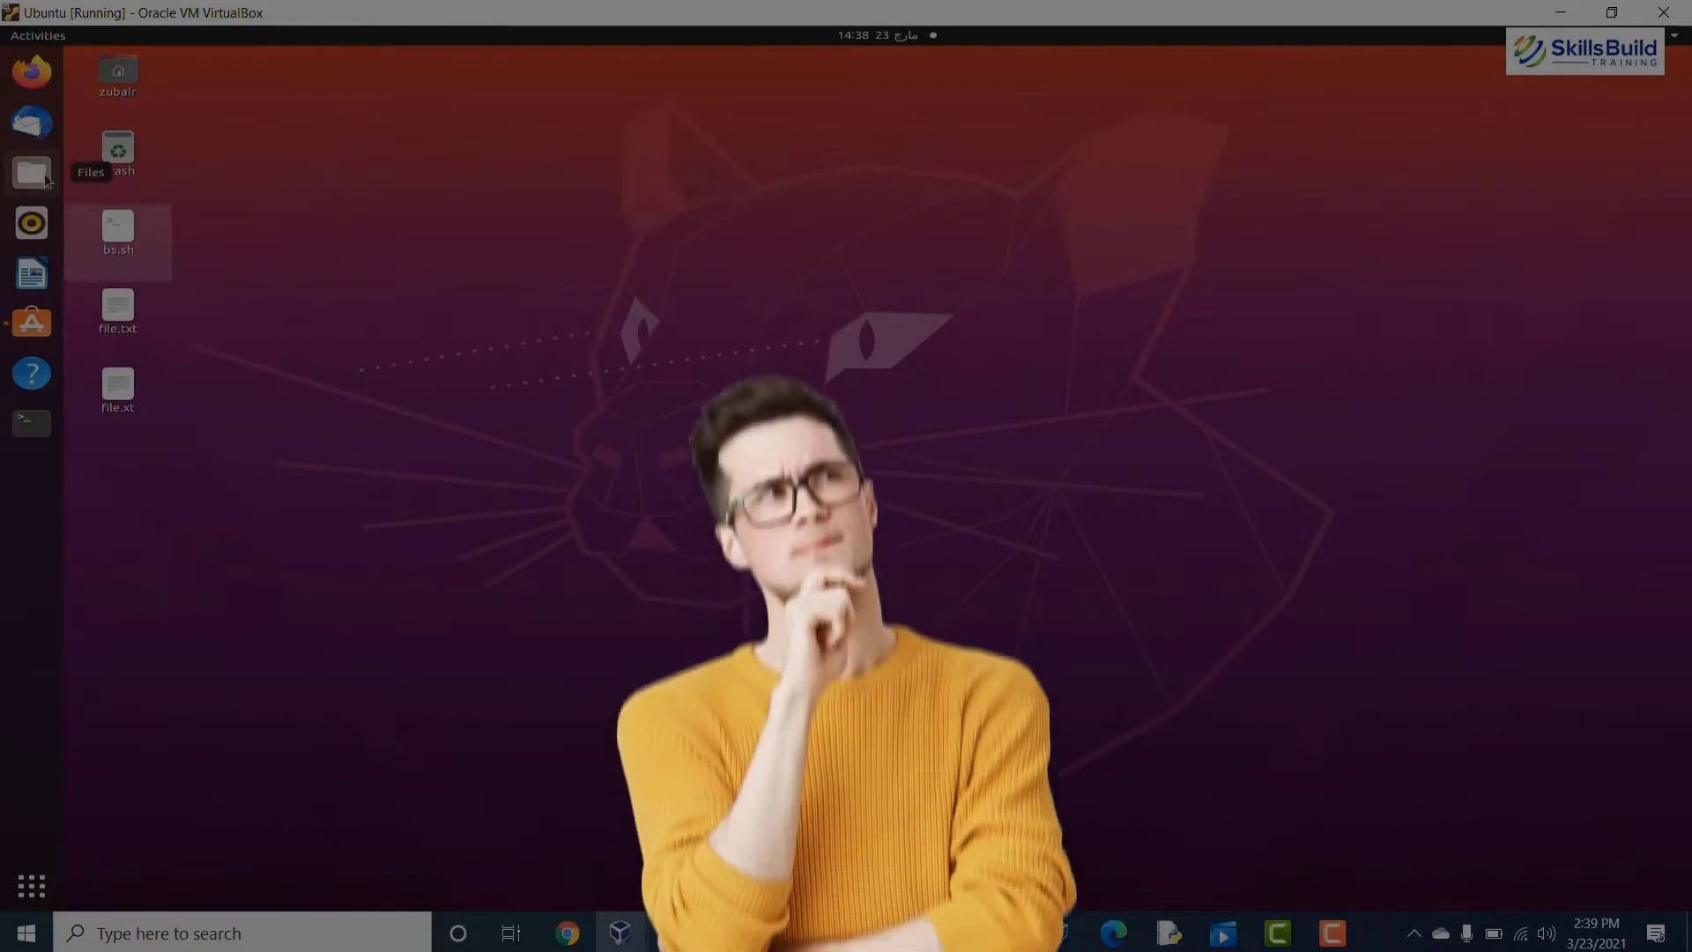
- Open the Files manager and a Terminal in the Ubuntu VM
left_click(32, 174)
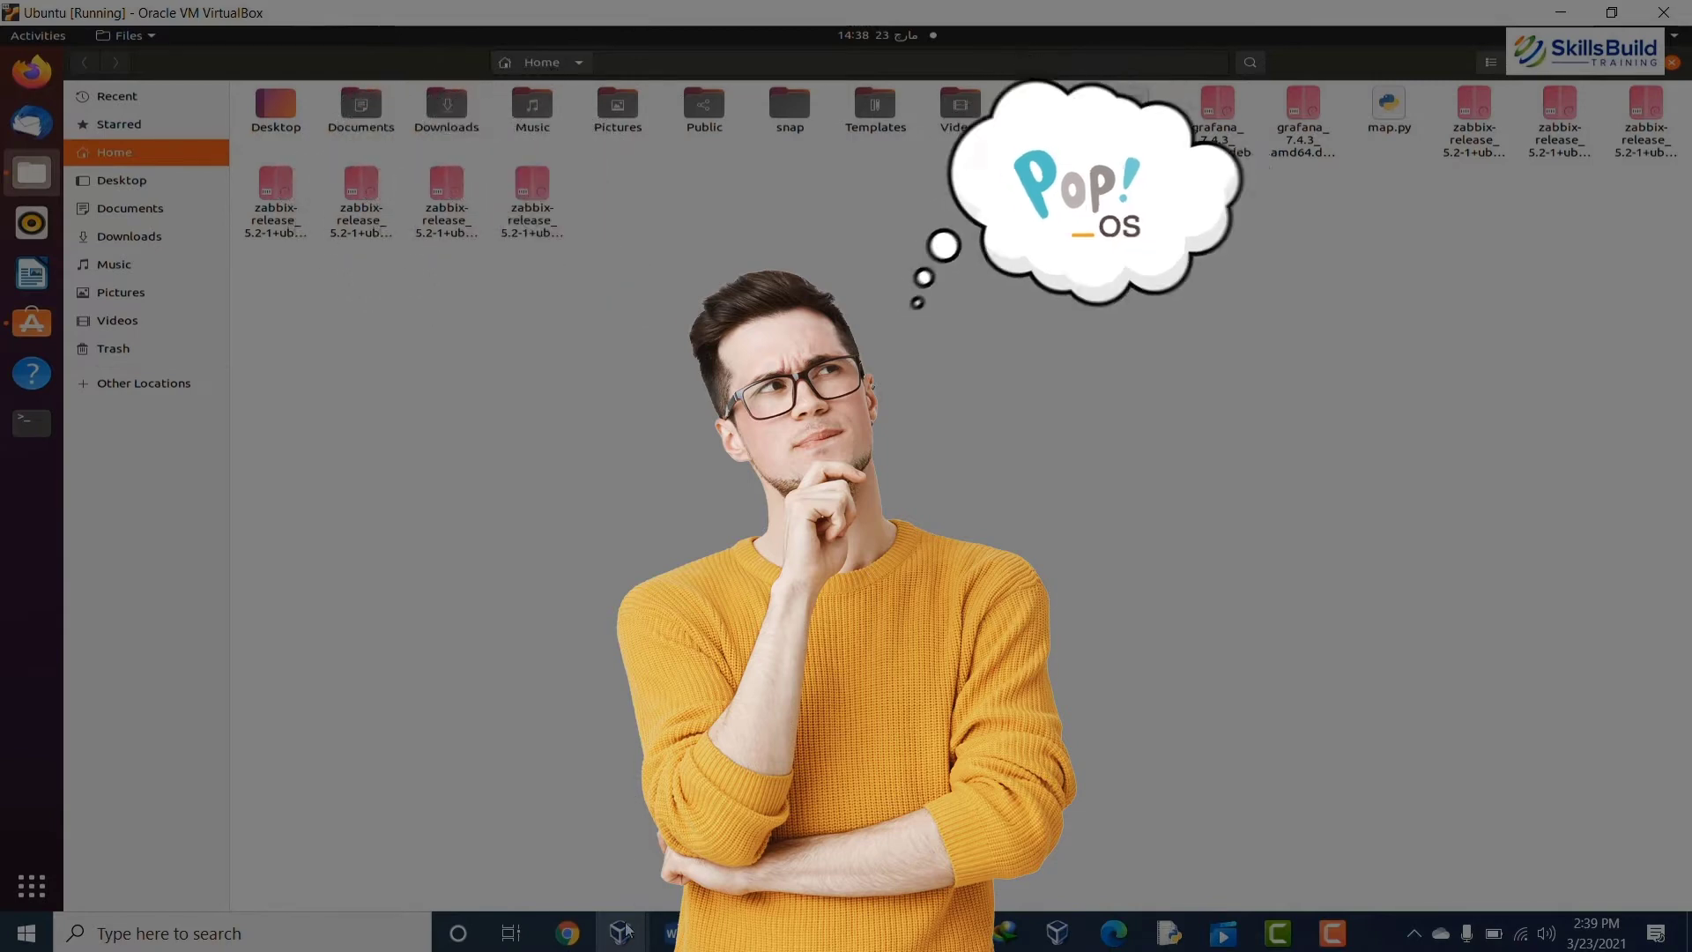
mouse_move(626, 929)
left_click(846, 846)
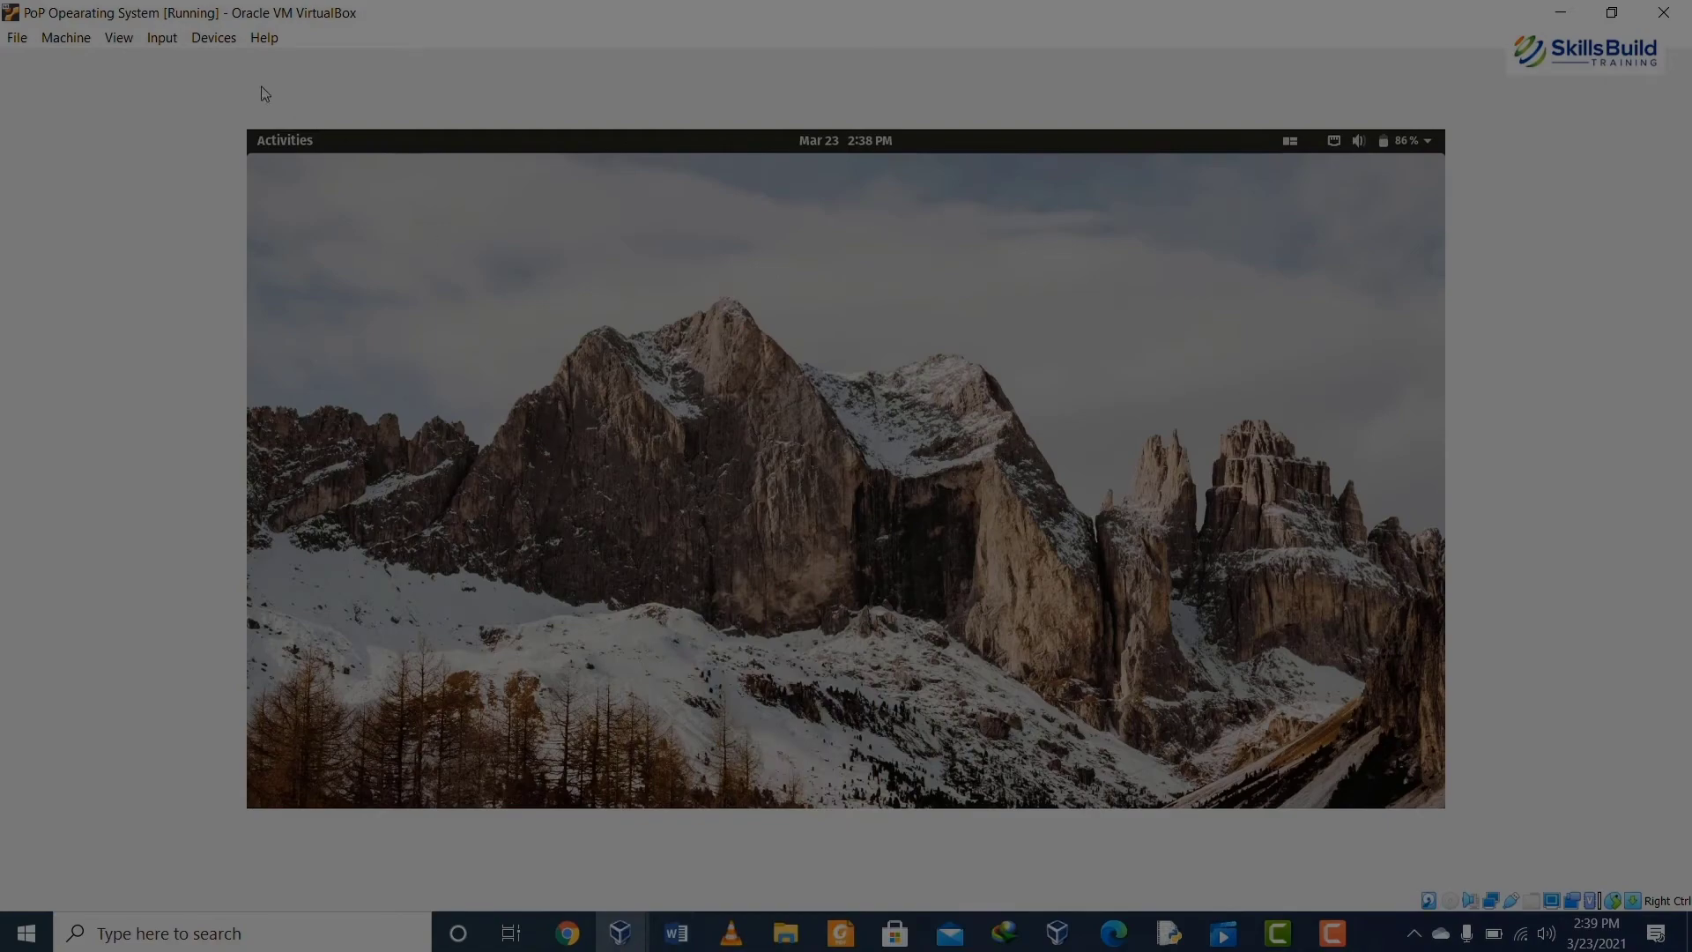
left_click(285, 140)
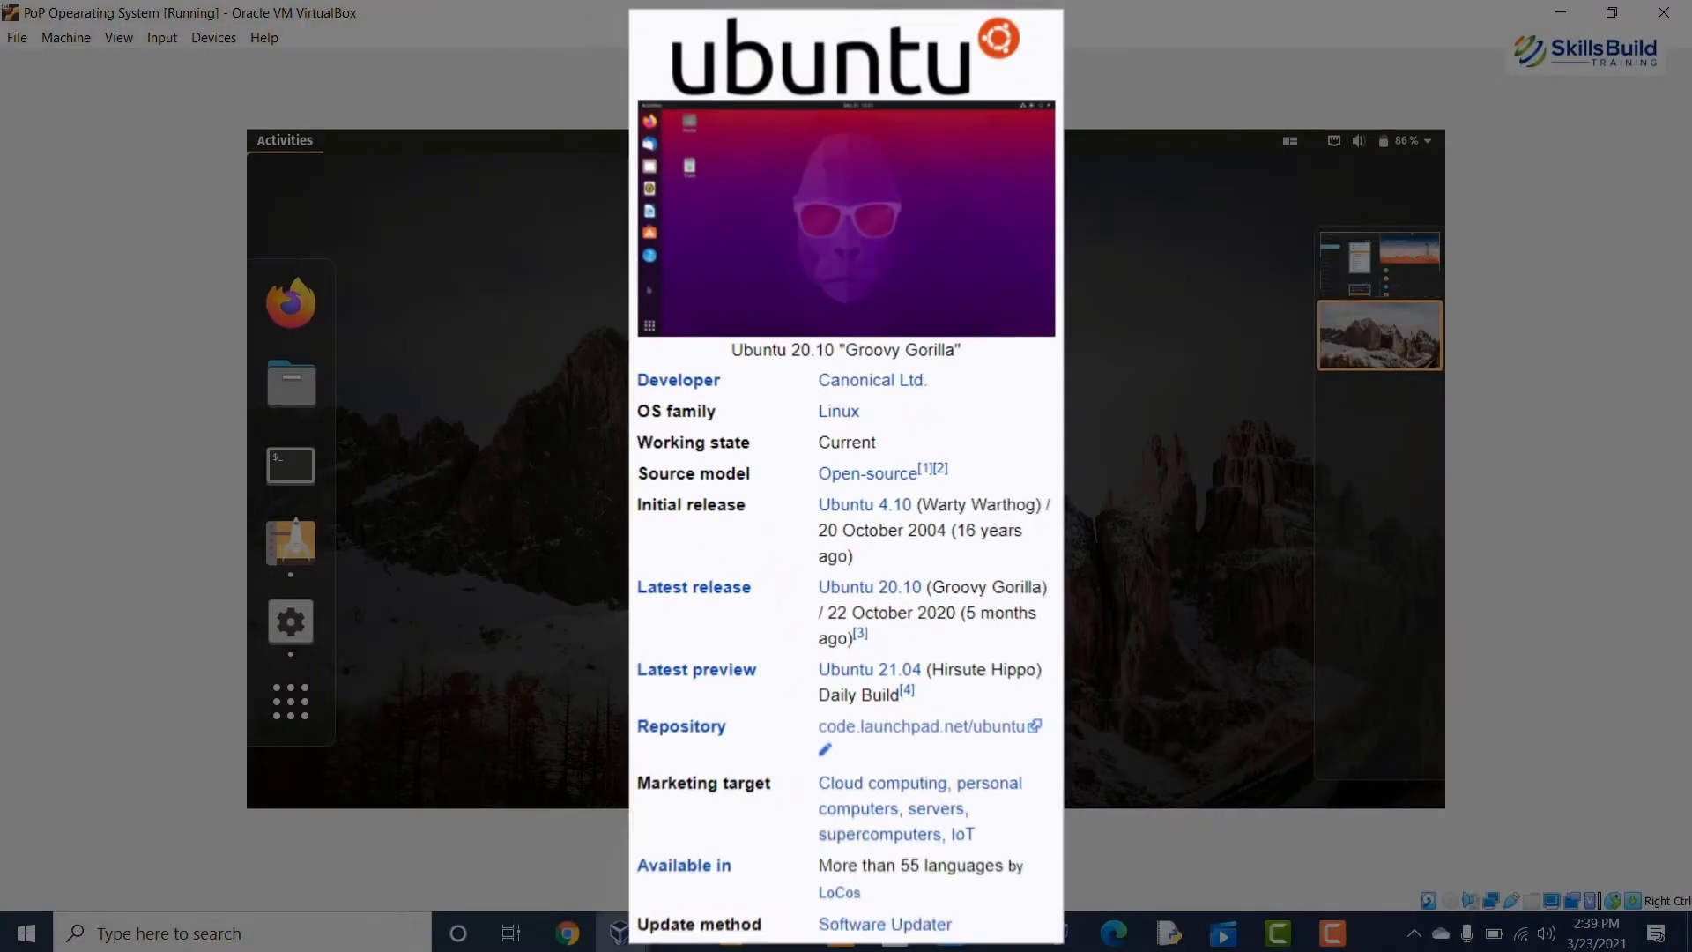
mouse_move(620, 932)
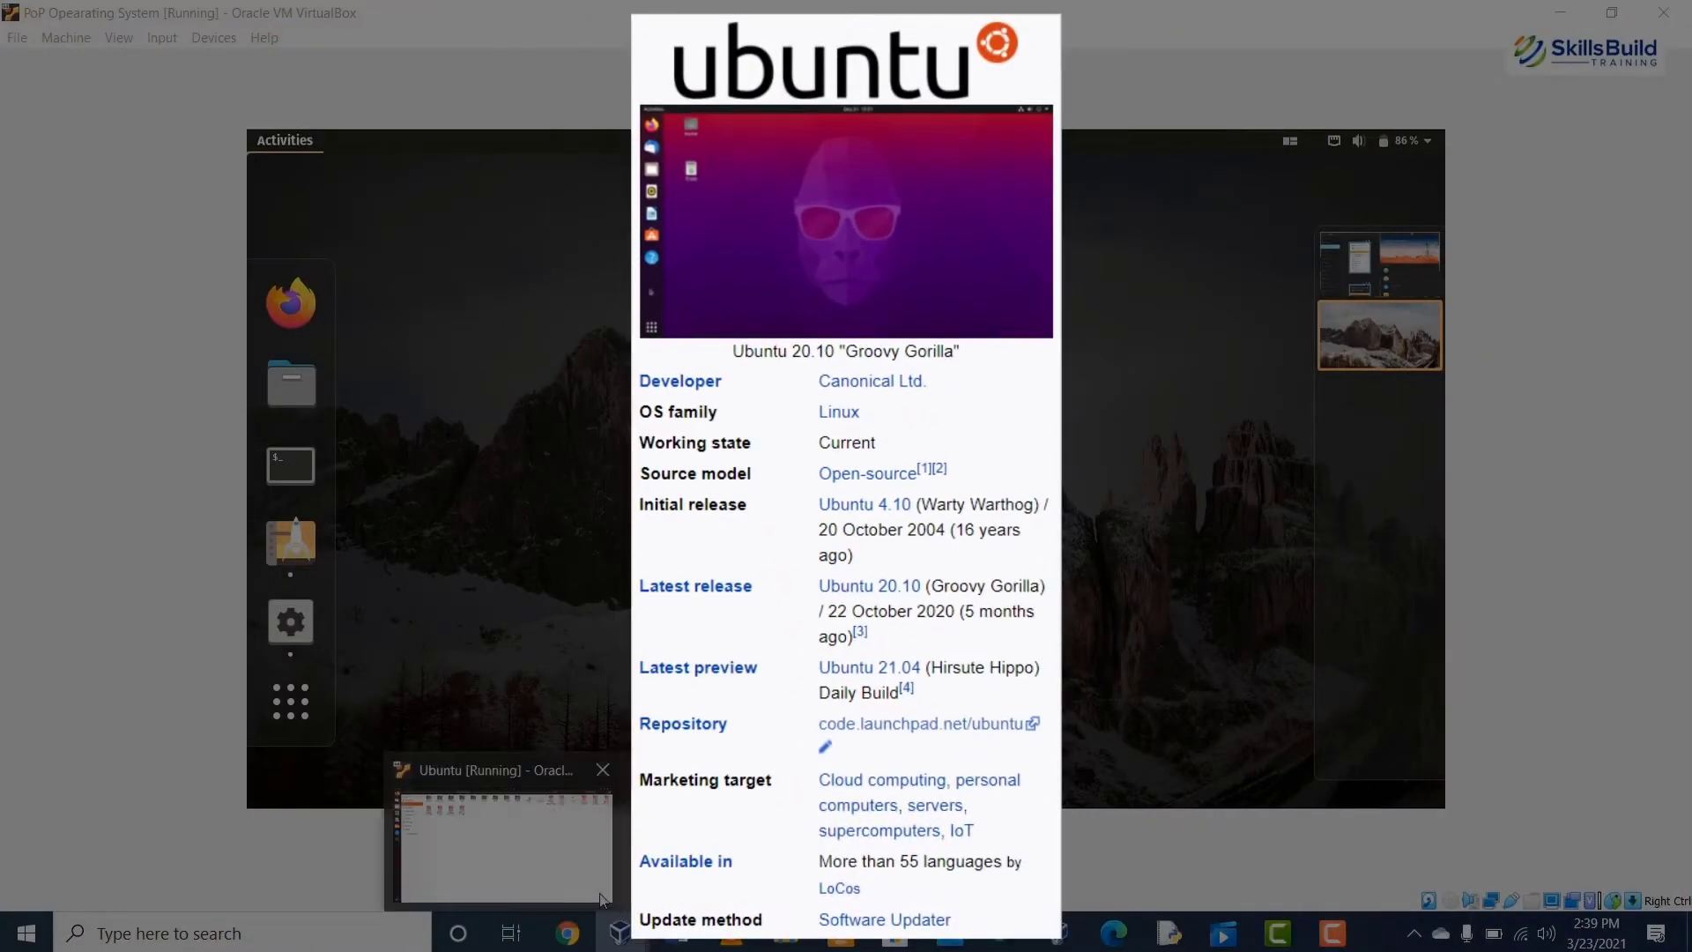
left_click(502, 837)
left_click(31, 423)
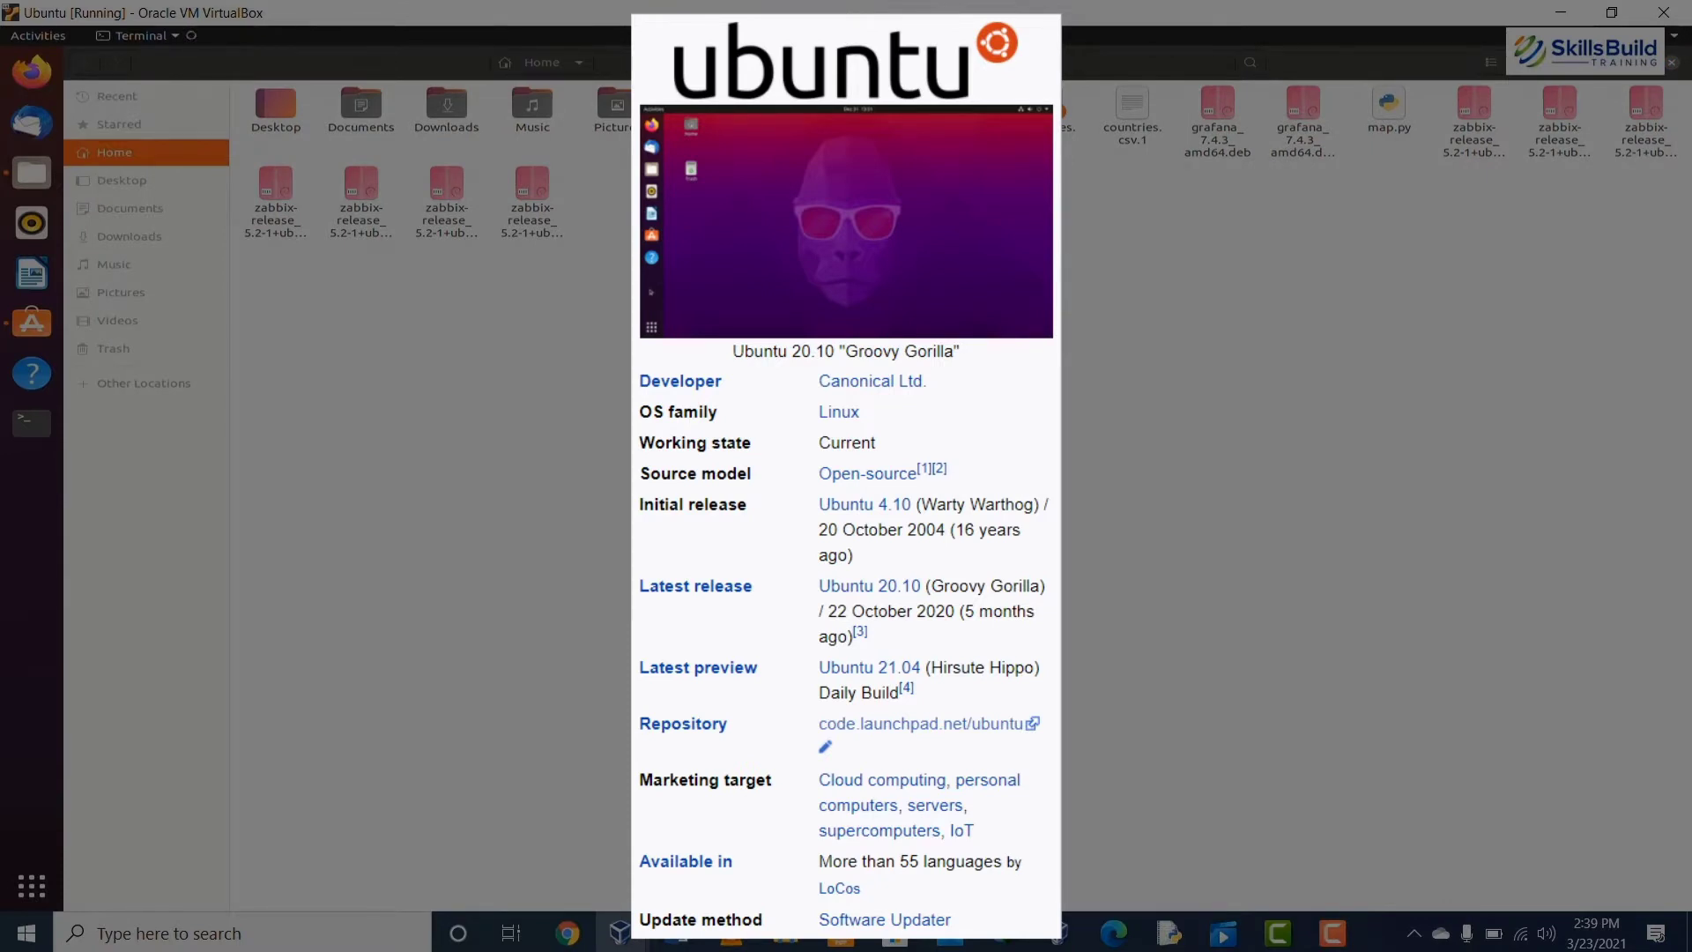
- Switch to the Pop!_OS VM and open a Terminal from Activities
mouse_move(619, 932)
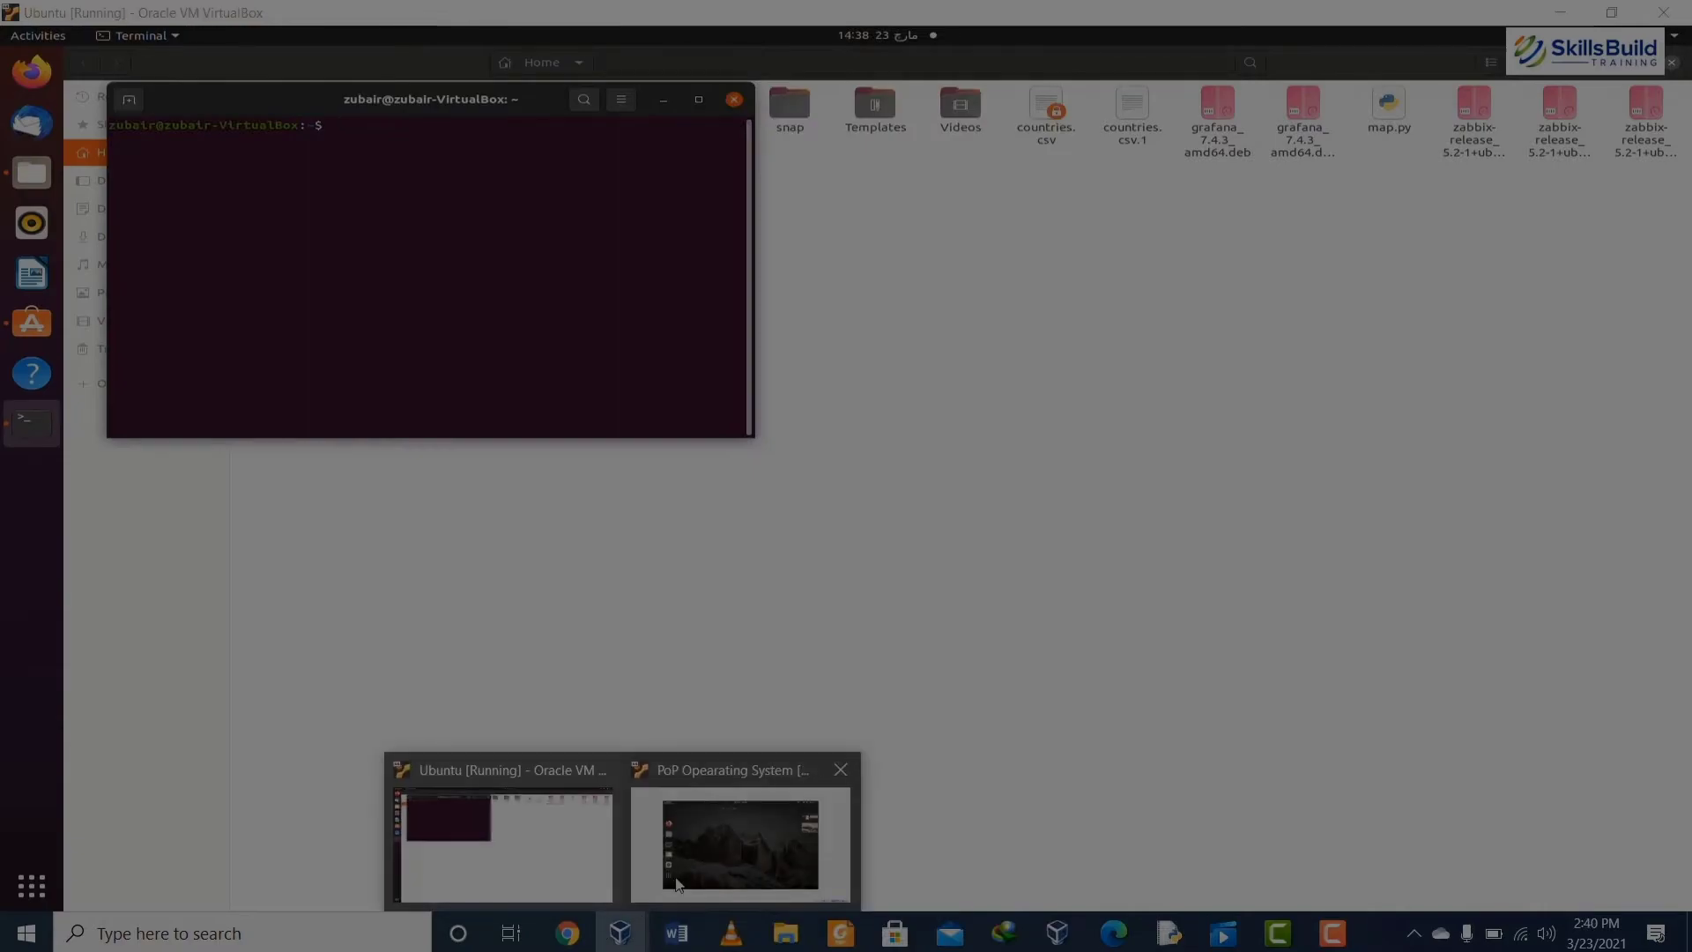
left_click(743, 846)
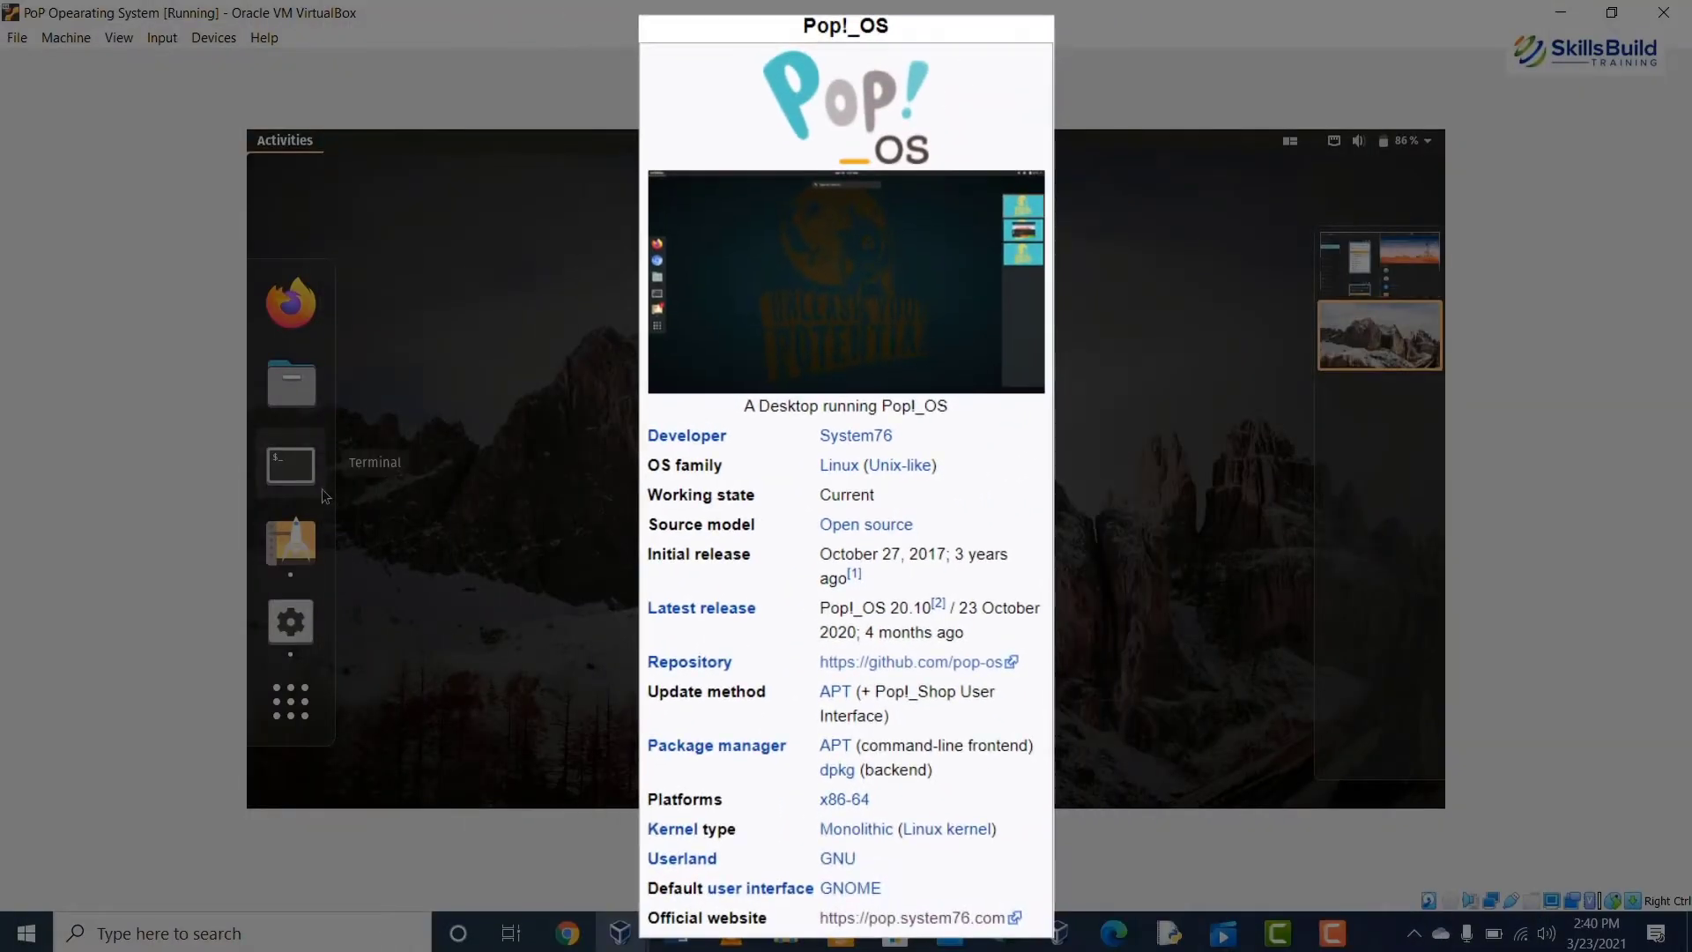
left_click(290, 464)
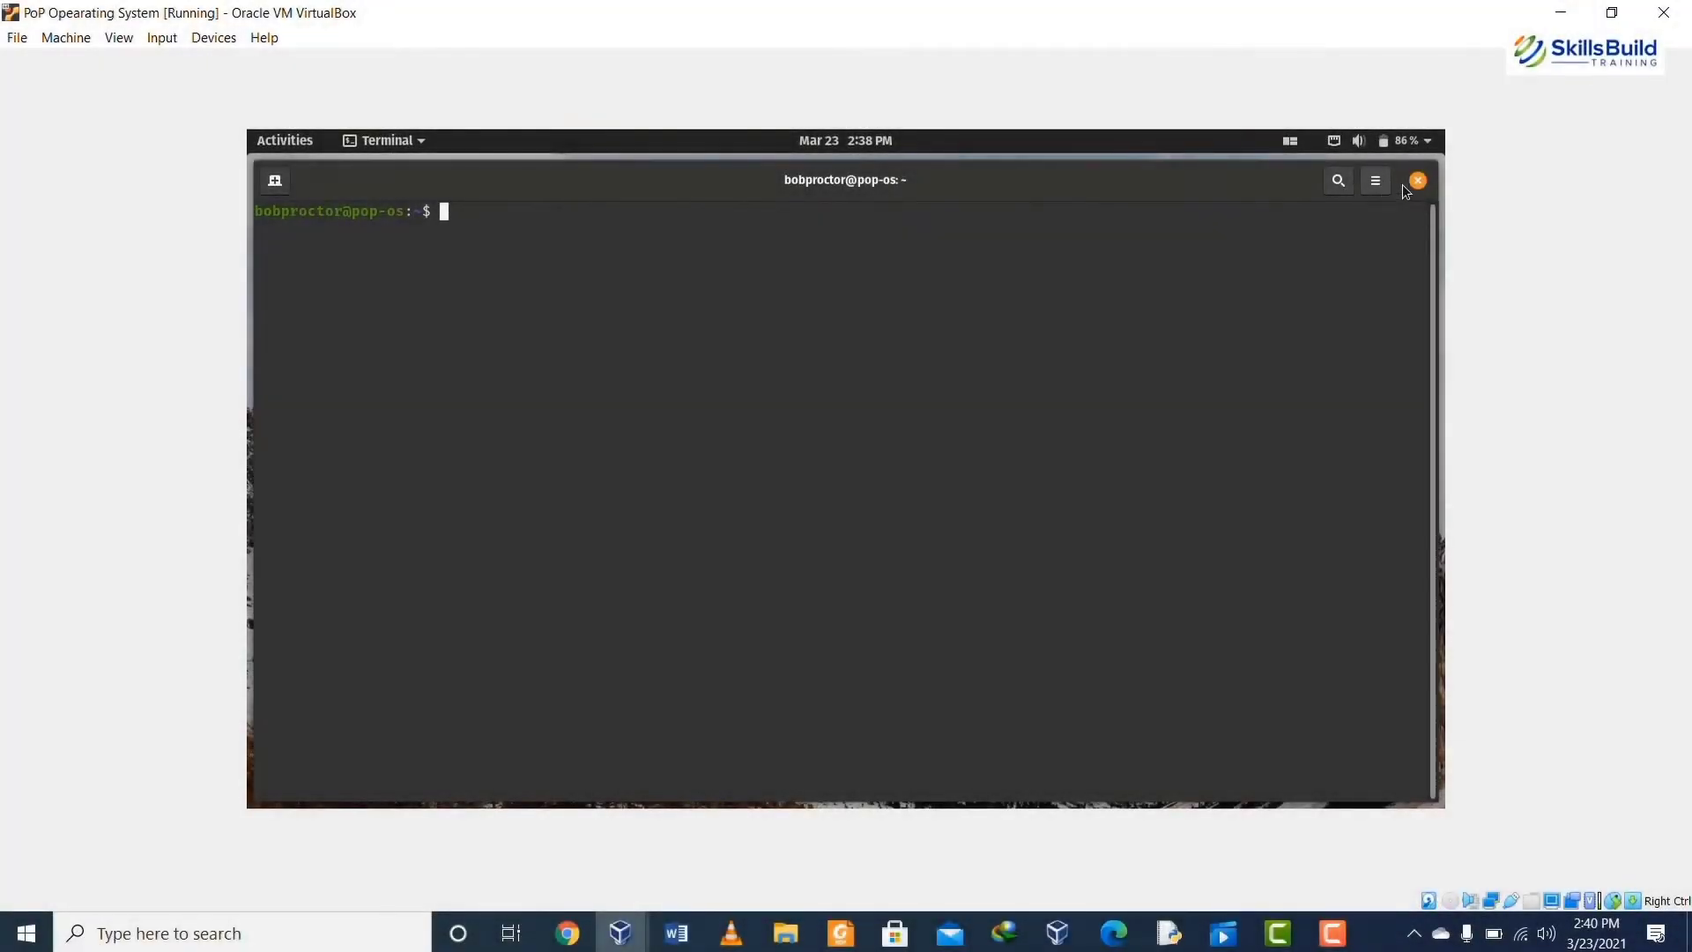
- Close the Pop!_OS terminal and launch Files from the Show Applications grid
left_click(1416, 182)
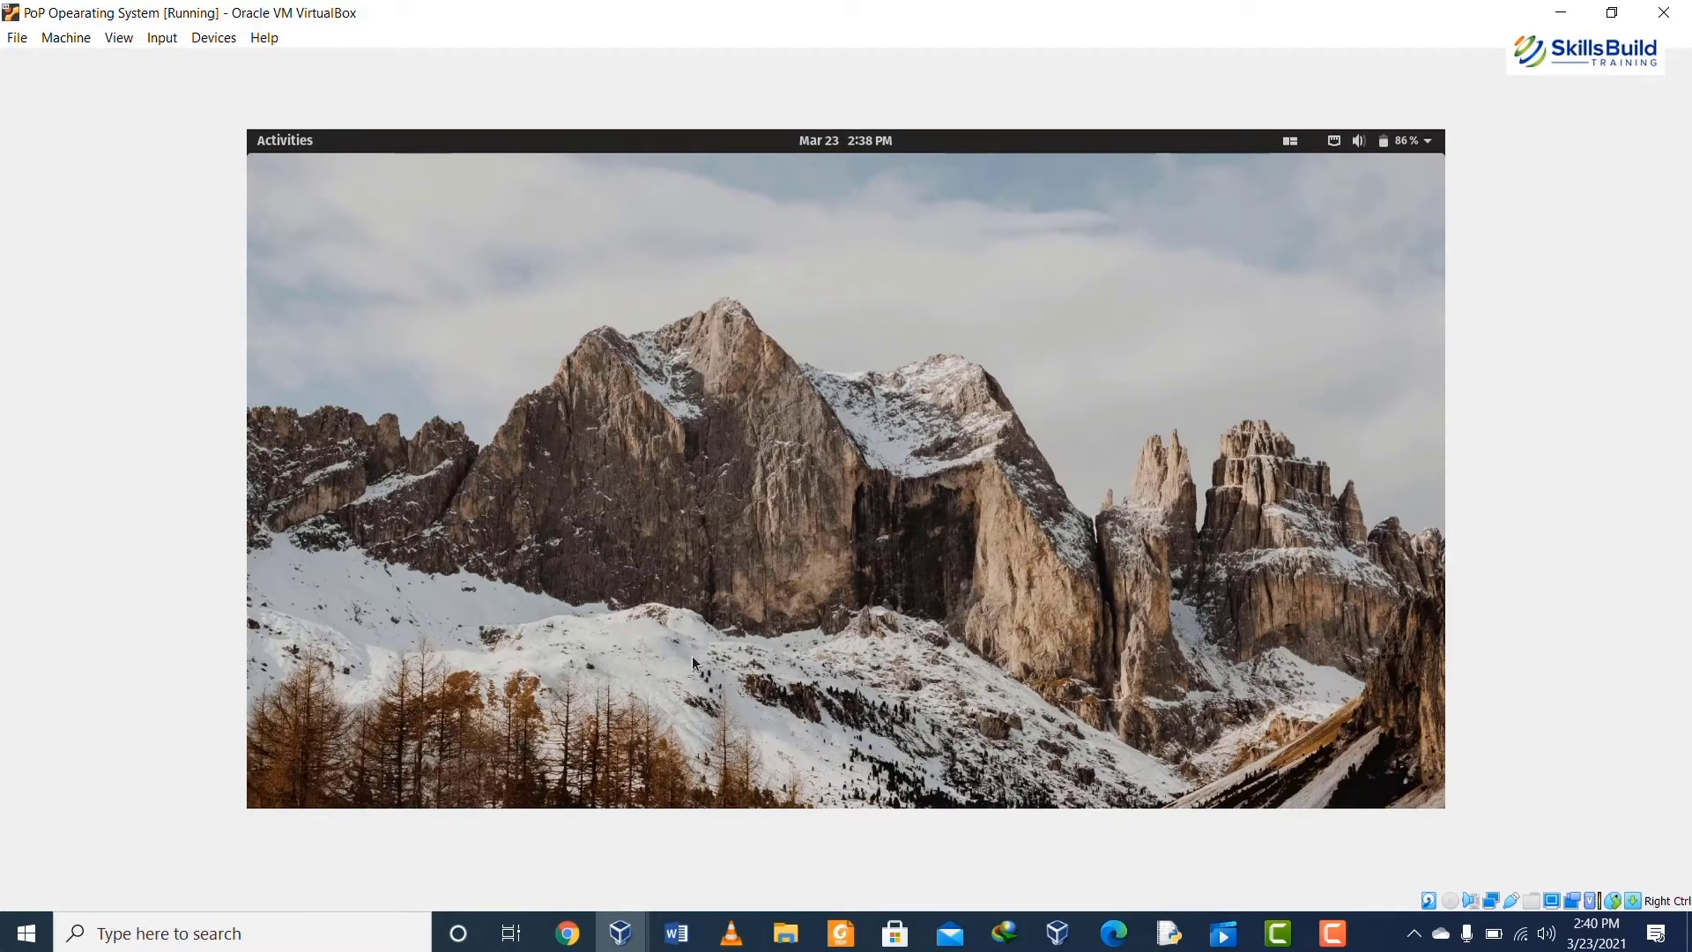
left_click(623, 938)
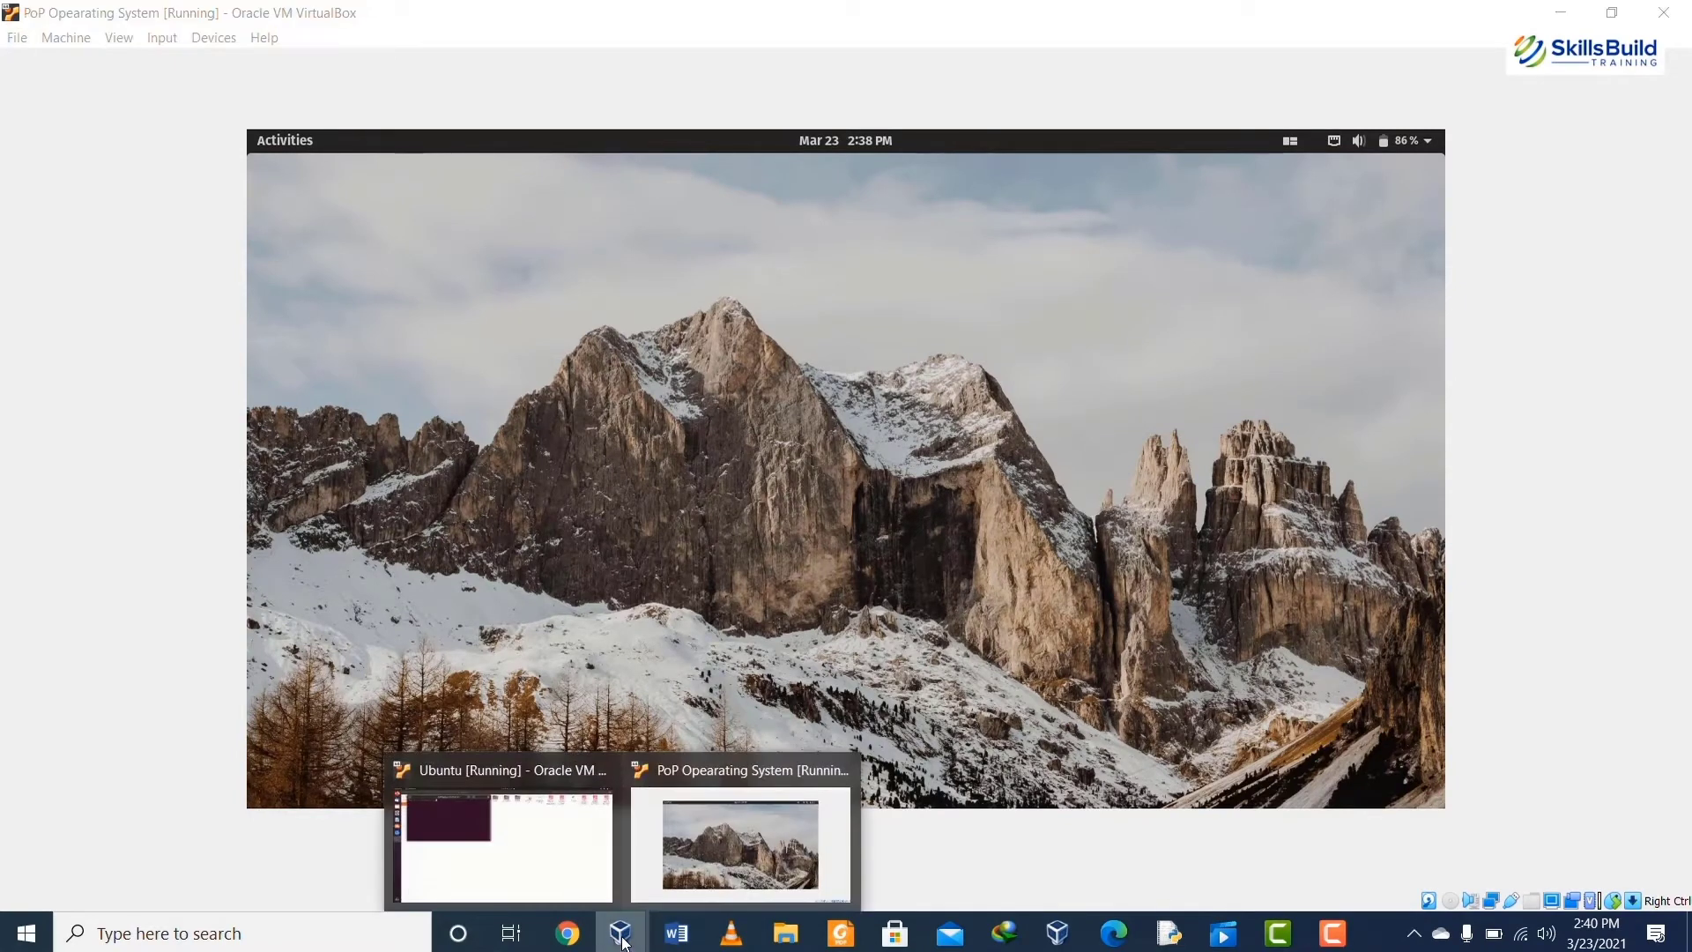
left_click(717, 845)
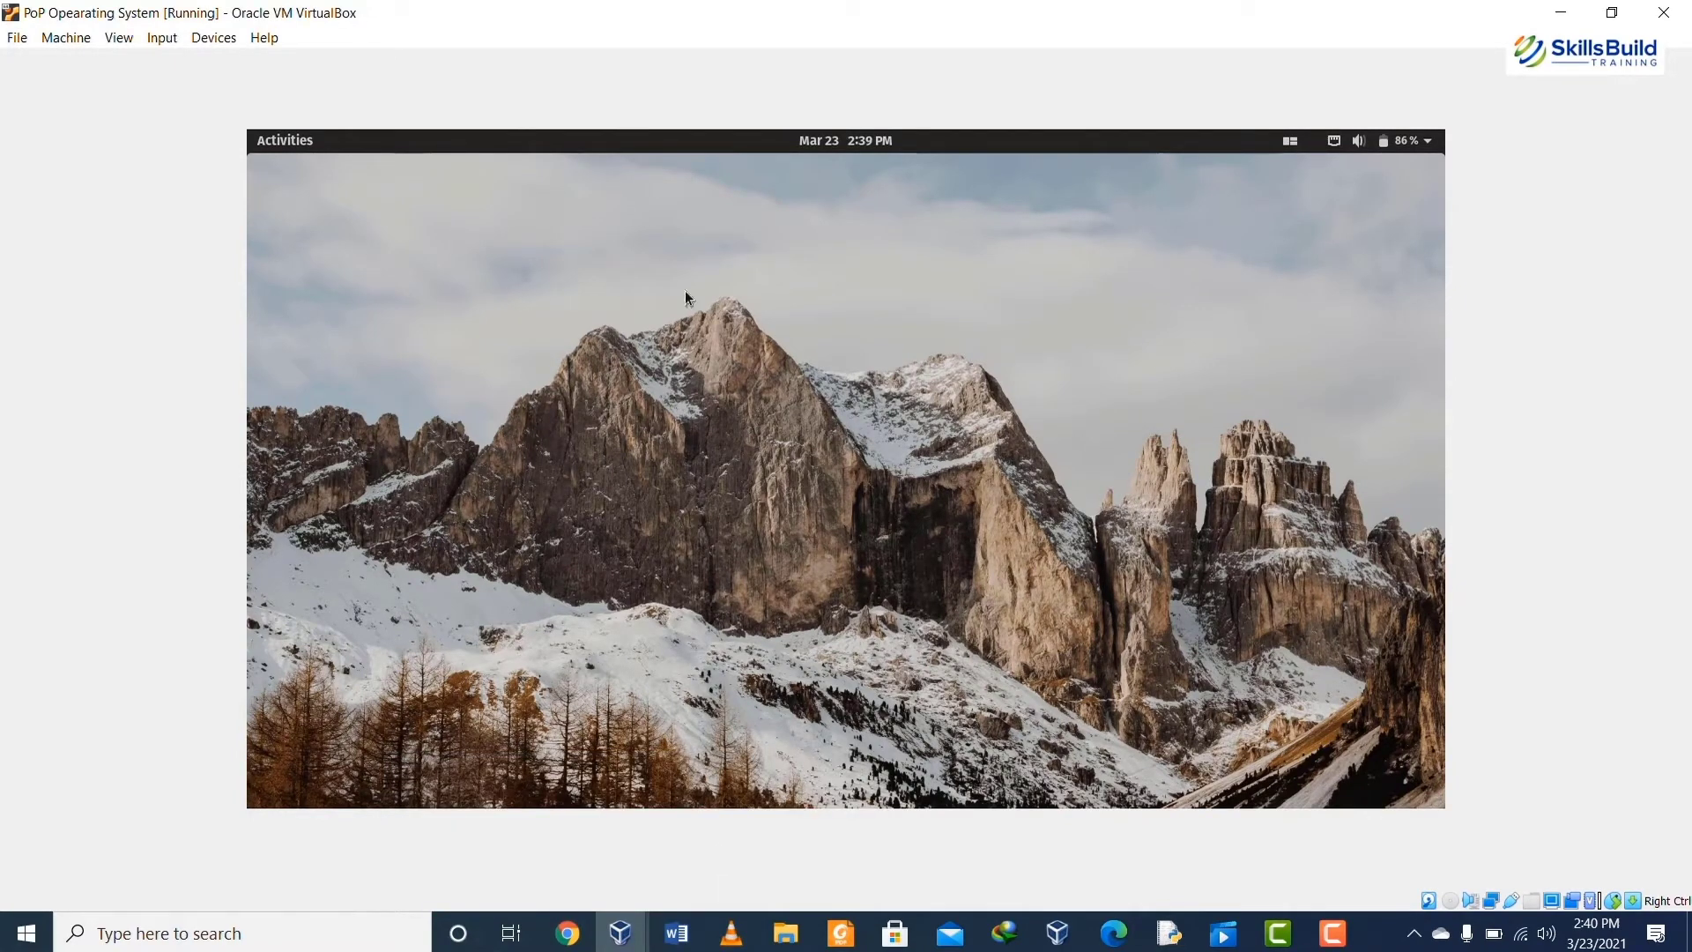
left_click(289, 141)
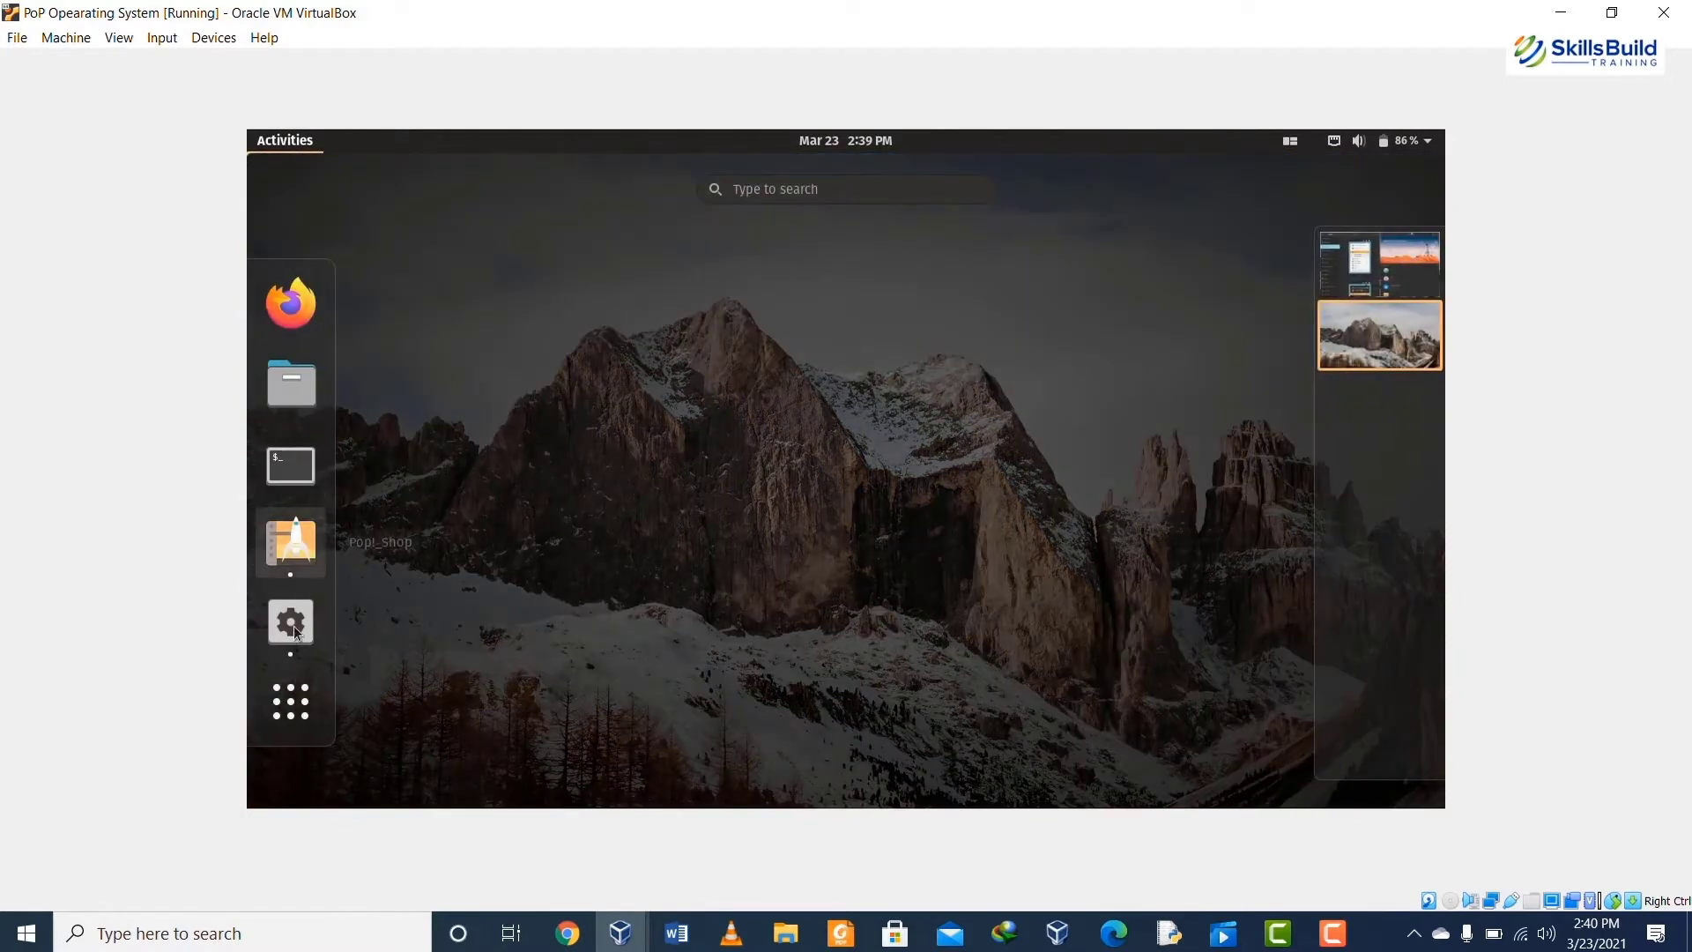
left_click(291, 702)
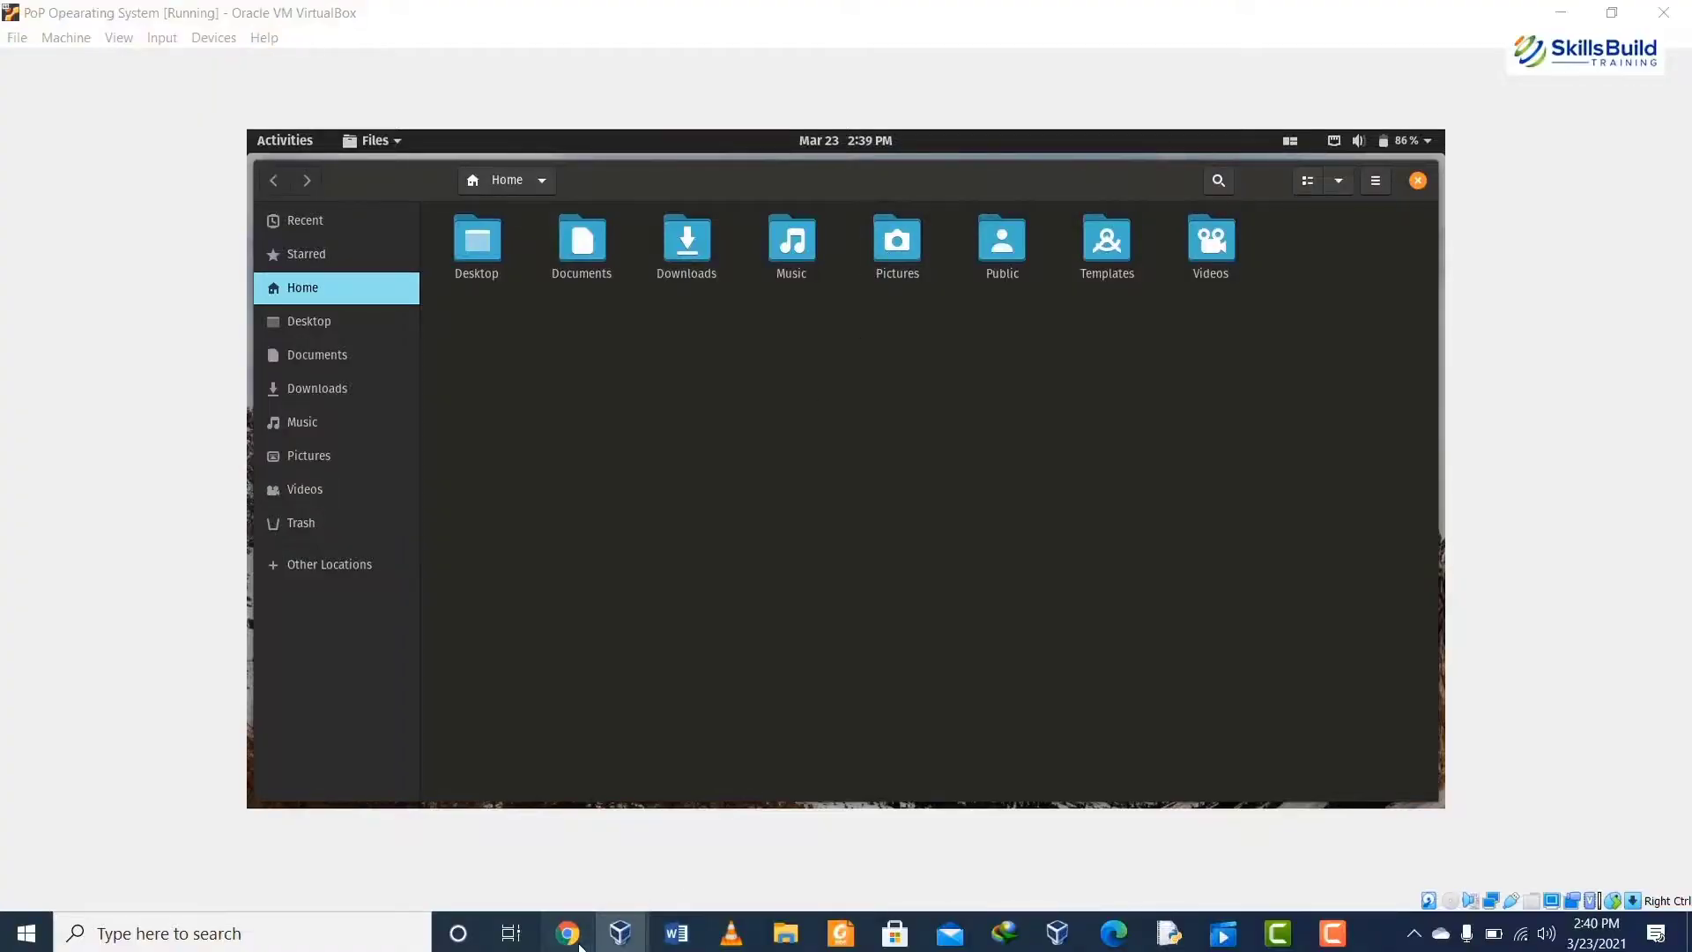
- Switch to Chrome and dismiss the Pop!_OS download-requirements dialog
left_click(567, 933)
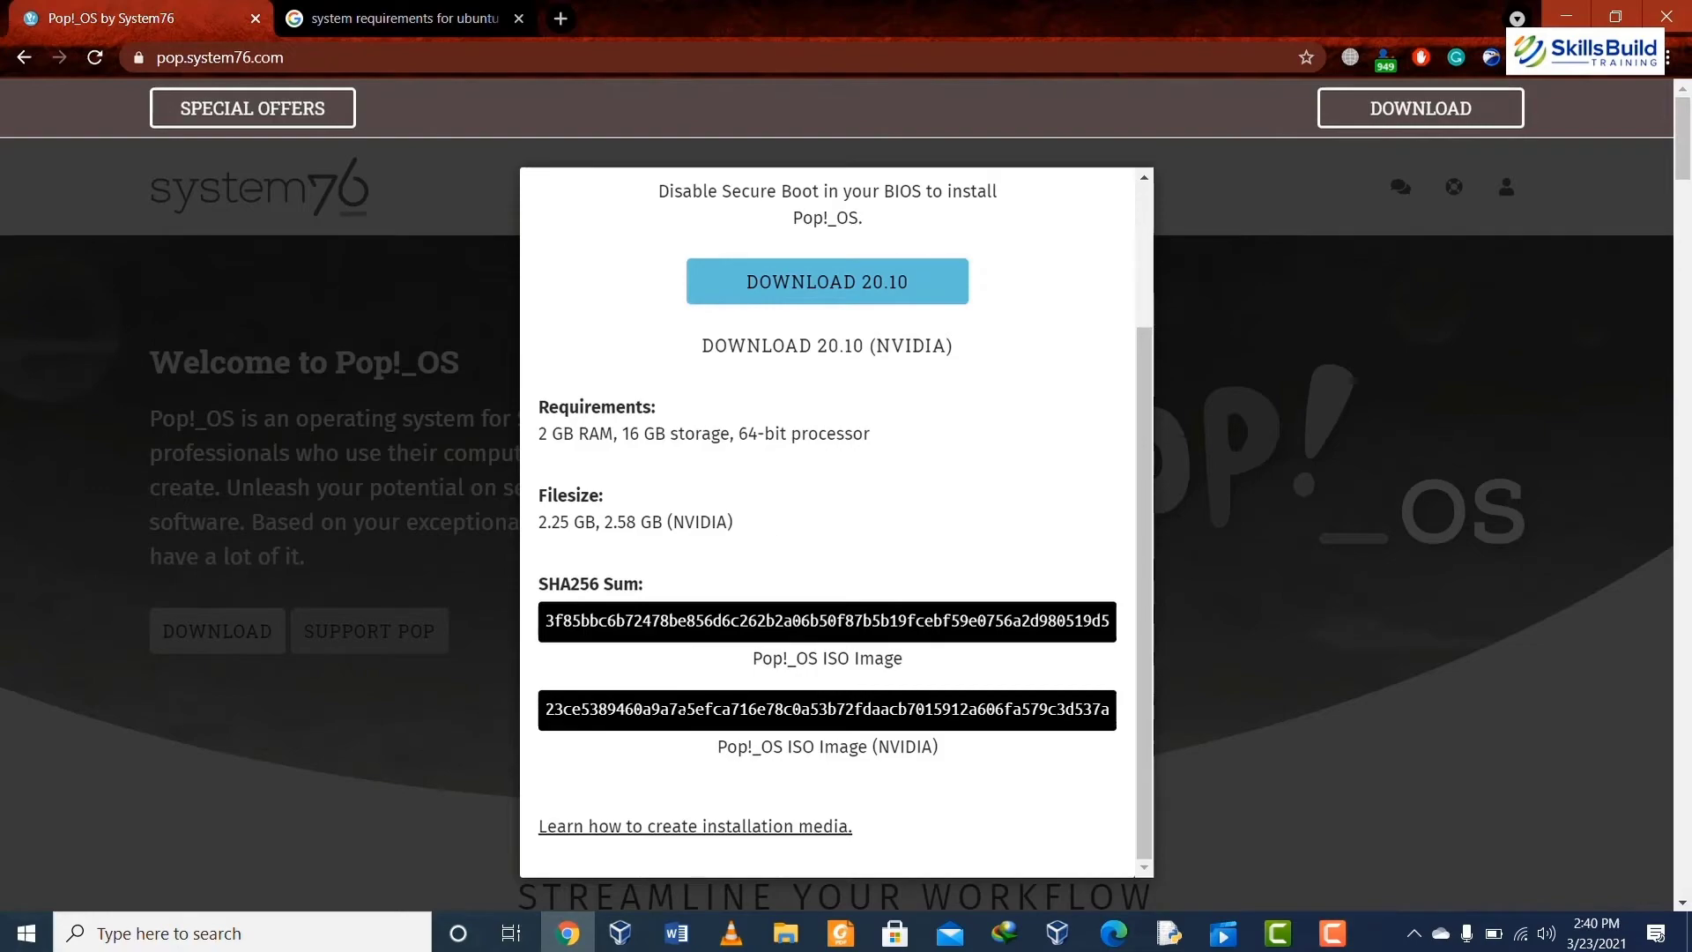
scroll(732, 656, "down", 1)
scroll(732, 656, "down", 5)
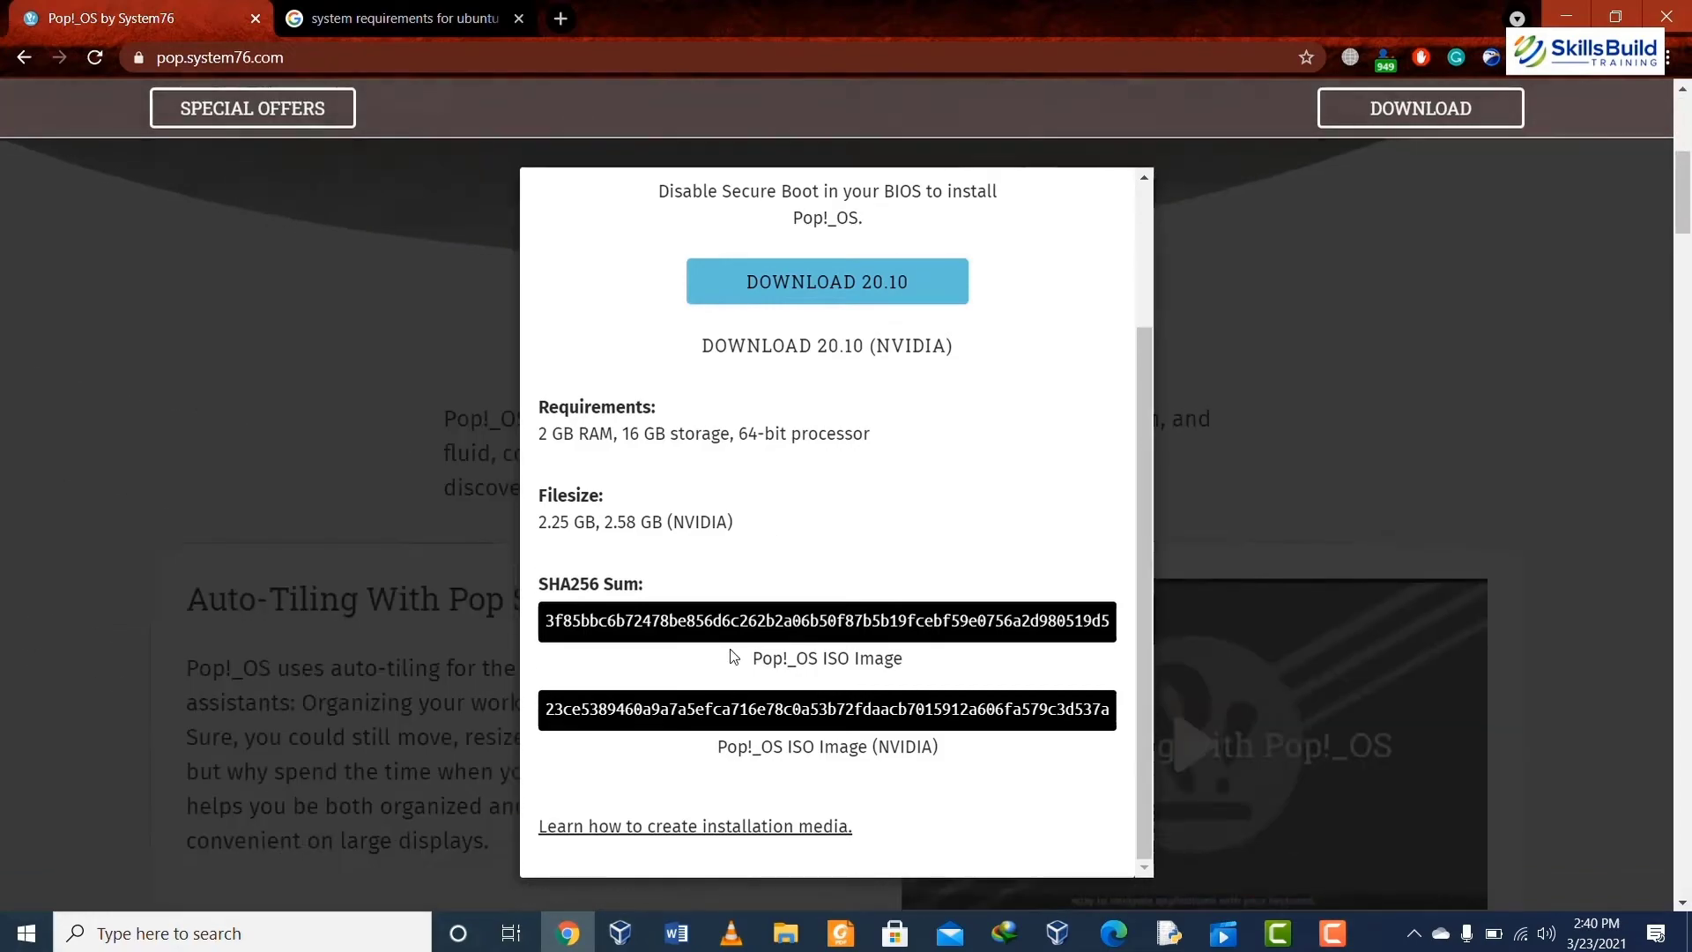
scroll(732, 656, "up", 3)
left_click(288, 515)
- Scroll through the feature sections of the pop.system76.com page
scroll(287, 515, "down", 7)
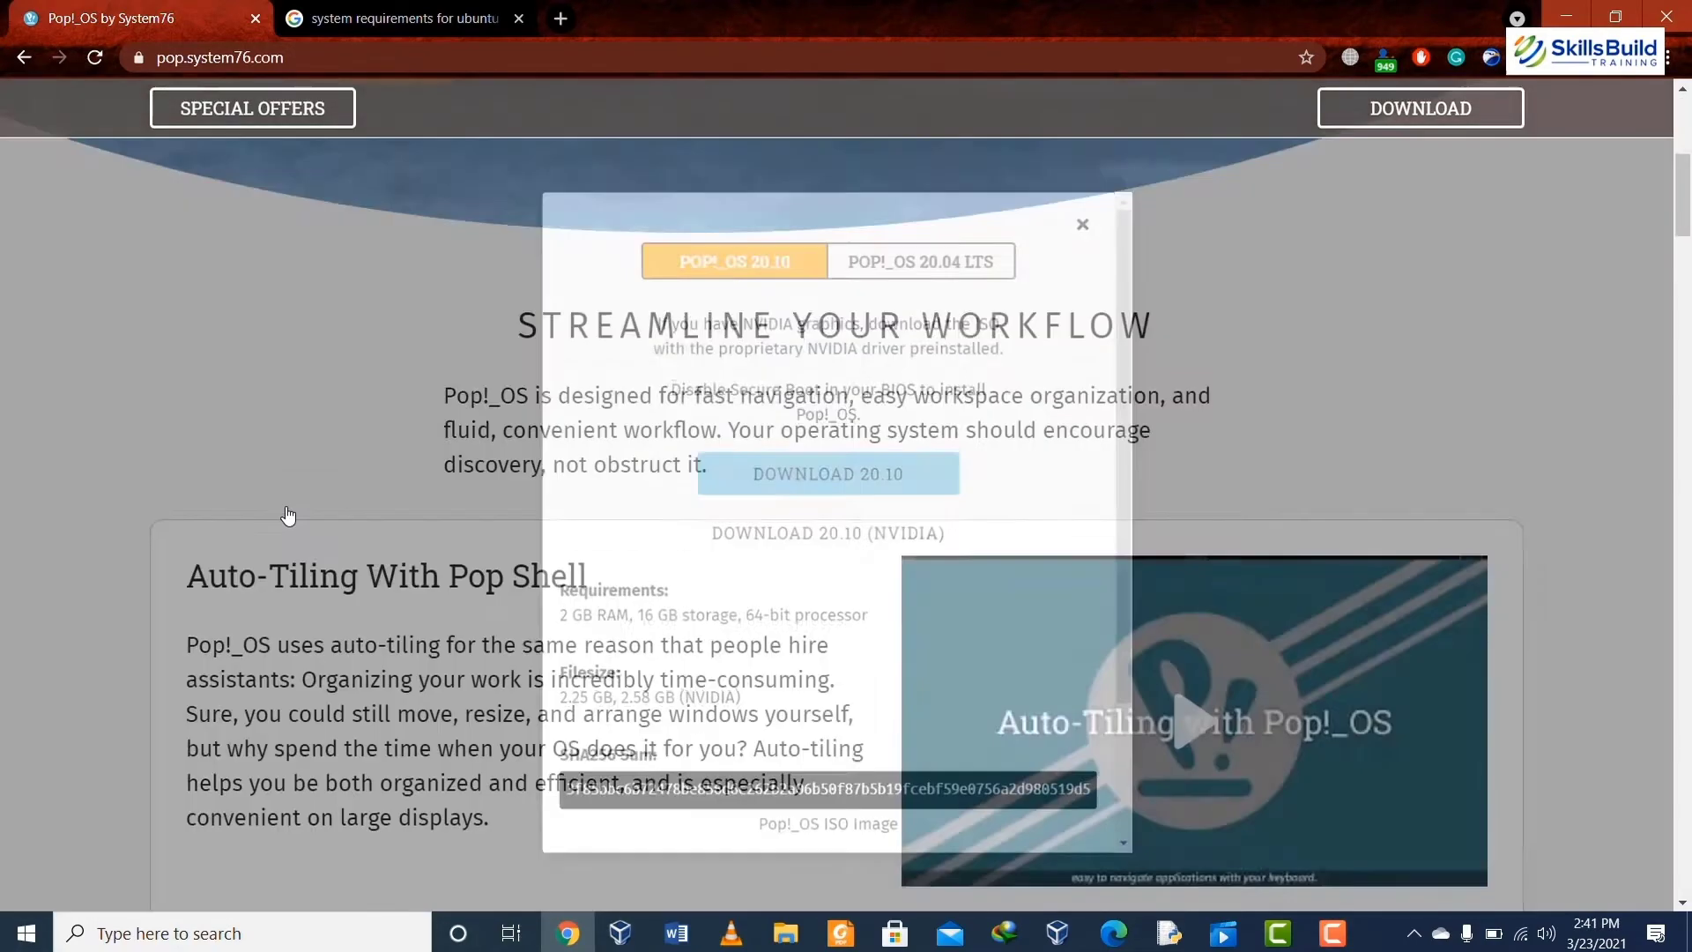
scroll(287, 515, "down", 9)
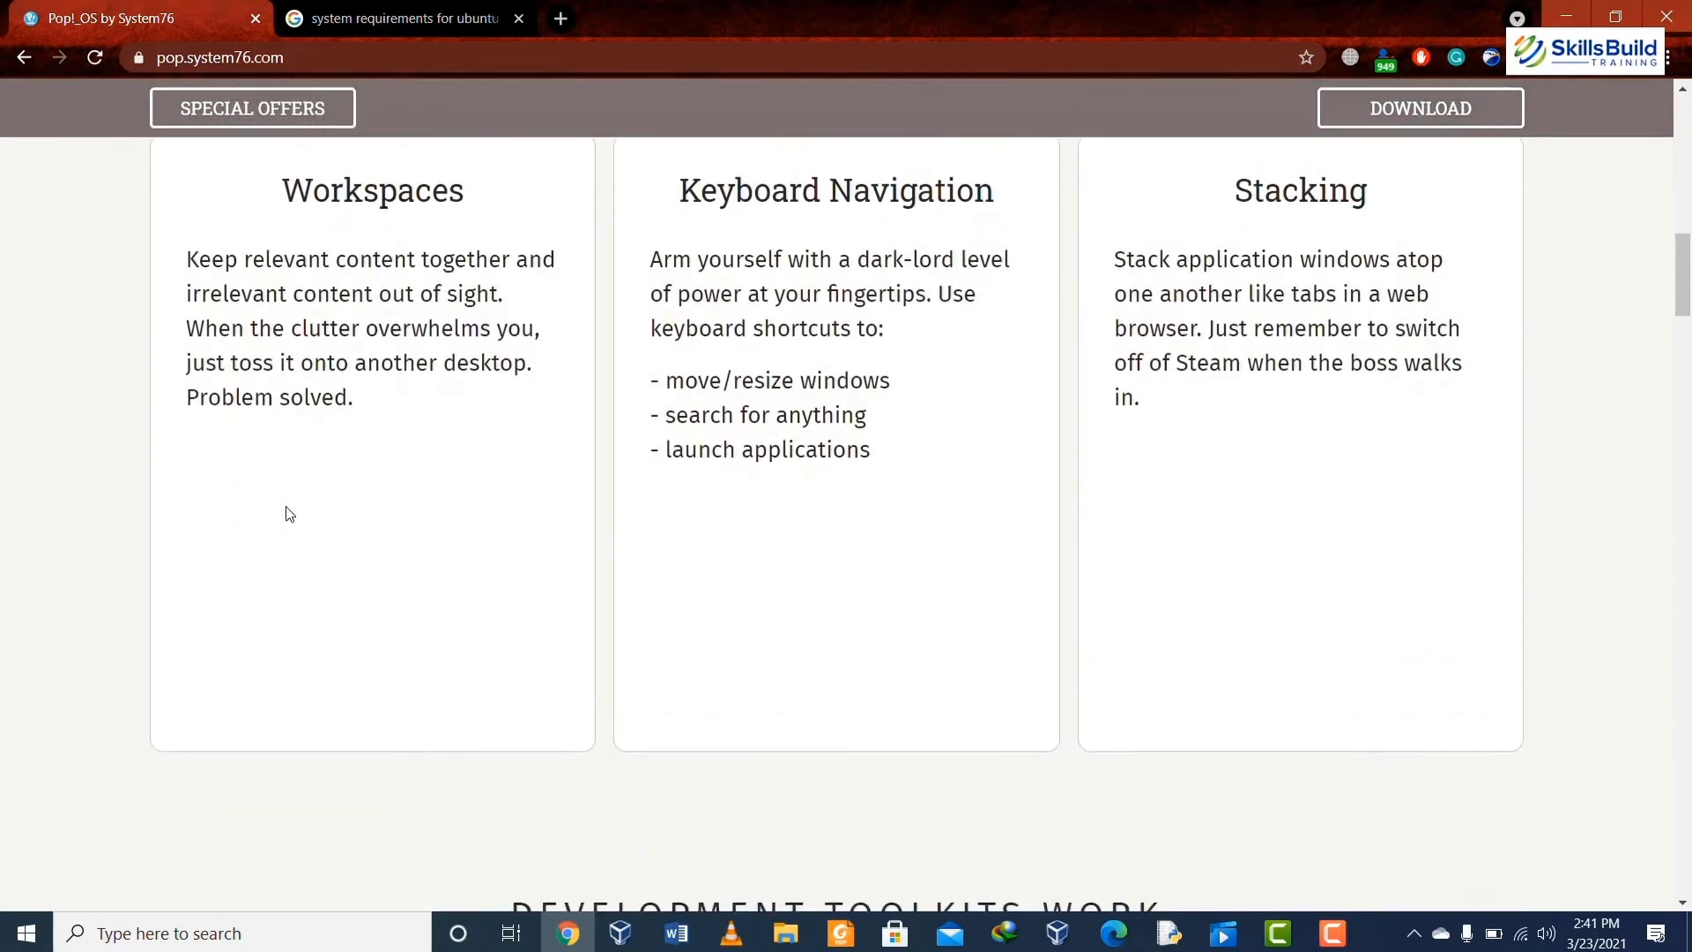
scroll(287, 515, "down", 3)
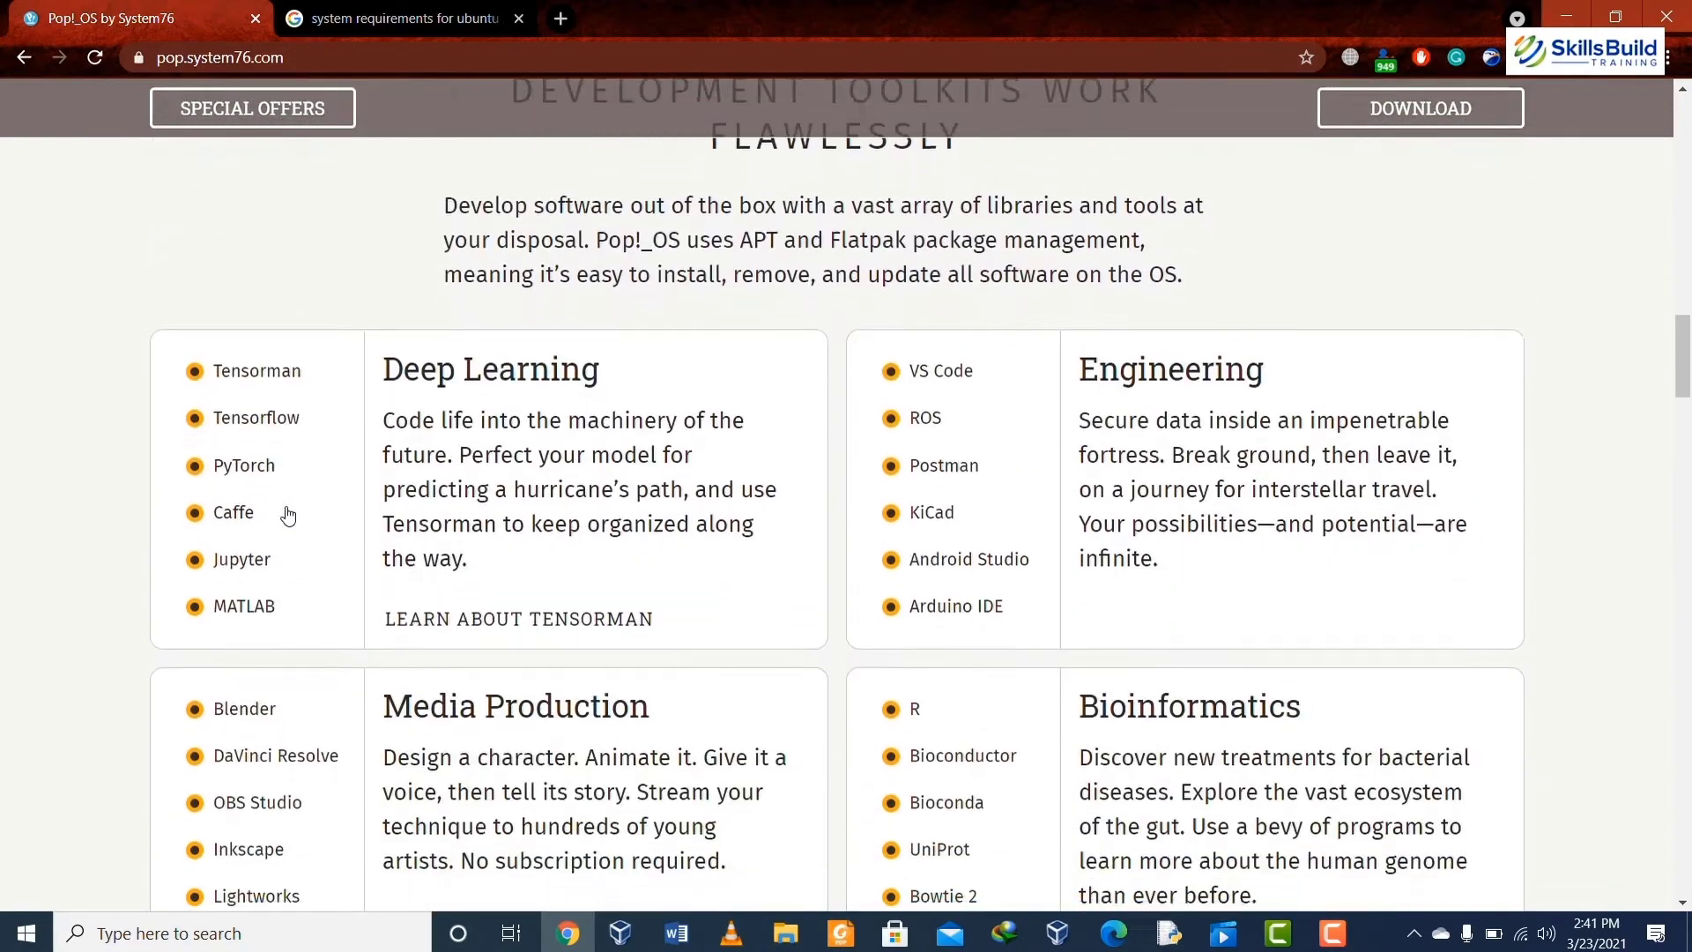
scroll(288, 516, "up", 15)
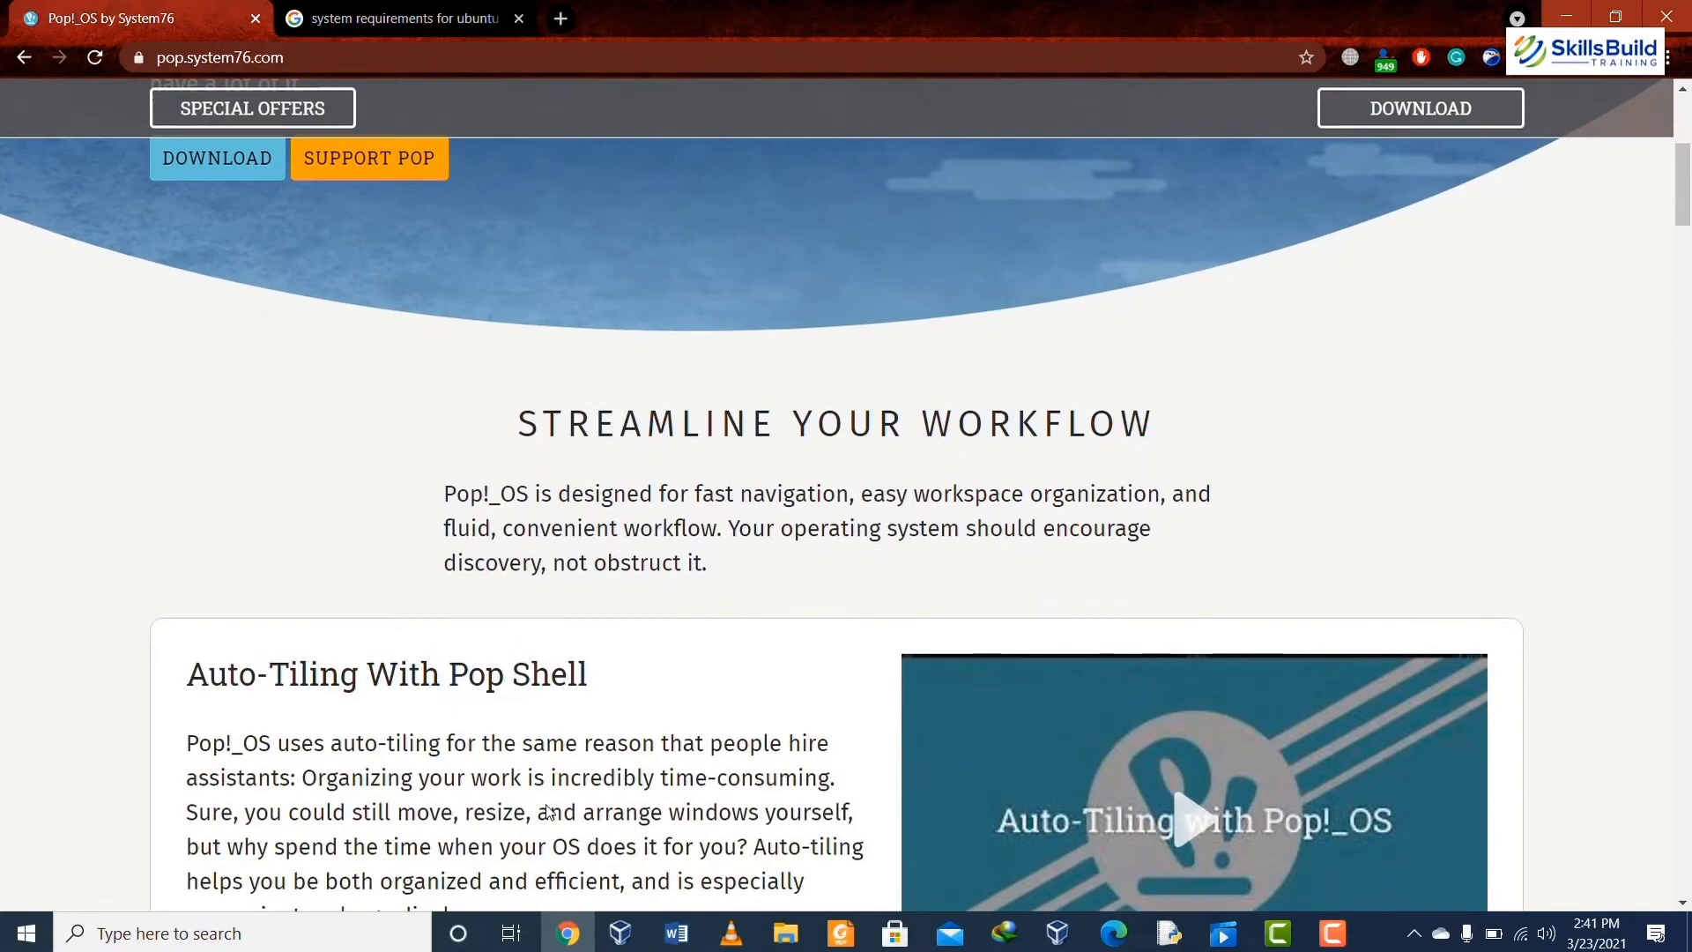
left_click(614, 919)
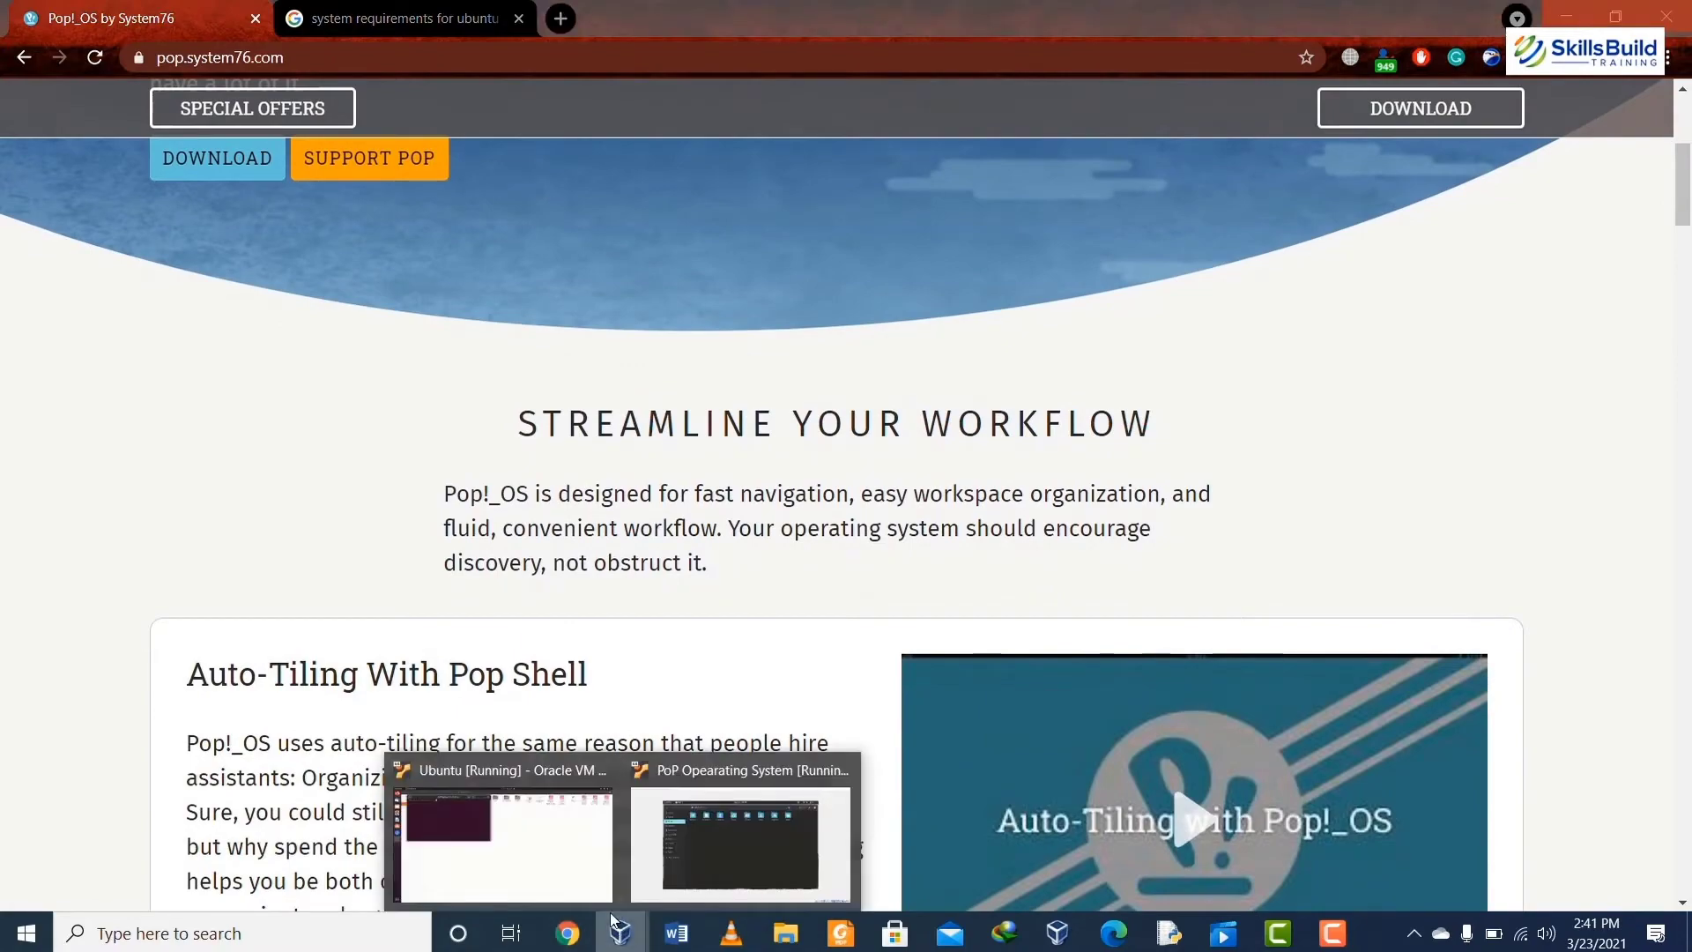
- Switch to the Ubuntu VM and bring its Home-folder Files window in front of Terminal
left_click(547, 844)
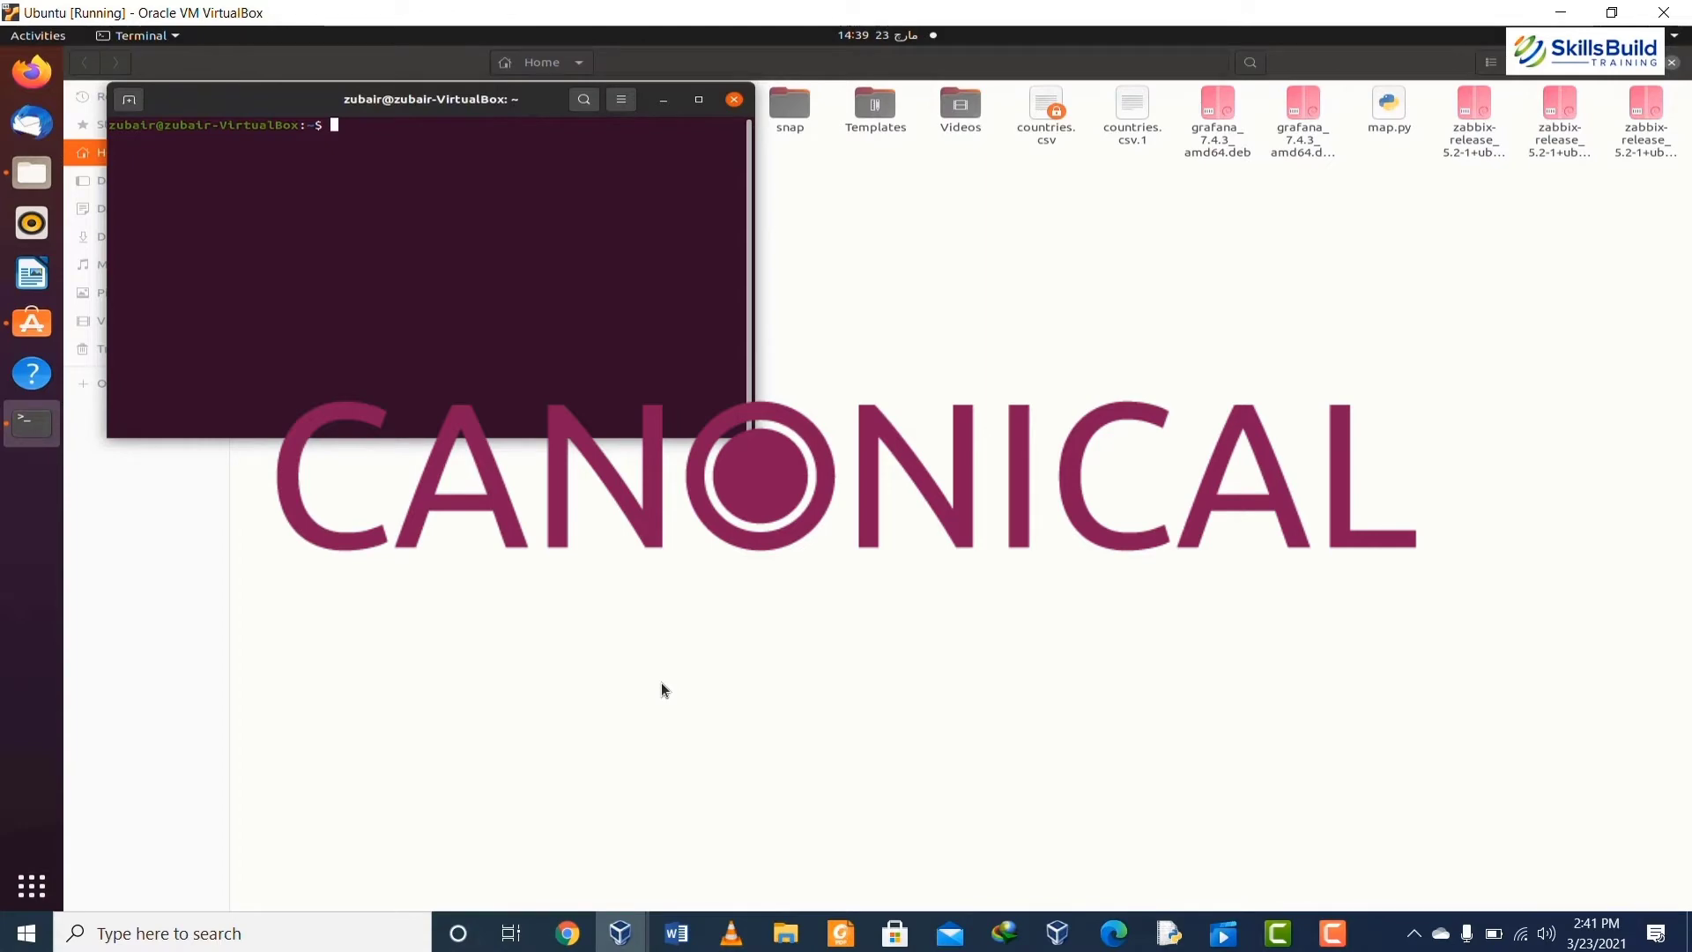
left_click(653, 626)
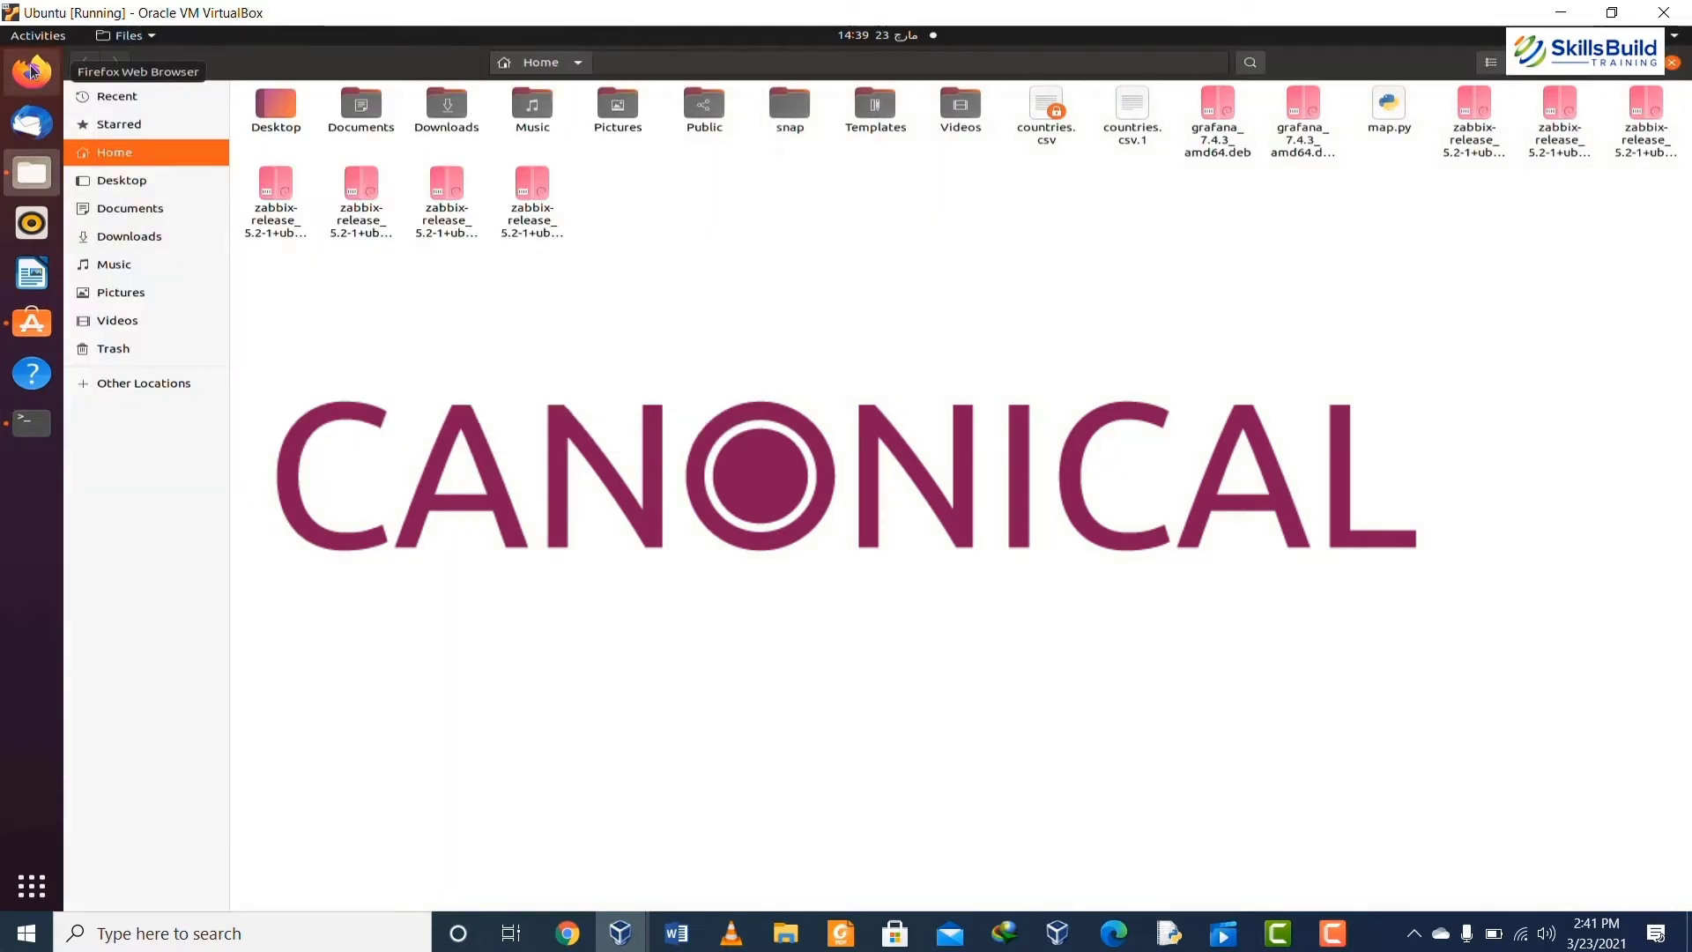
left_click(30, 71)
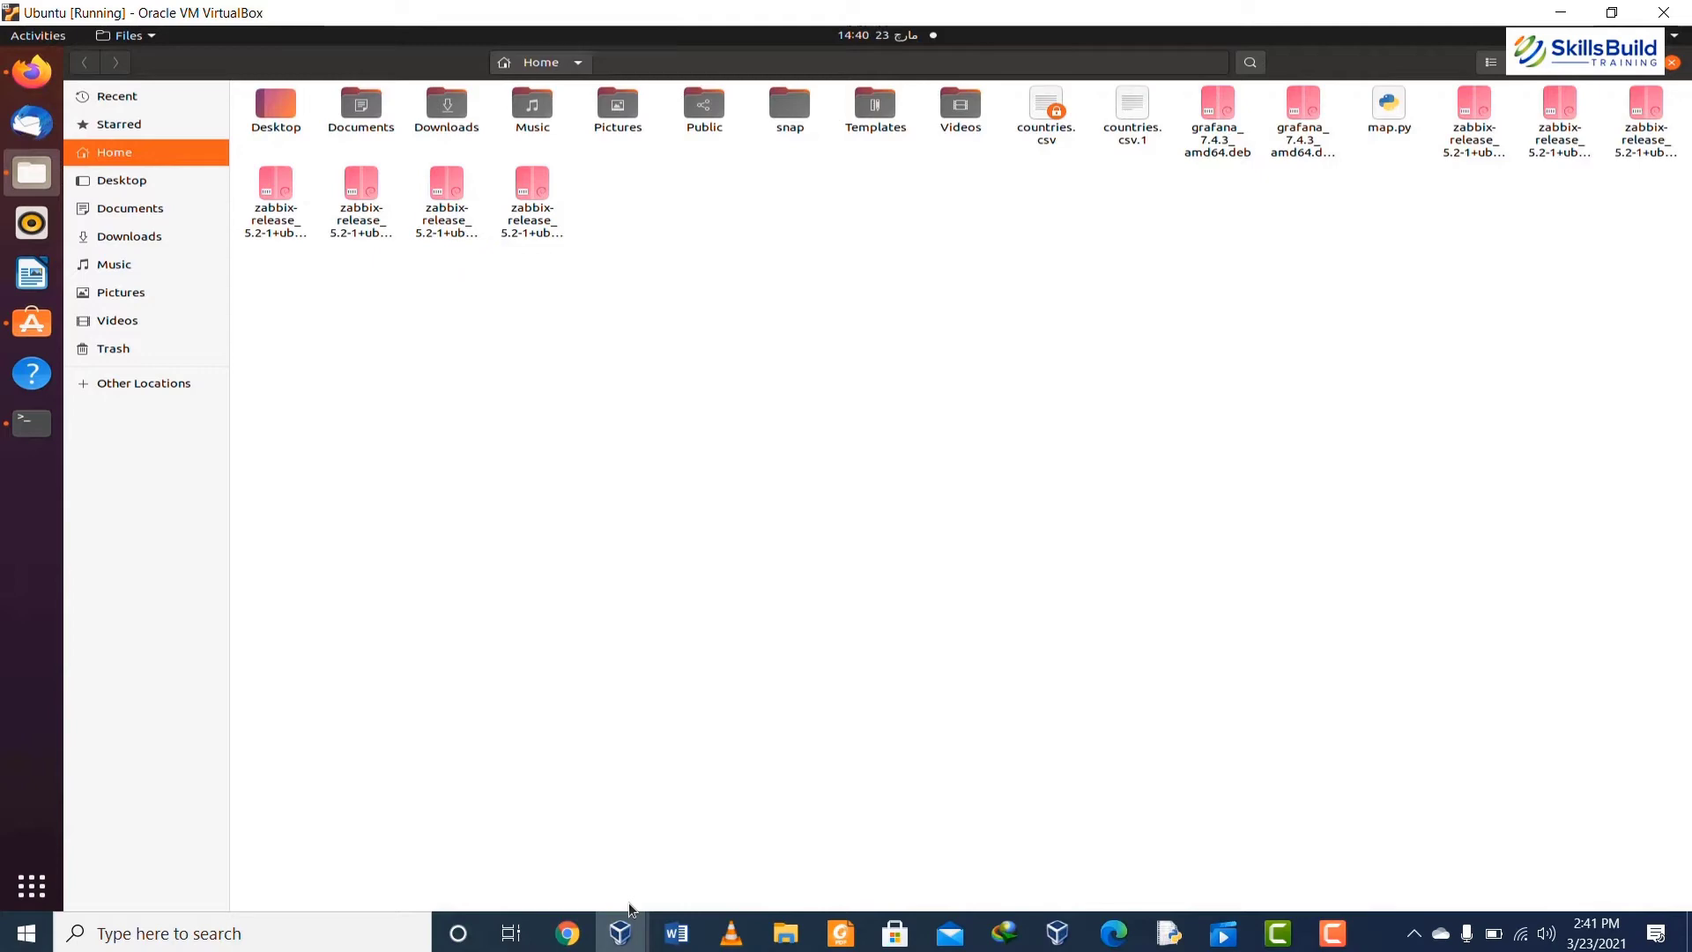
- Scroll pop.system76.com through its hardware, security and privacy sections
left_click(568, 933)
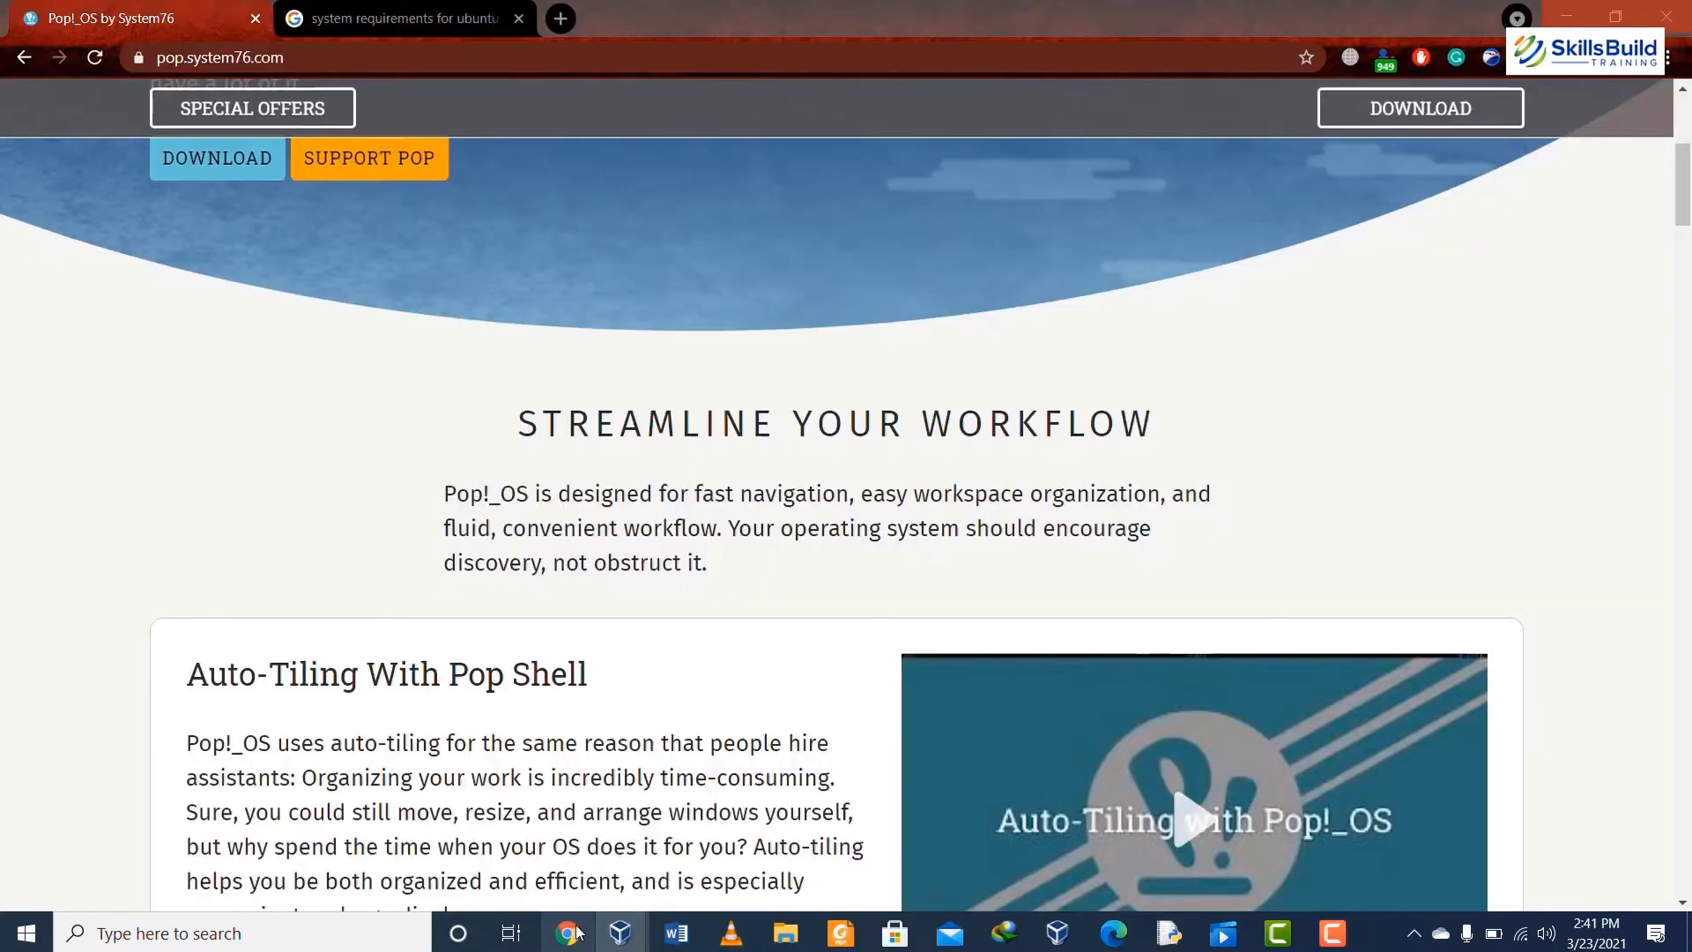
scroll(575, 714, "down", 15)
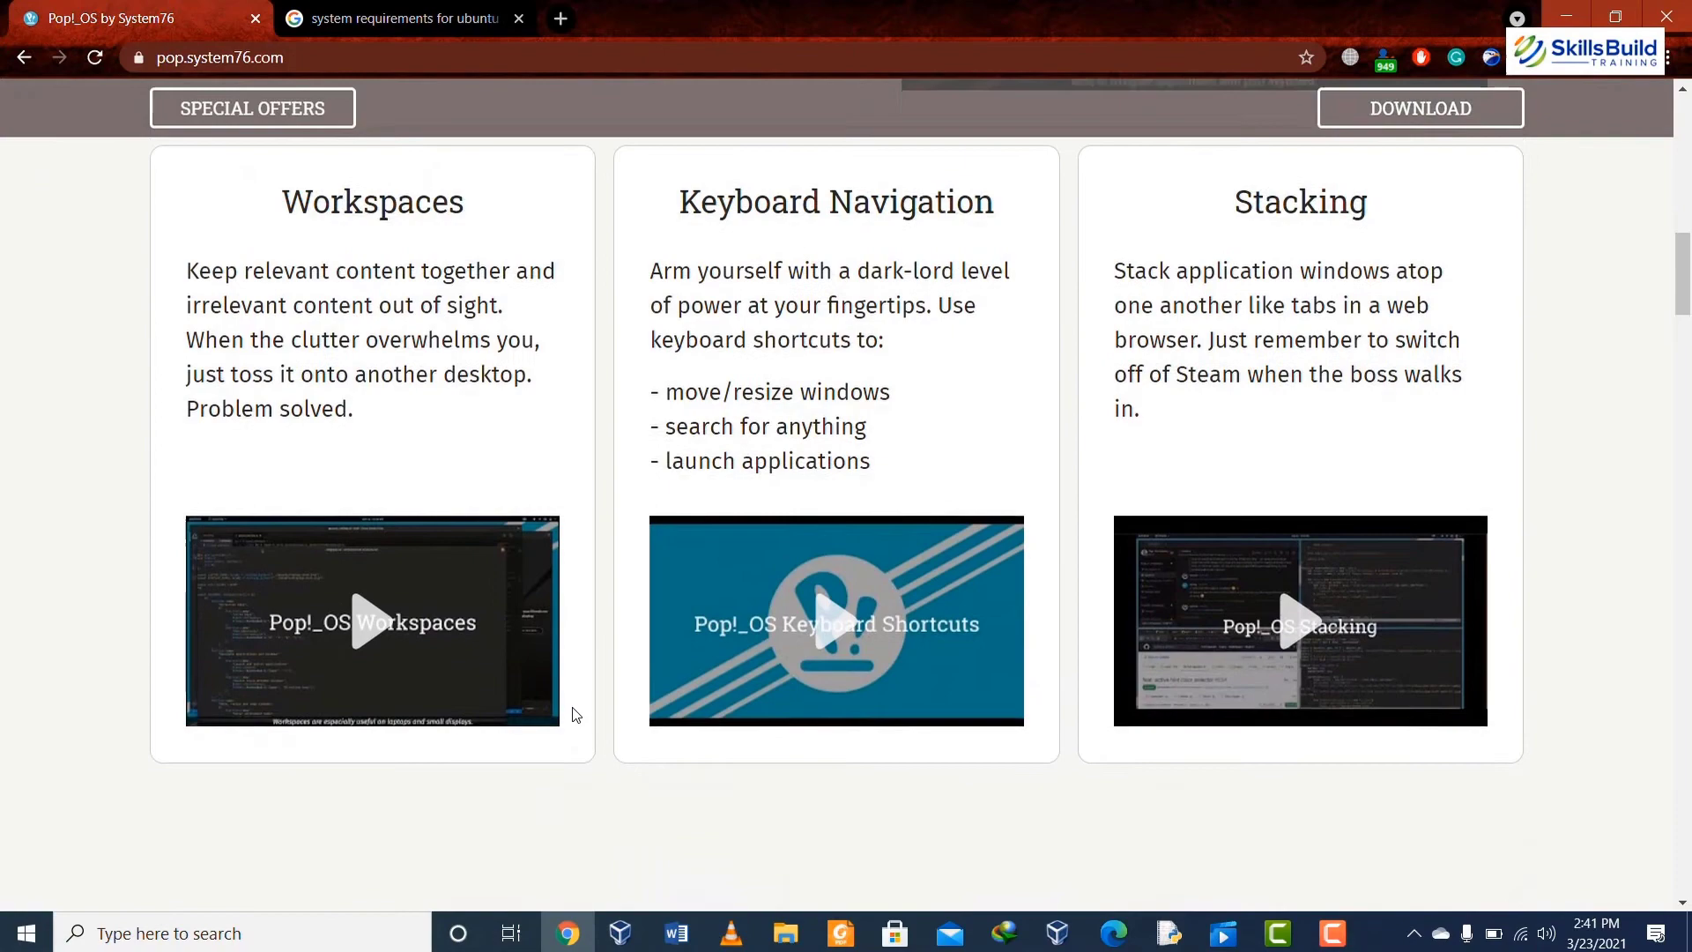
scroll(575, 713, "down", 9)
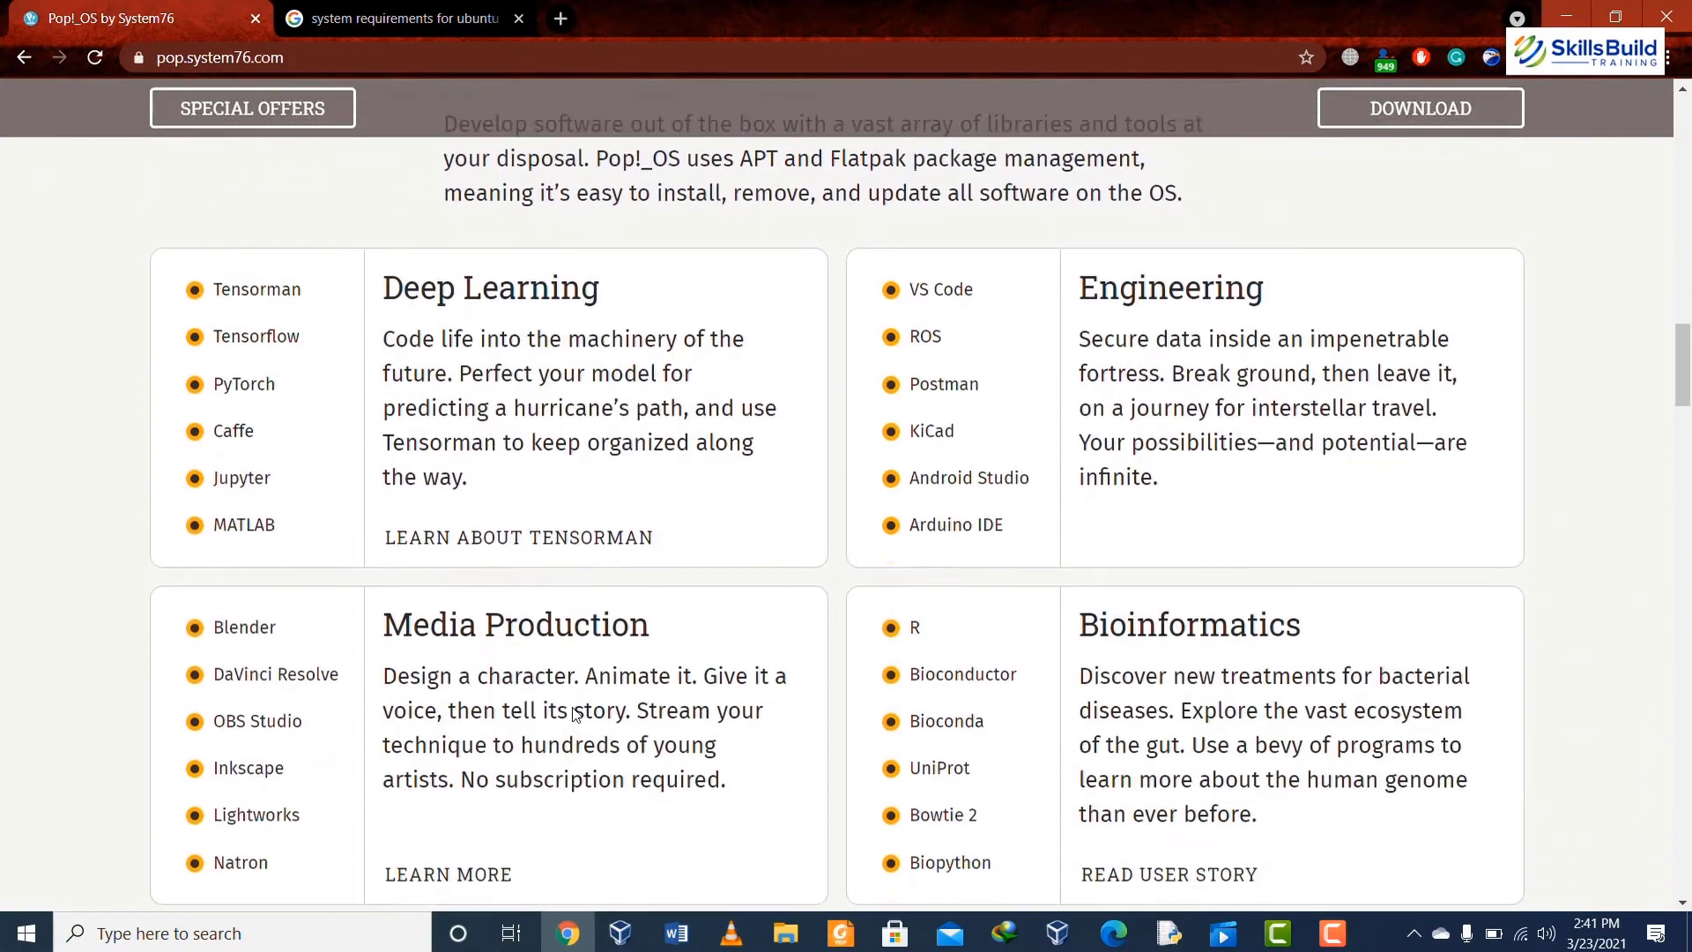
scroll(576, 714, "down", 10)
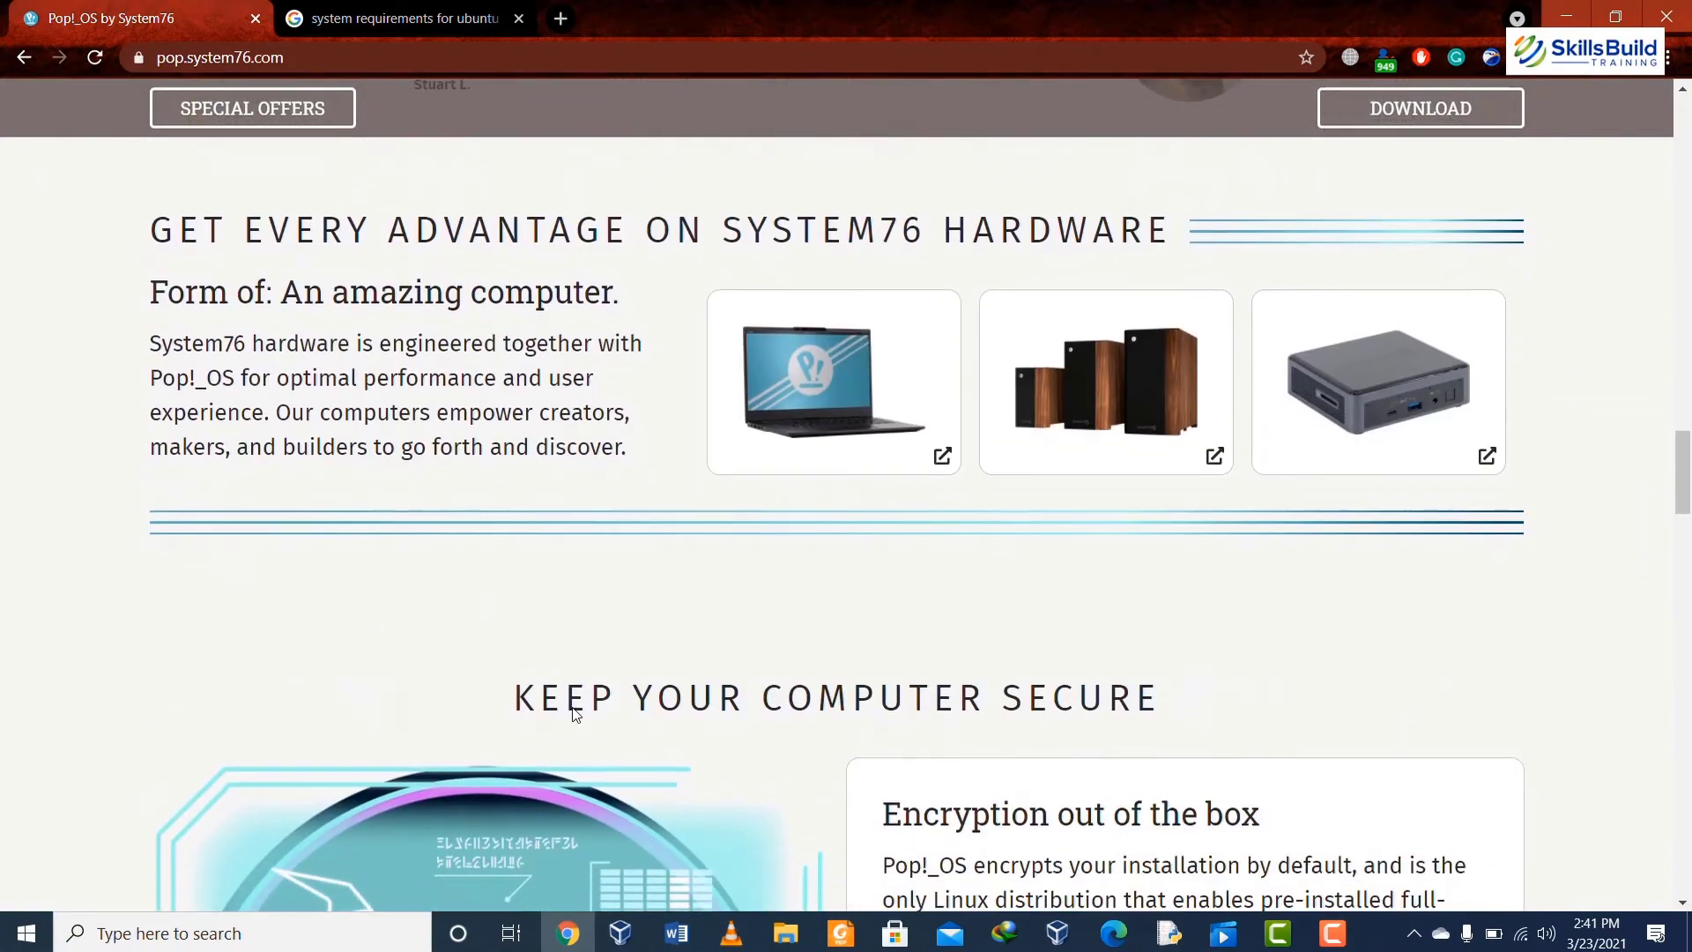
scroll(575, 713, "down", 2)
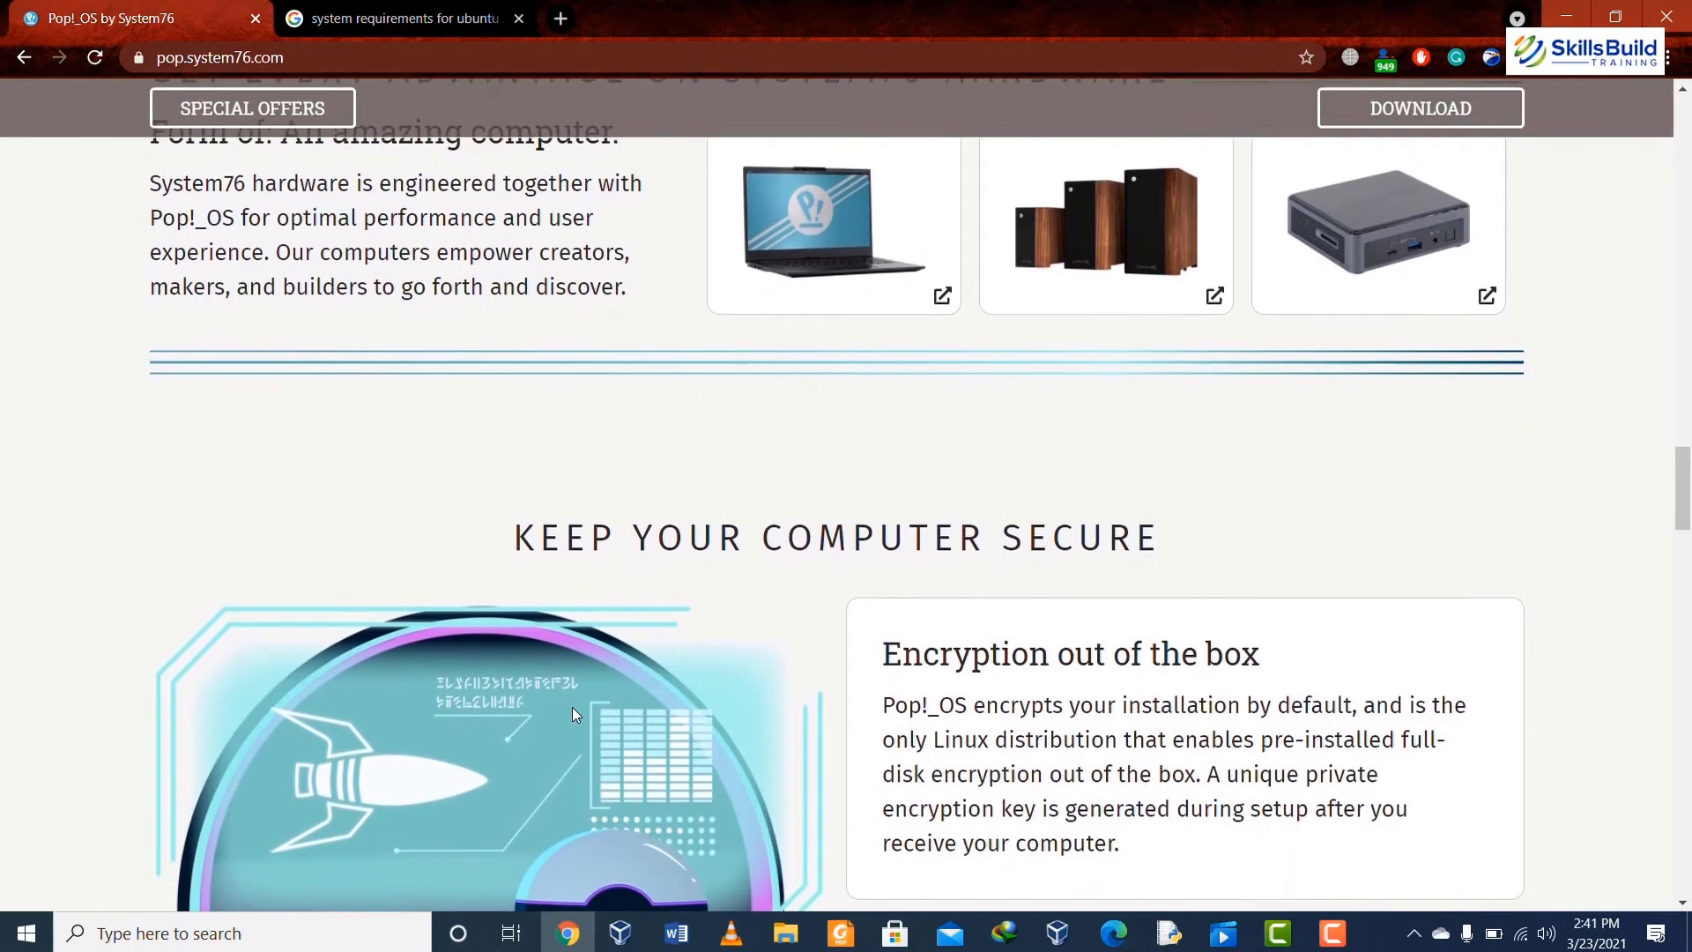
scroll(573, 712, "down", 2)
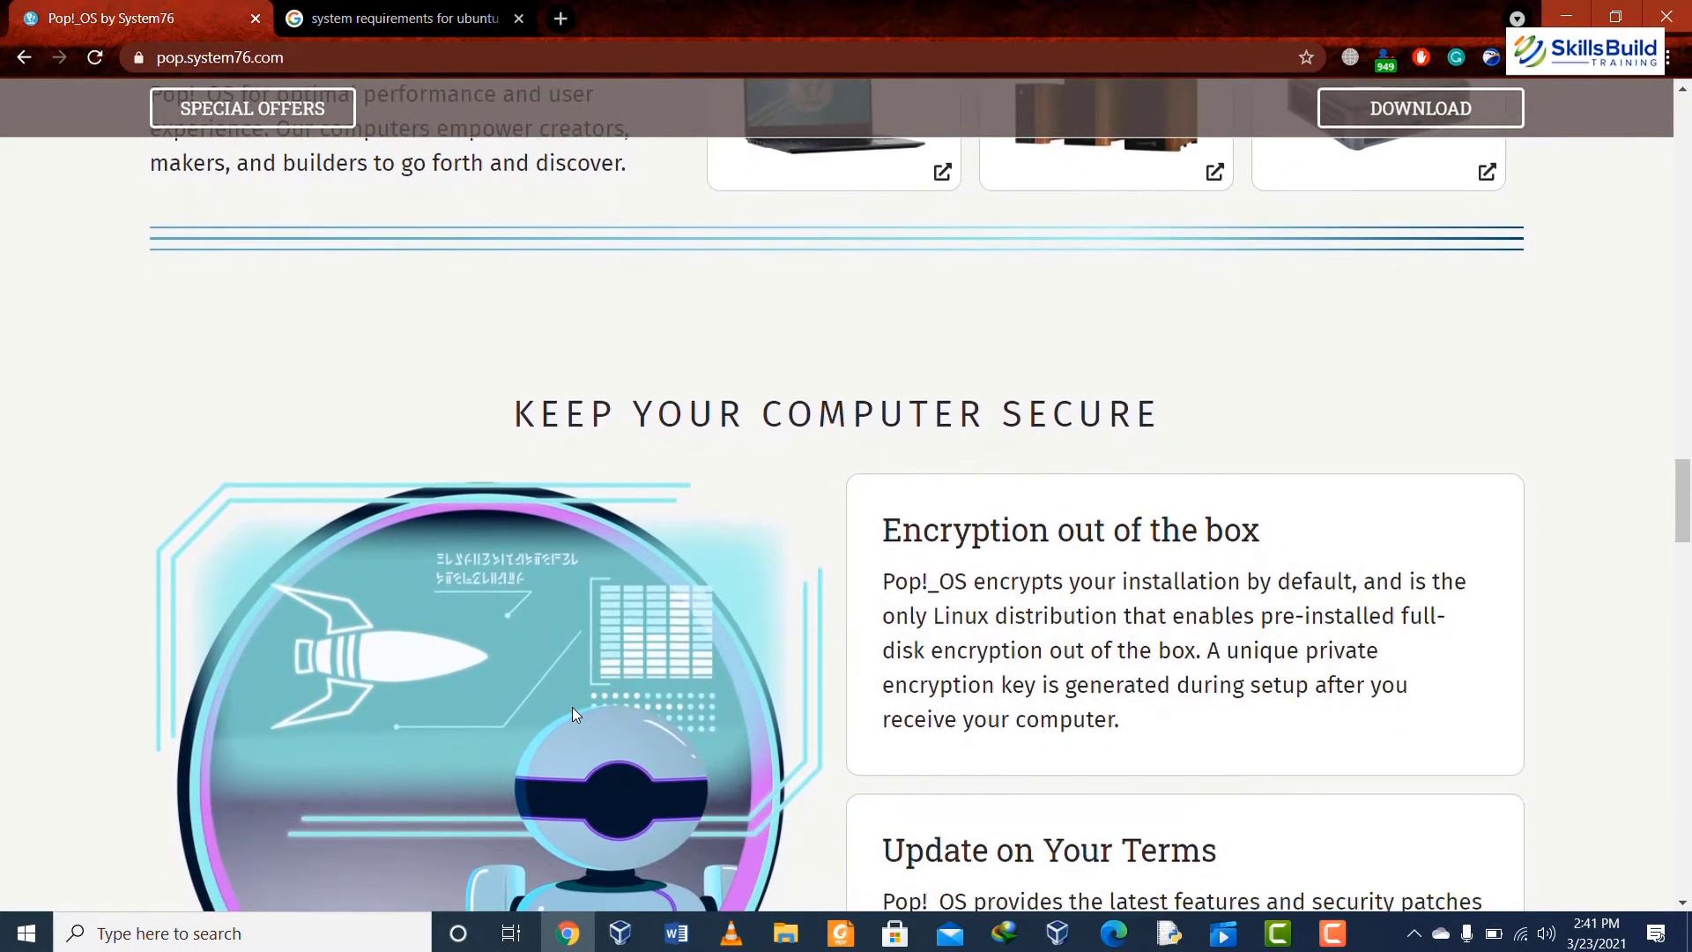
scroll(573, 712, "down", 2)
scroll(573, 714, "down", 5)
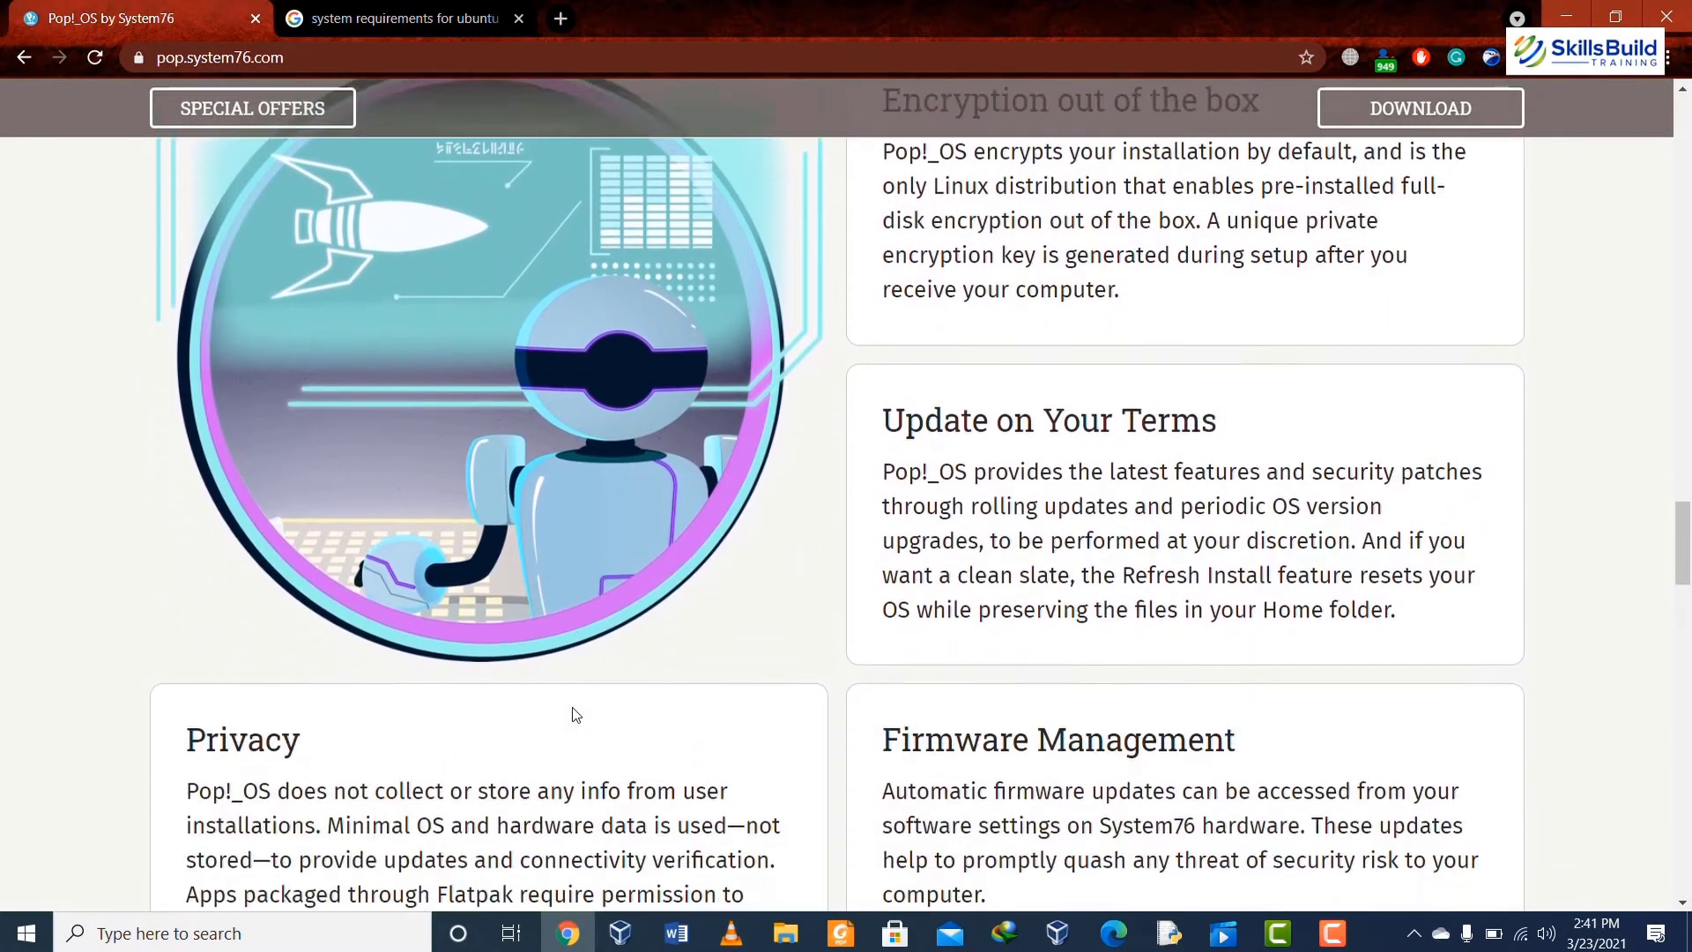
scroll(573, 714, "down", 3)
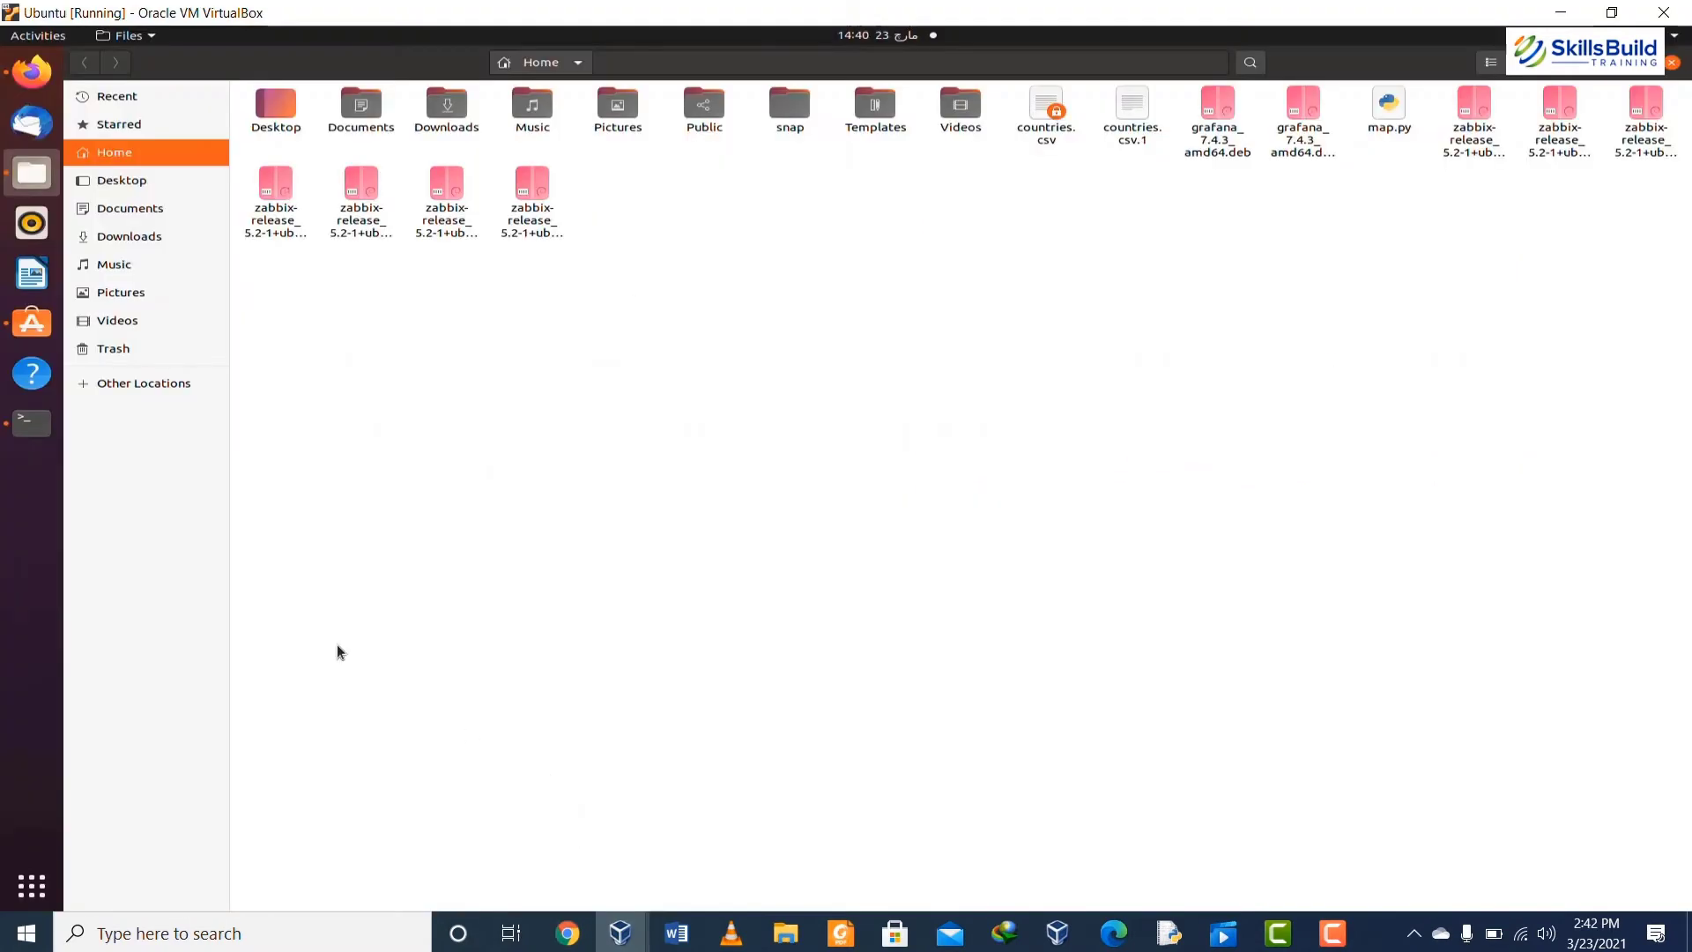
- Open an Ubuntu terminal, compare the Pop!_OS site with Ubuntu's requirements tab, then show the Pop!_OS VM
left_click(37, 428)
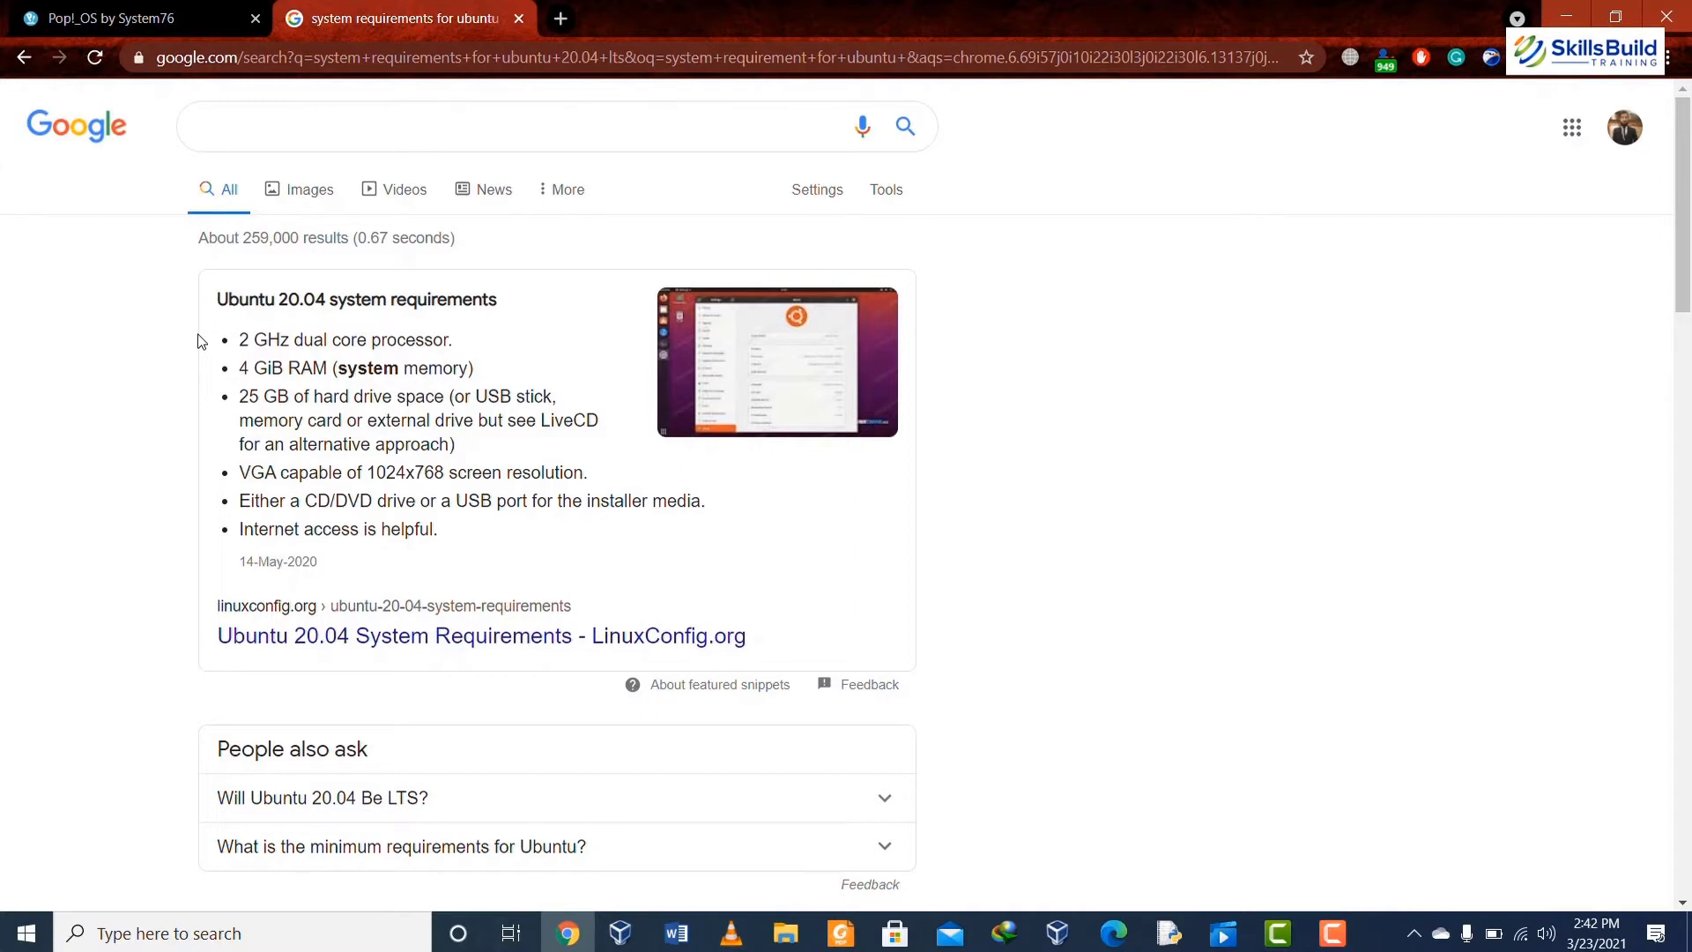
left_click(141, 22)
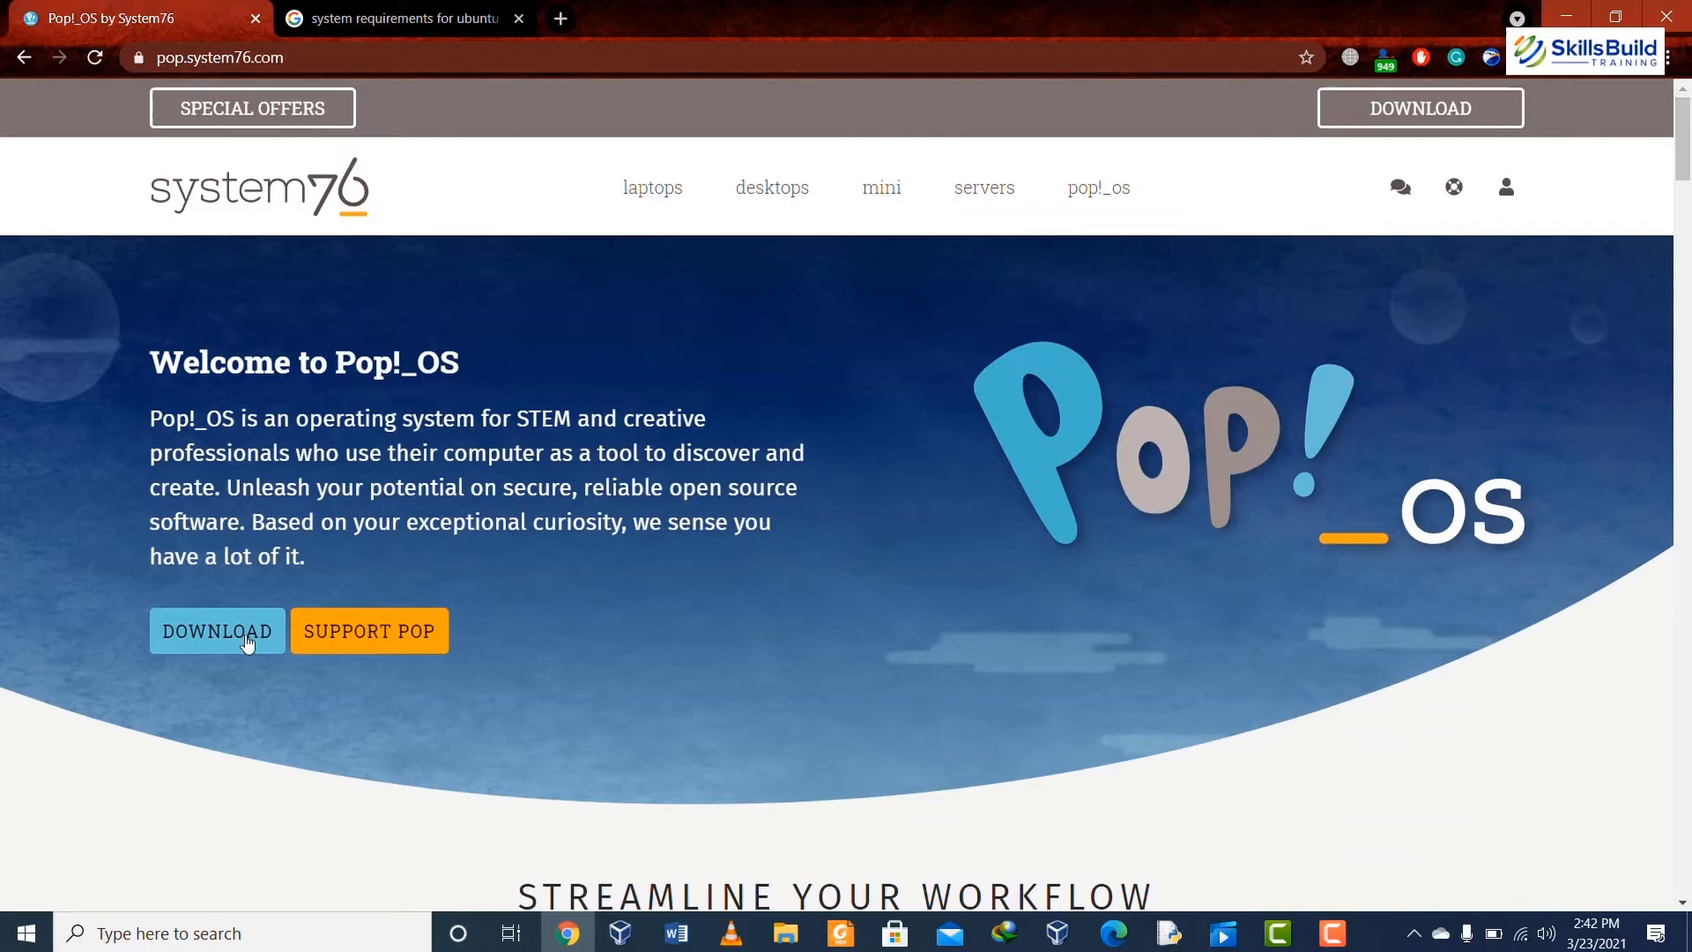
left_click(392, 20)
mouse_move(628, 904)
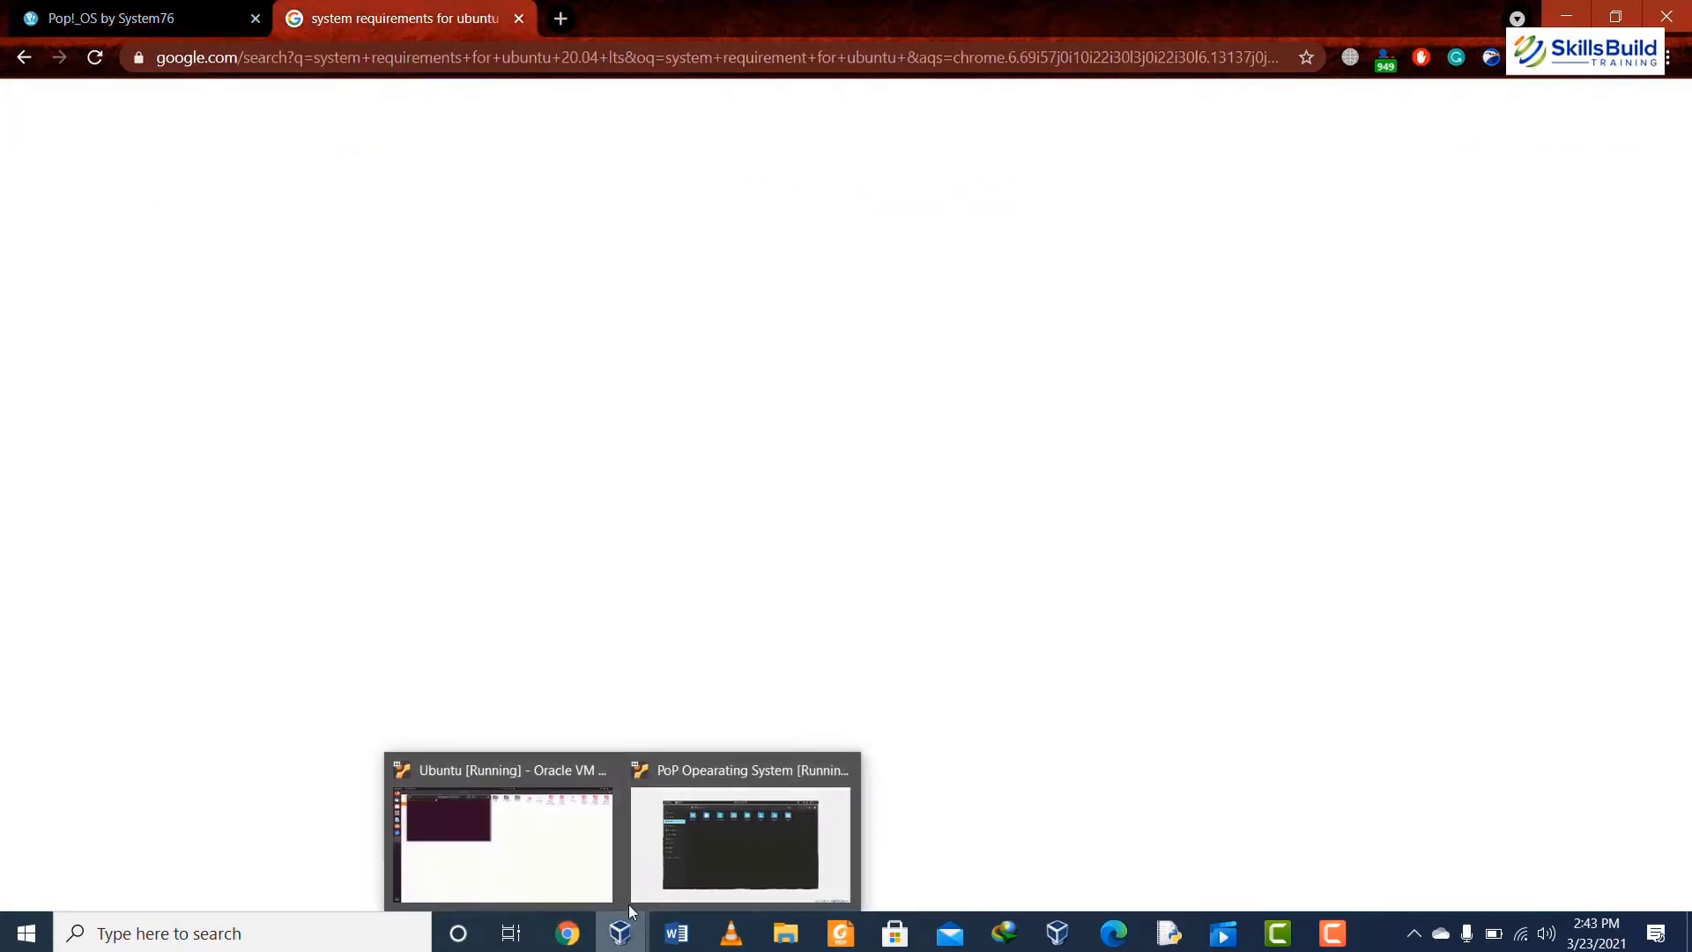
left_click(661, 857)
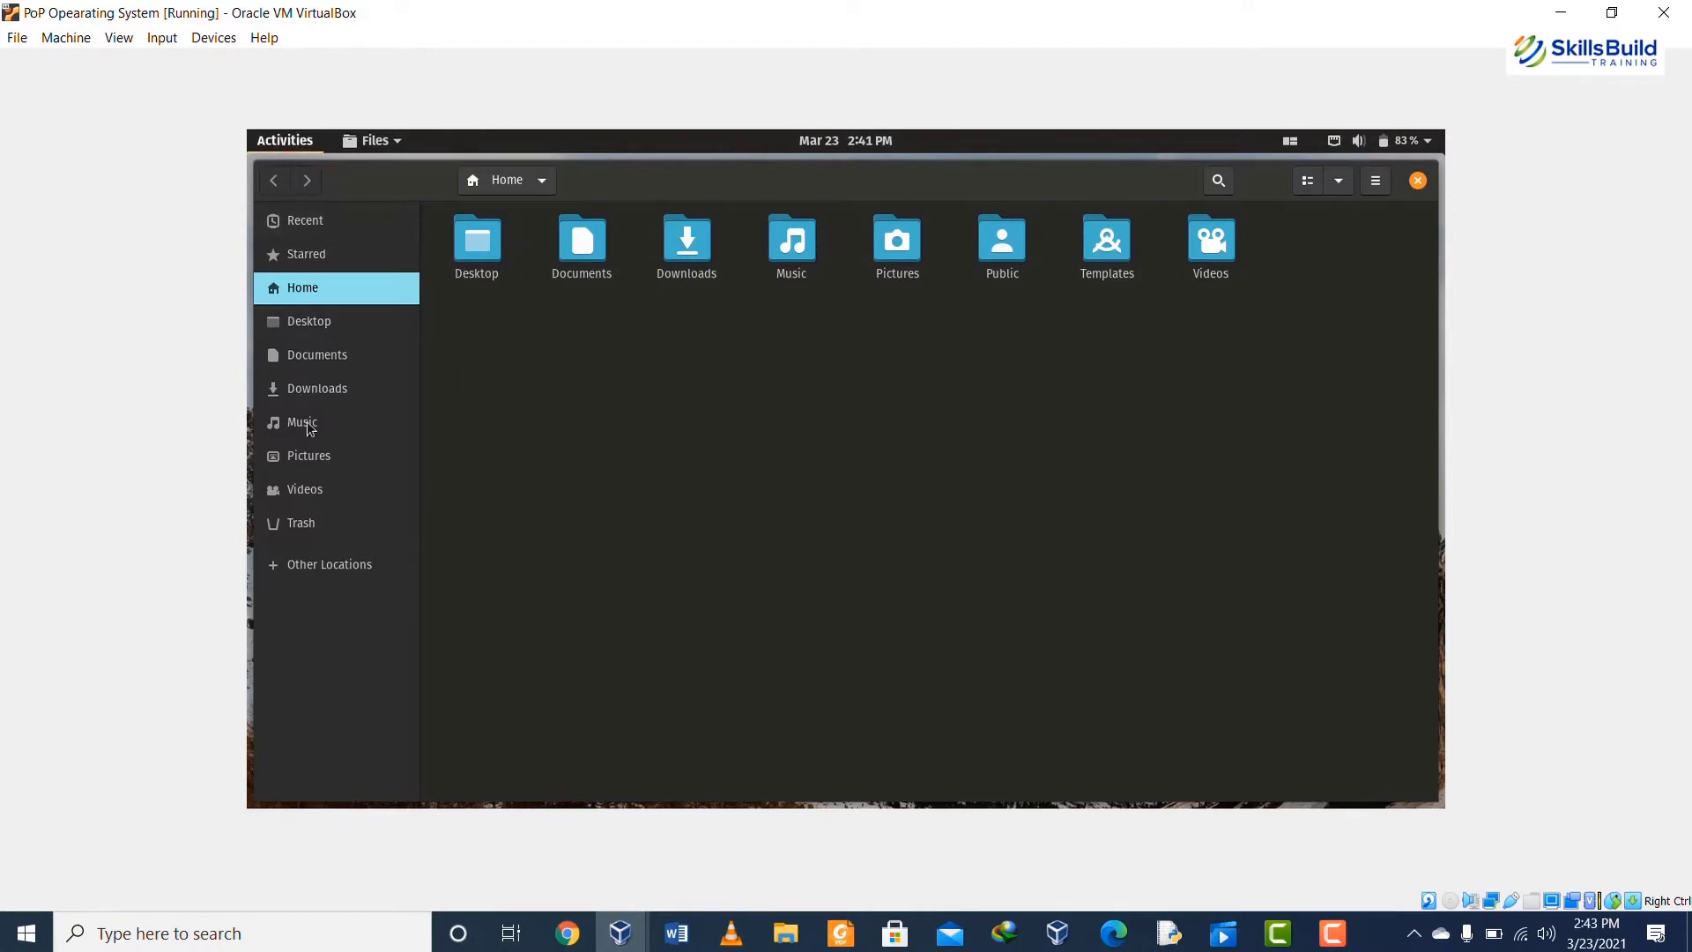
- Search Pop!_Shop for 'steam' and open the Steam details page
key("super")
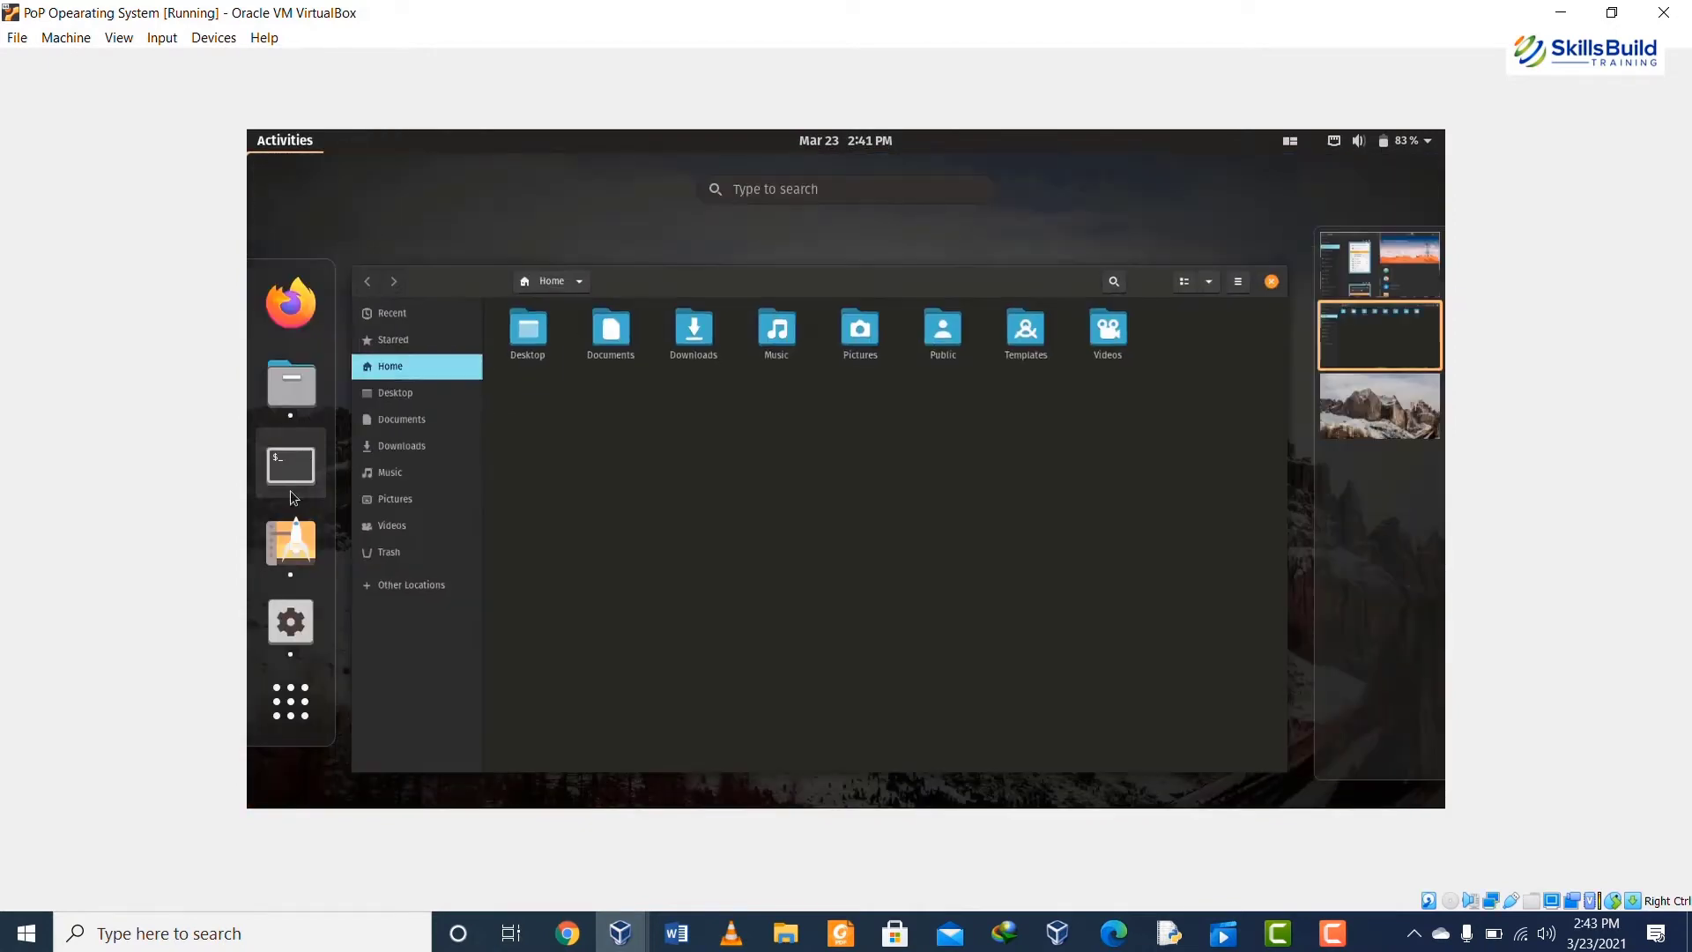
left_click(292, 697)
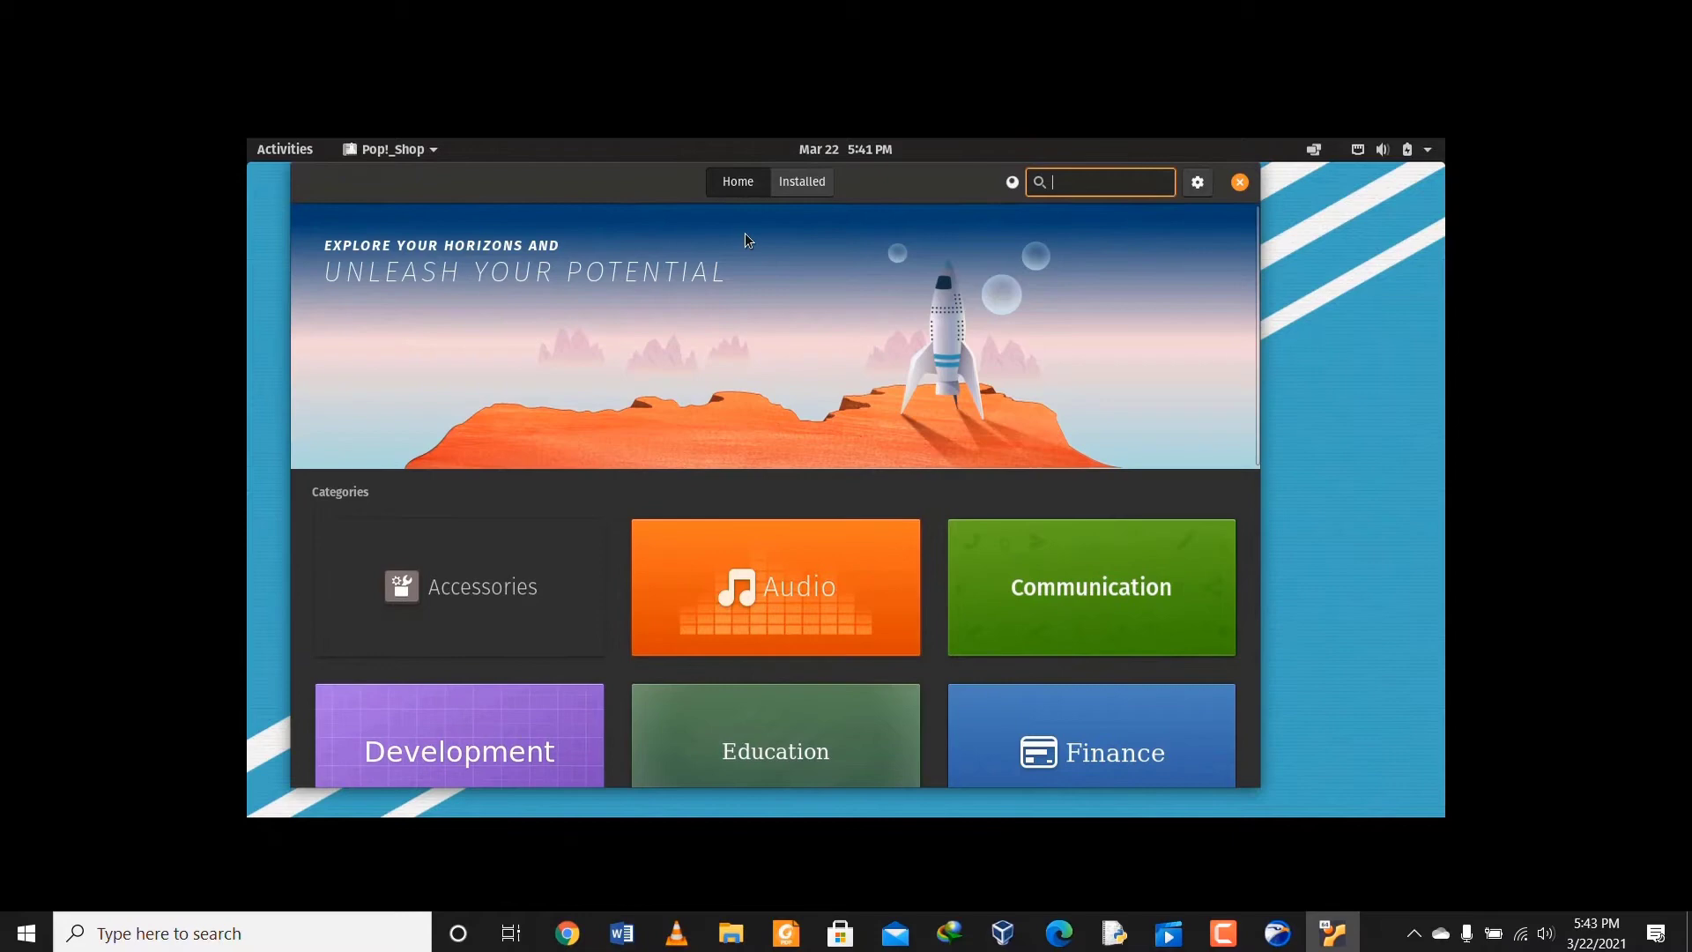
type("steam")
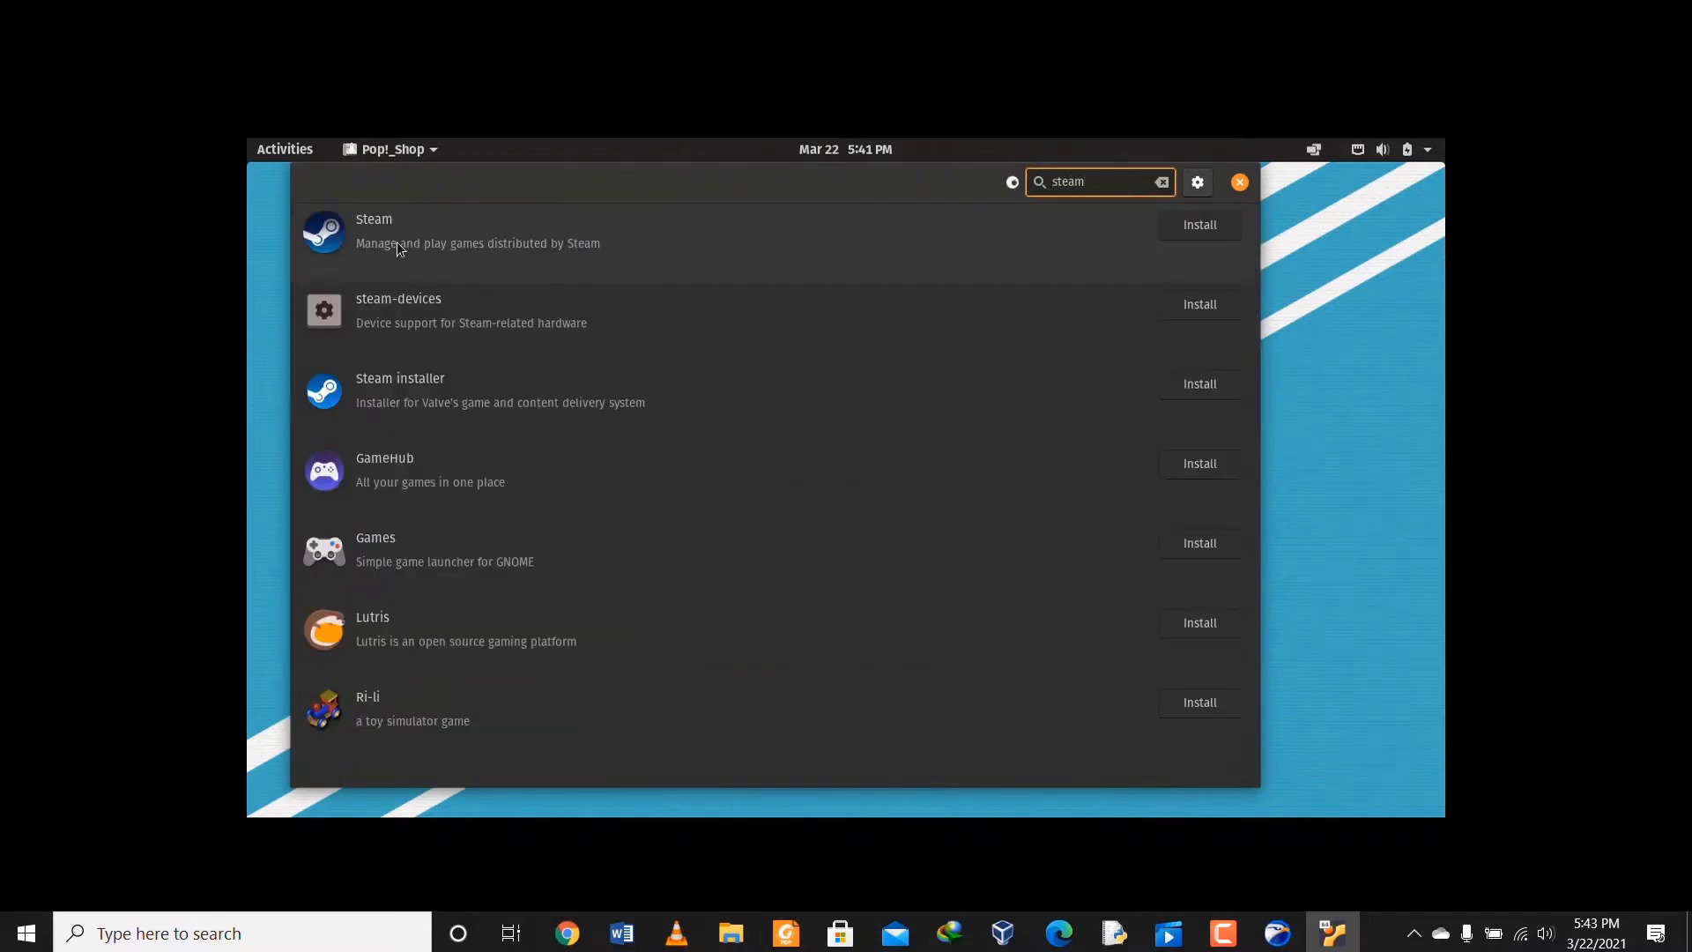
left_click(382, 240)
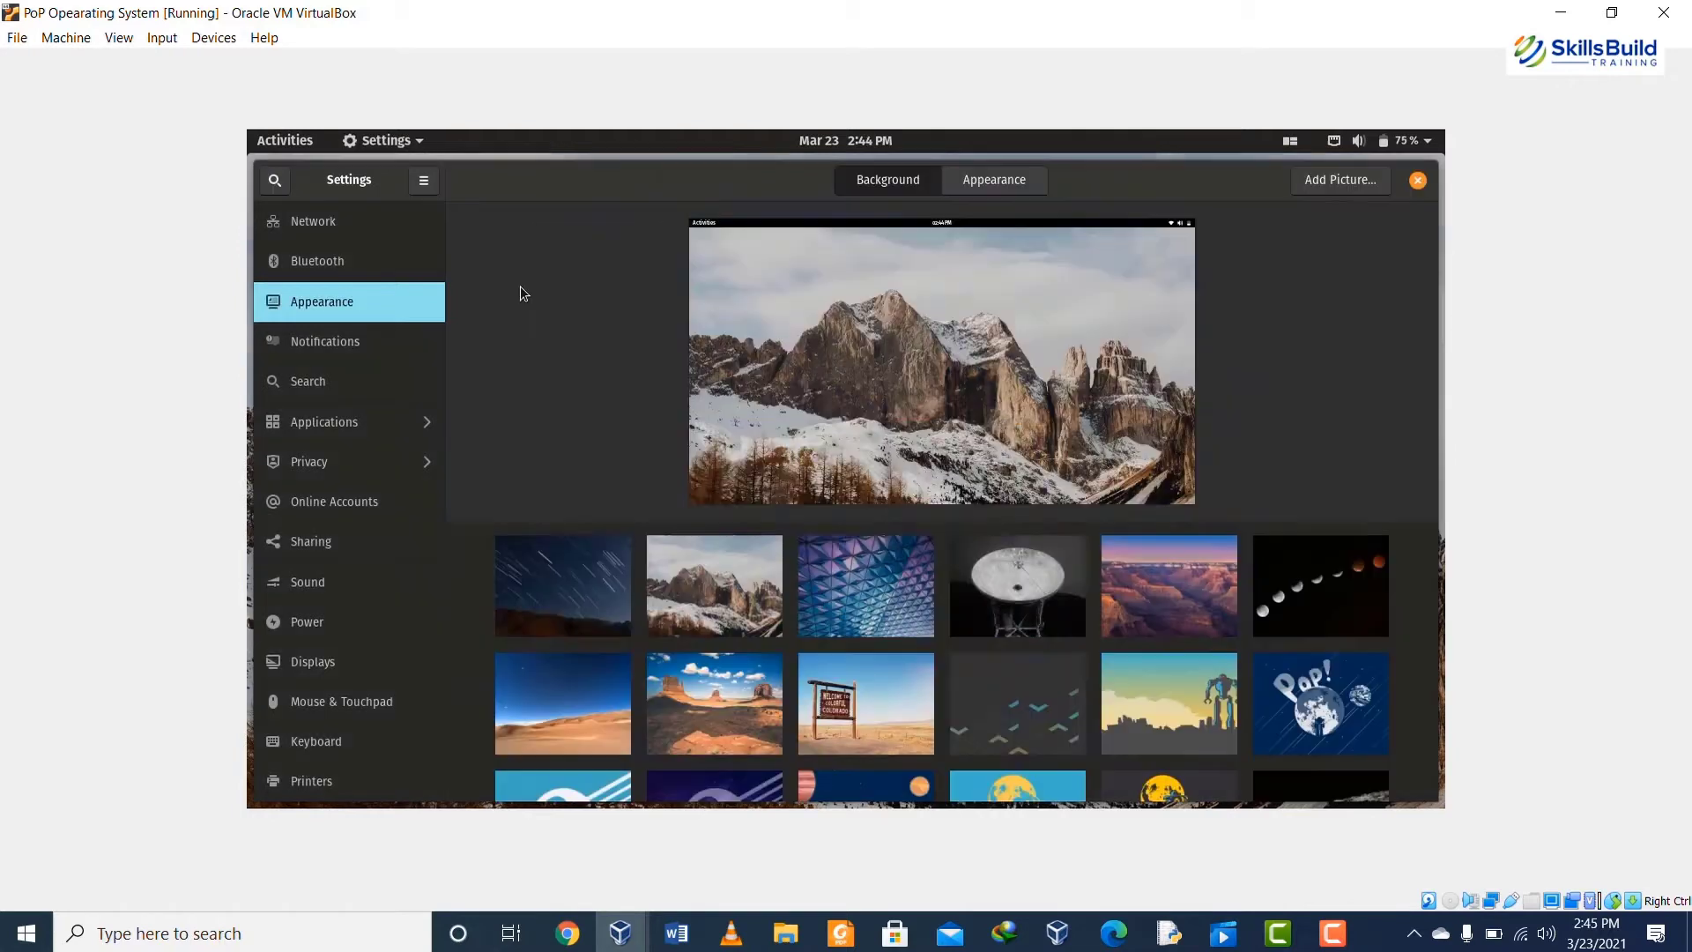
- Switch to the Ubuntu VM and drag its terminal aside to uncover the desktop
left_click(594, 932)
mouse_move(608, 925)
left_click(556, 862)
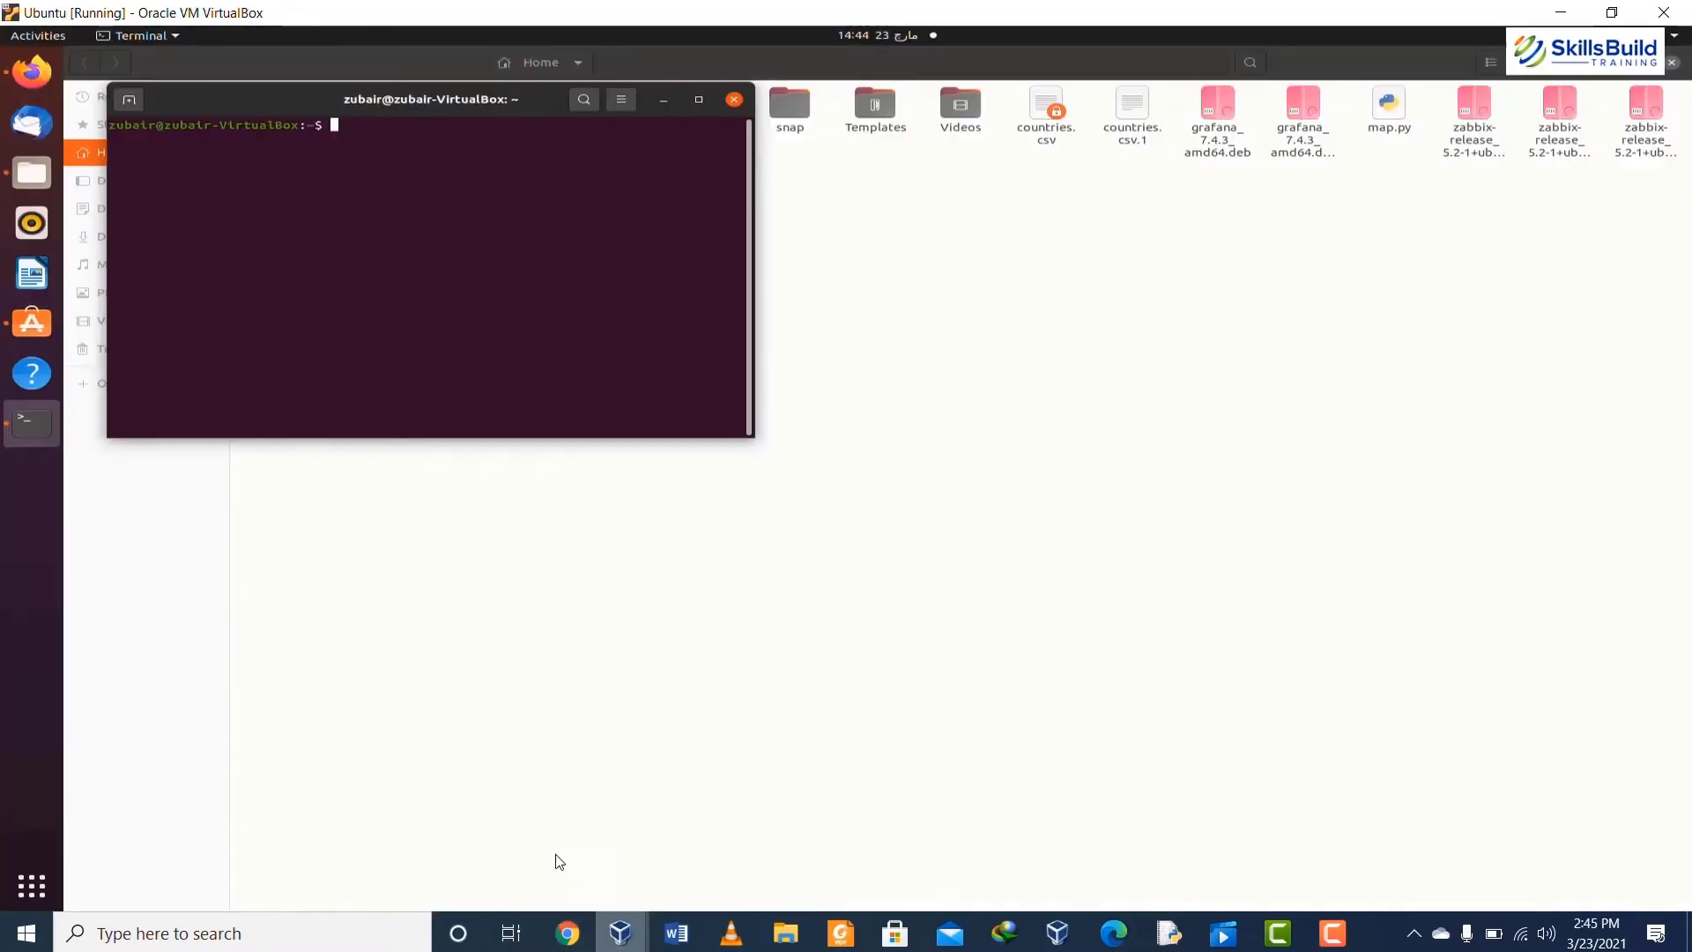
left_click_drag(529, 109, 680, 325)
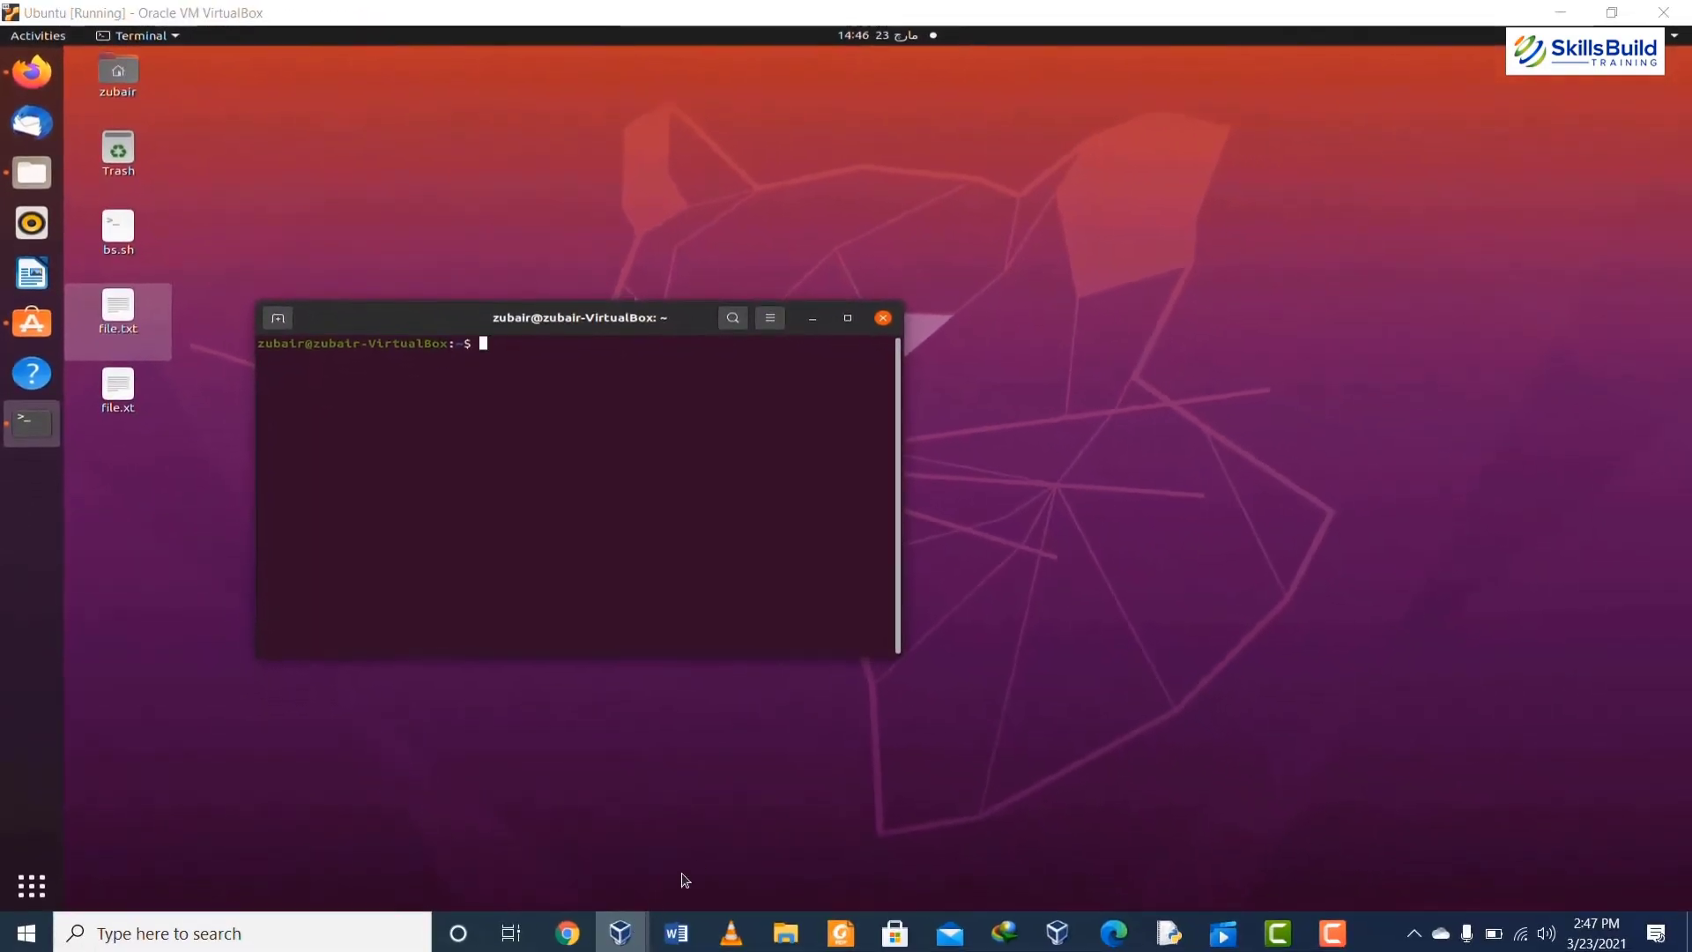
- In the Pop!_OS VM, minimize Settings to reveal the snowy mountain wallpaper
mouse_move(621, 932)
left_click(726, 850)
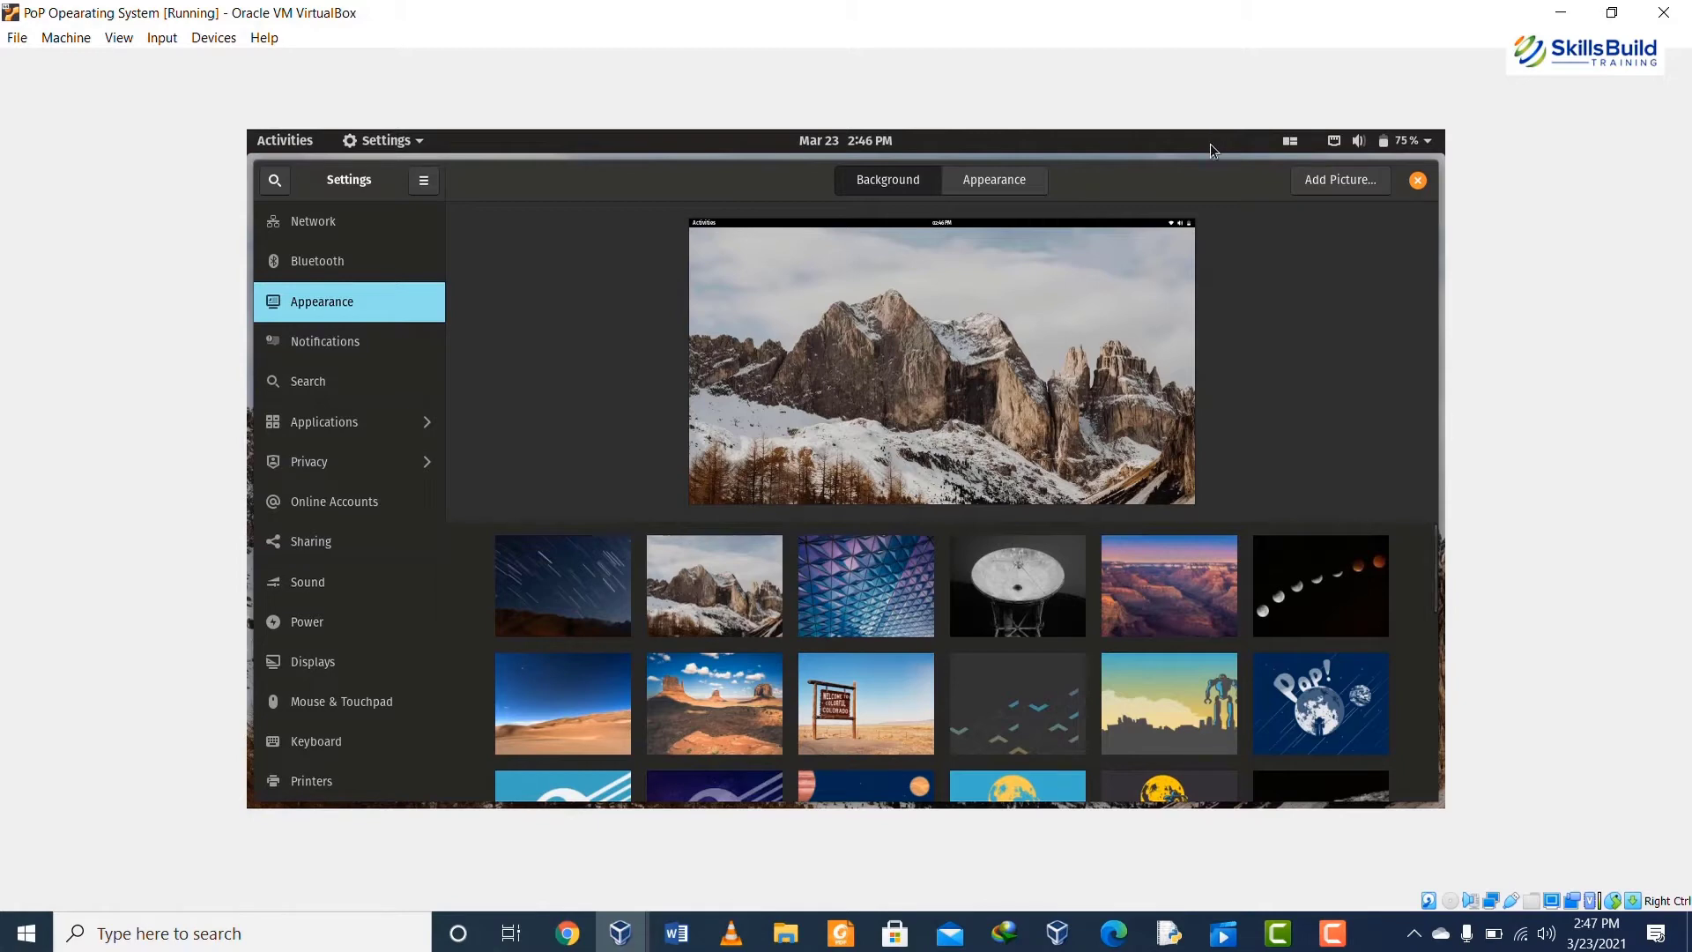
right_click(1218, 194)
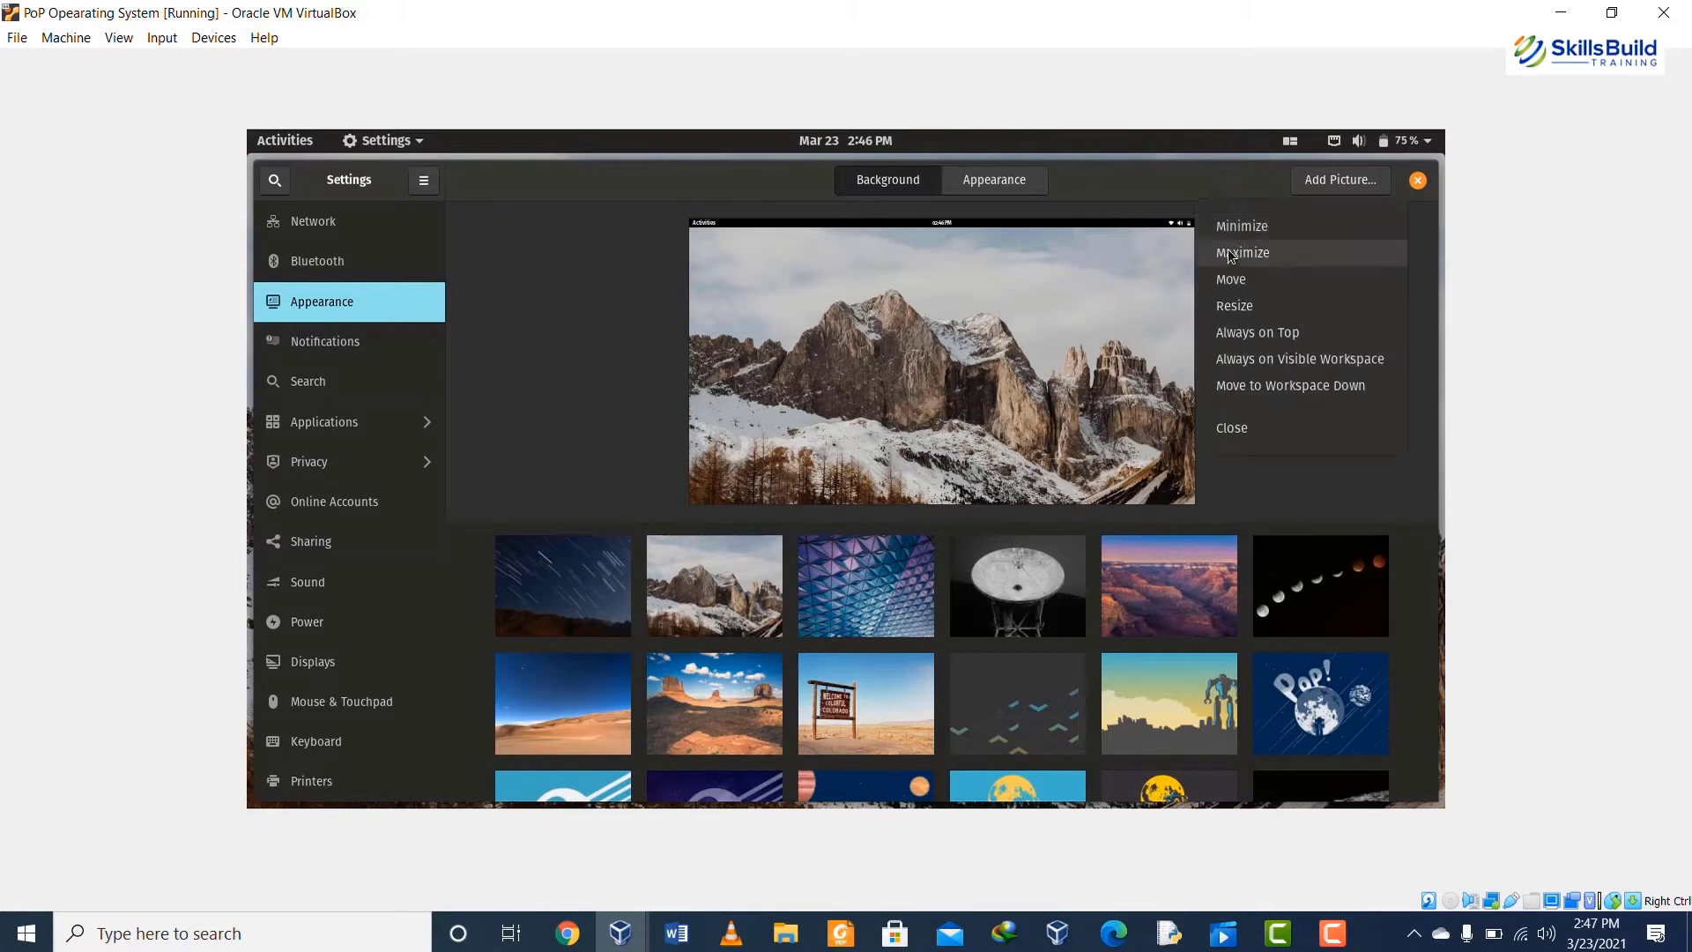
left_click(1231, 224)
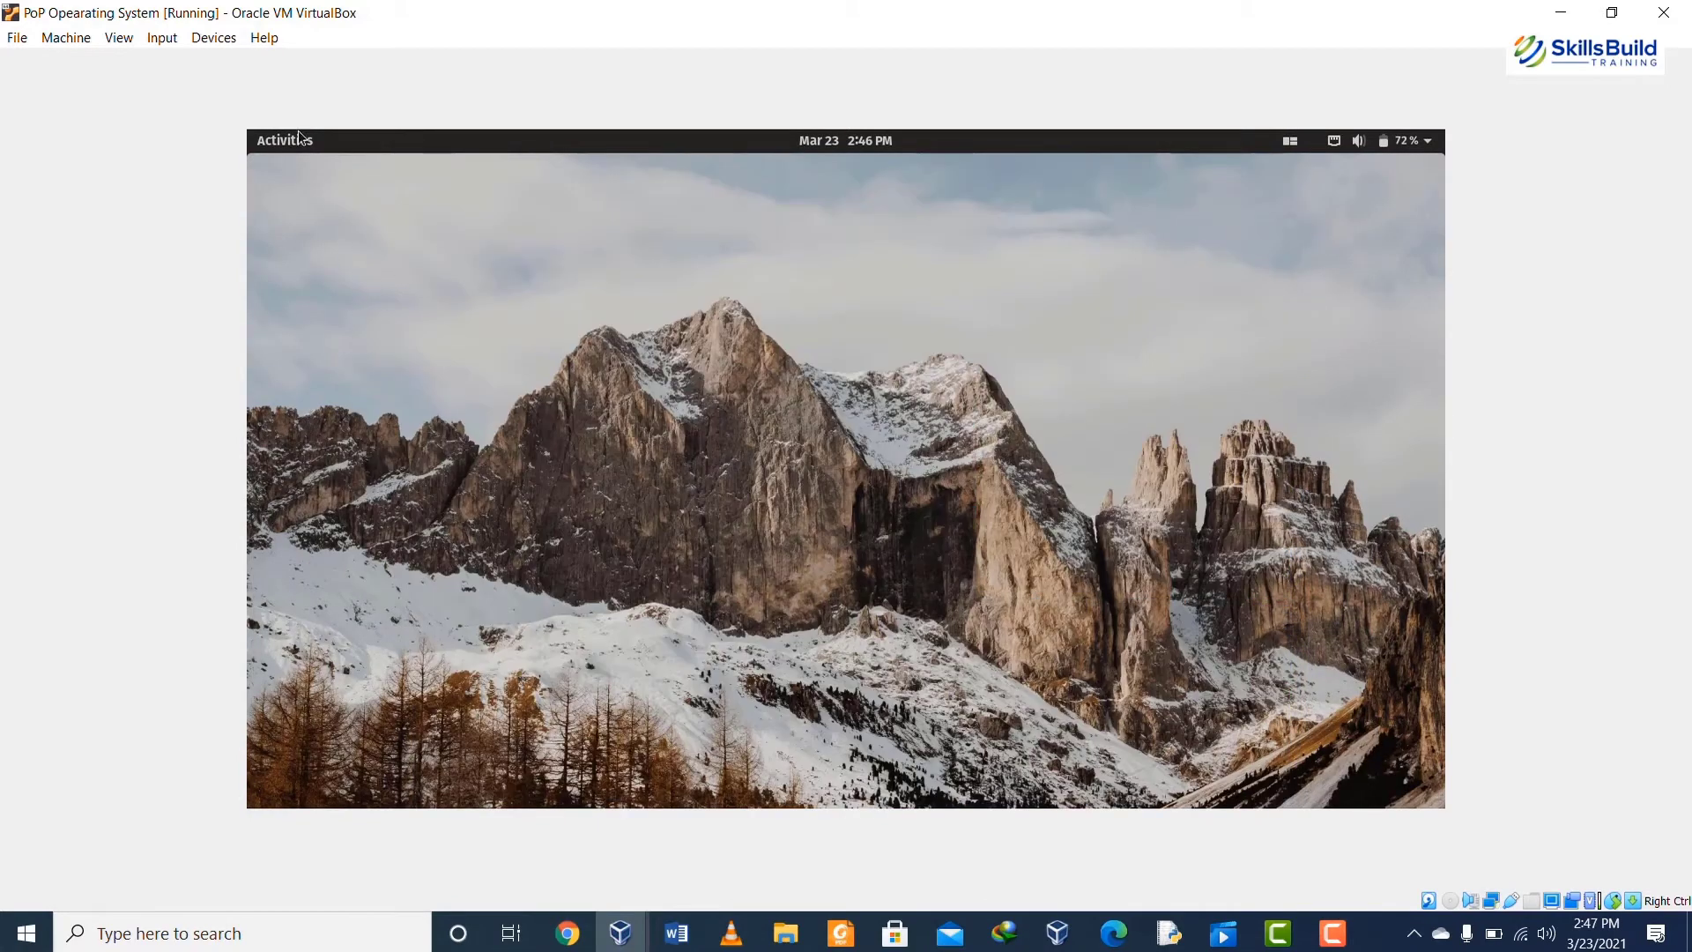
left_click(305, 143)
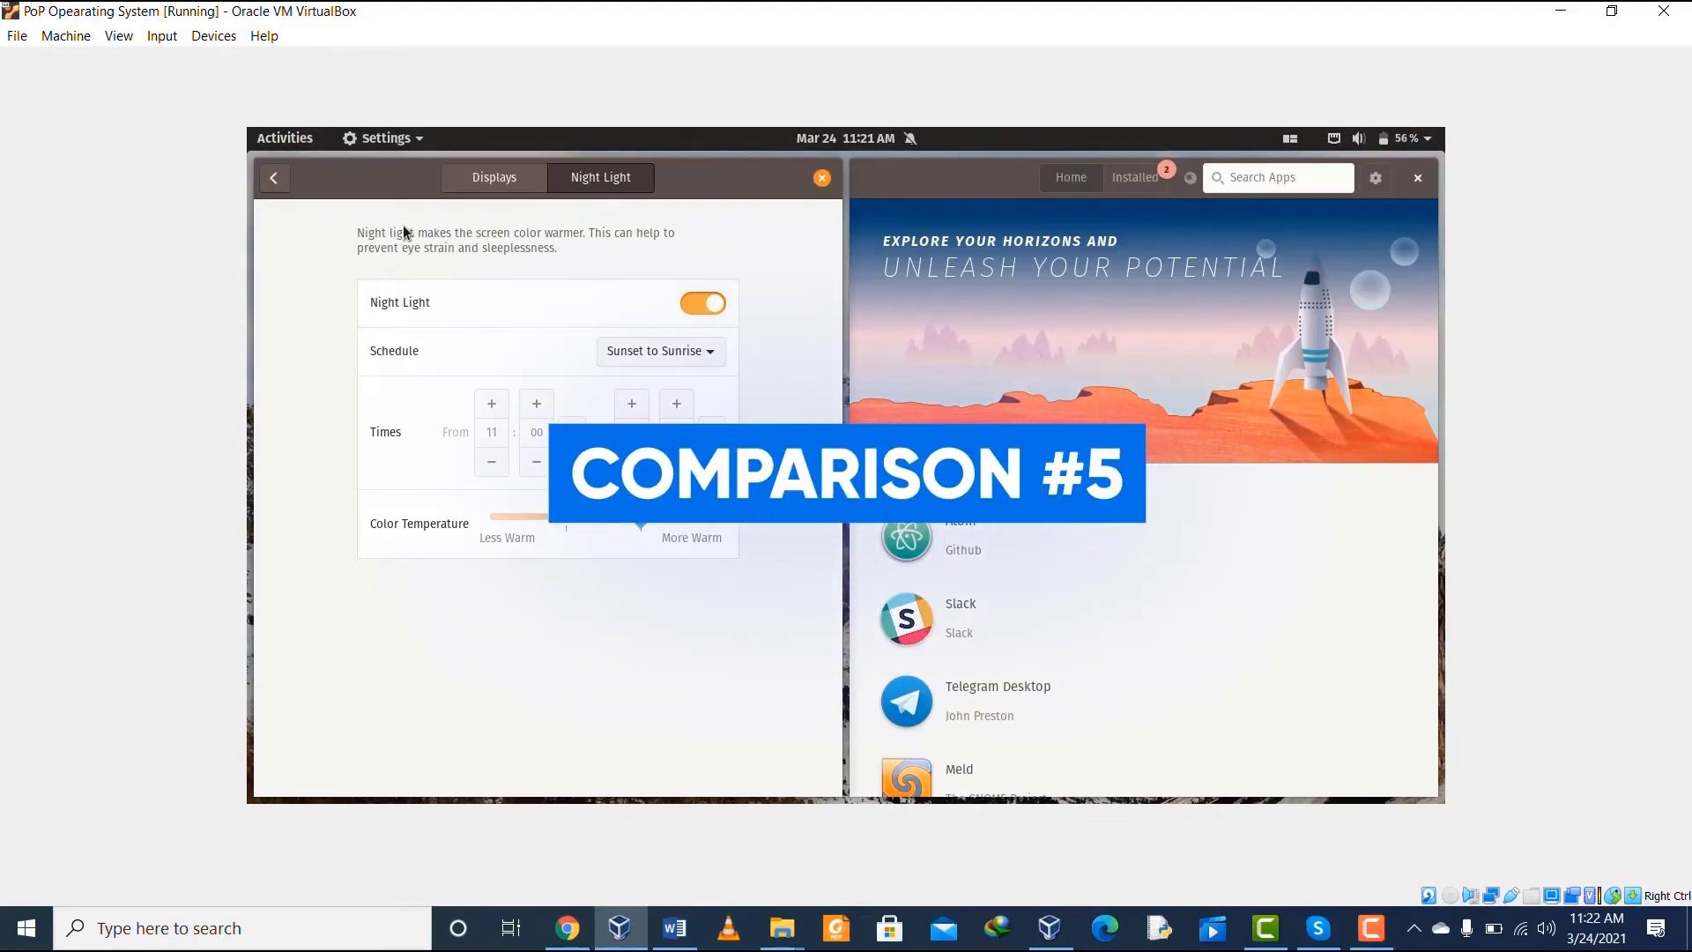
- Return Settings to its main list and show Pop!_Shop's Installed apps and pending updates
left_click(410, 139)
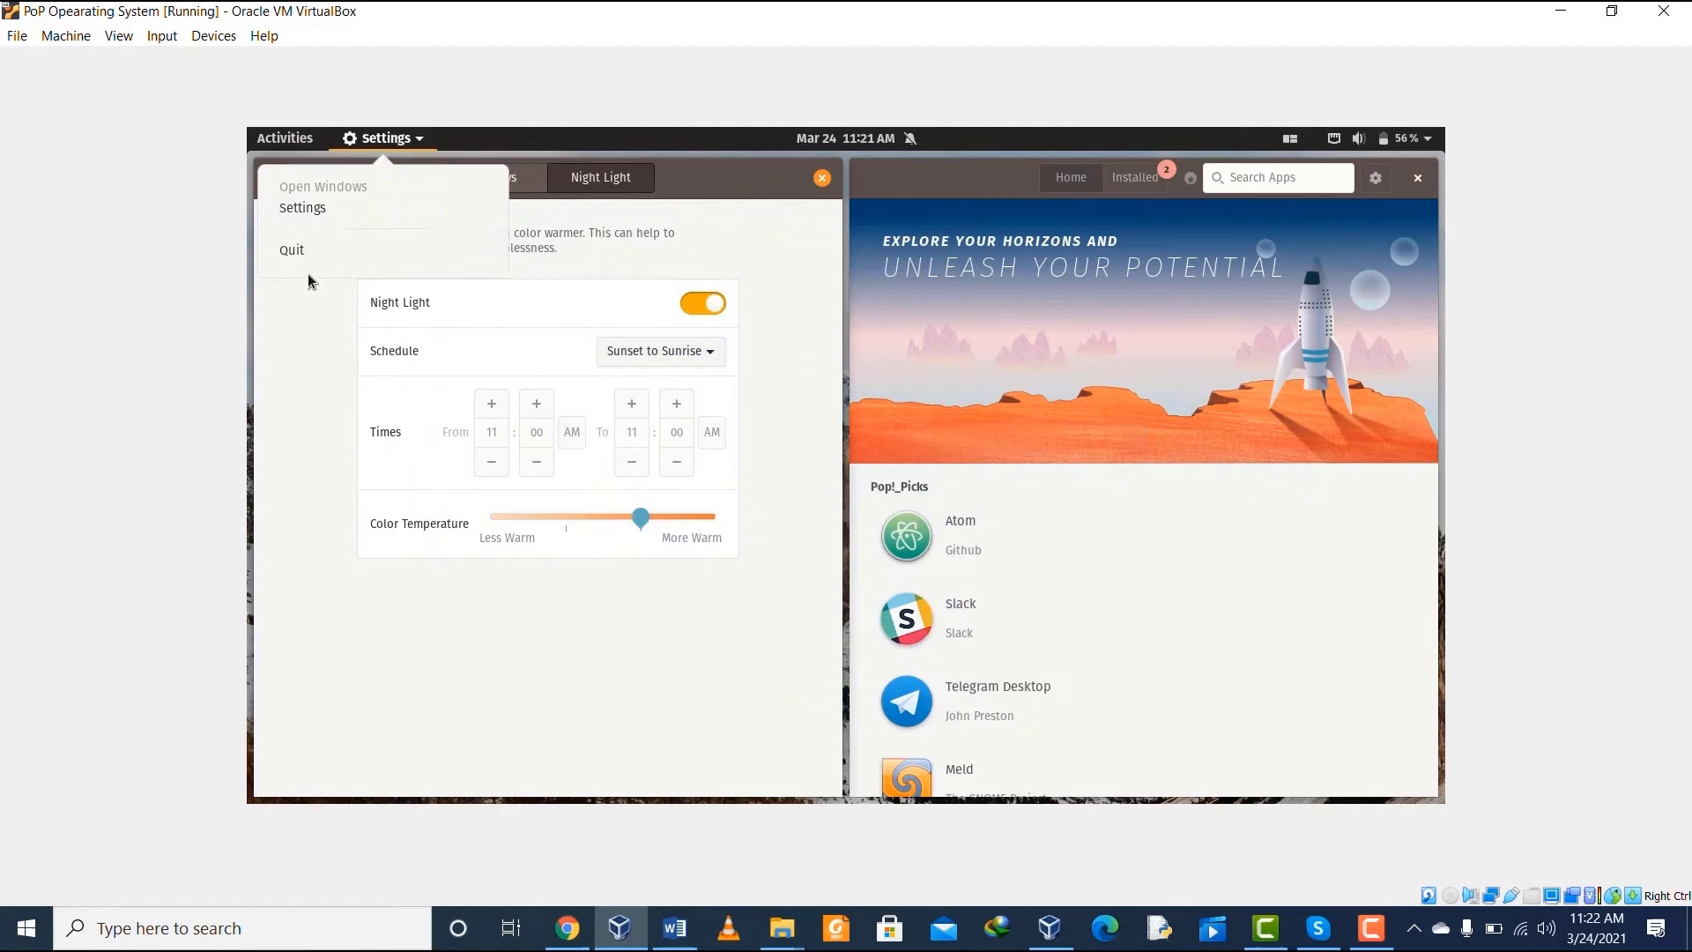
left_click(305, 331)
left_click(271, 181)
left_click(1137, 178)
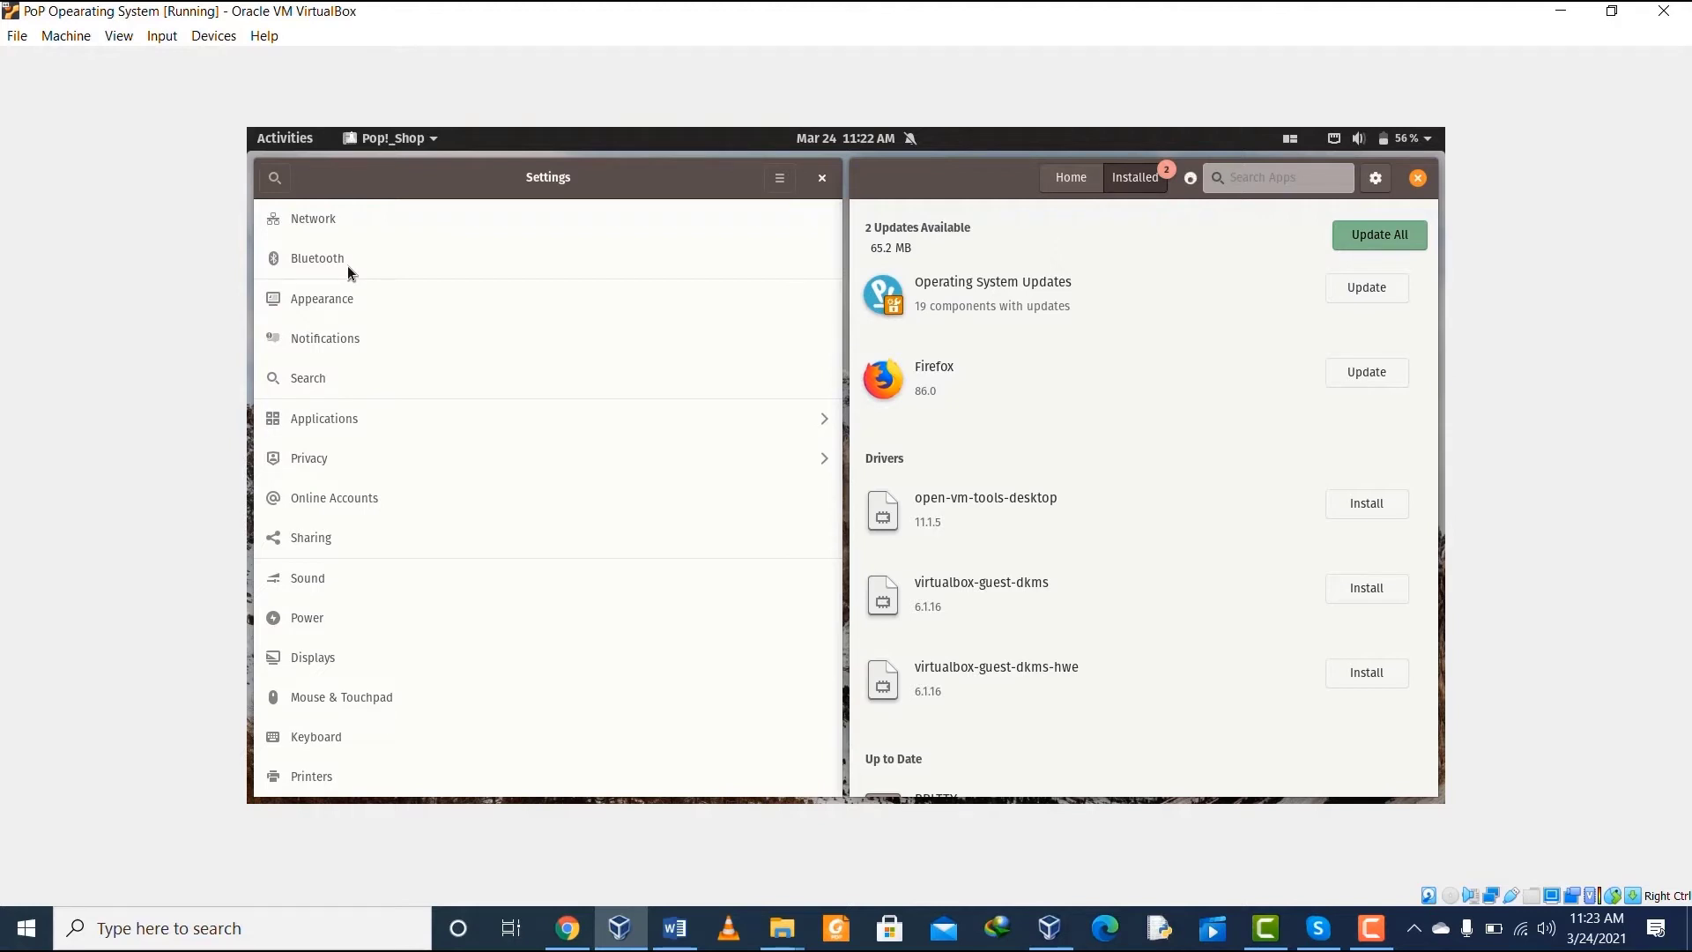
- Open Notifications settings and view, then close, the Desktop Sharing notification options
left_click(343, 342)
left_click(344, 341)
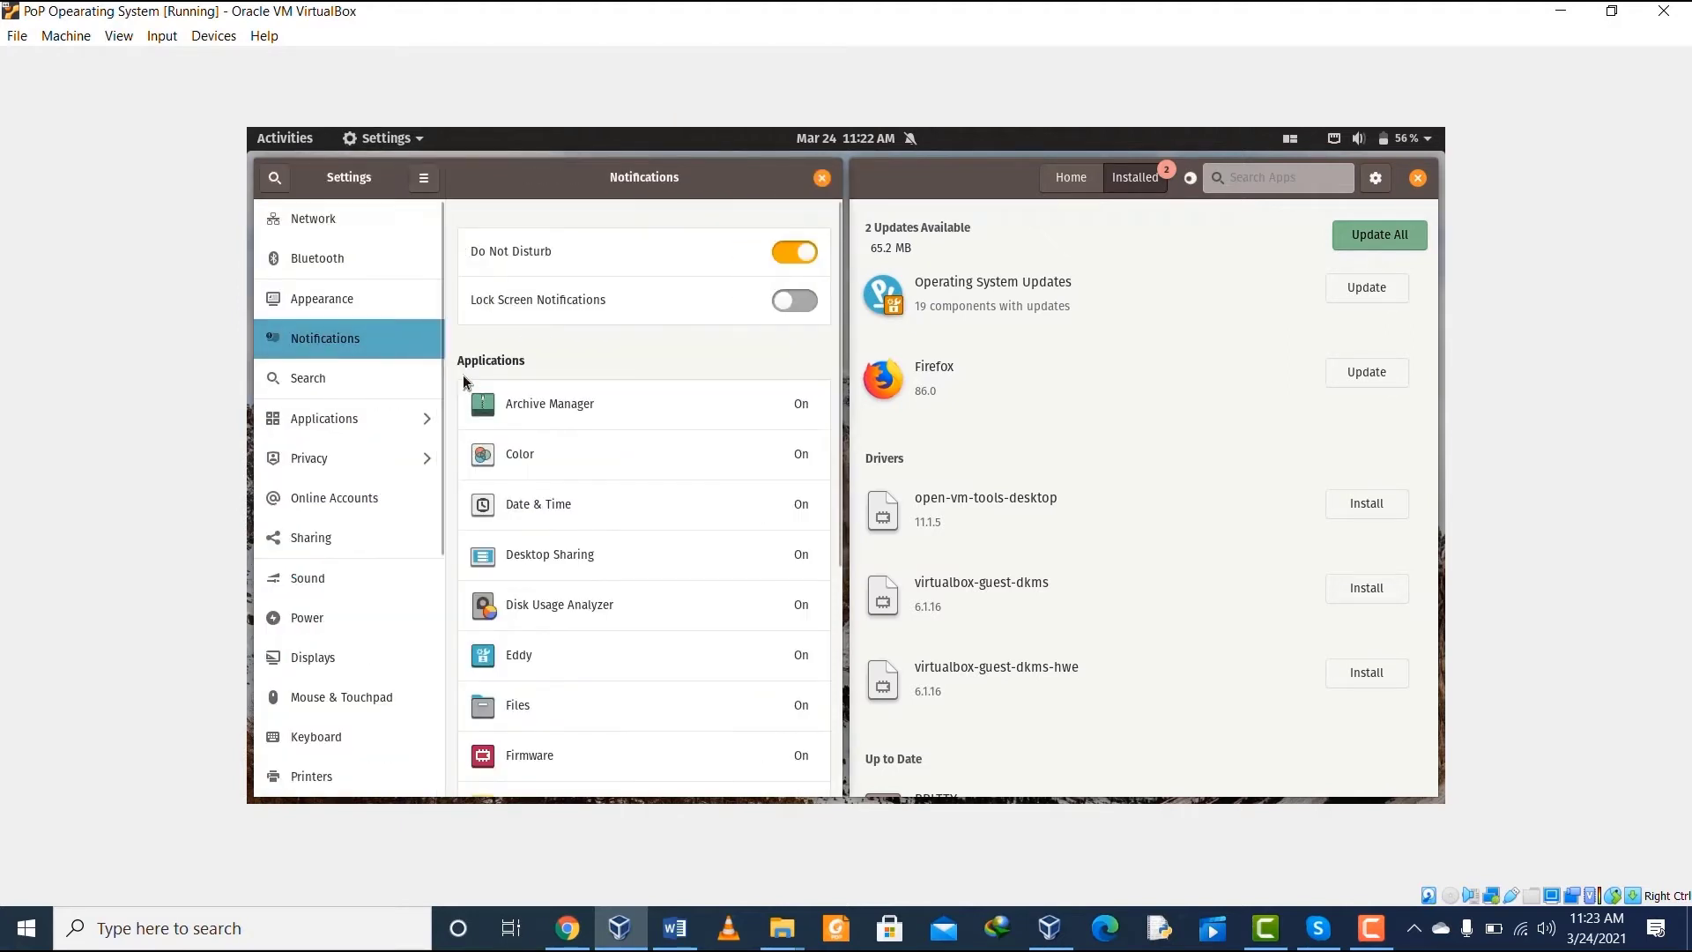
left_click(609, 557)
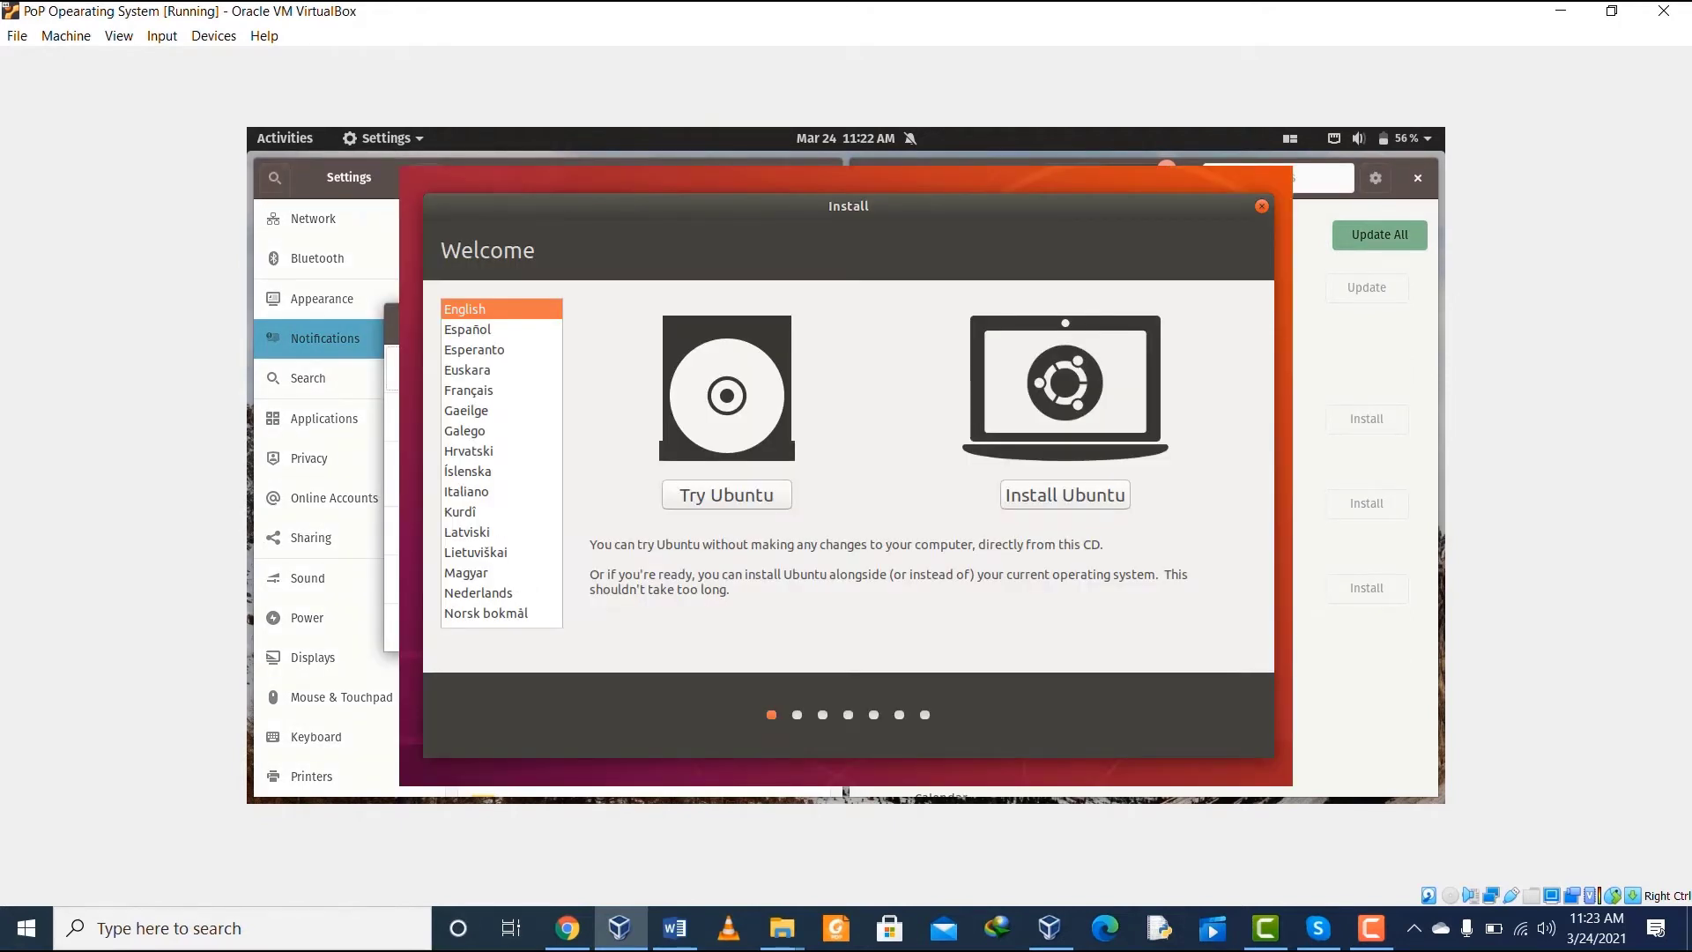
key("Escape")
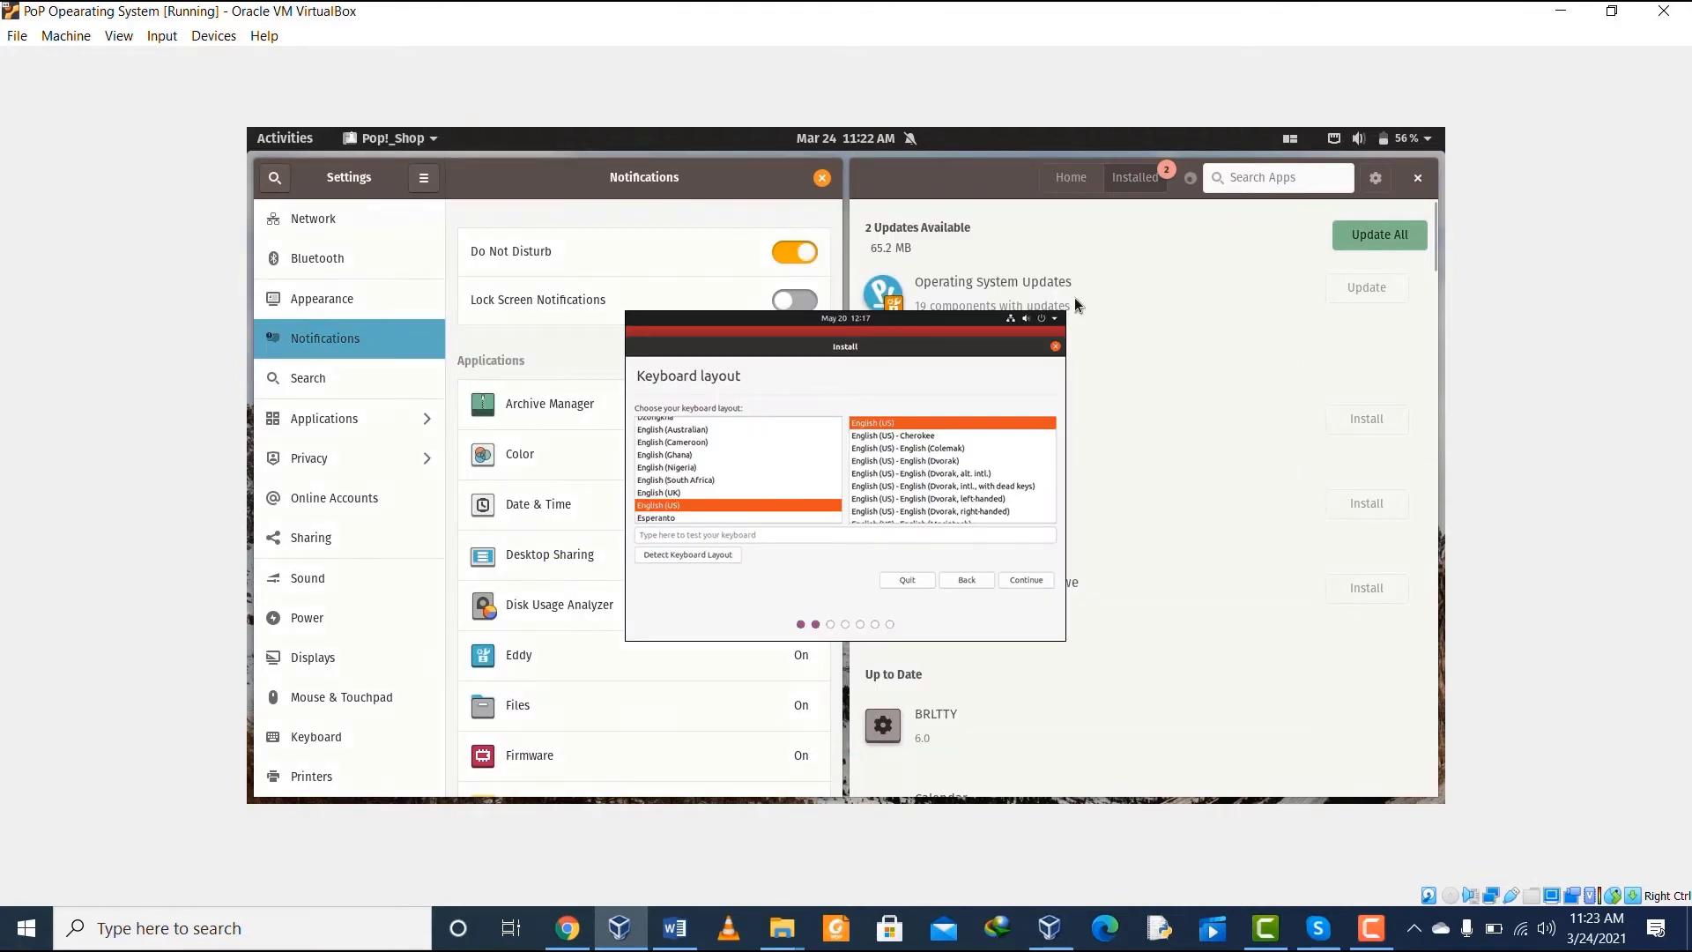
left_click(1012, 280)
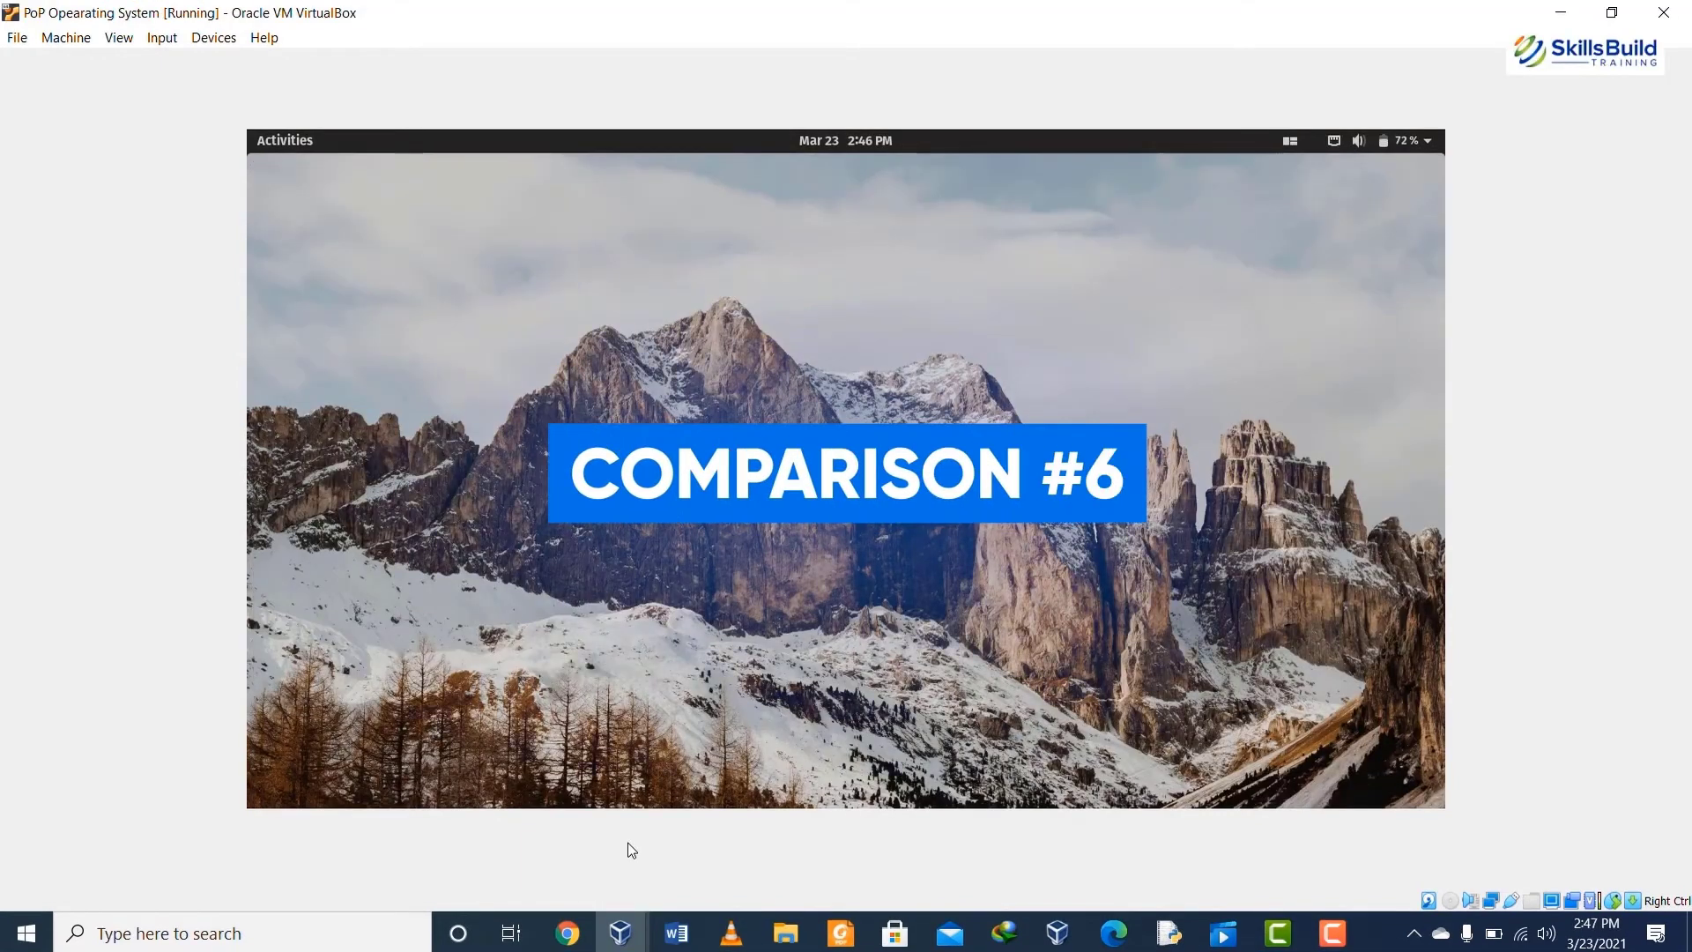
- Switch to the Ubuntu VM and minimize its terminal window
left_click(629, 941)
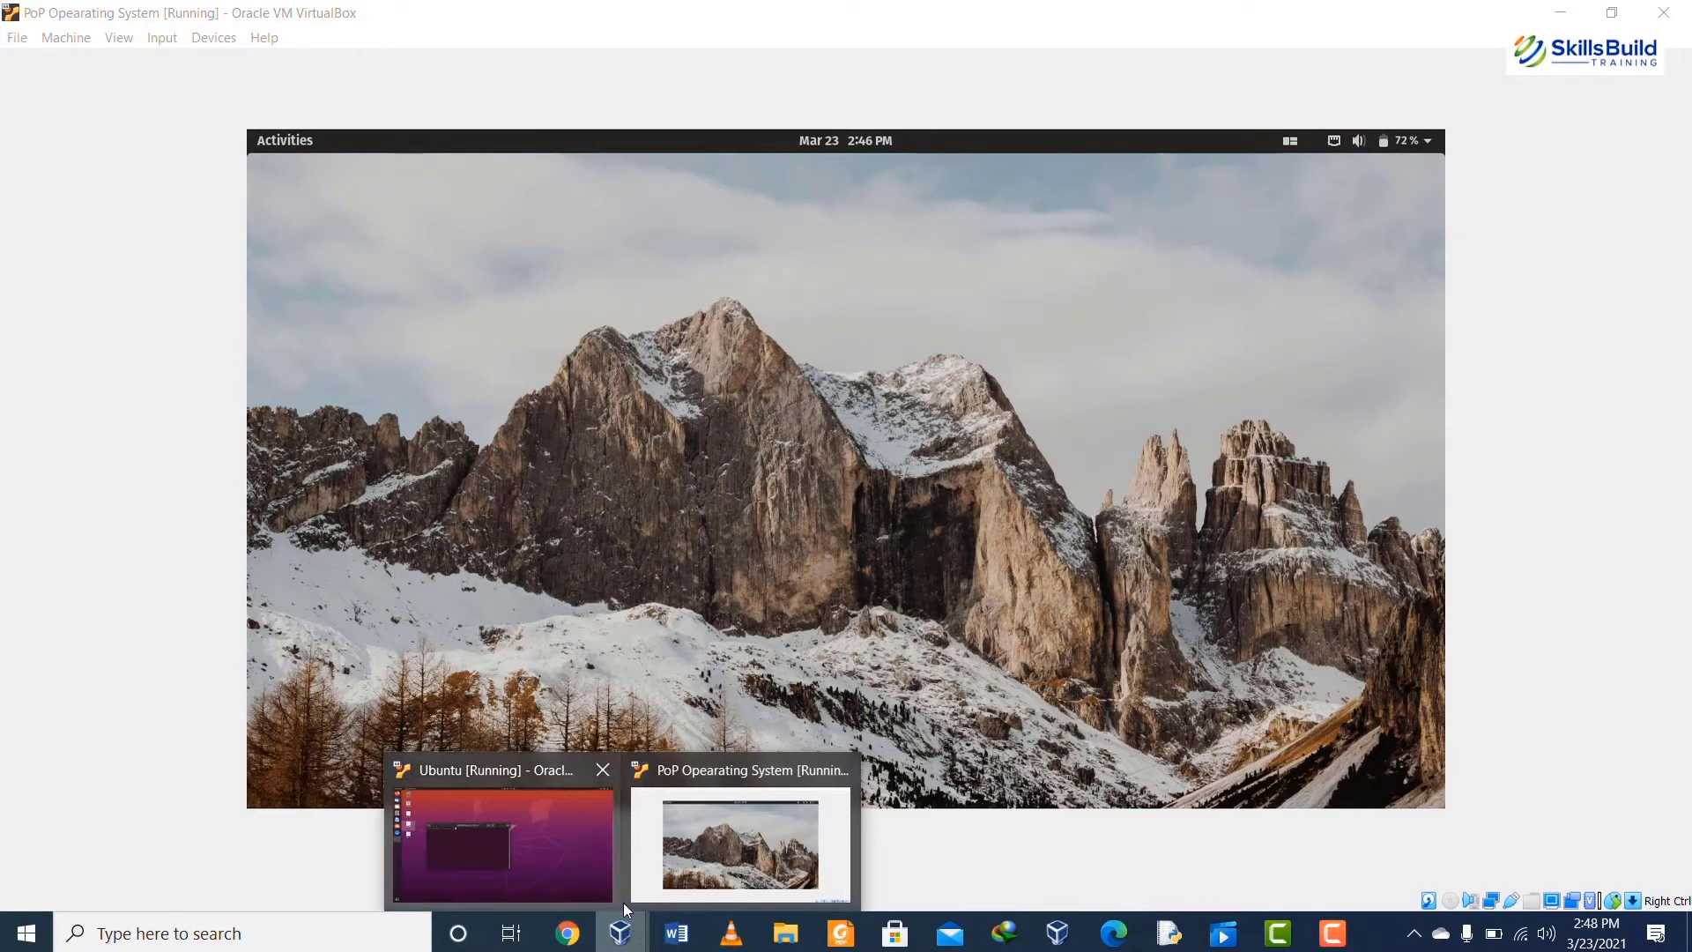
mouse_move(575, 841)
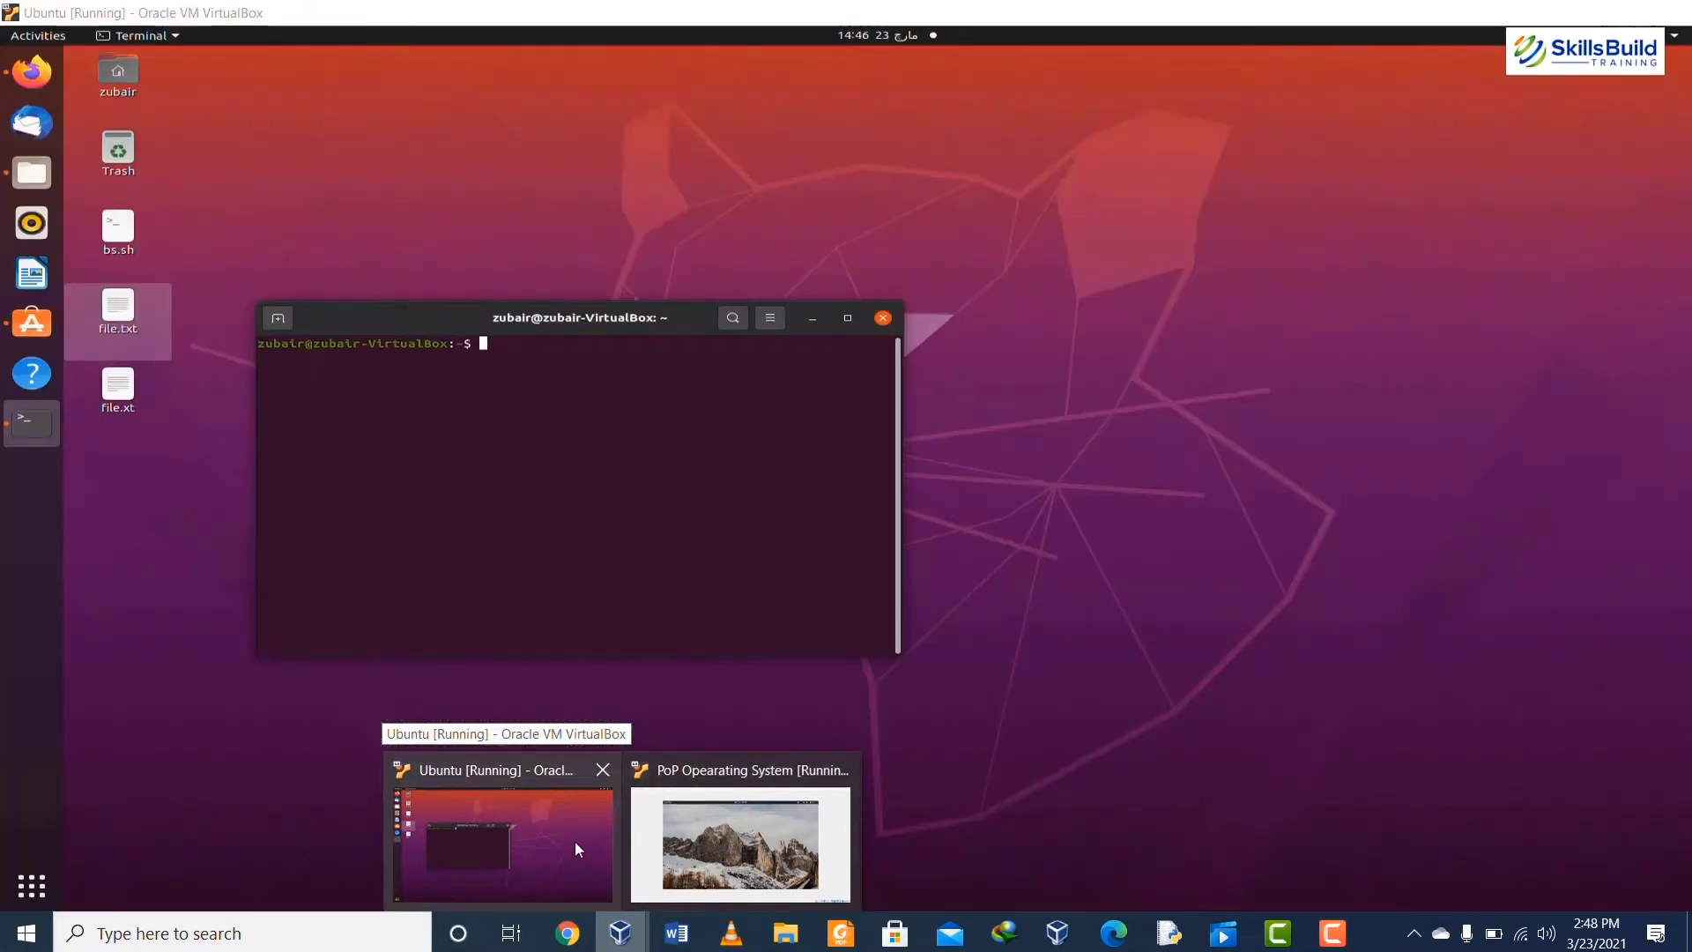
left_click(574, 841)
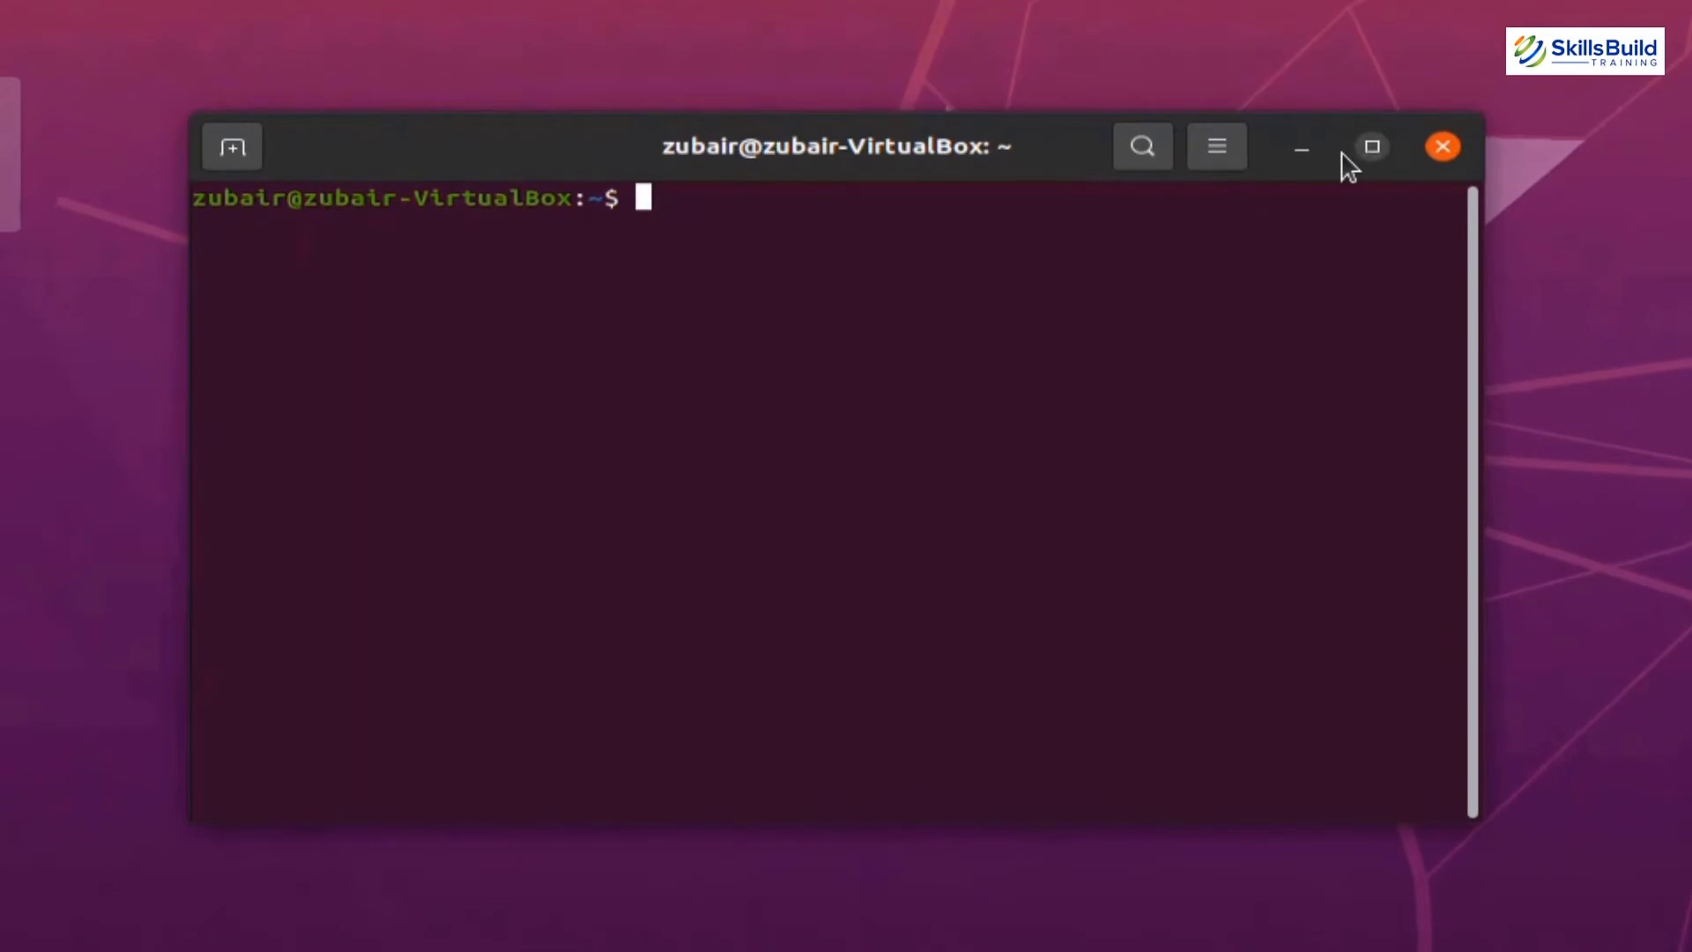
left_click(1302, 149)
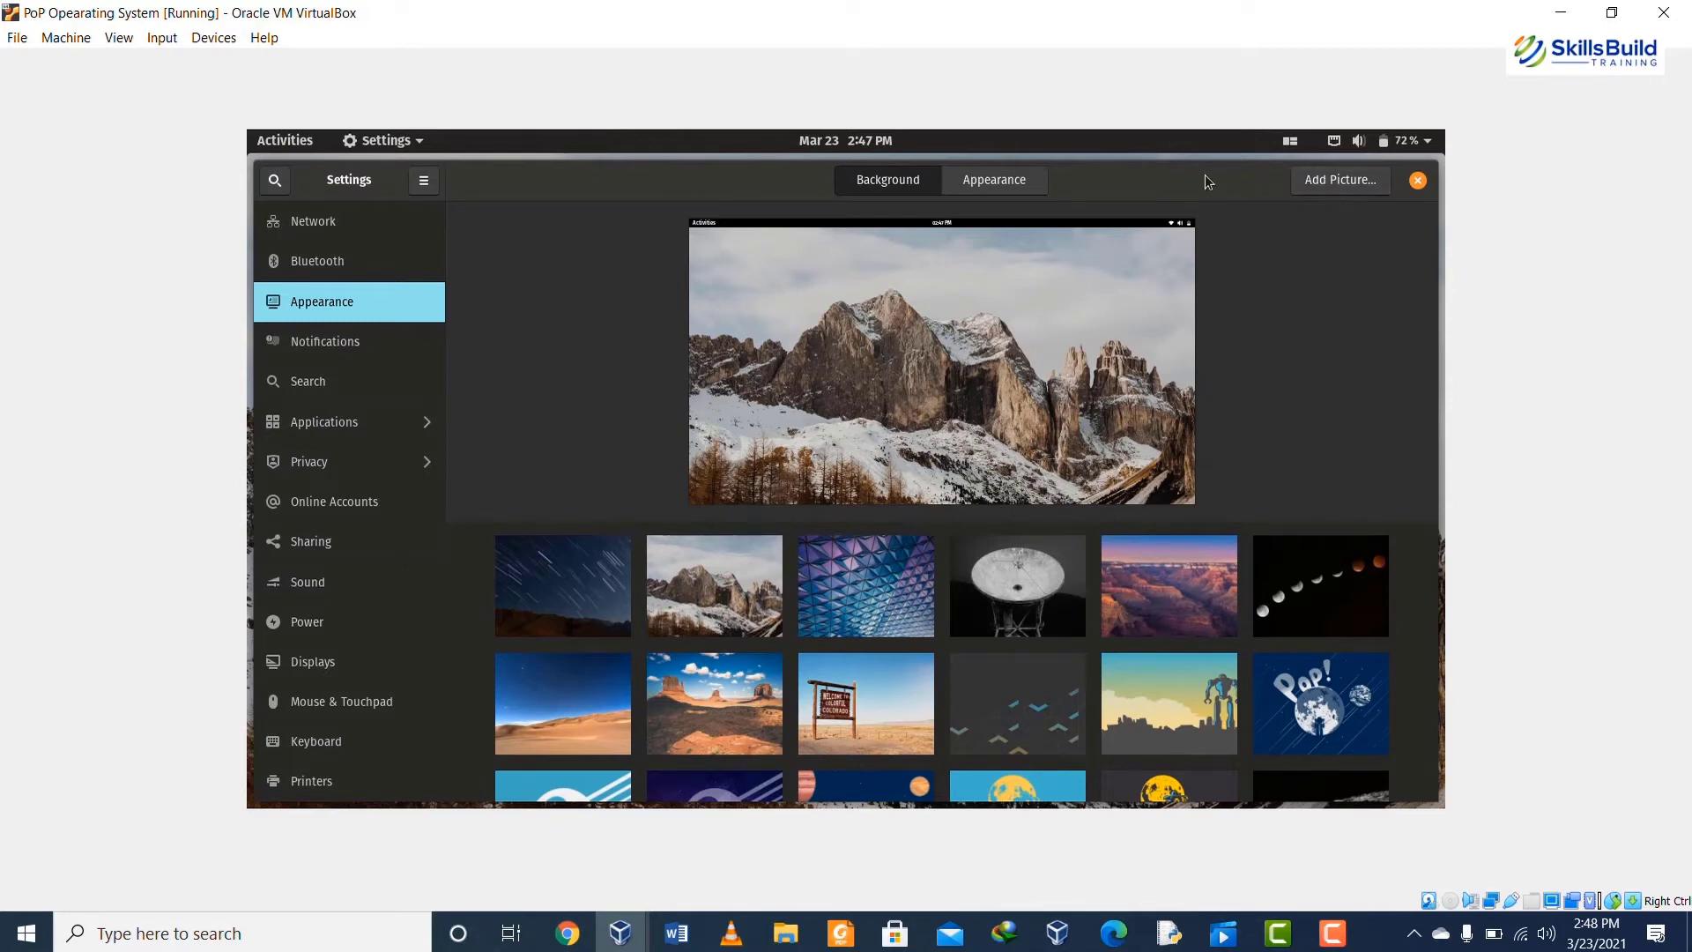
- Nudge the Pop!_OS Settings window down and back, view its window menu, then bring Ubuntu forward
left_click_drag(1204, 175, 1195, 244)
left_click_drag(1214, 162, 1216, 166)
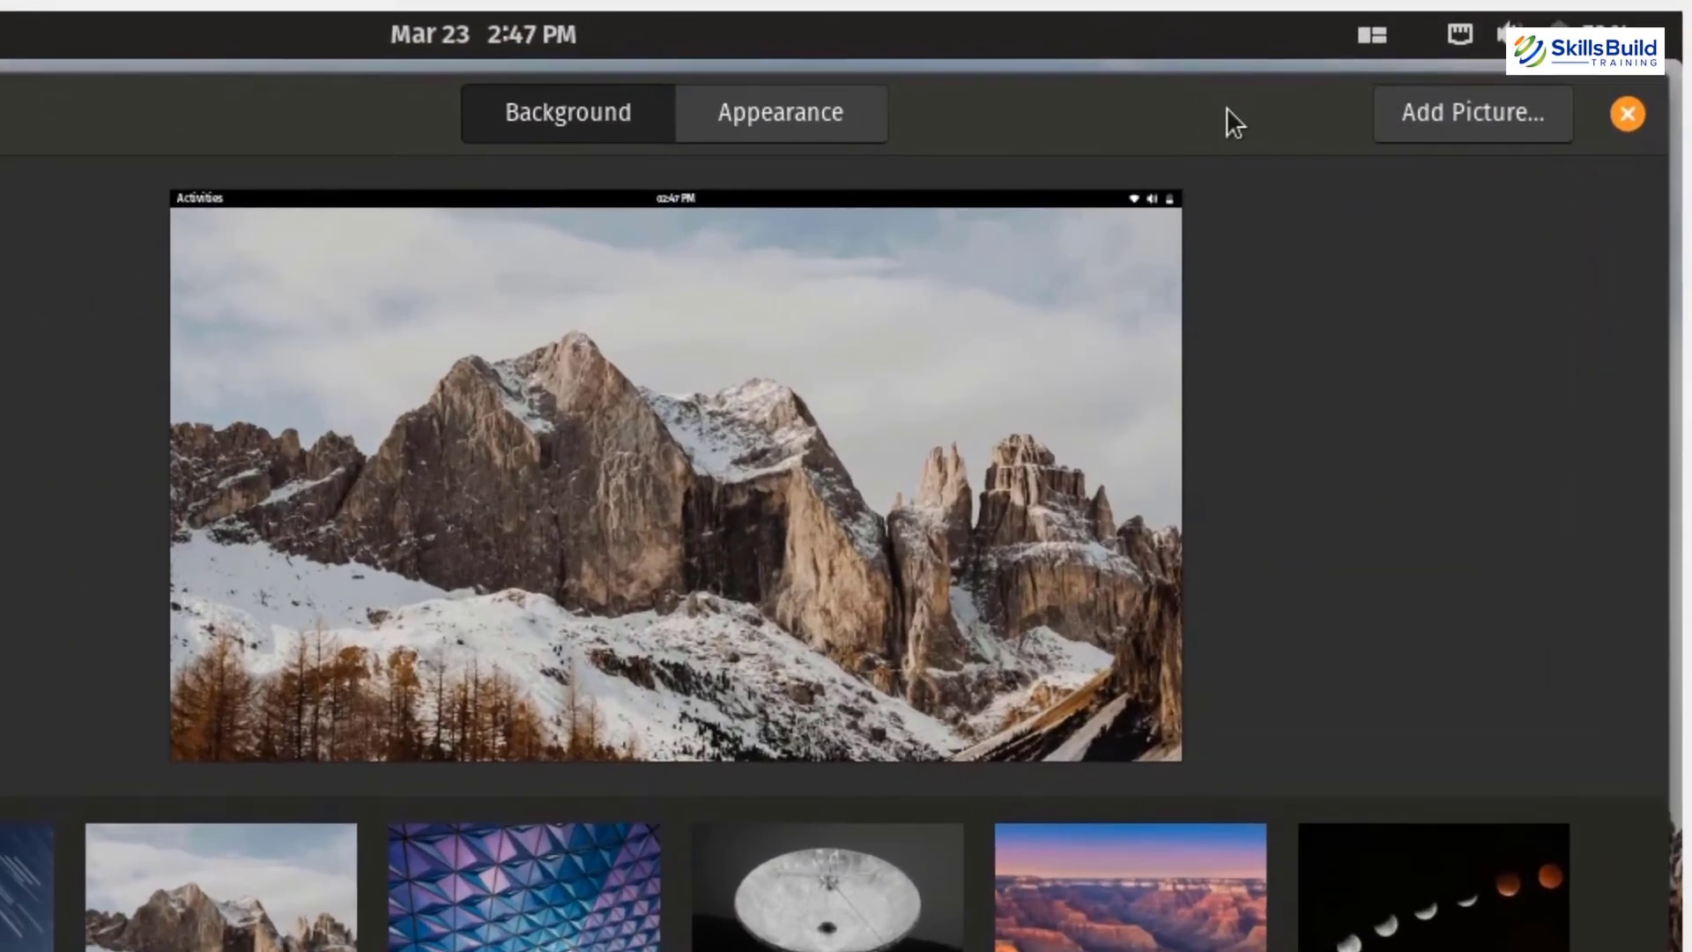
right_click(1225, 168)
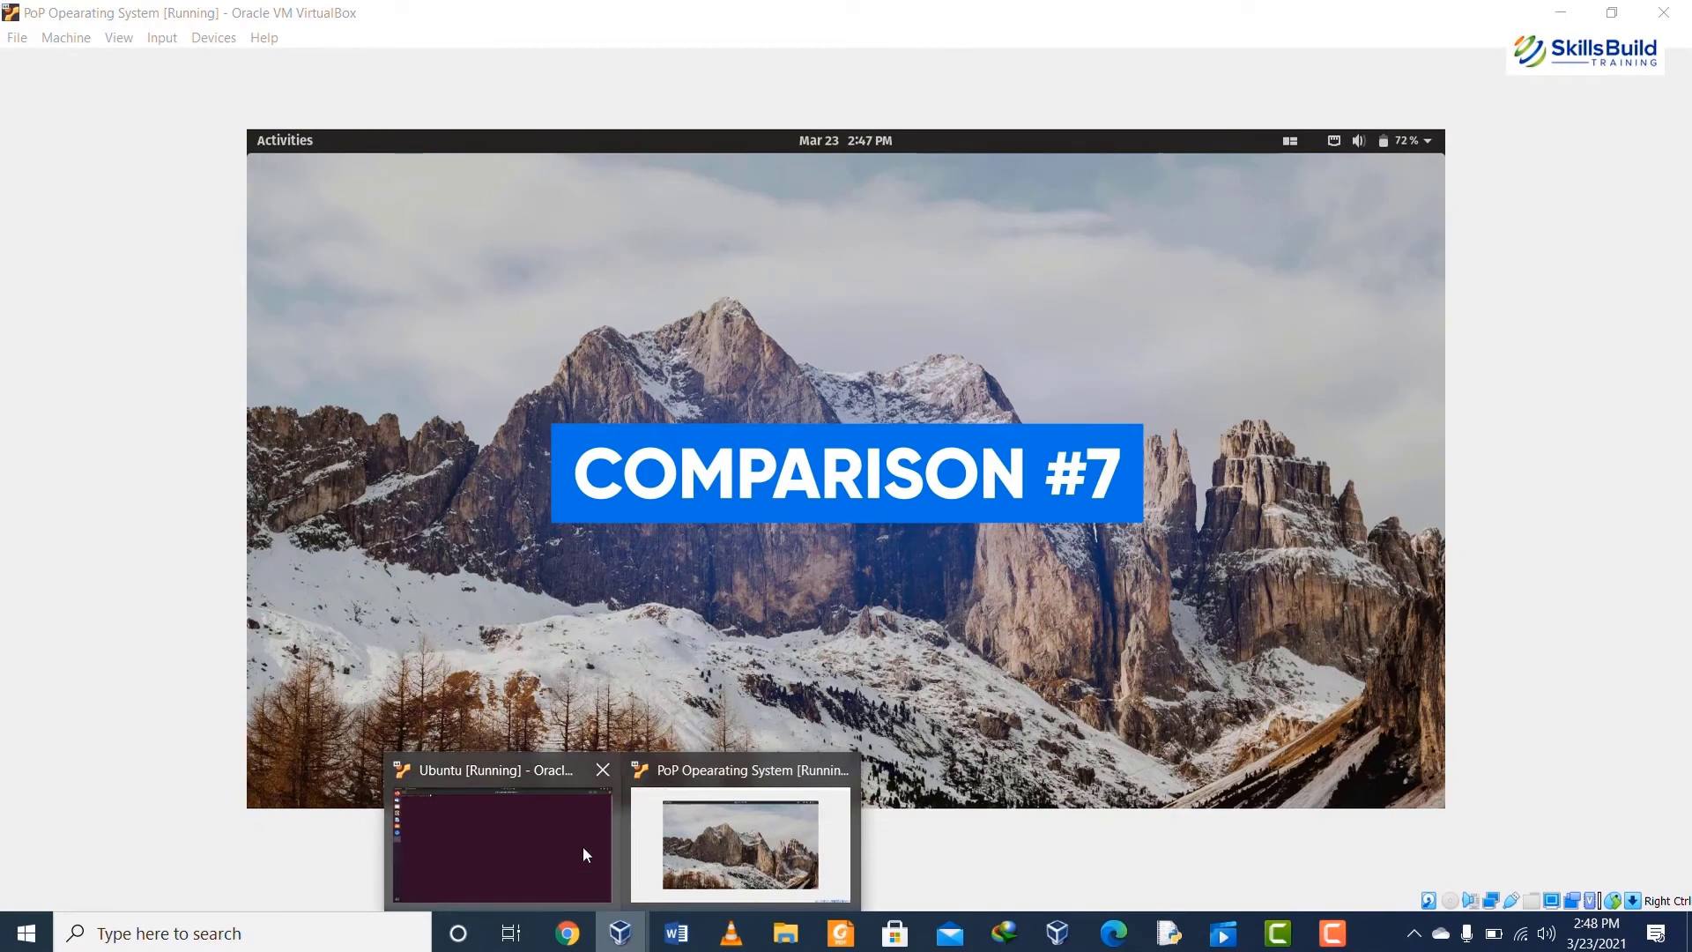
left_click(585, 856)
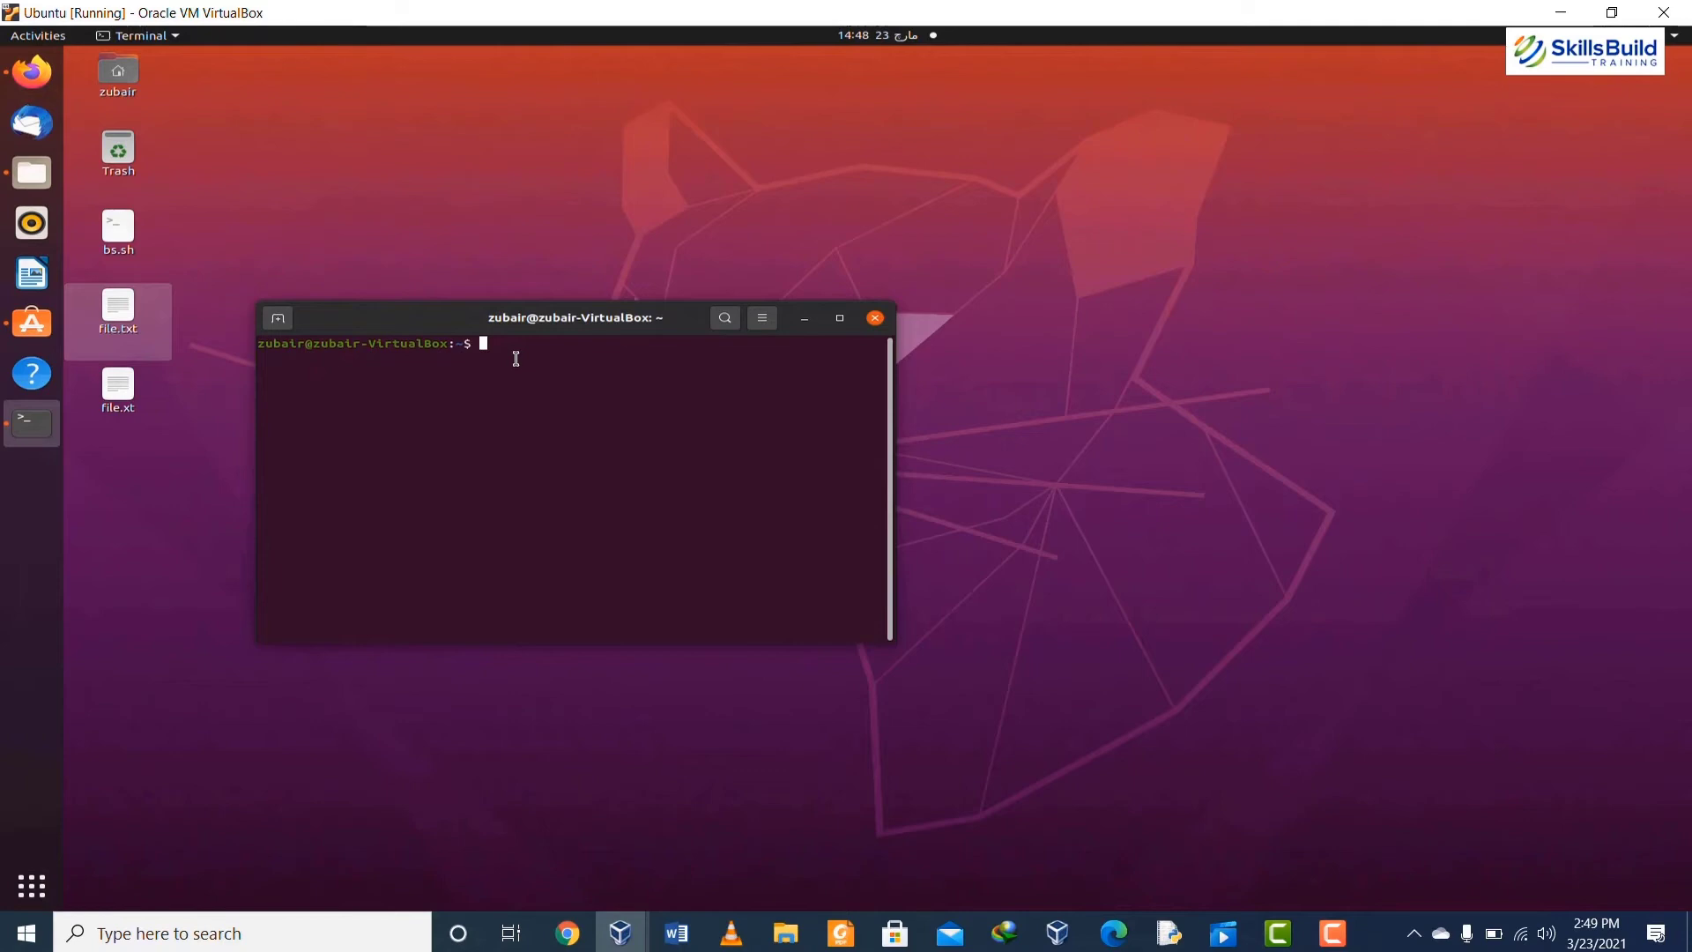
- Move the Ubuntu terminal window lower on the desktop
left_click_drag(612, 319, 615, 414)
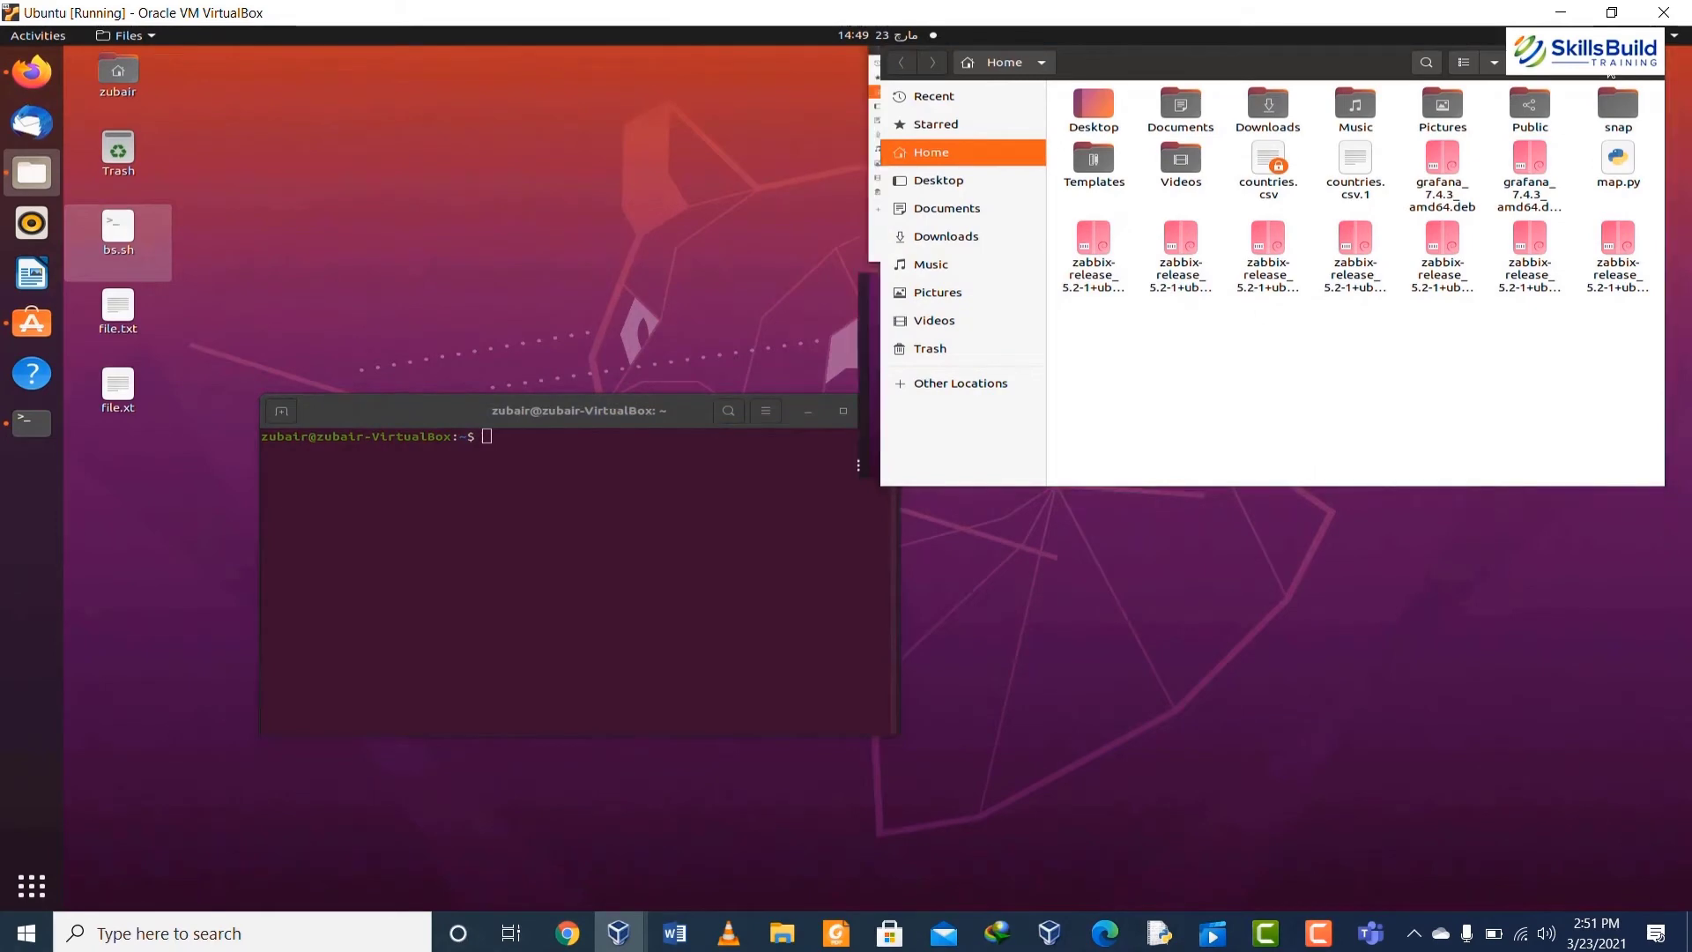
- Maximize the Pop!_OS Files window, restore it, and bring it forward from the overview
double_click(1611, 74)
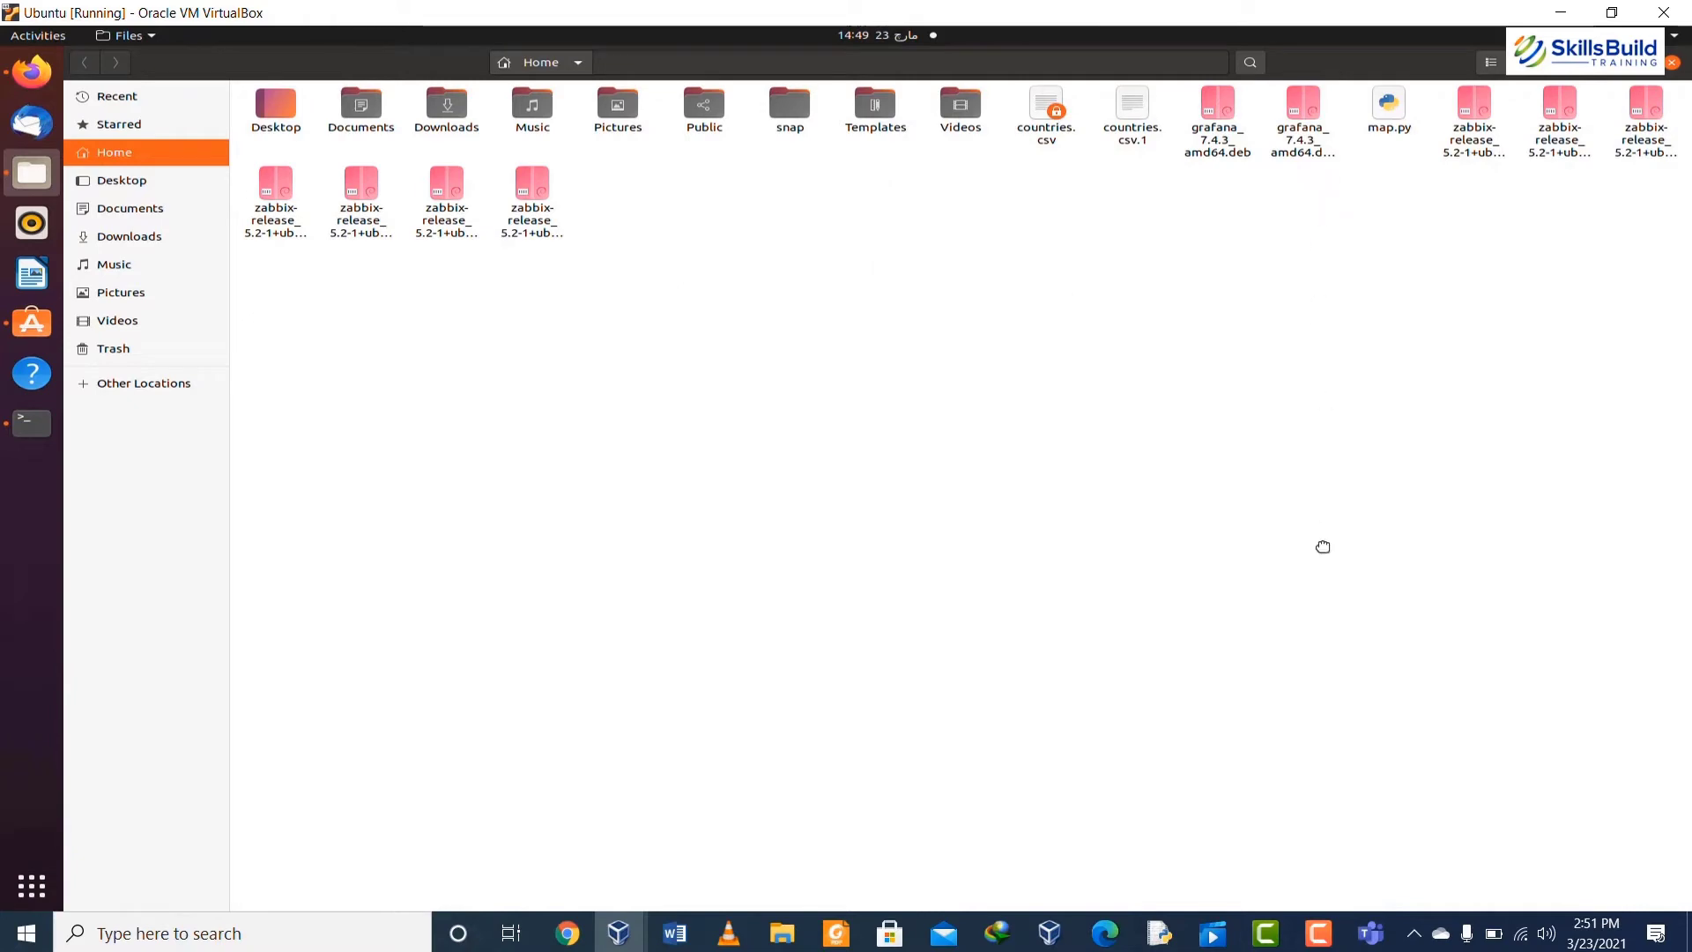
key("super+Down")
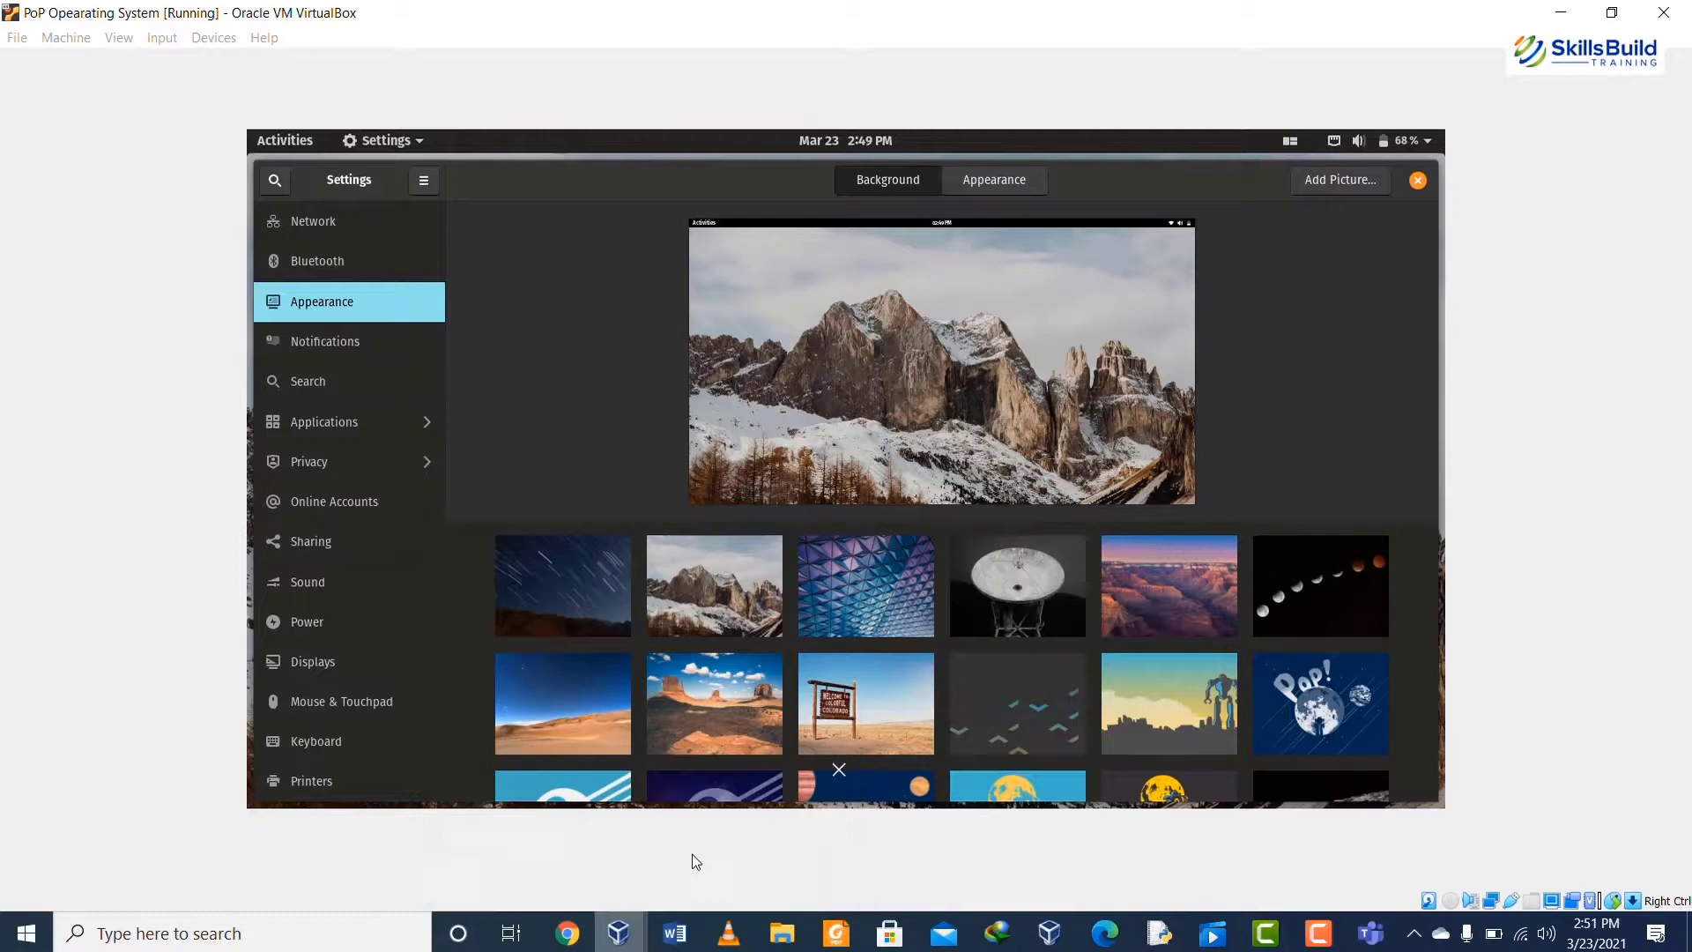
left_click(300, 141)
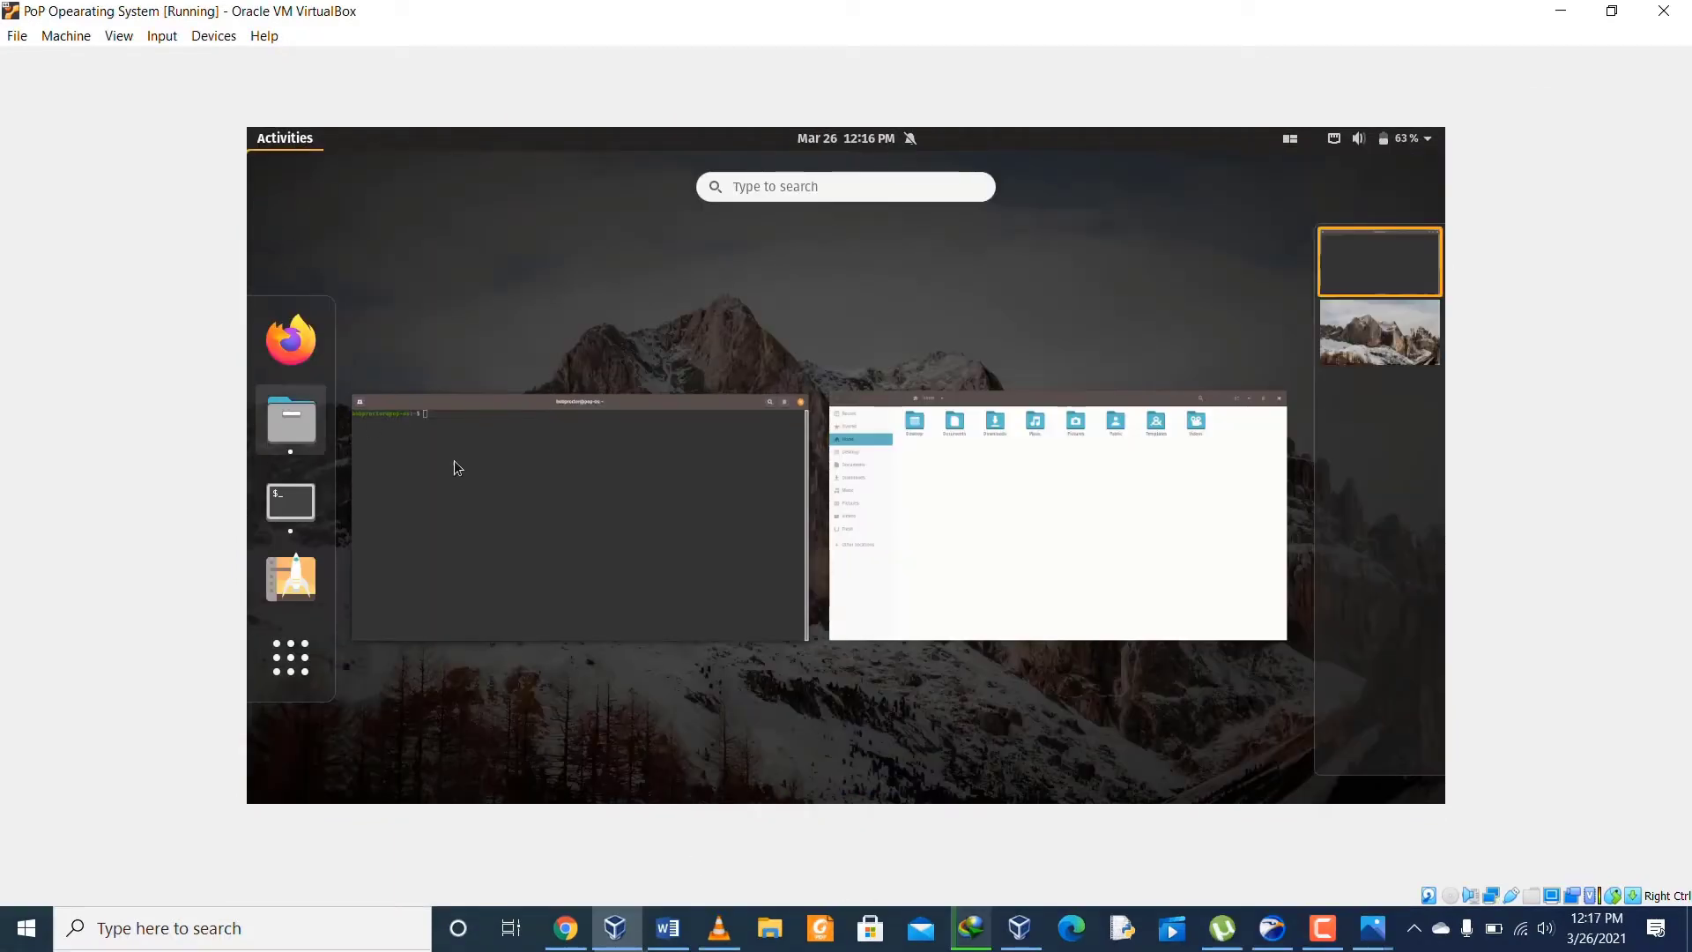
left_click(294, 428)
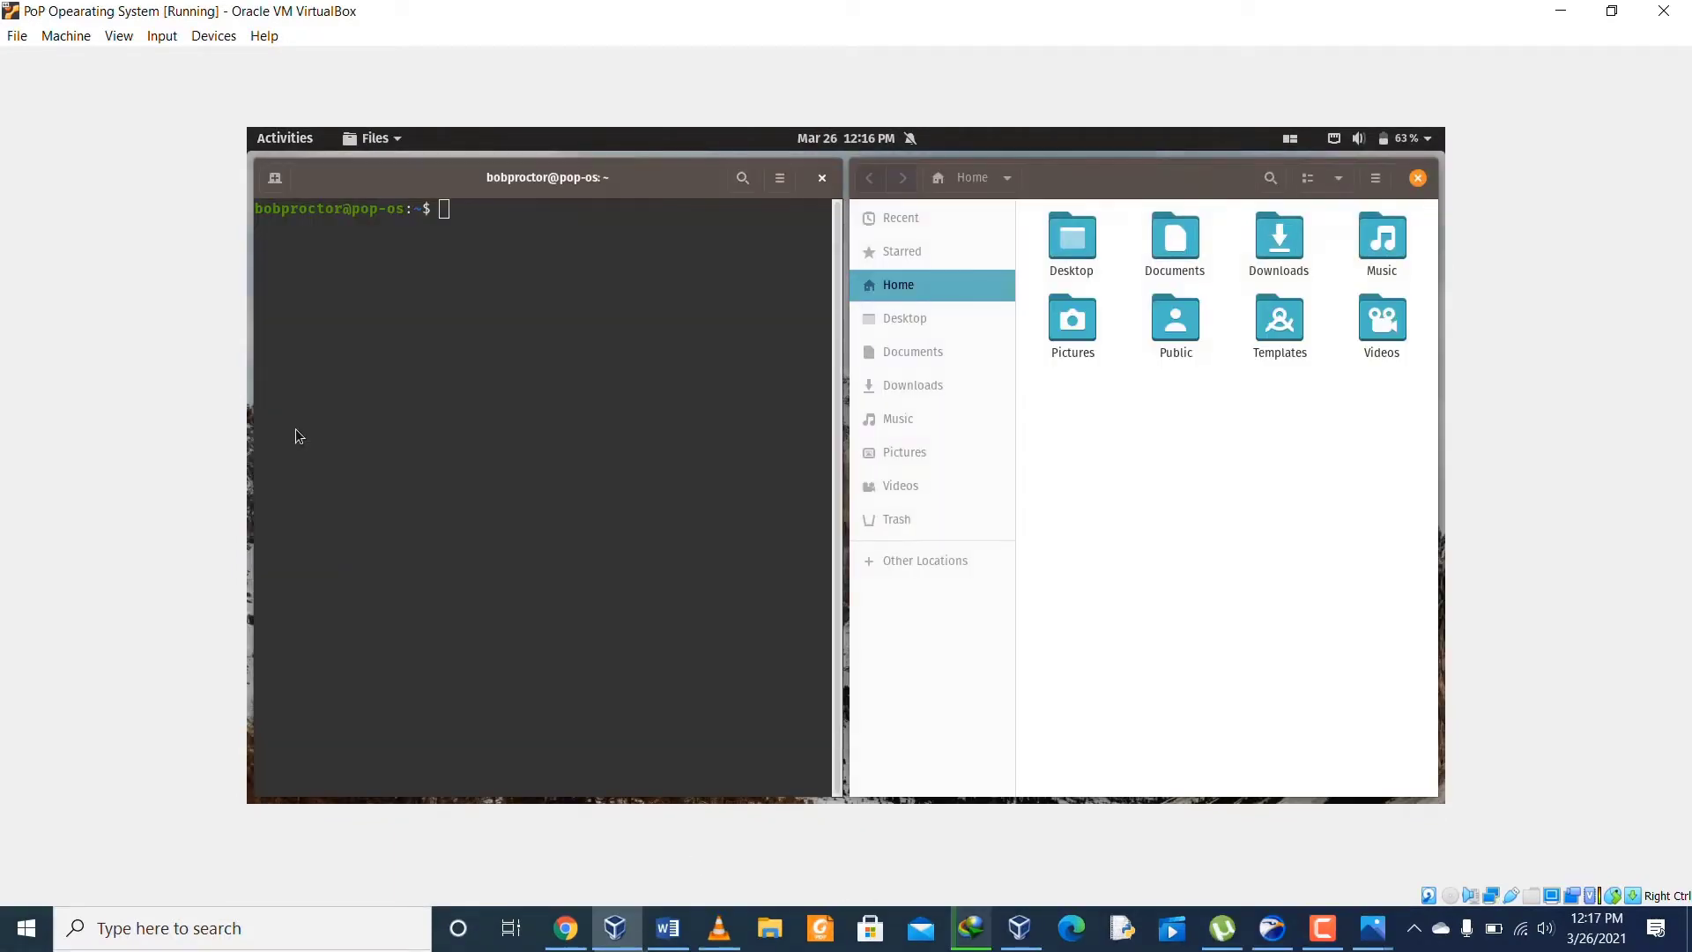
- Toggle Pop!_OS Tile Windows off and then back on
left_click(1290, 141)
left_click(1309, 187)
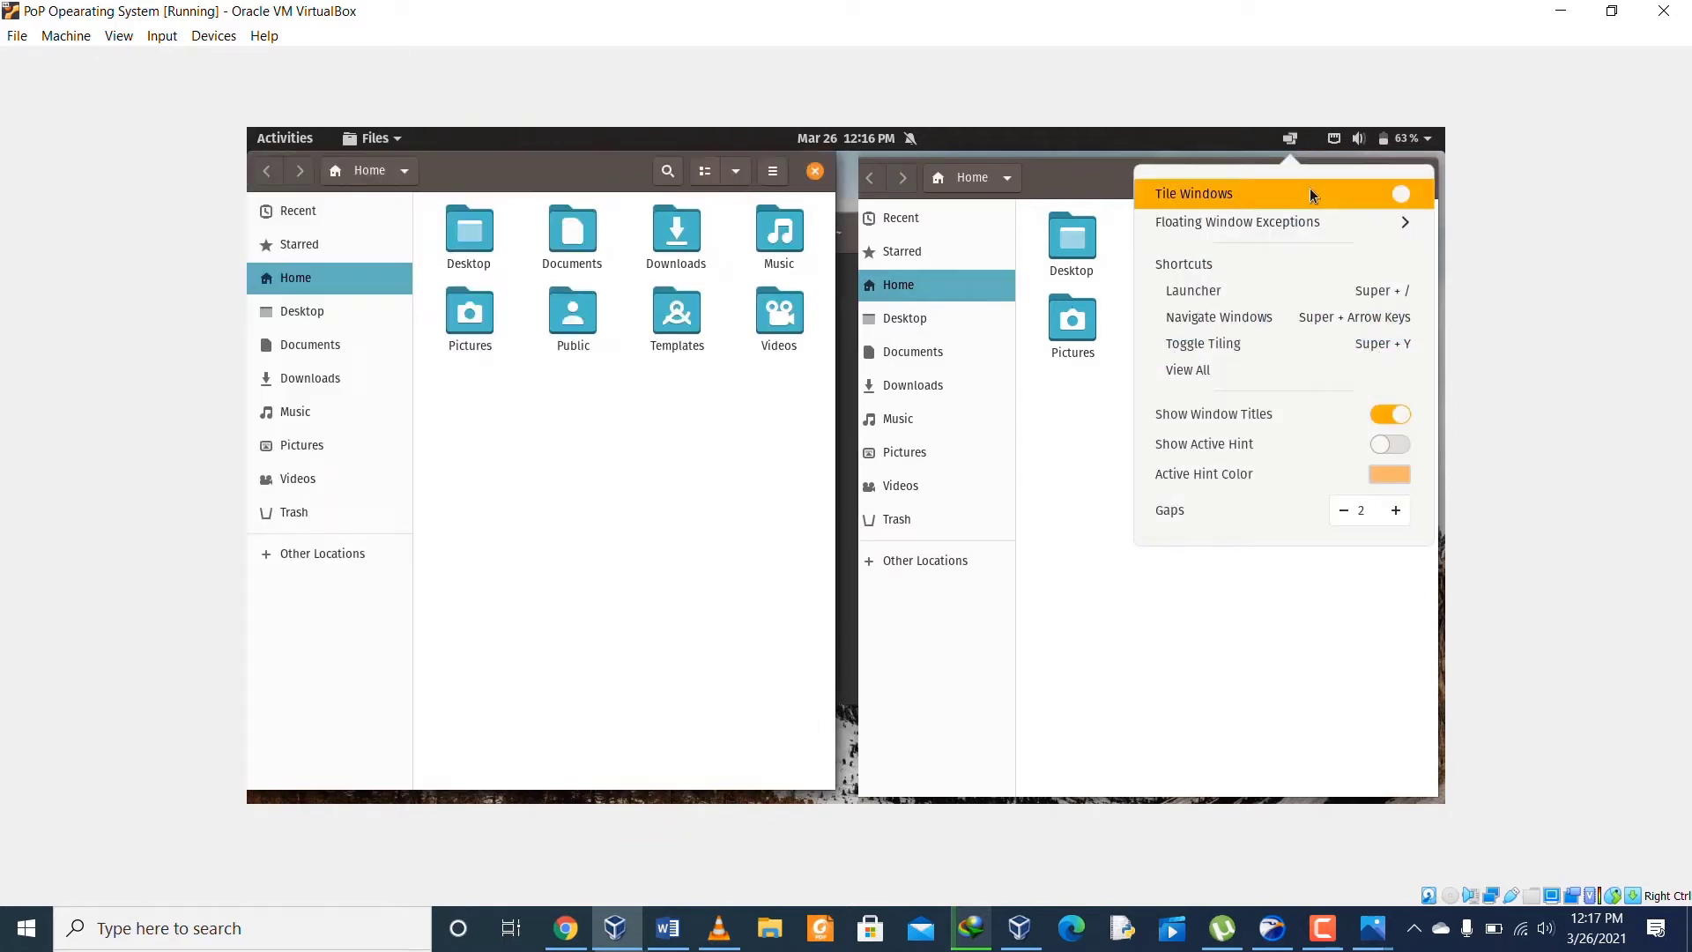
left_click(1291, 140)
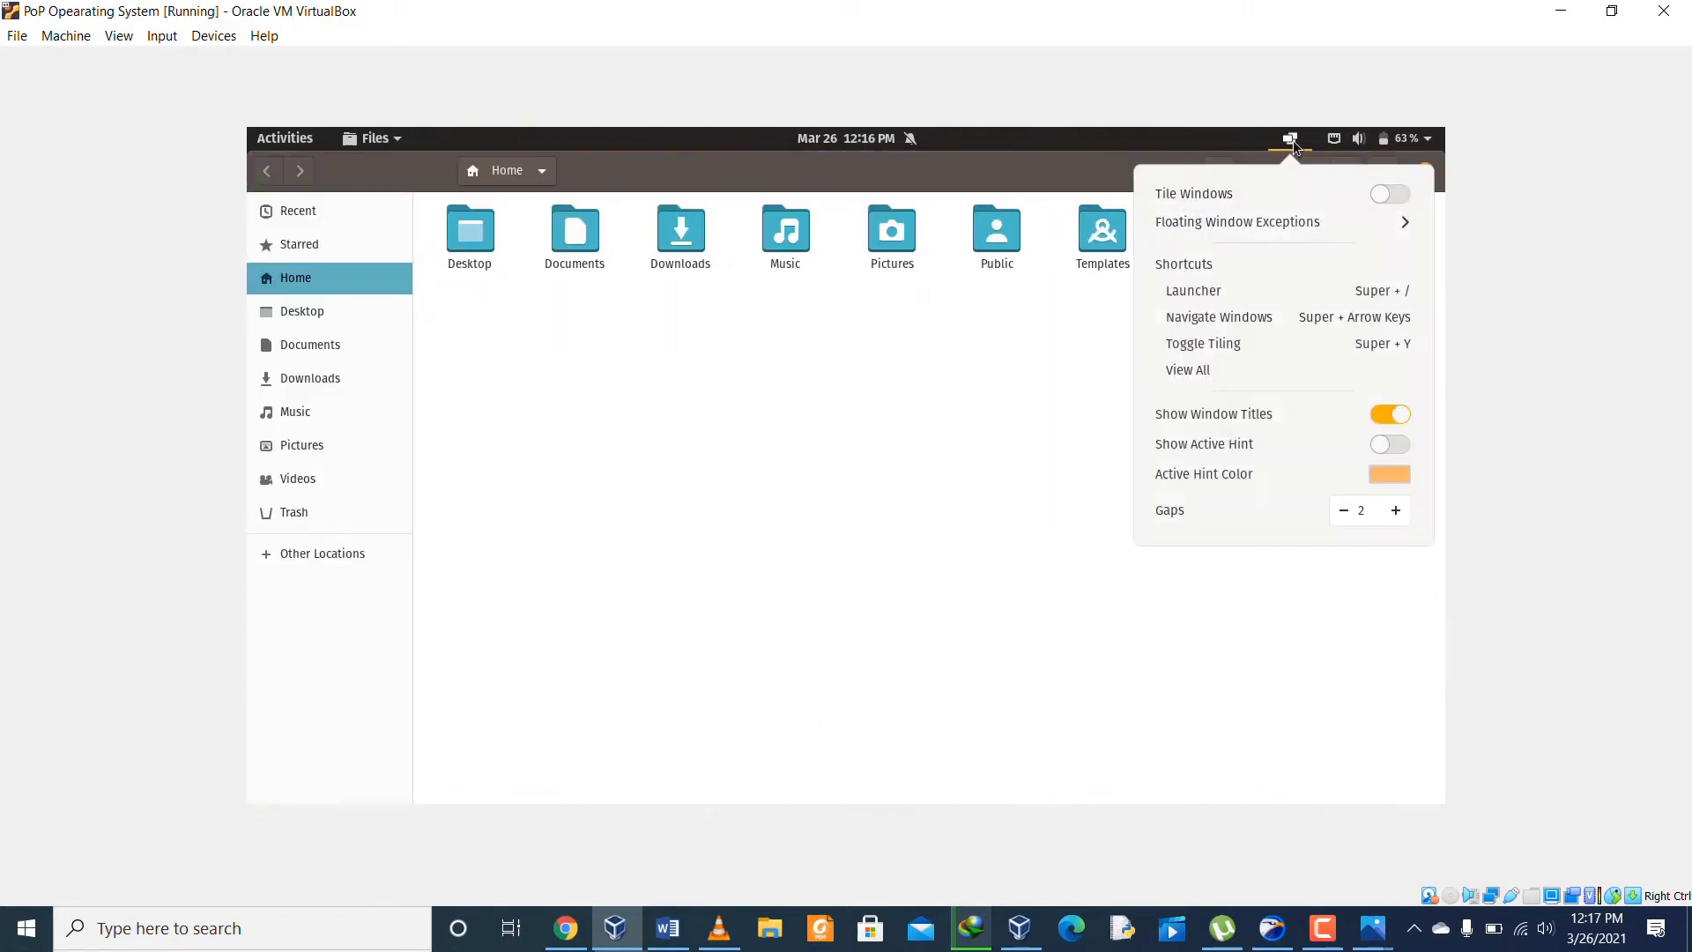
left_click(1328, 195)
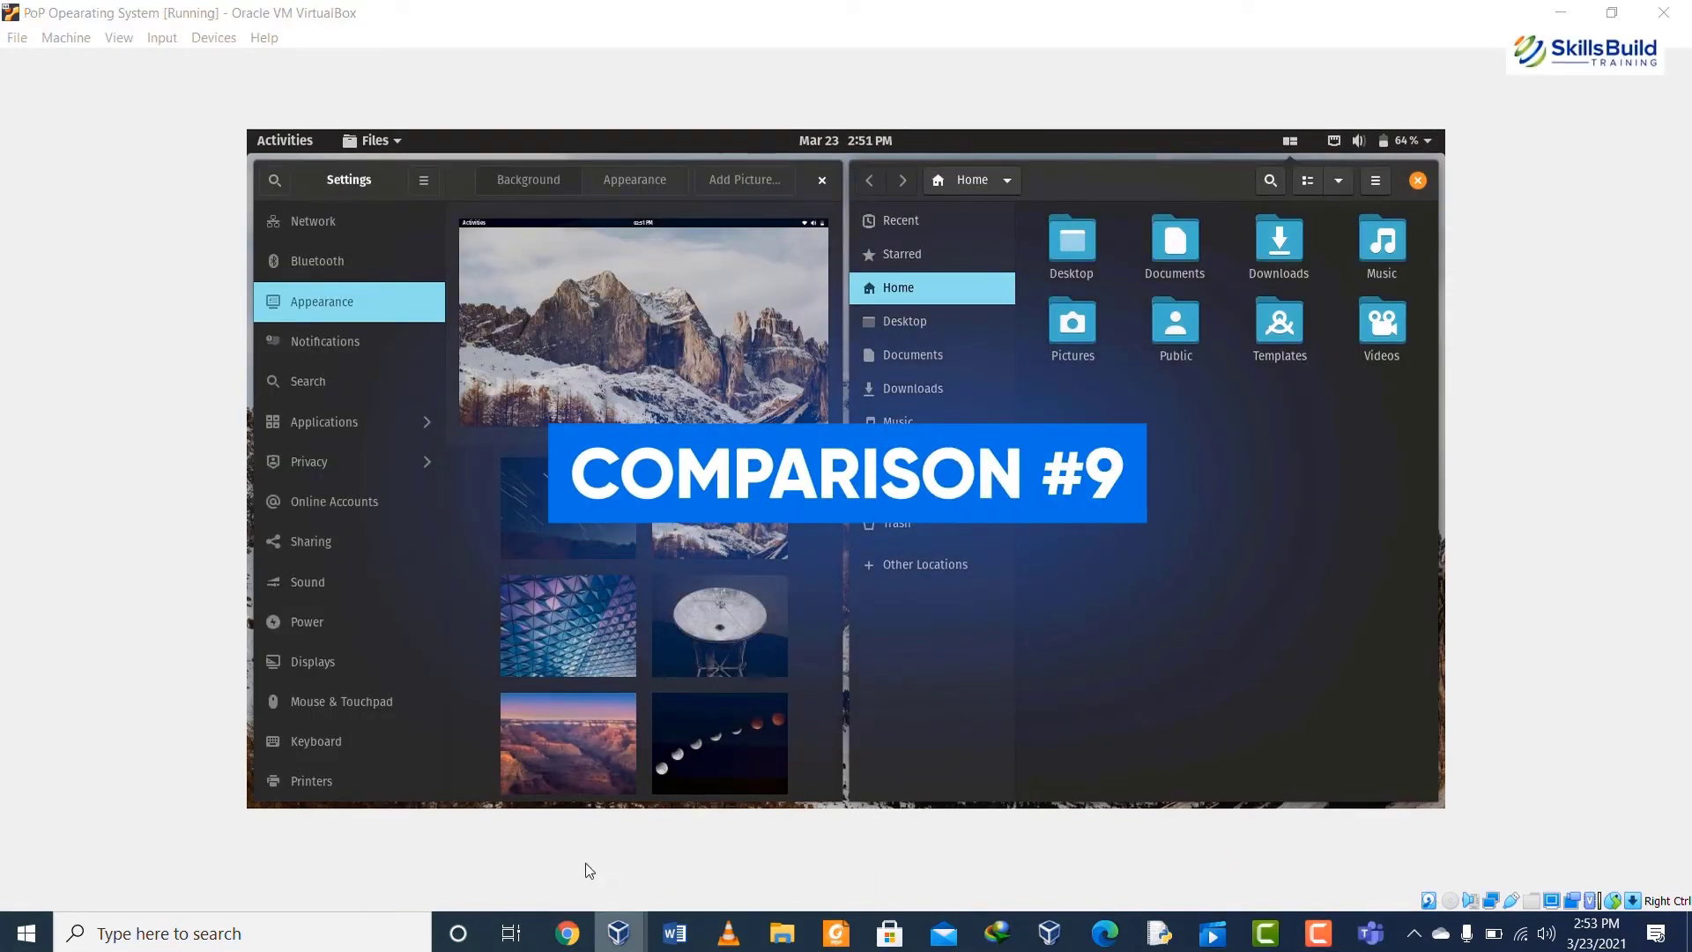
- Launch Terminal from the Pop!_OS launcher by searching 'termin', then close it again
mouse_move(617, 931)
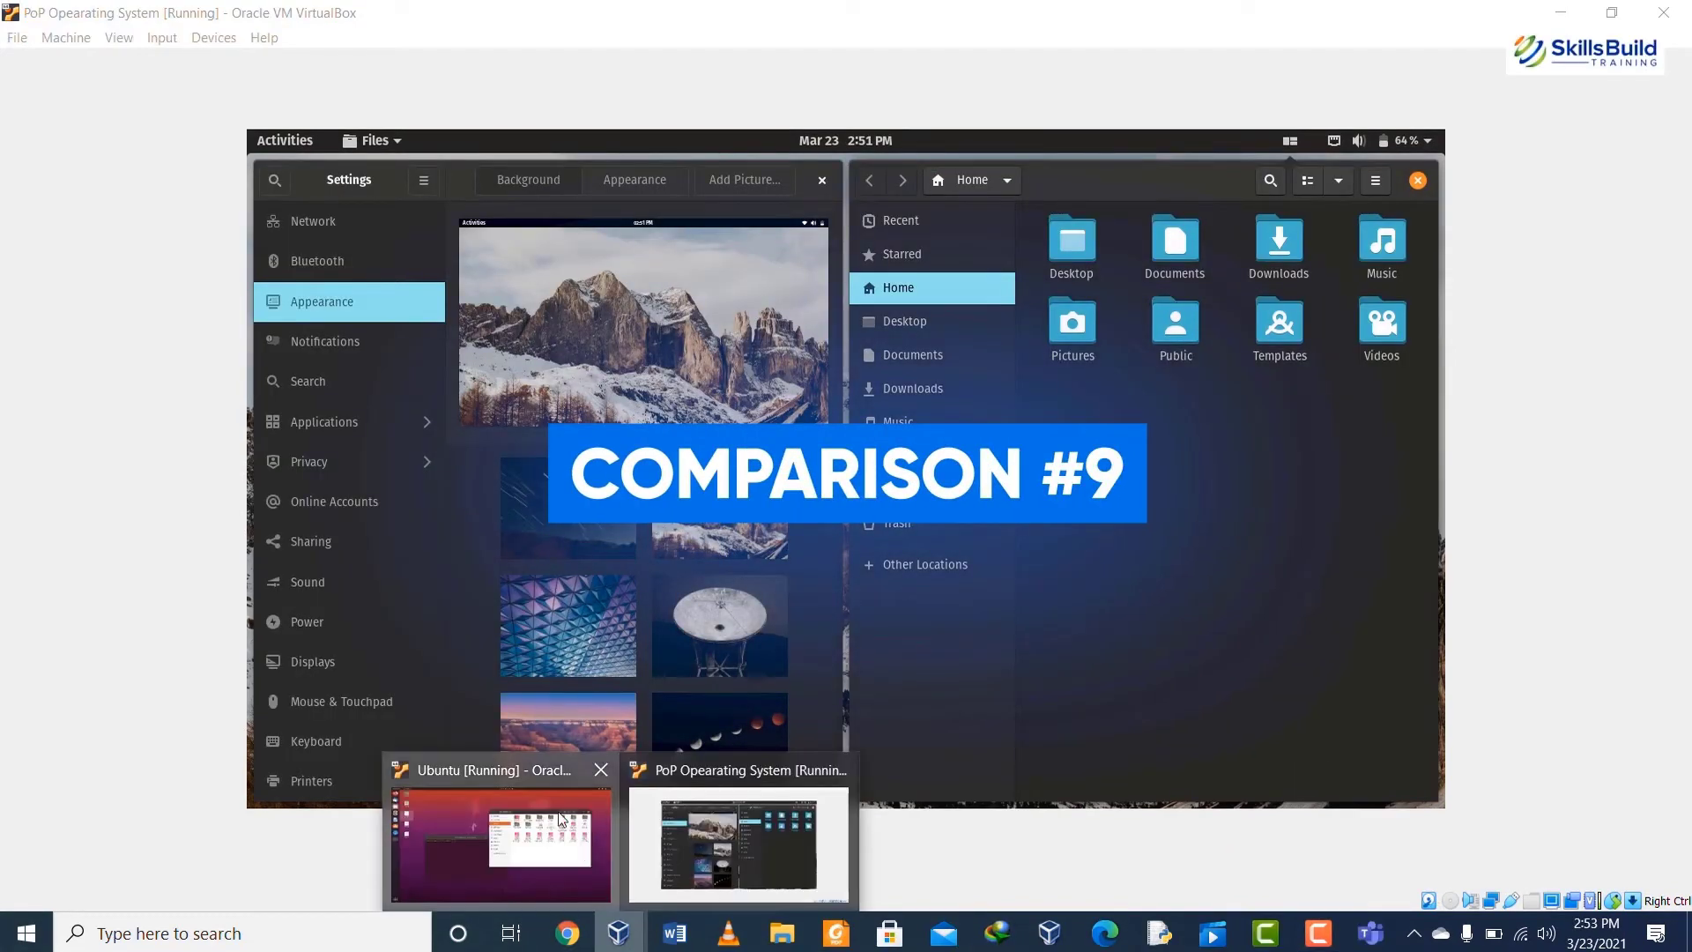
left_click(559, 817)
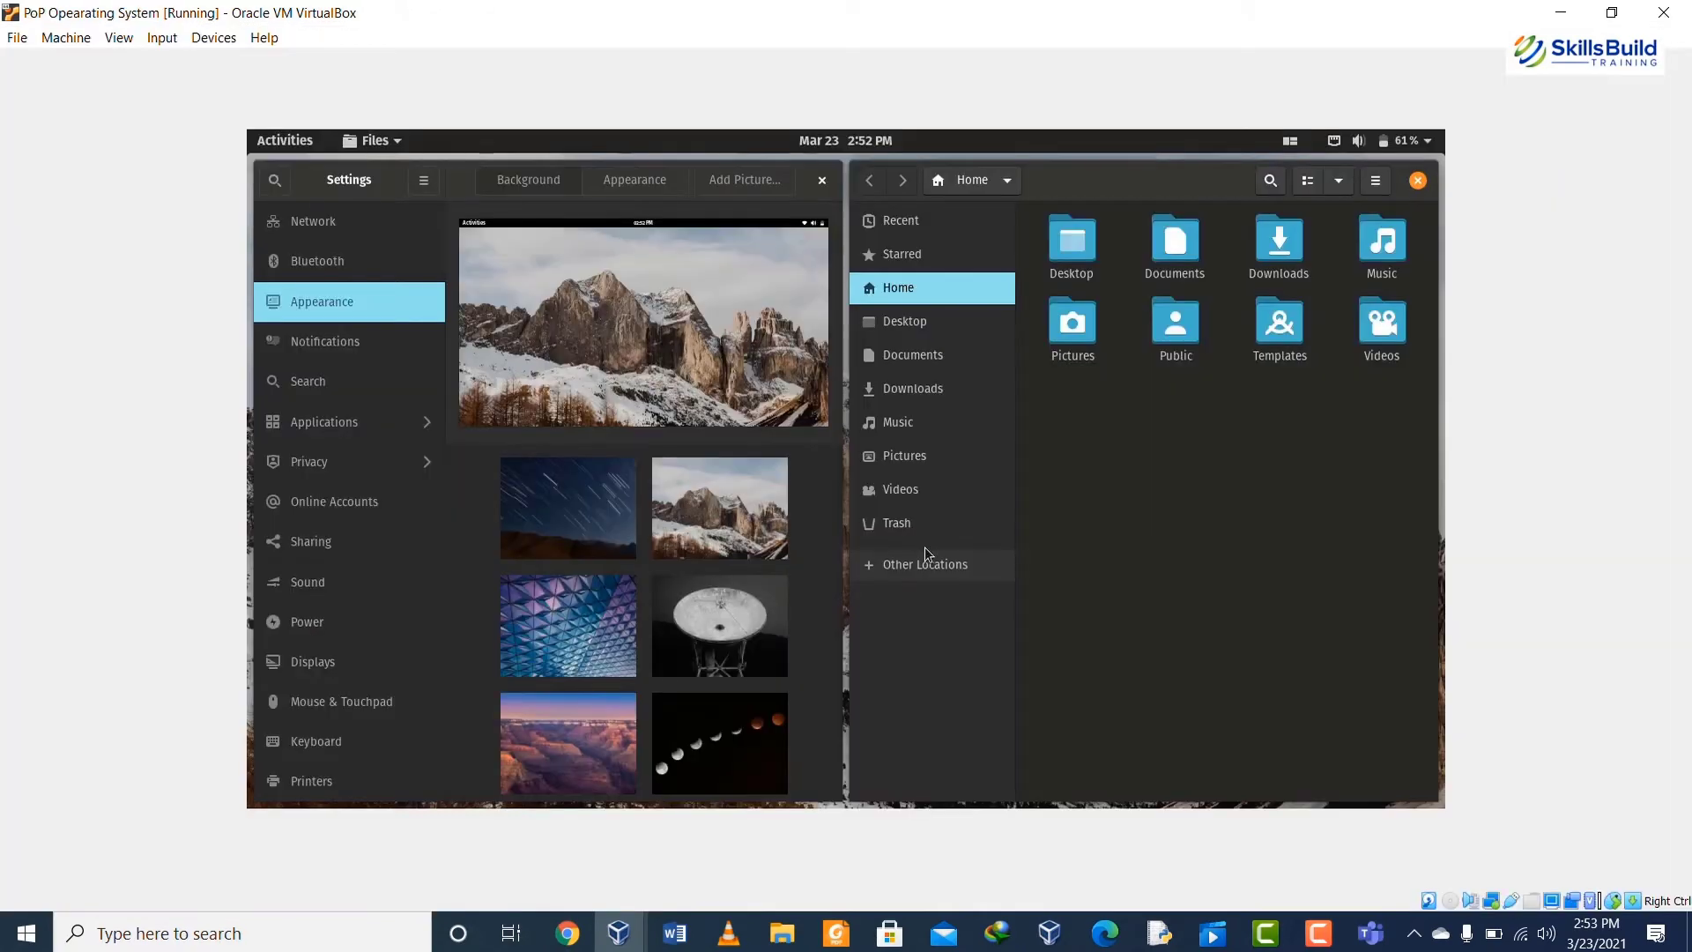
key("super")
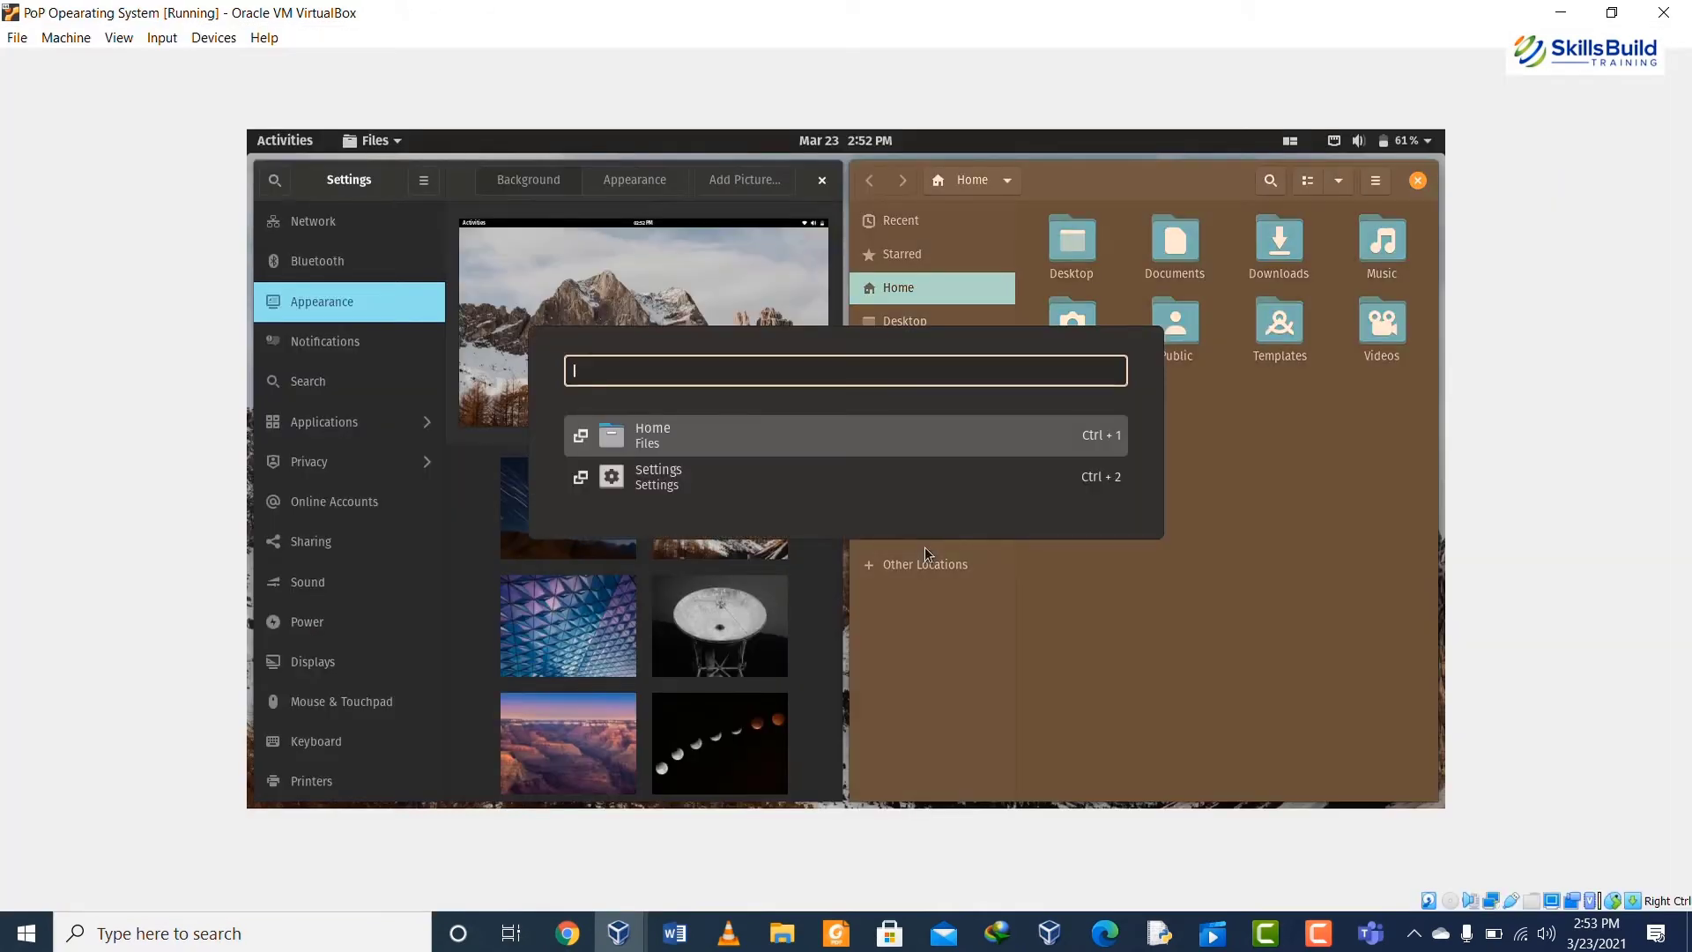
type("termin")
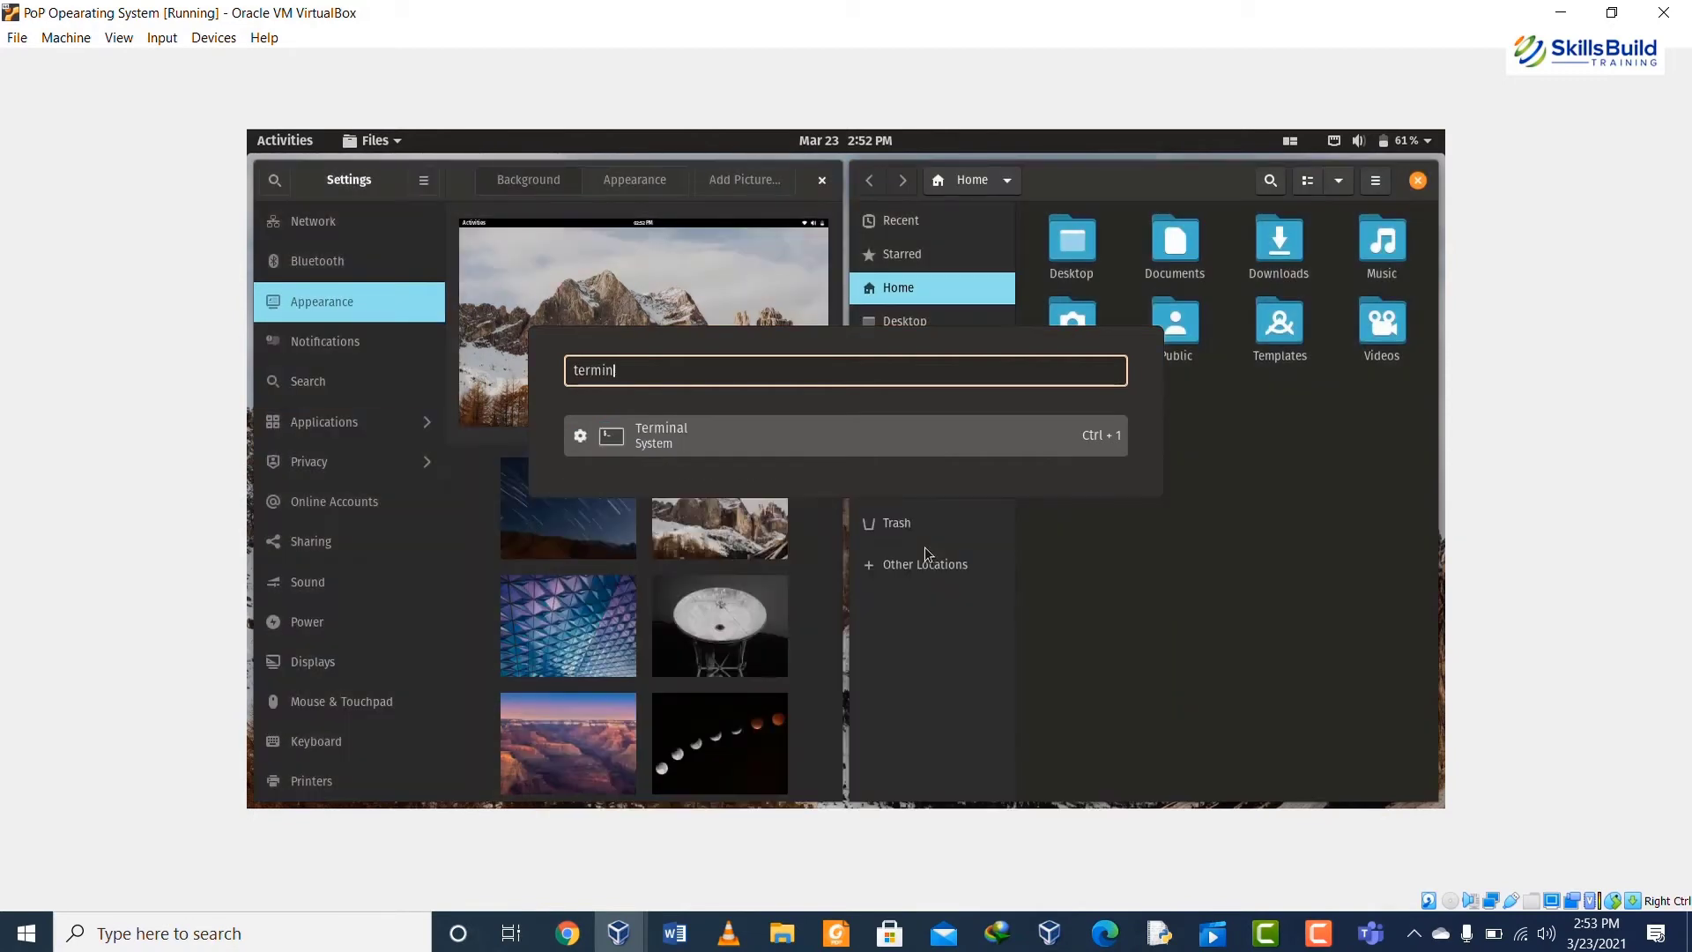
key("Return")
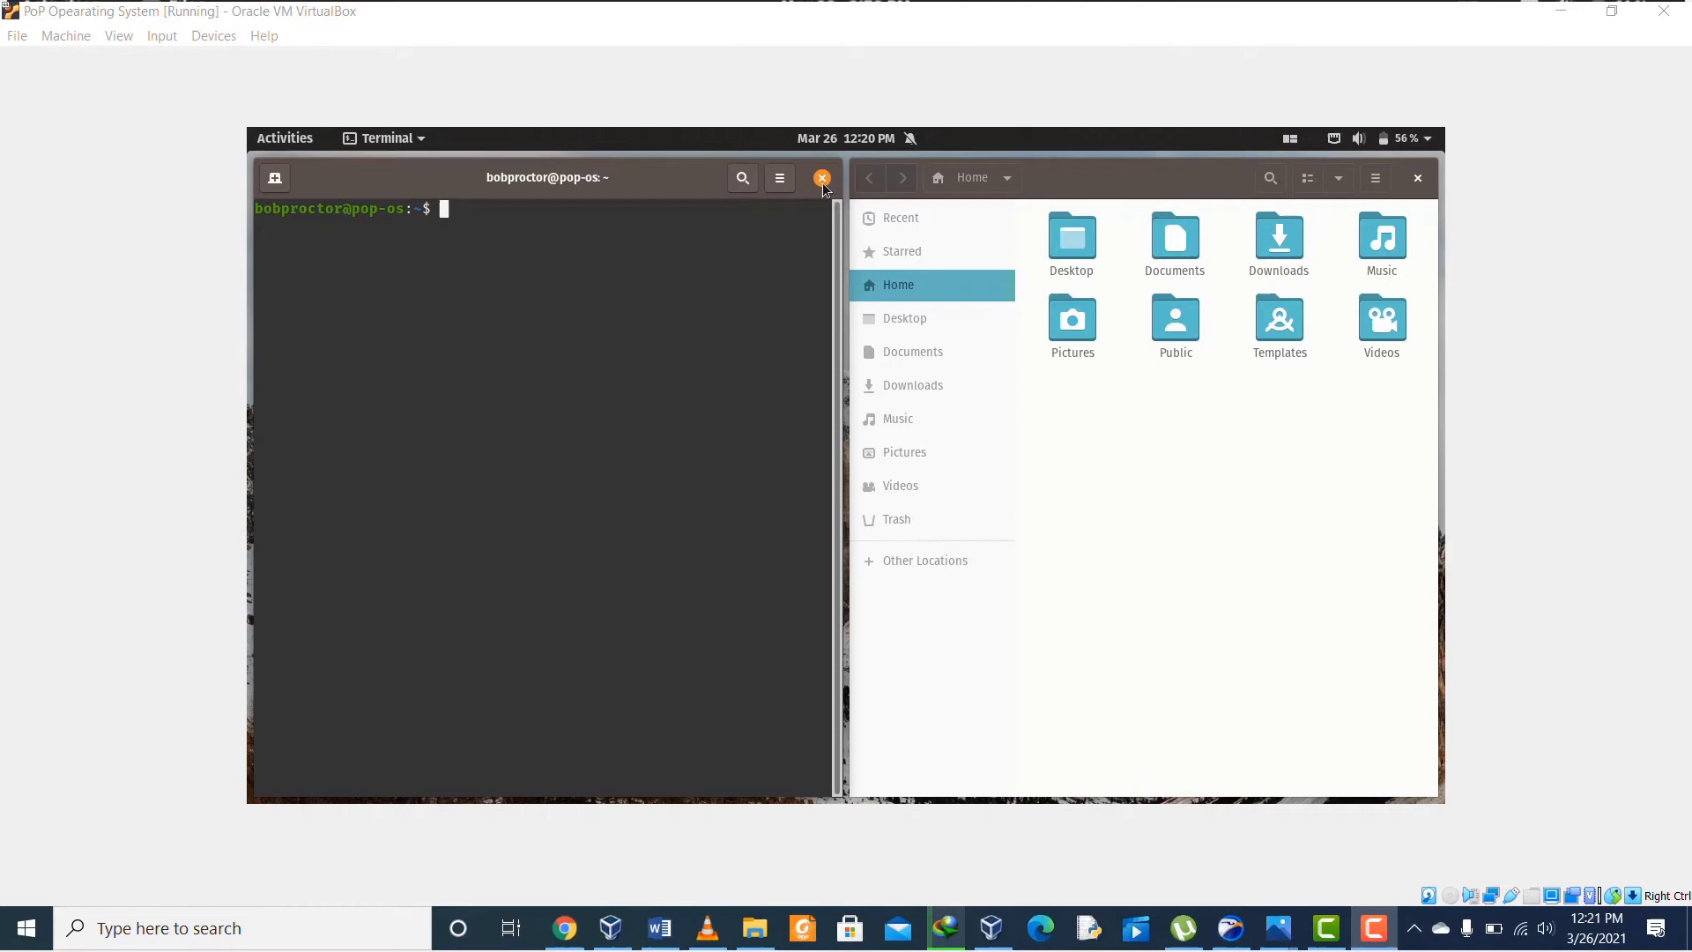
left_click(821, 178)
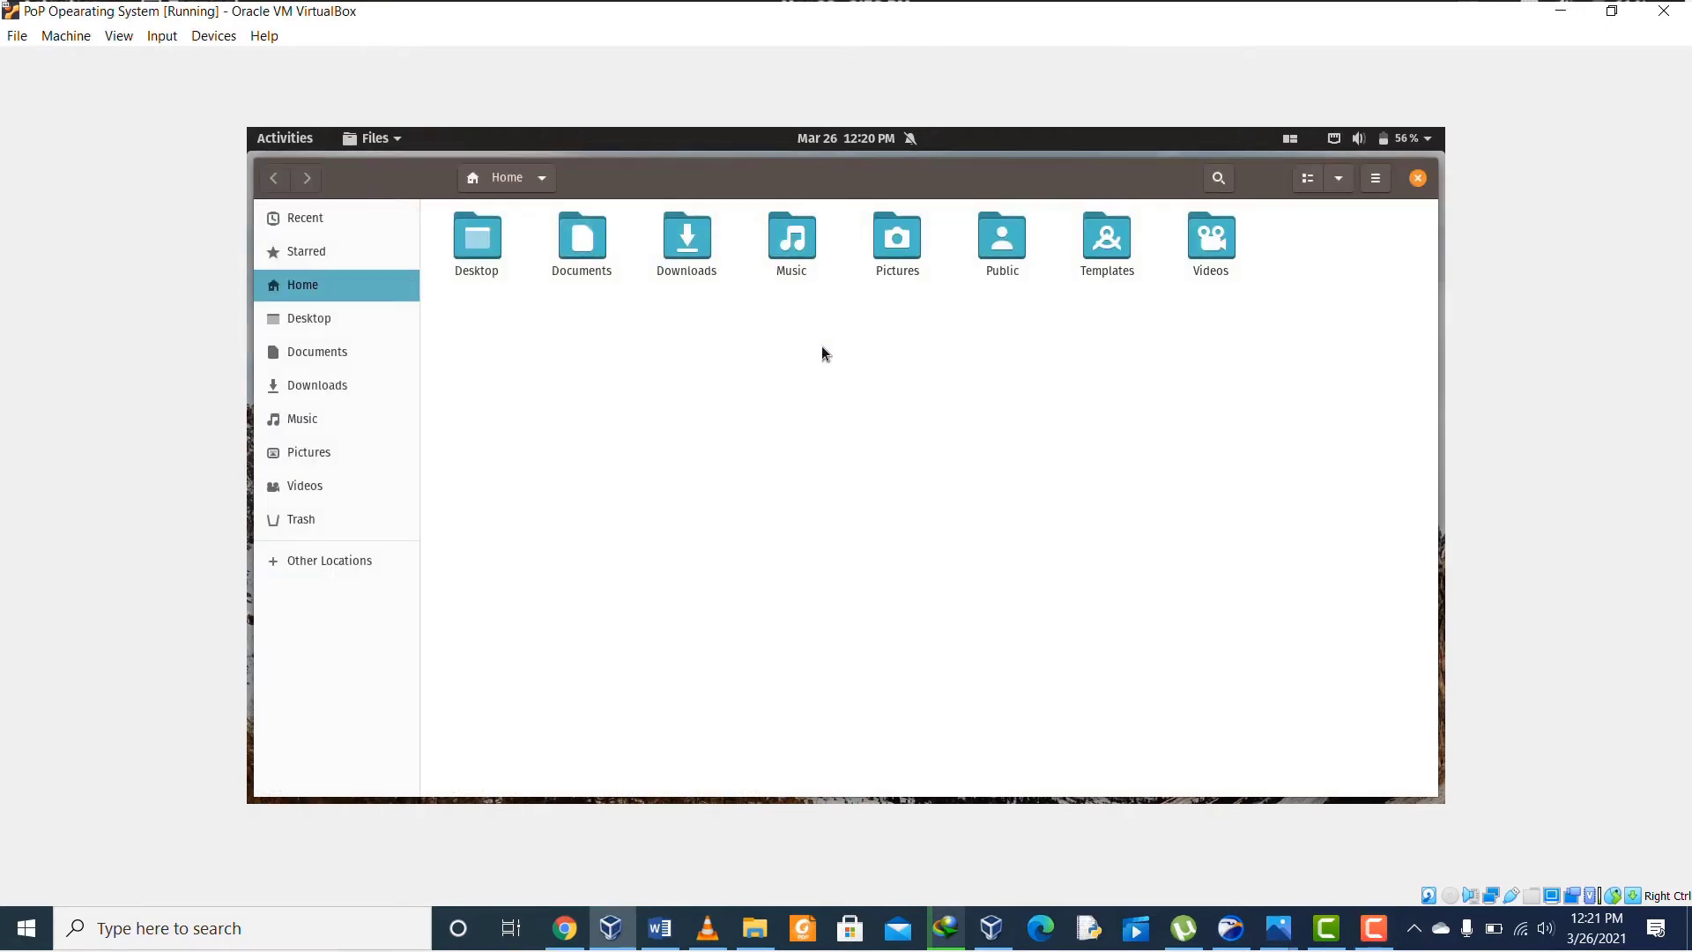
- Relaunch Terminal via a 'terminal' launcher search so it tiles beside Files, then browse Settings results
key("super")
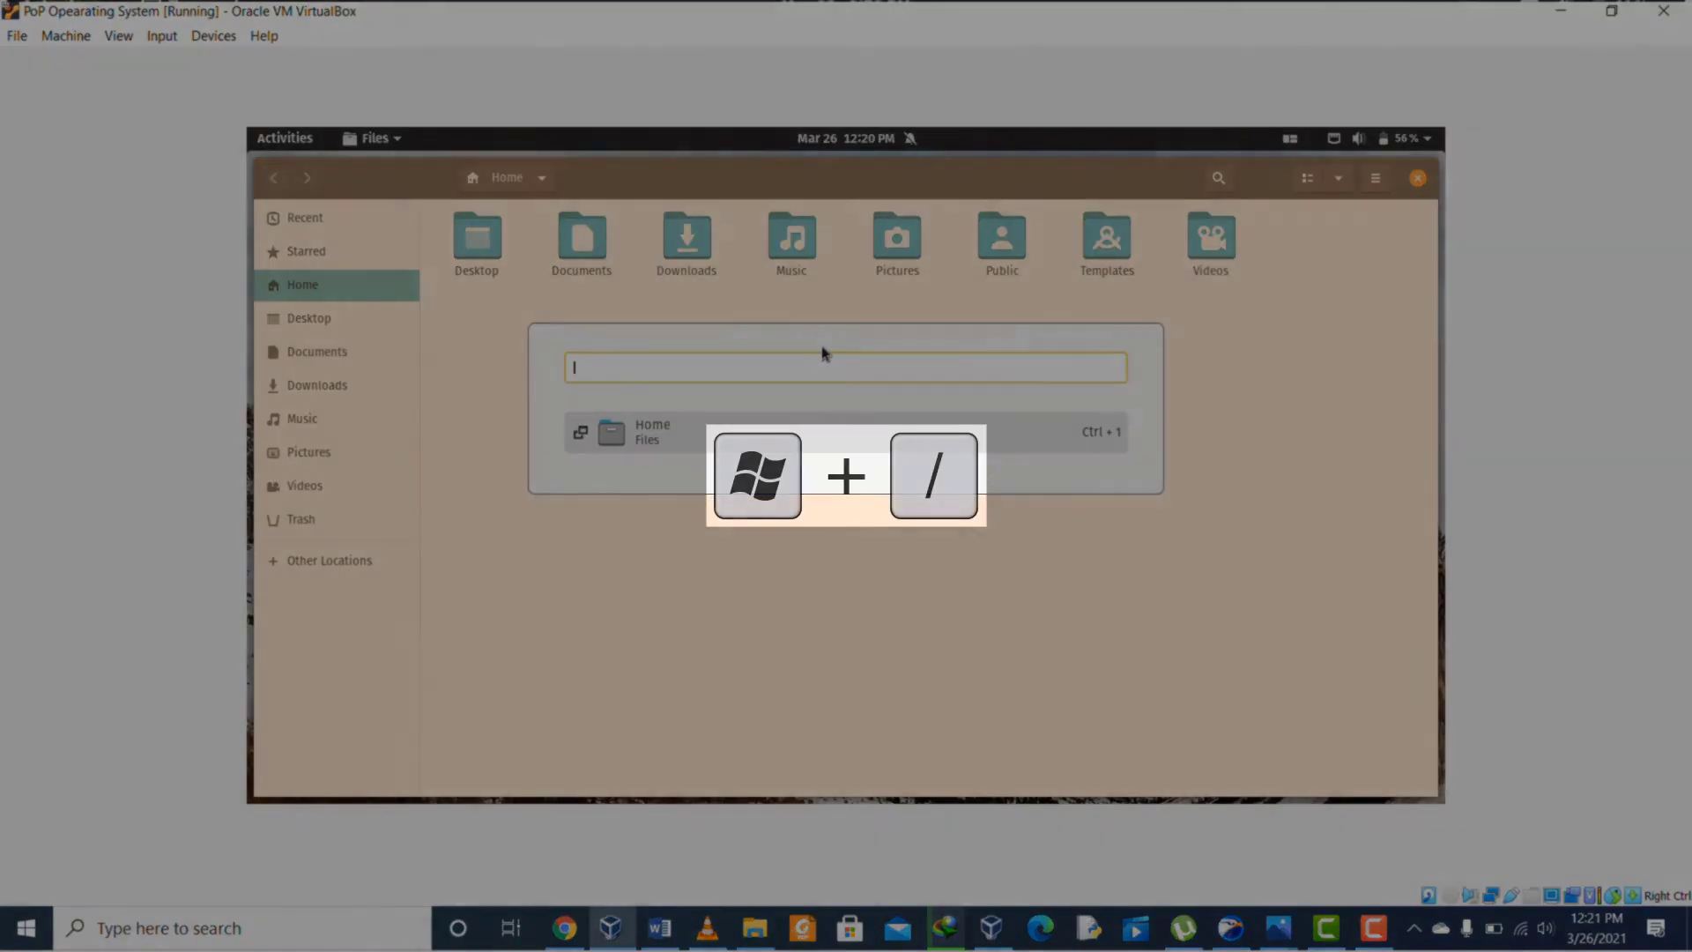
type("terminal")
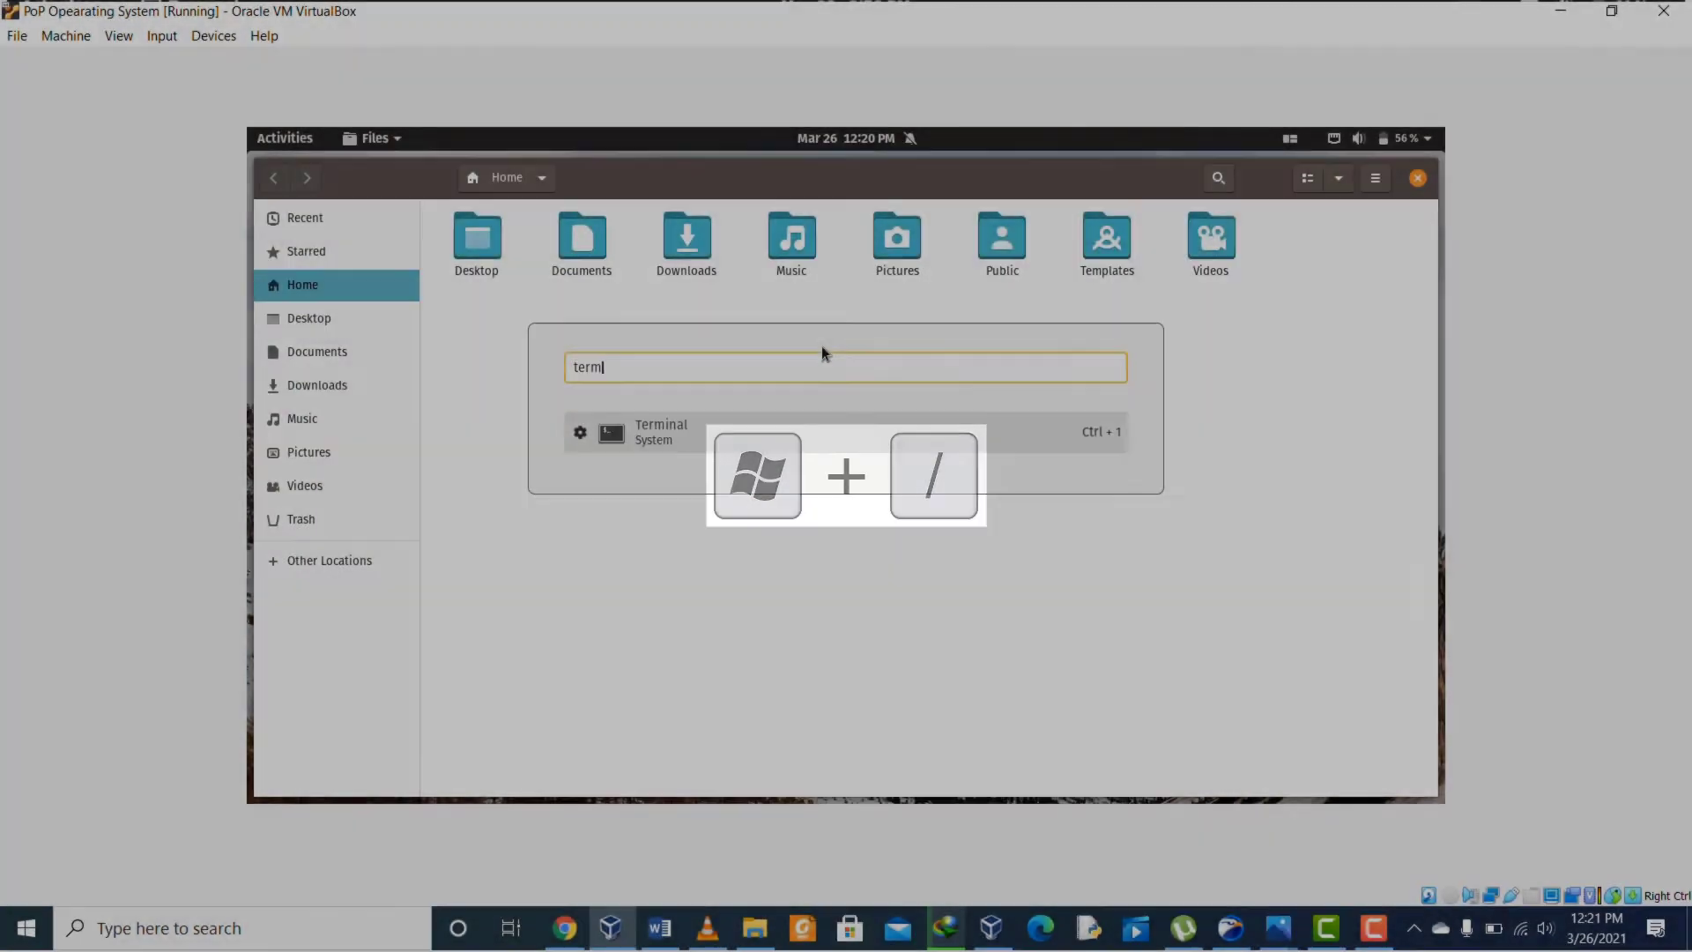
key("Return")
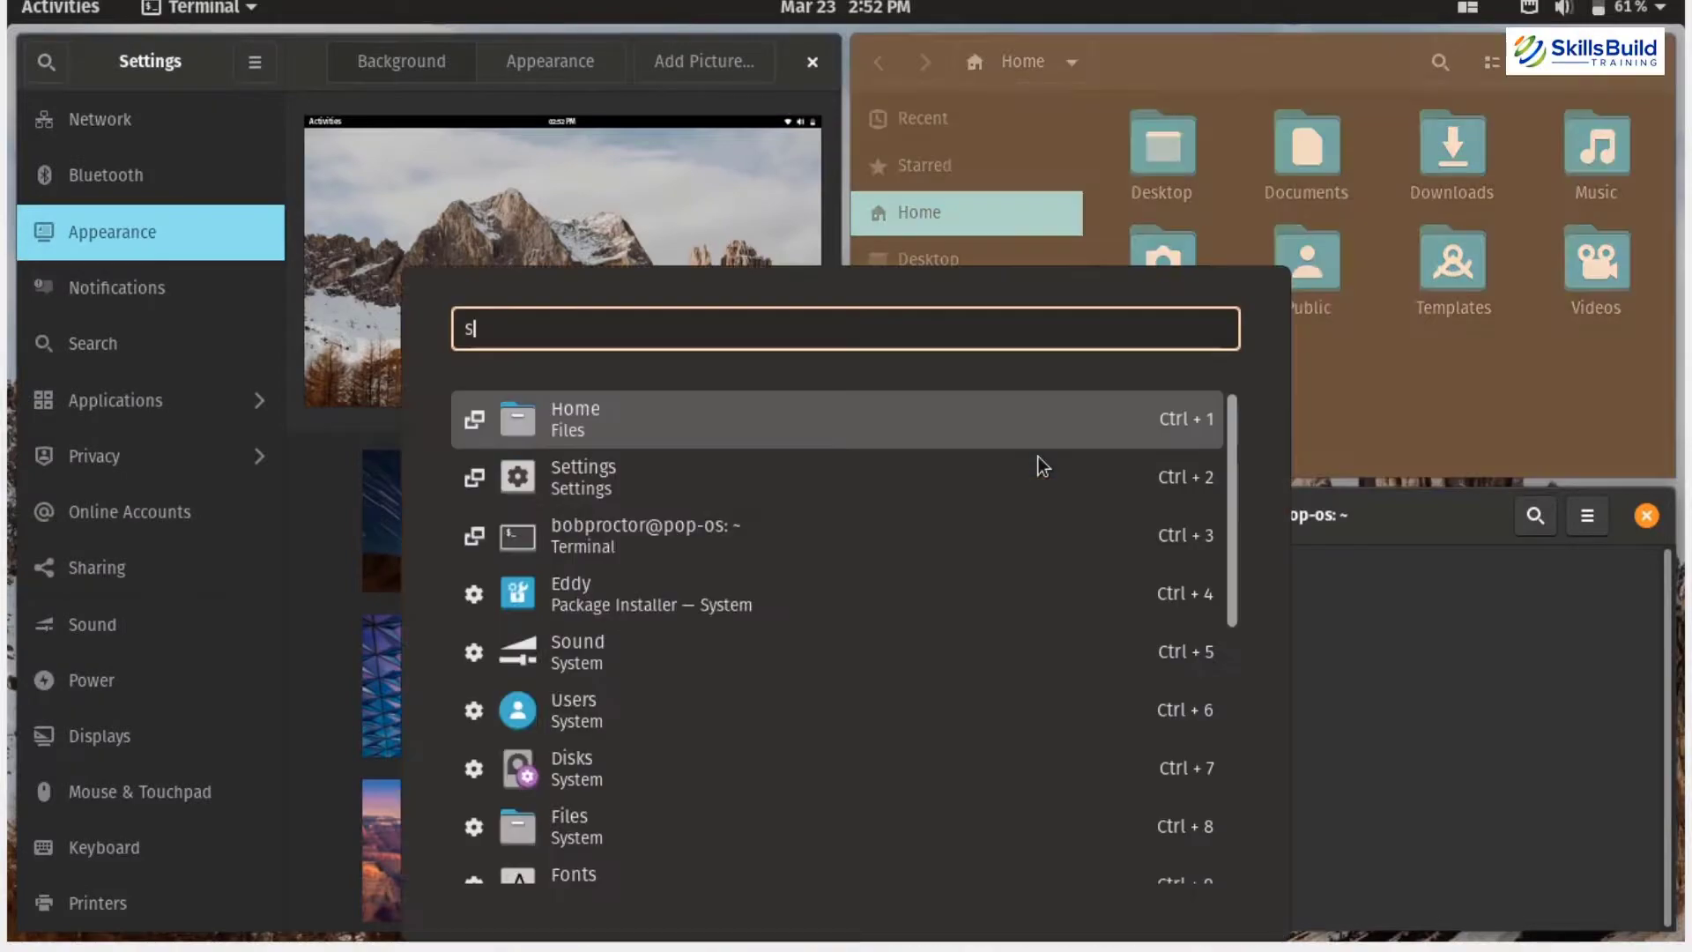
type("ett")
key("Up")
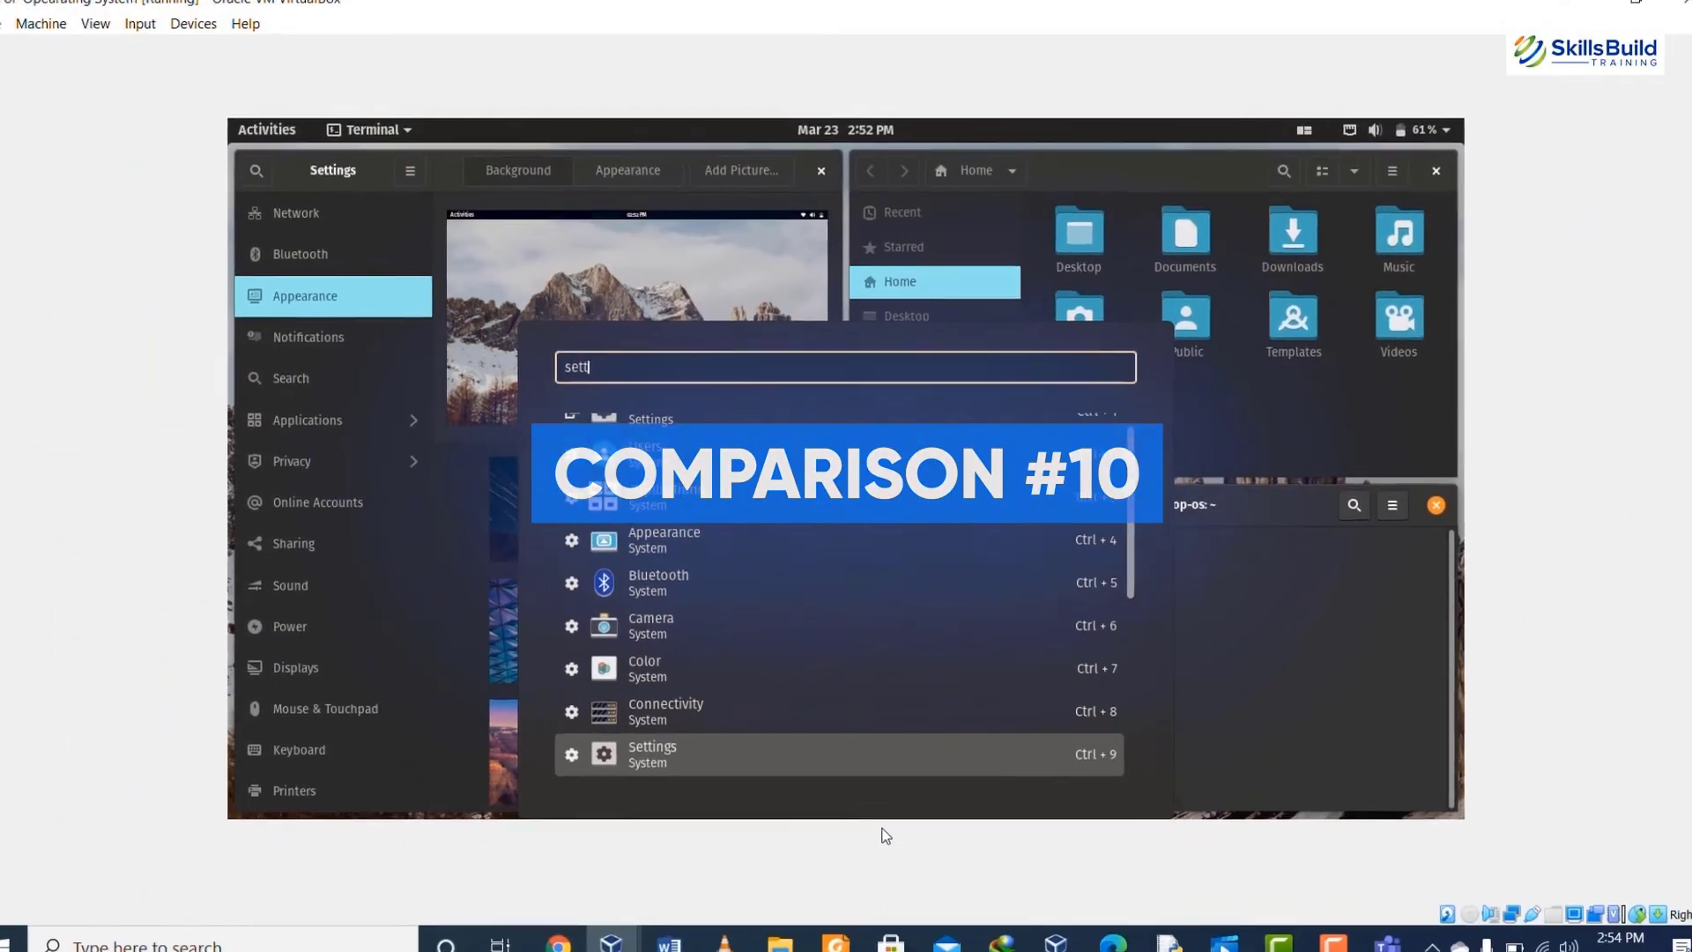
- Dismiss the Pop!_OS launcher and switch over to the Ubuntu VM
key("Return")
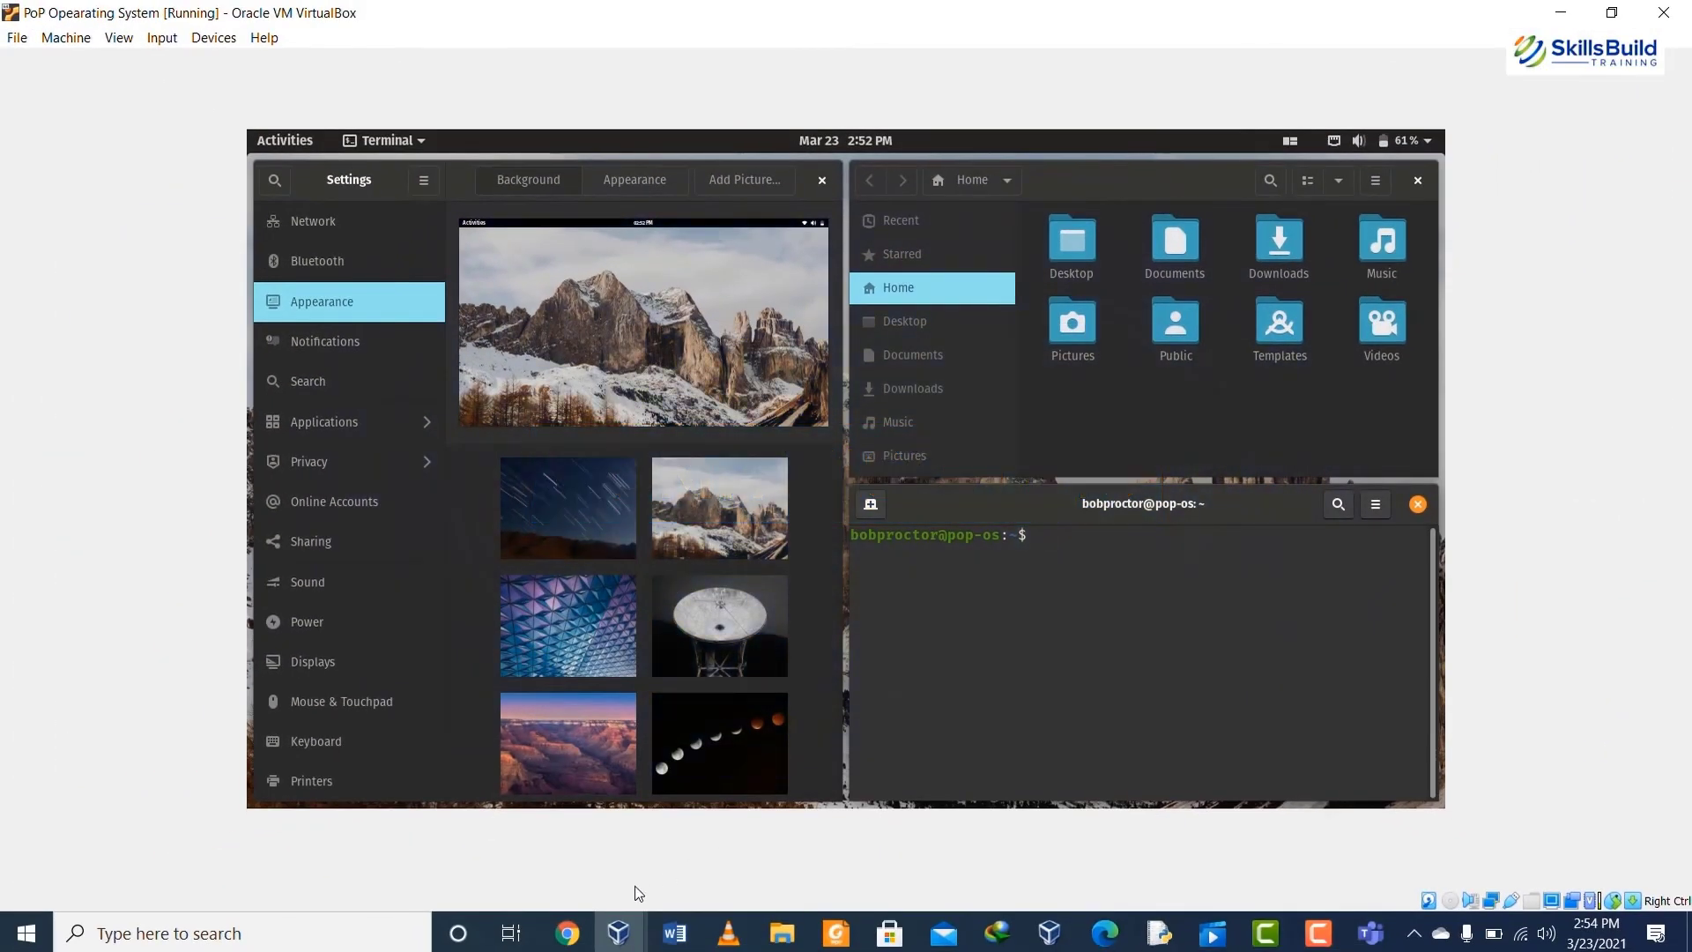
mouse_move(612, 942)
left_click(555, 867)
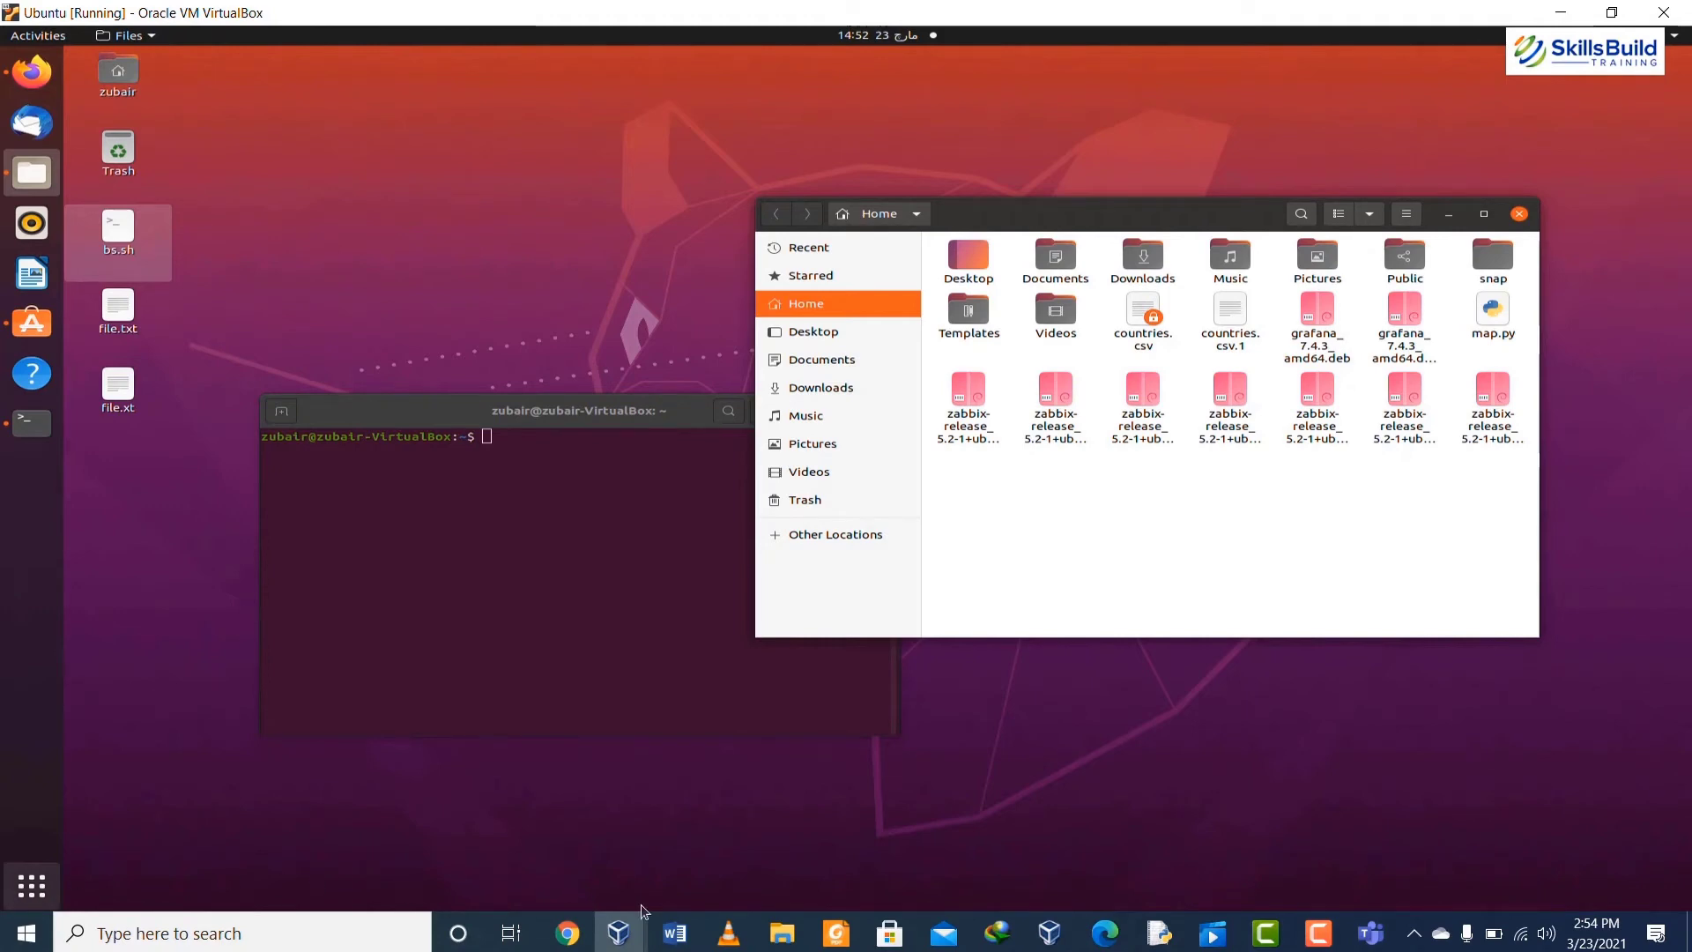
- Return to Pop!_OS and open the all-applications grid from Activities
mouse_move(642, 911)
left_click(746, 837)
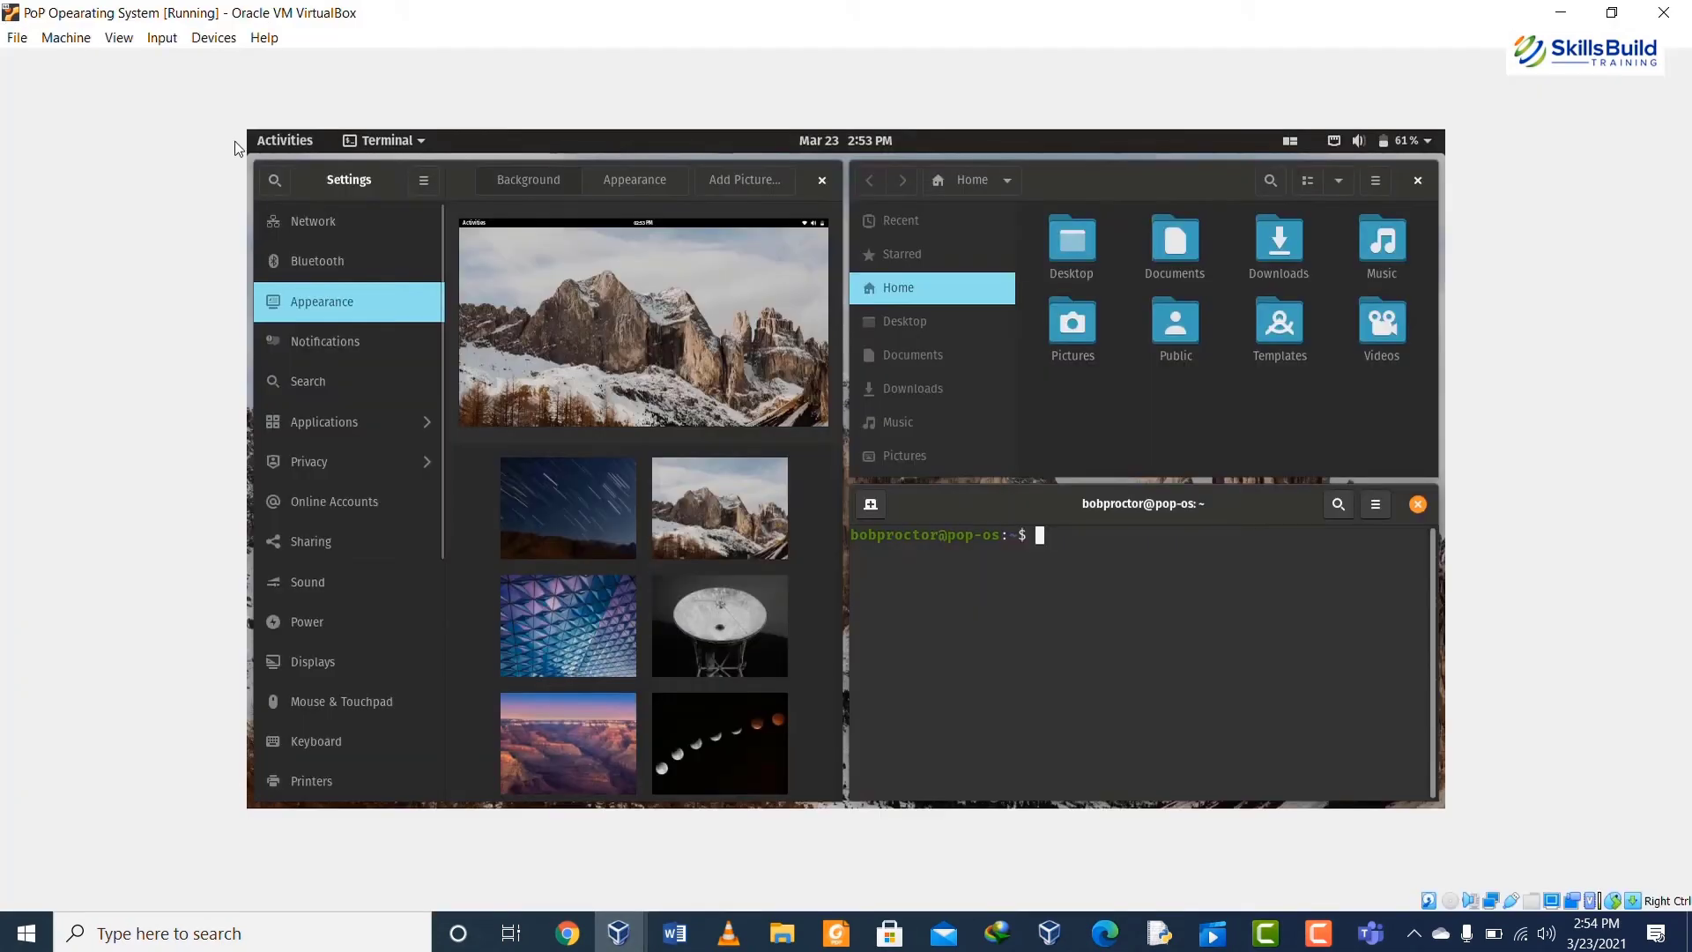
left_click(281, 143)
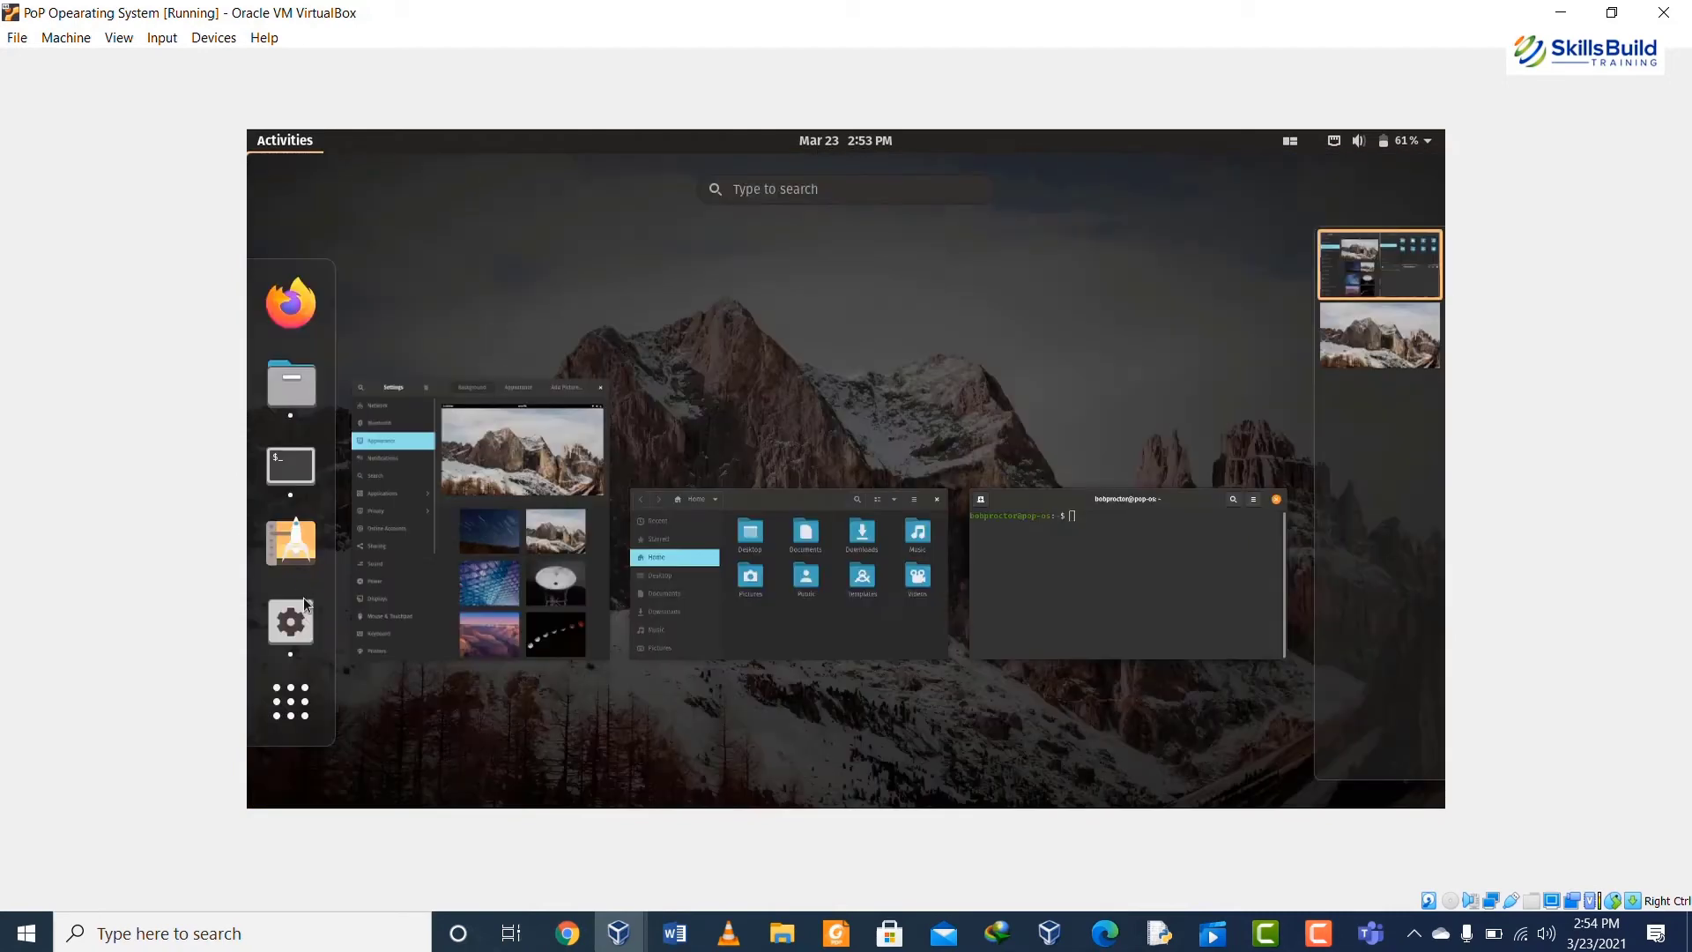
left_click(291, 701)
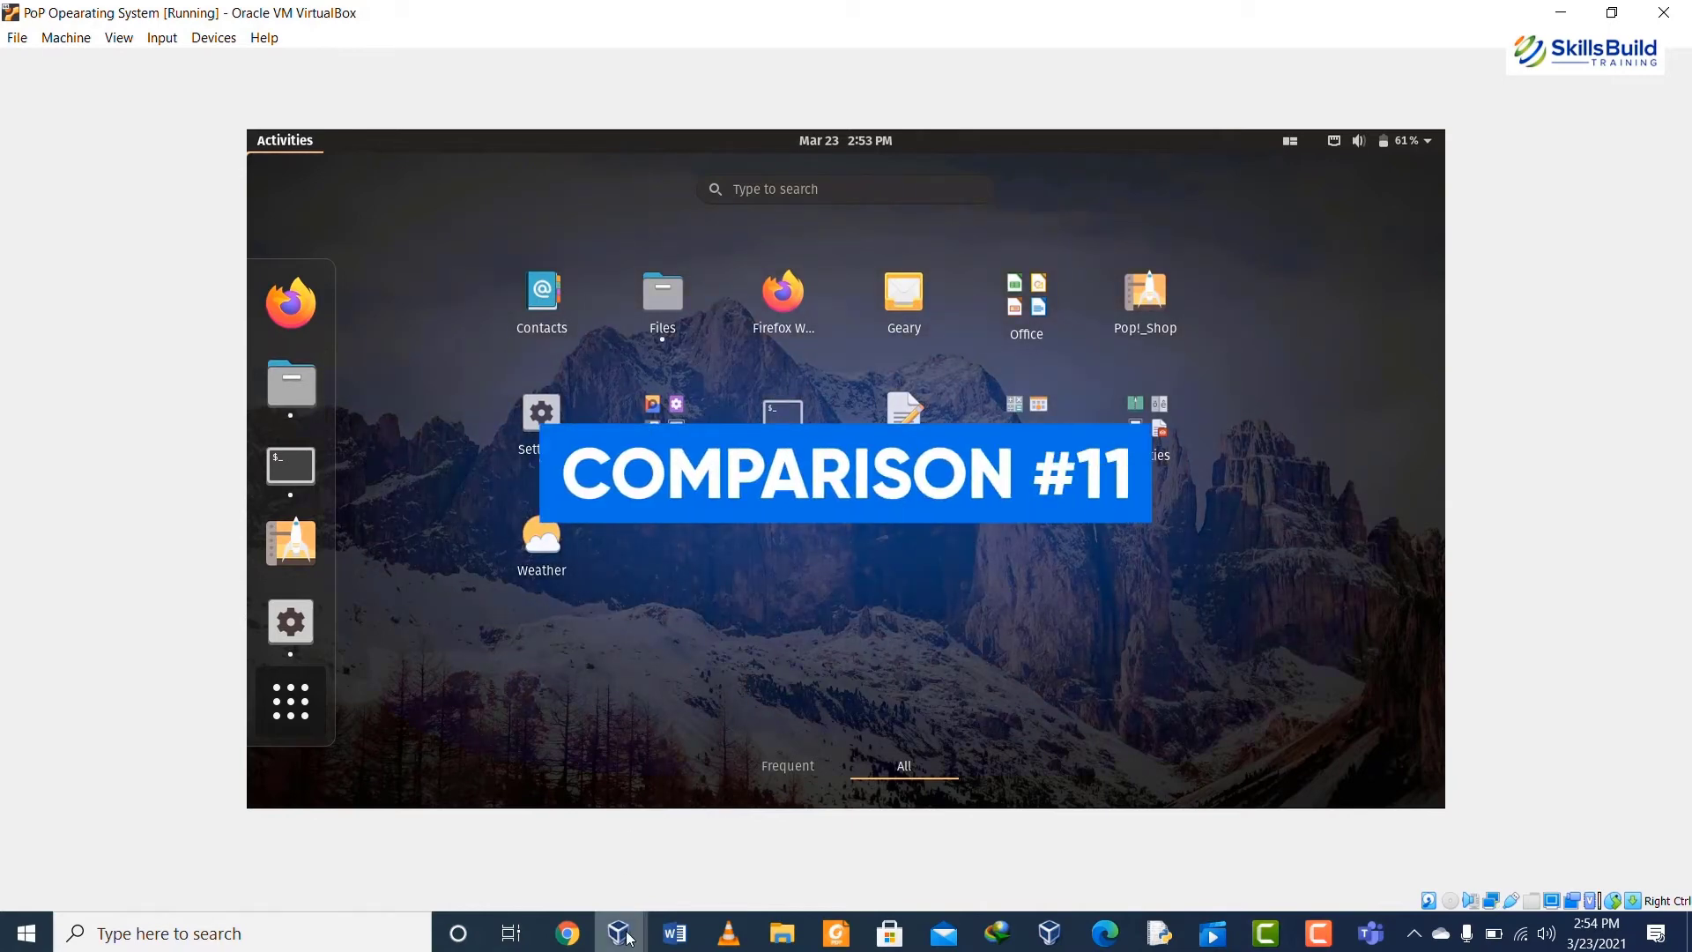
- Bring the Ubuntu VM forward, scroll its app grid to page 2, and open Ubuntu Software
mouse_move(629, 937)
left_click(510, 850)
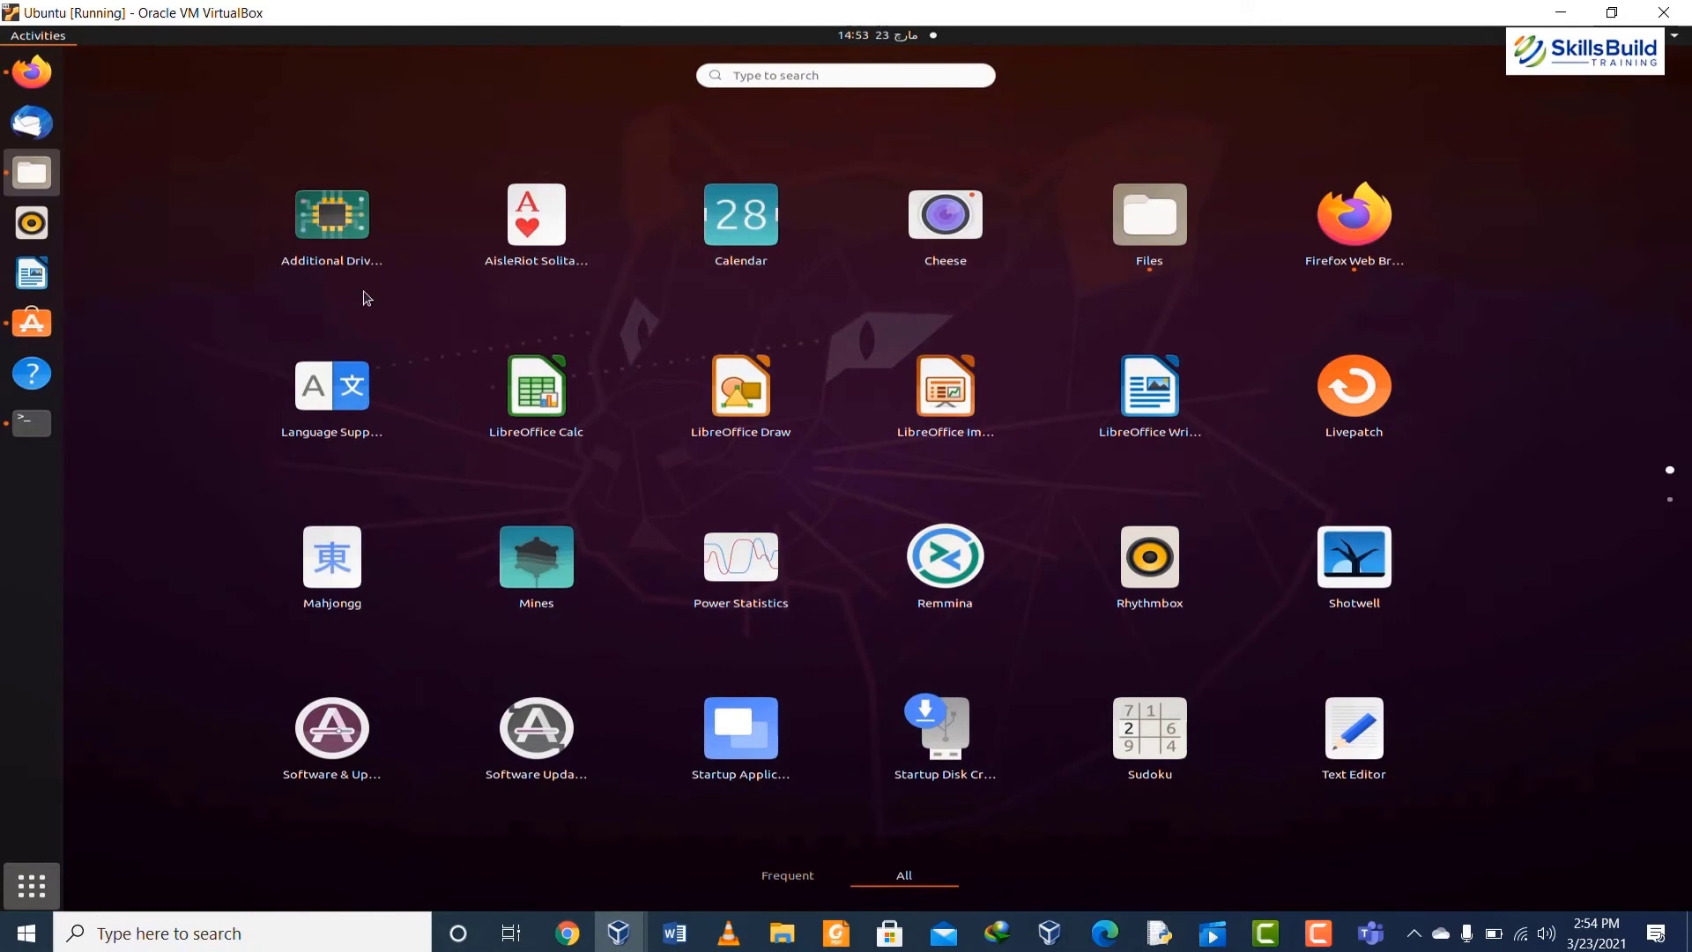
scroll(367, 298, "down", 1)
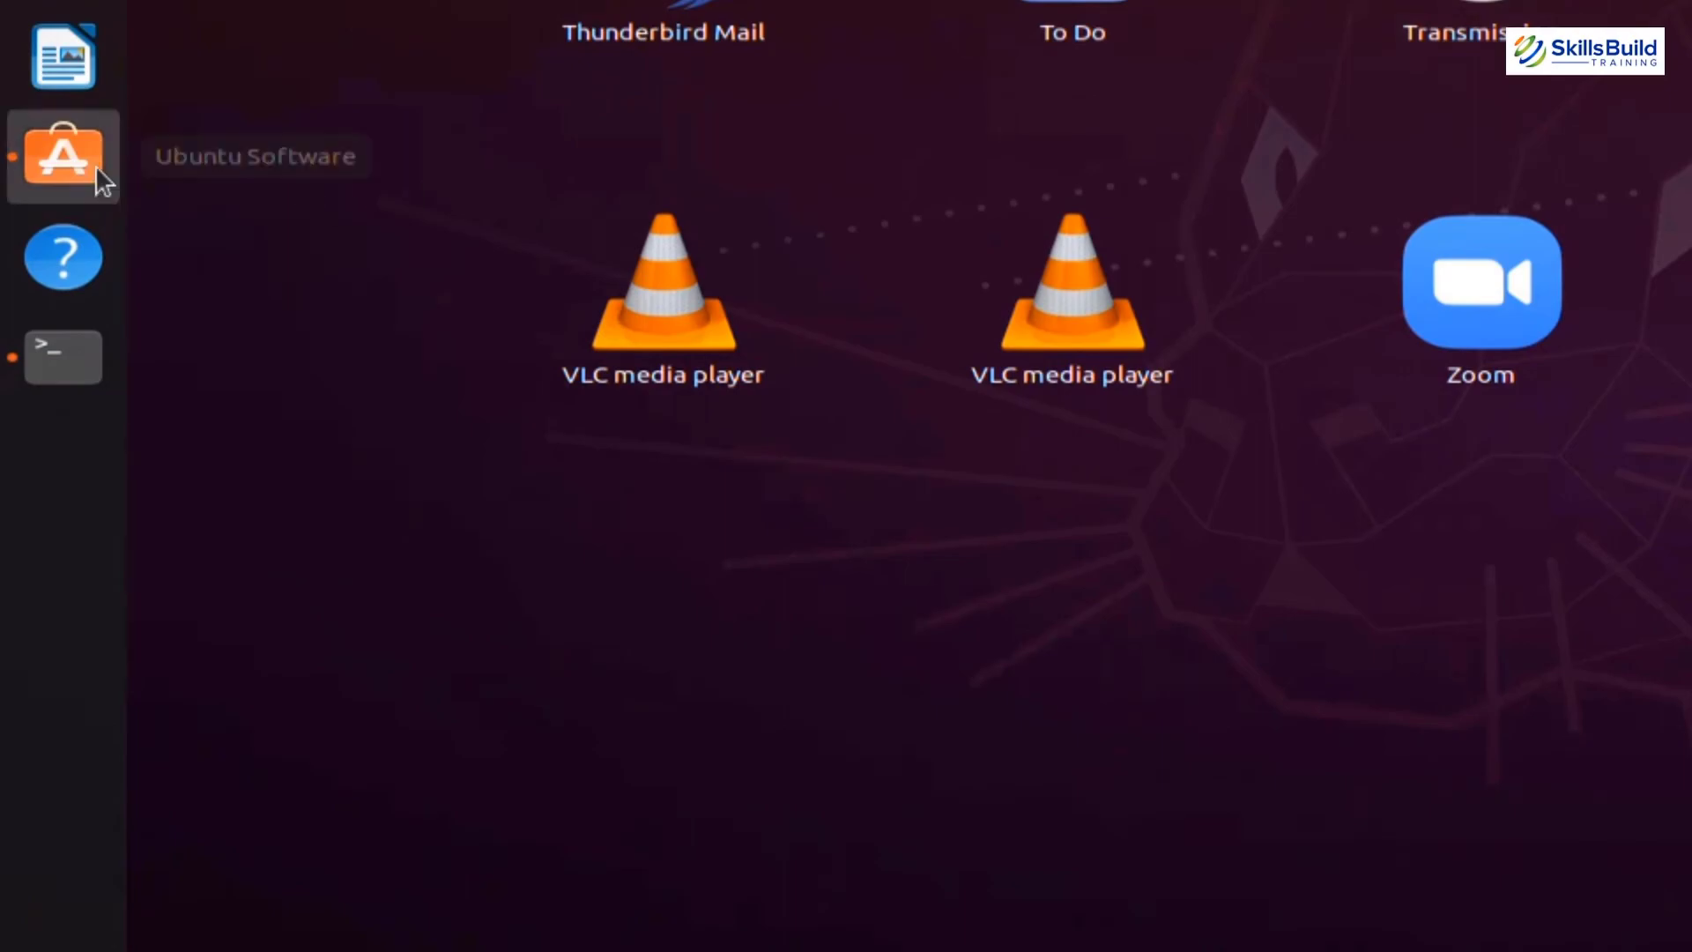
left_click(92, 165)
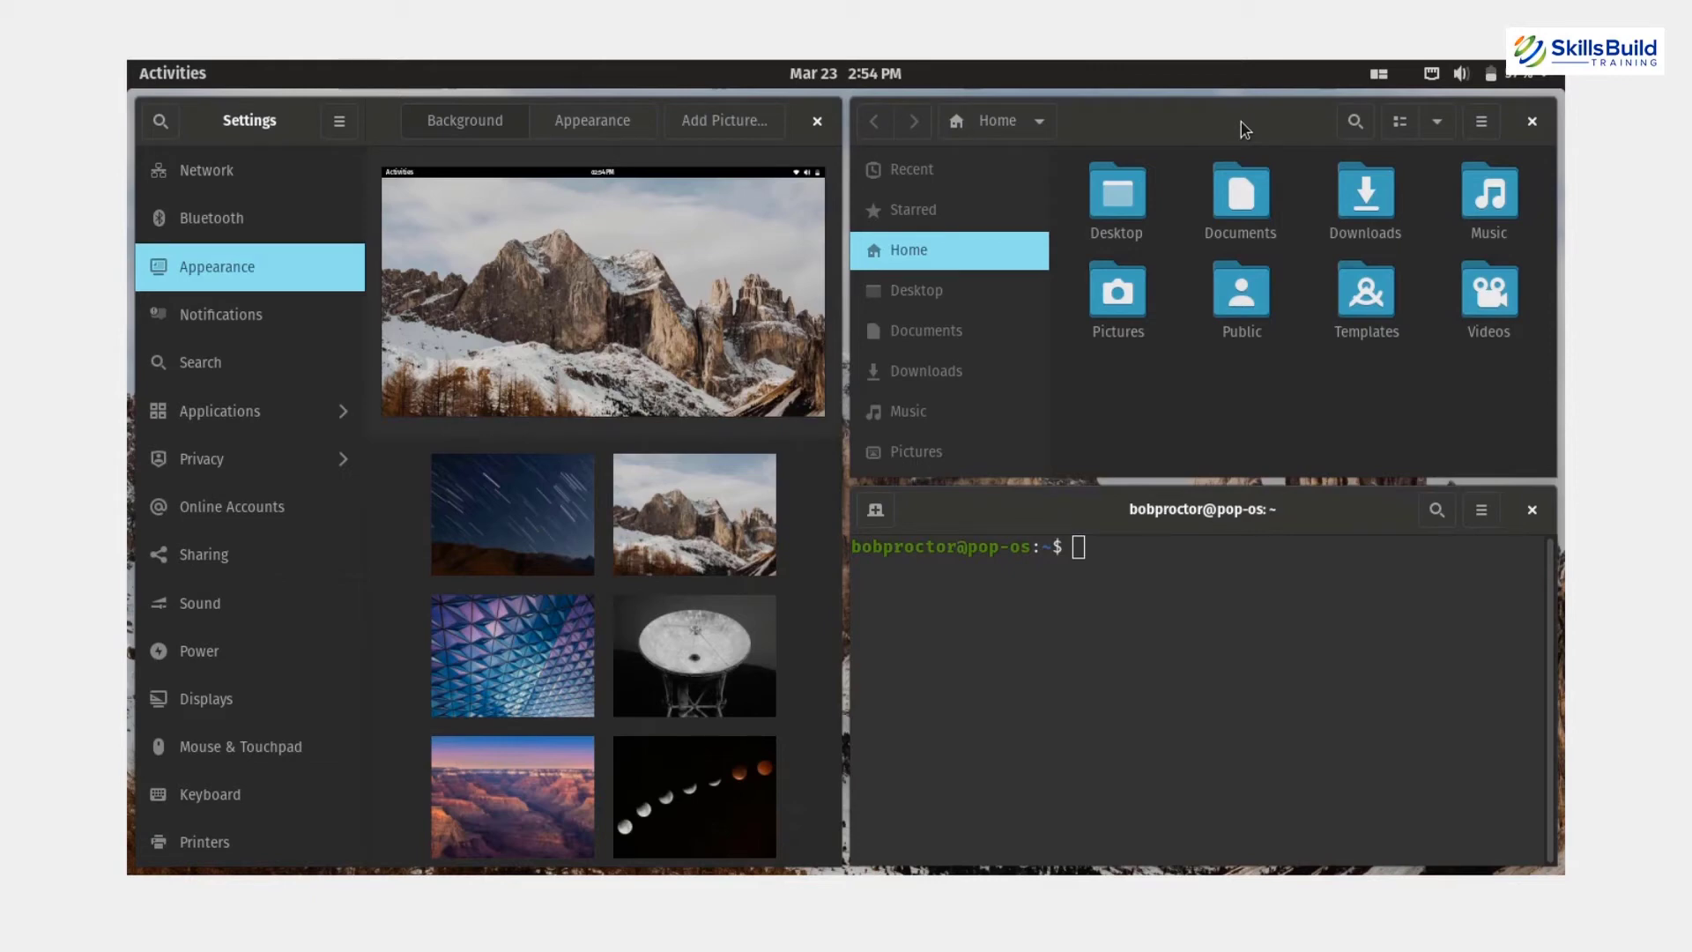
- Close the Pop!_OS terminal so Files expands, then highlight Ubuntu 20.04's RAM and disk requirements
left_click(1532, 510)
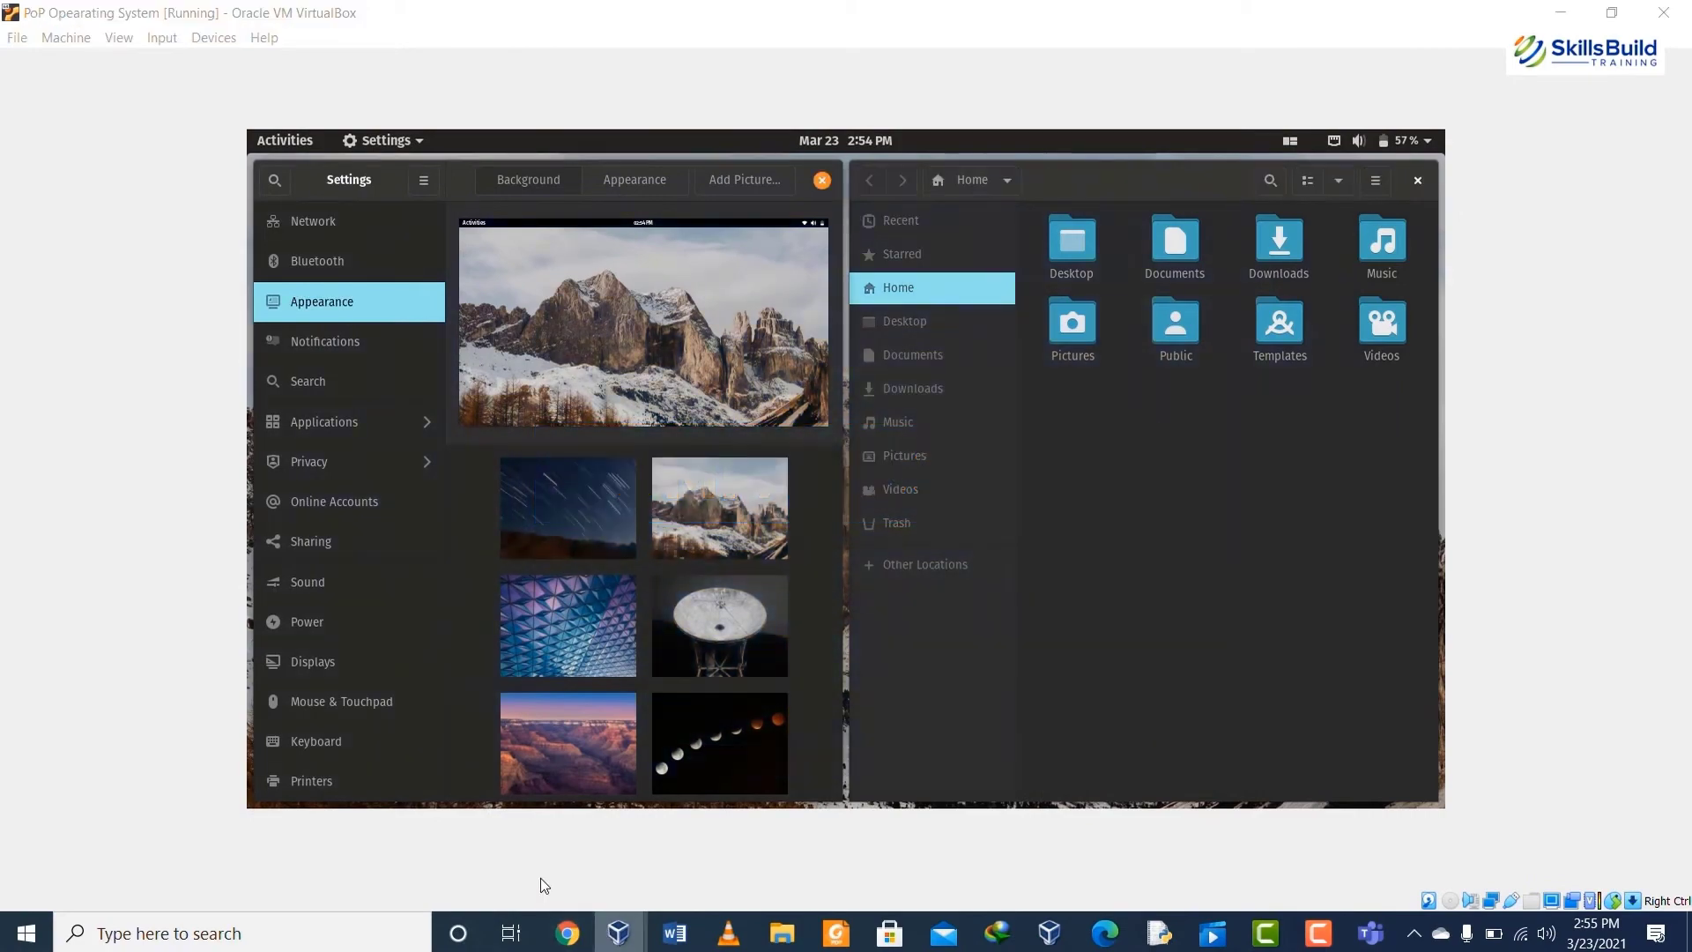
left_click(567, 932)
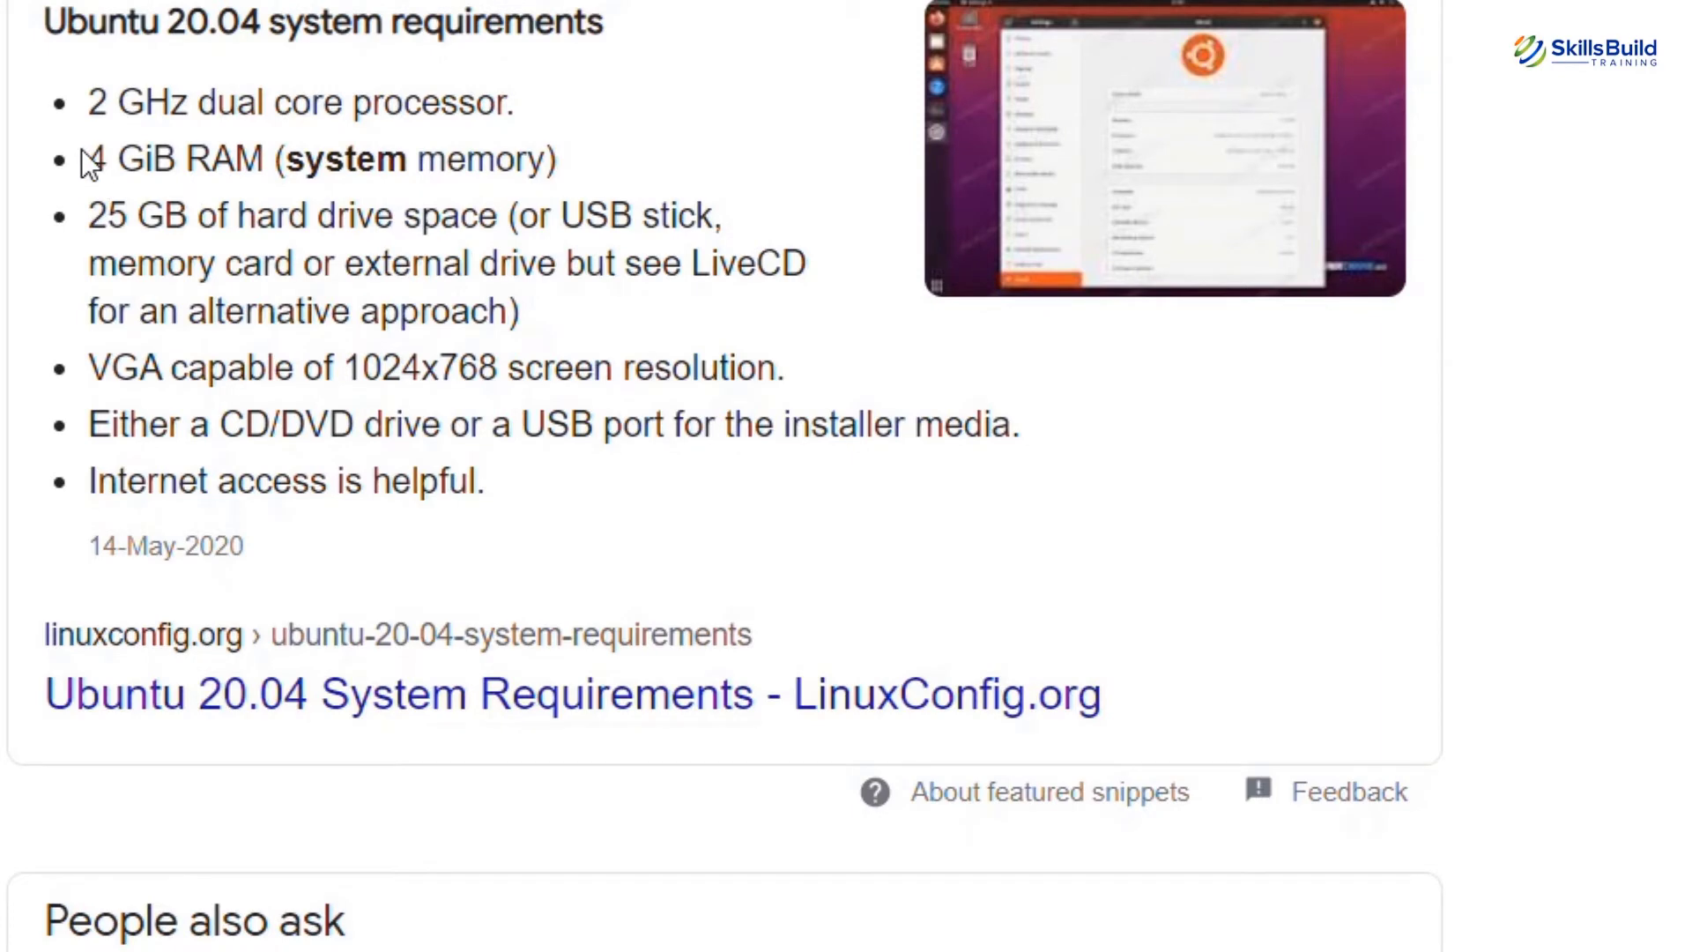
left_click_drag(464, 273, 532, 318)
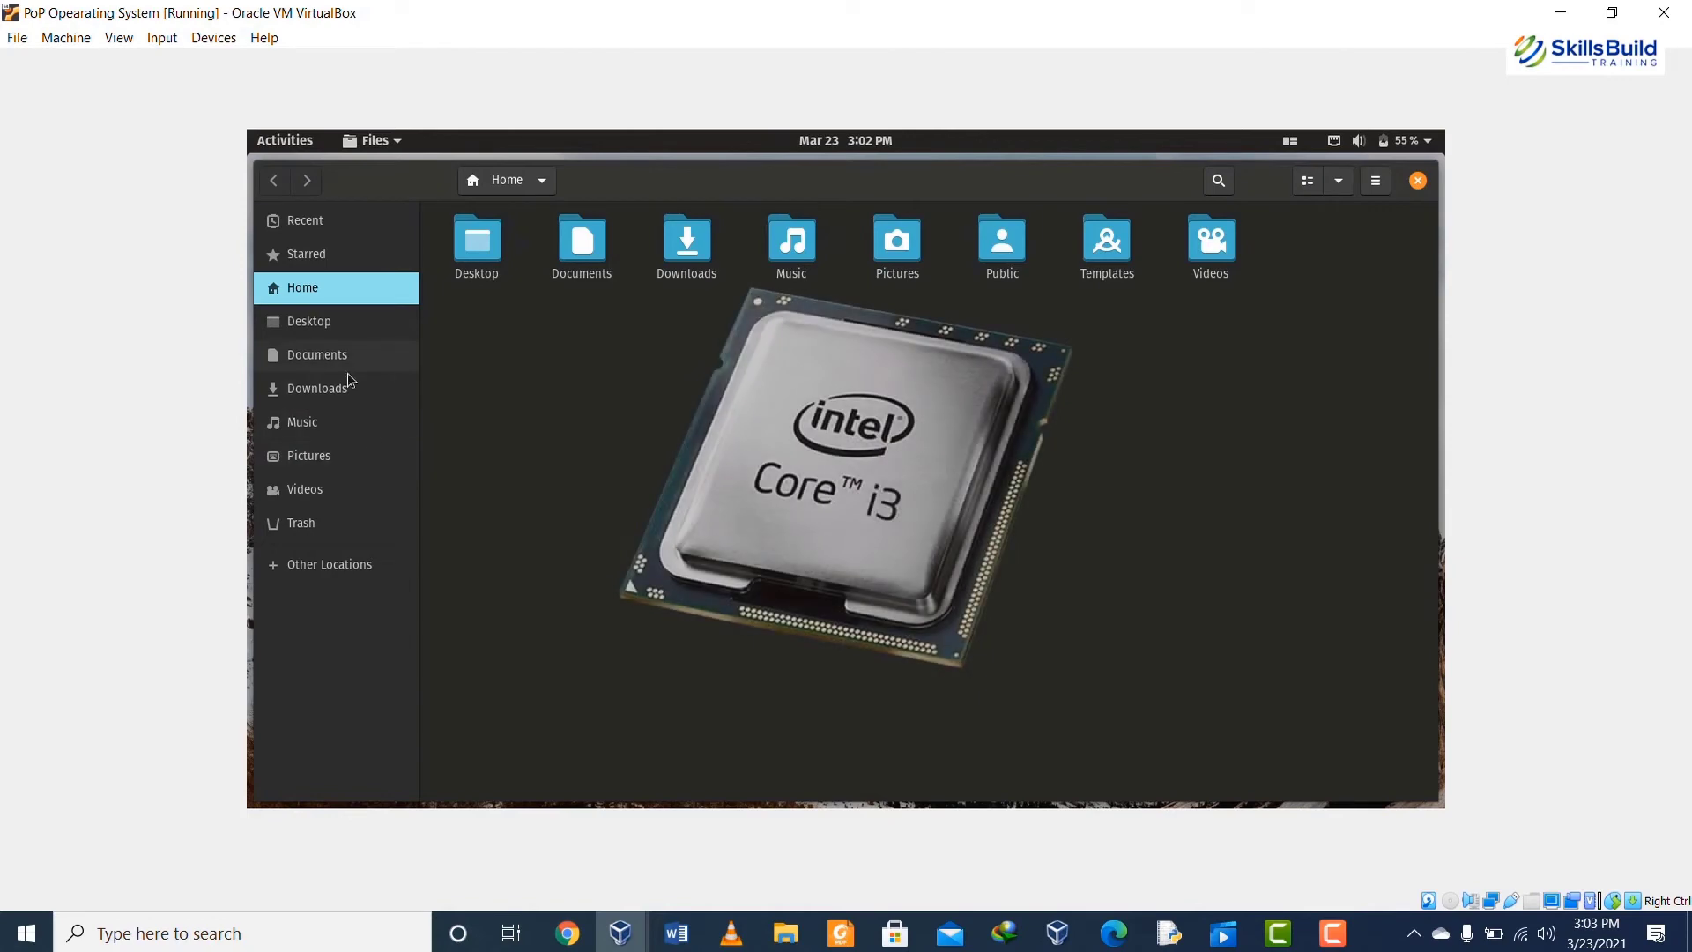
- Open the Pop!_OS activities overview, glance at the Ubuntu VM, and switch back
left_click(285, 140)
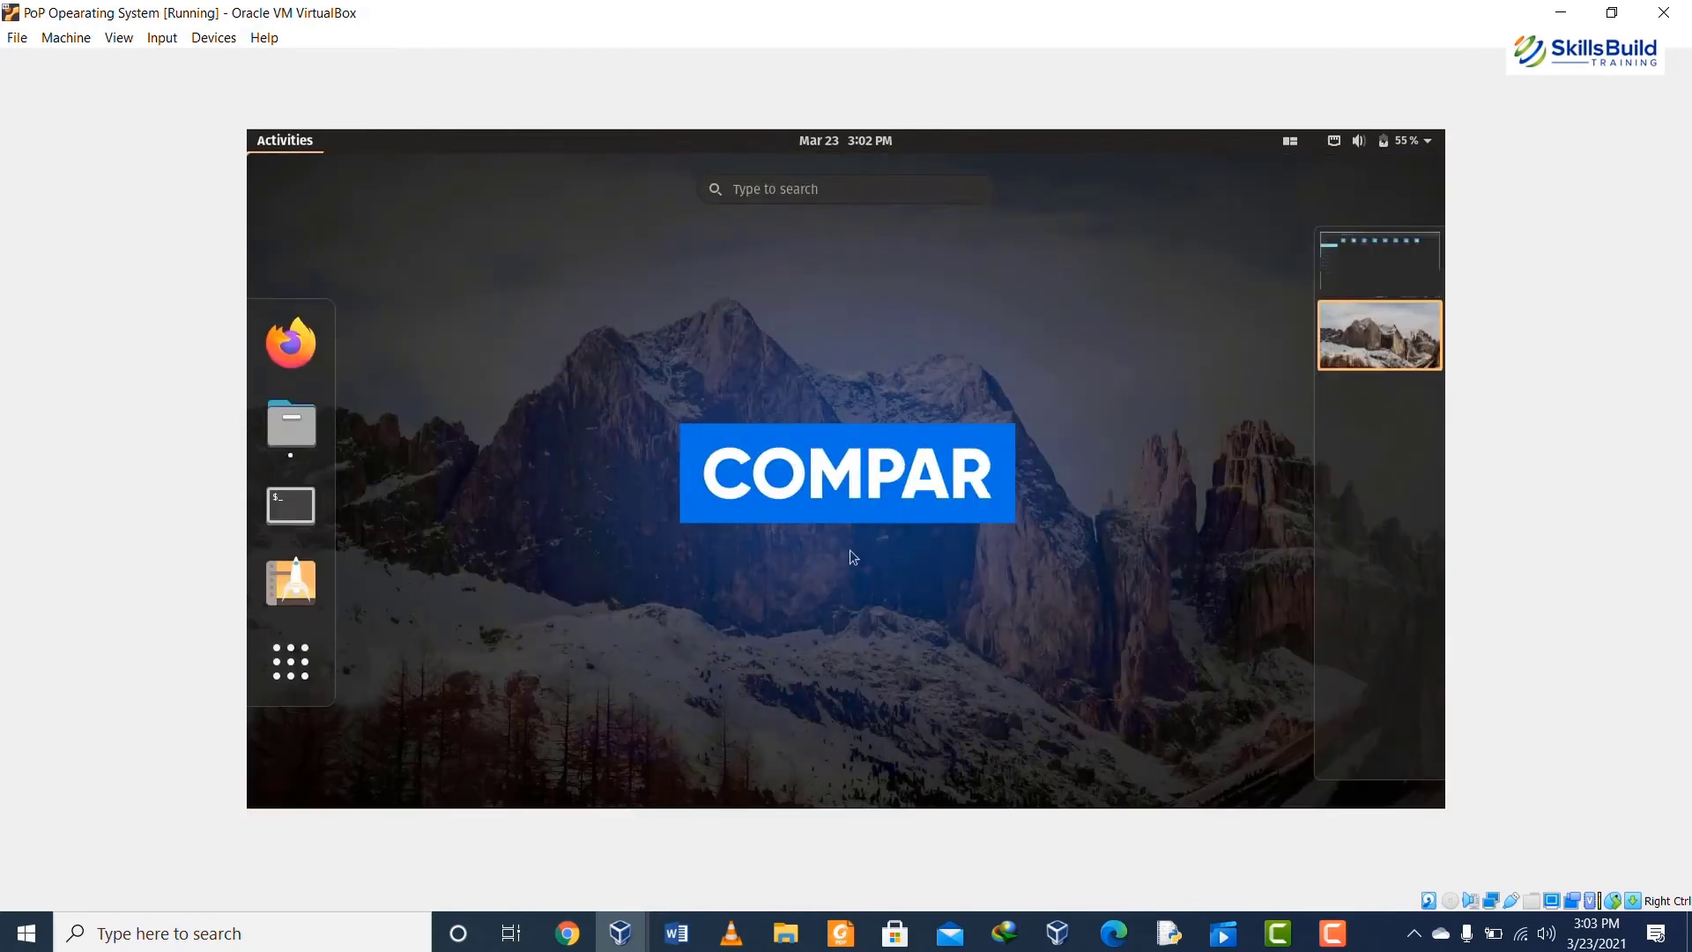
mouse_move(620, 932)
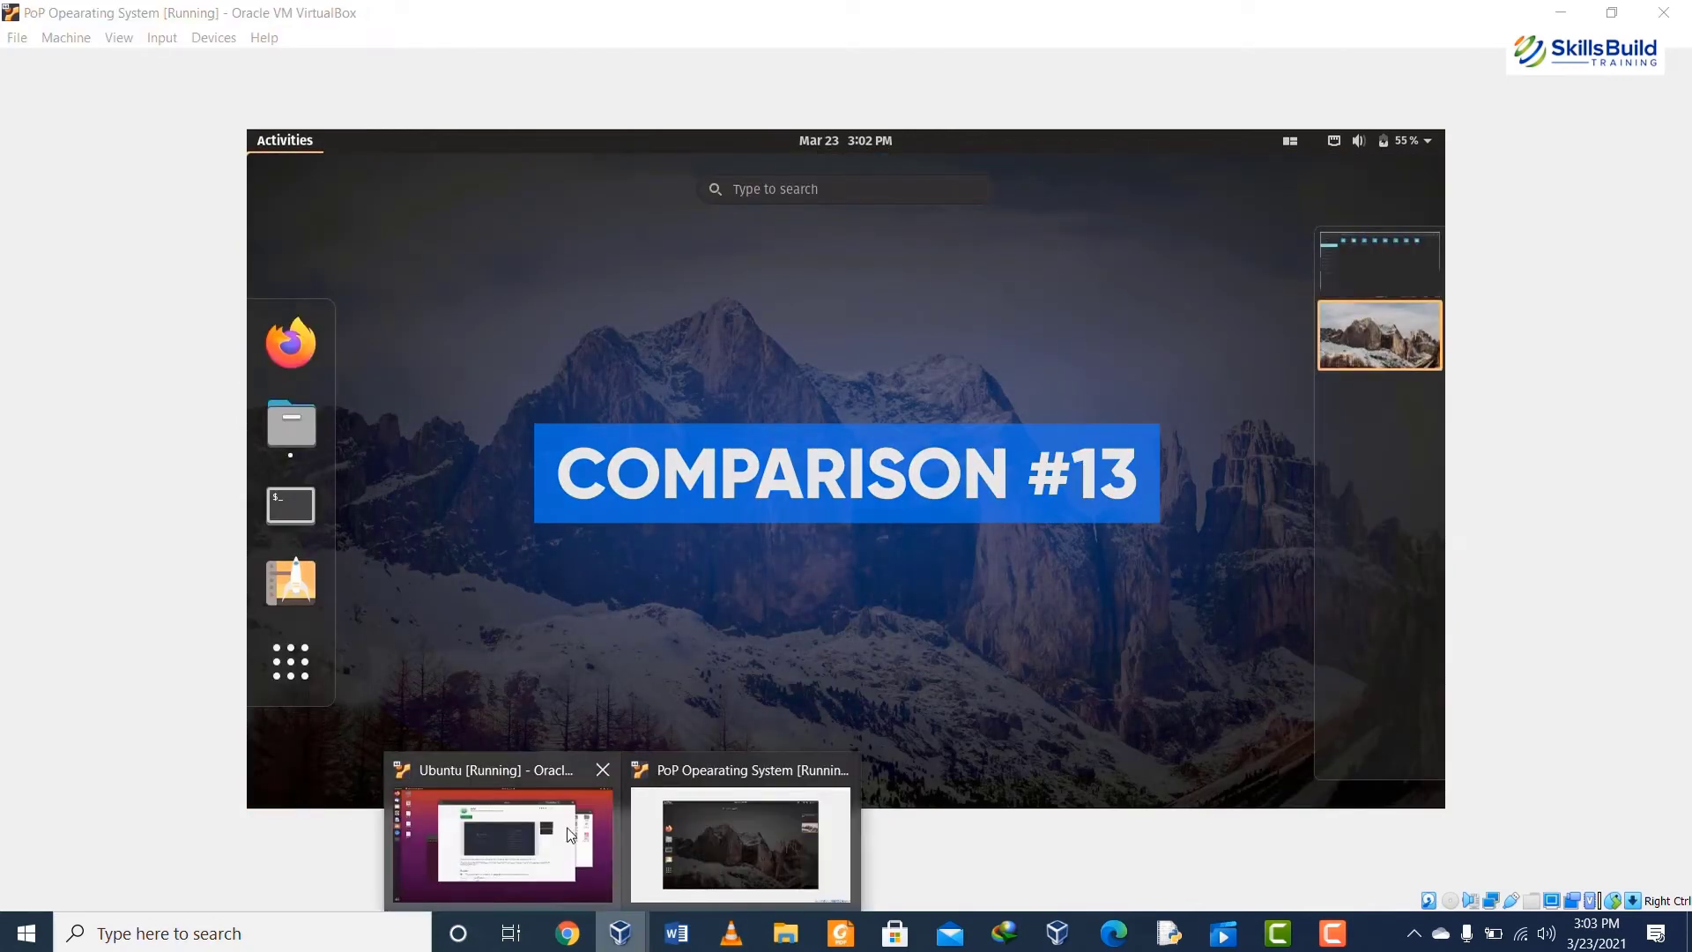
left_click(567, 827)
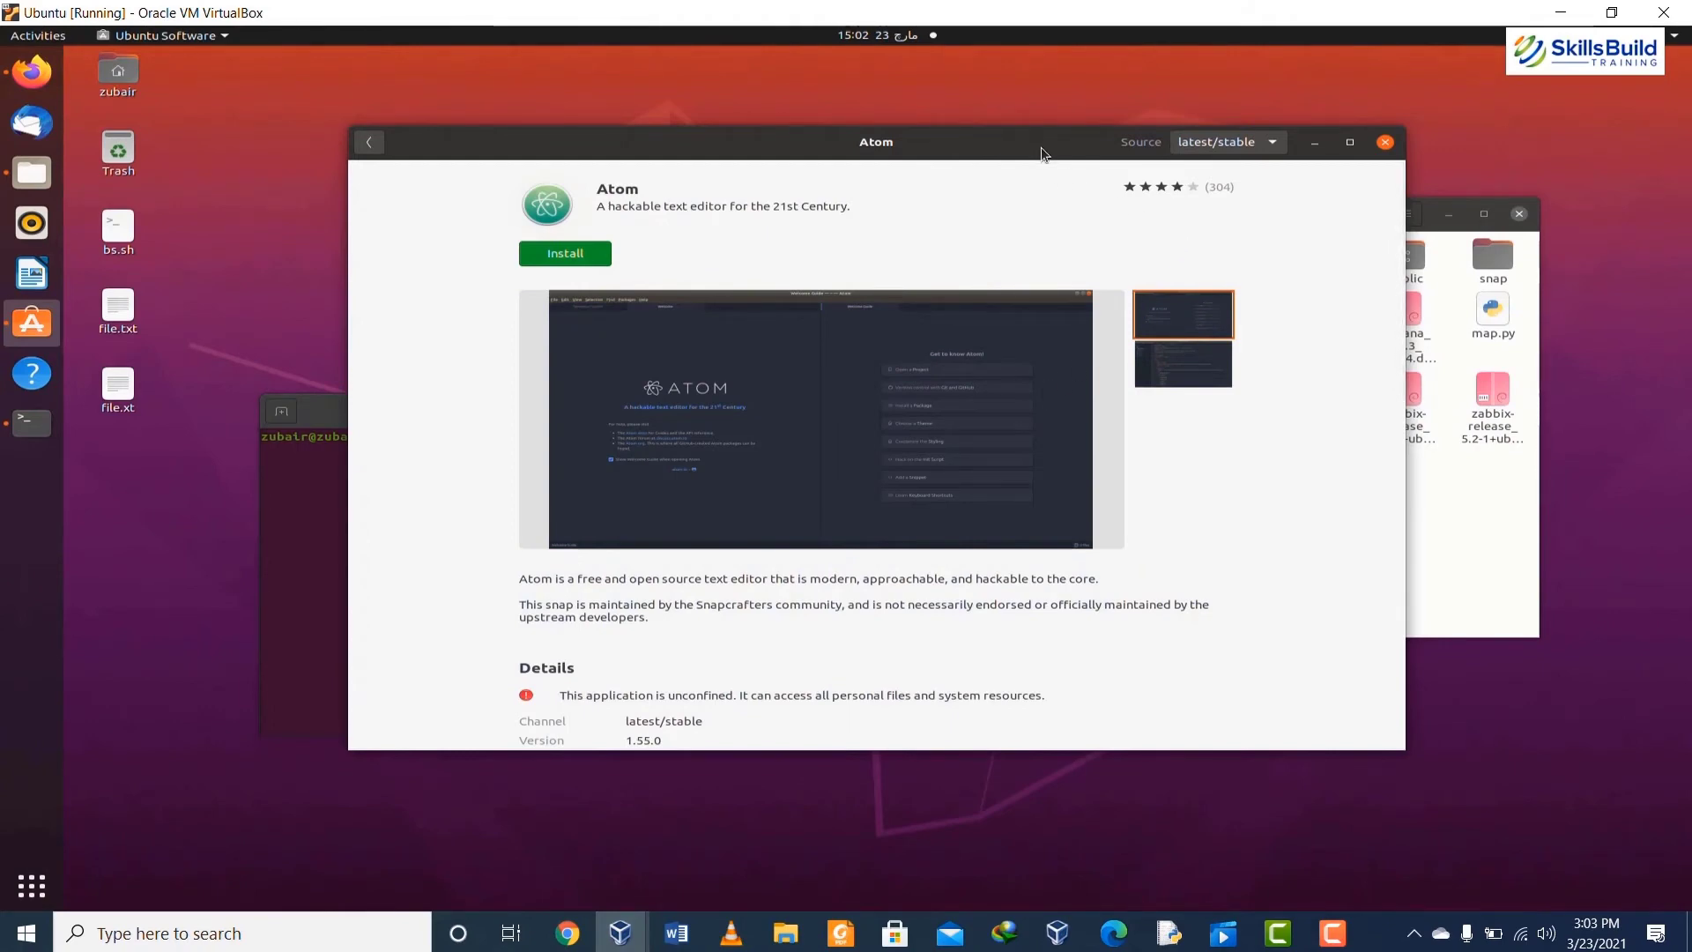
mouse_move(620, 932)
left_click(736, 847)
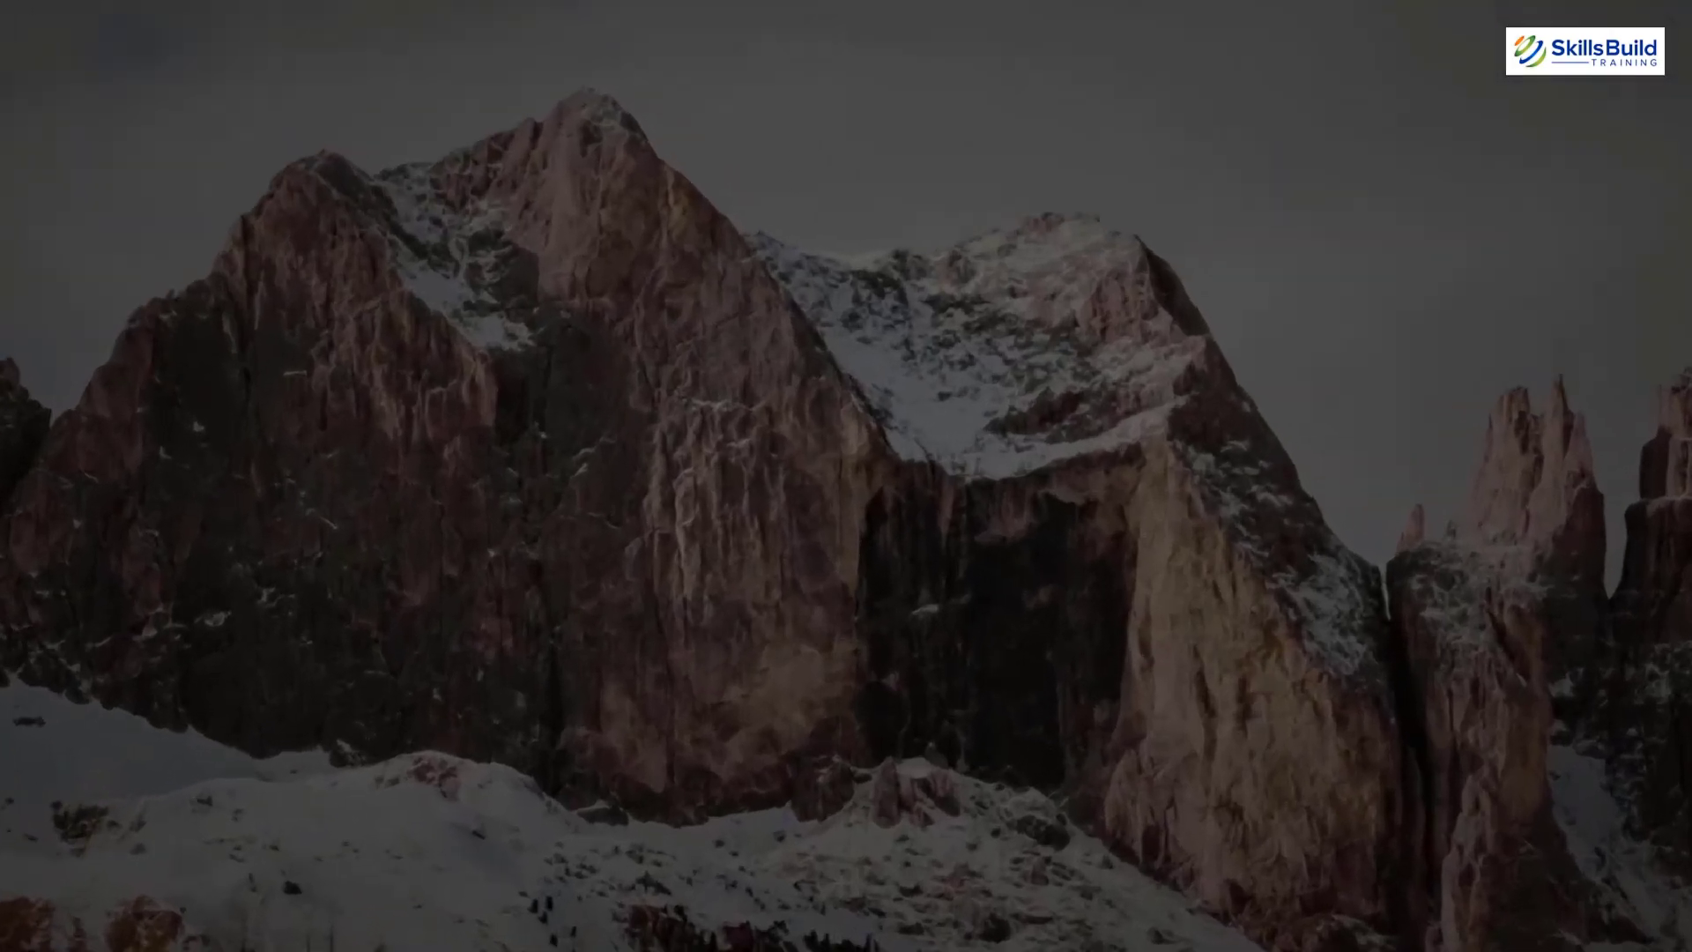
- Turn on Do Not Disturb from the Pop!_OS calendar panel and open the Activities overview
left_click(872, 141)
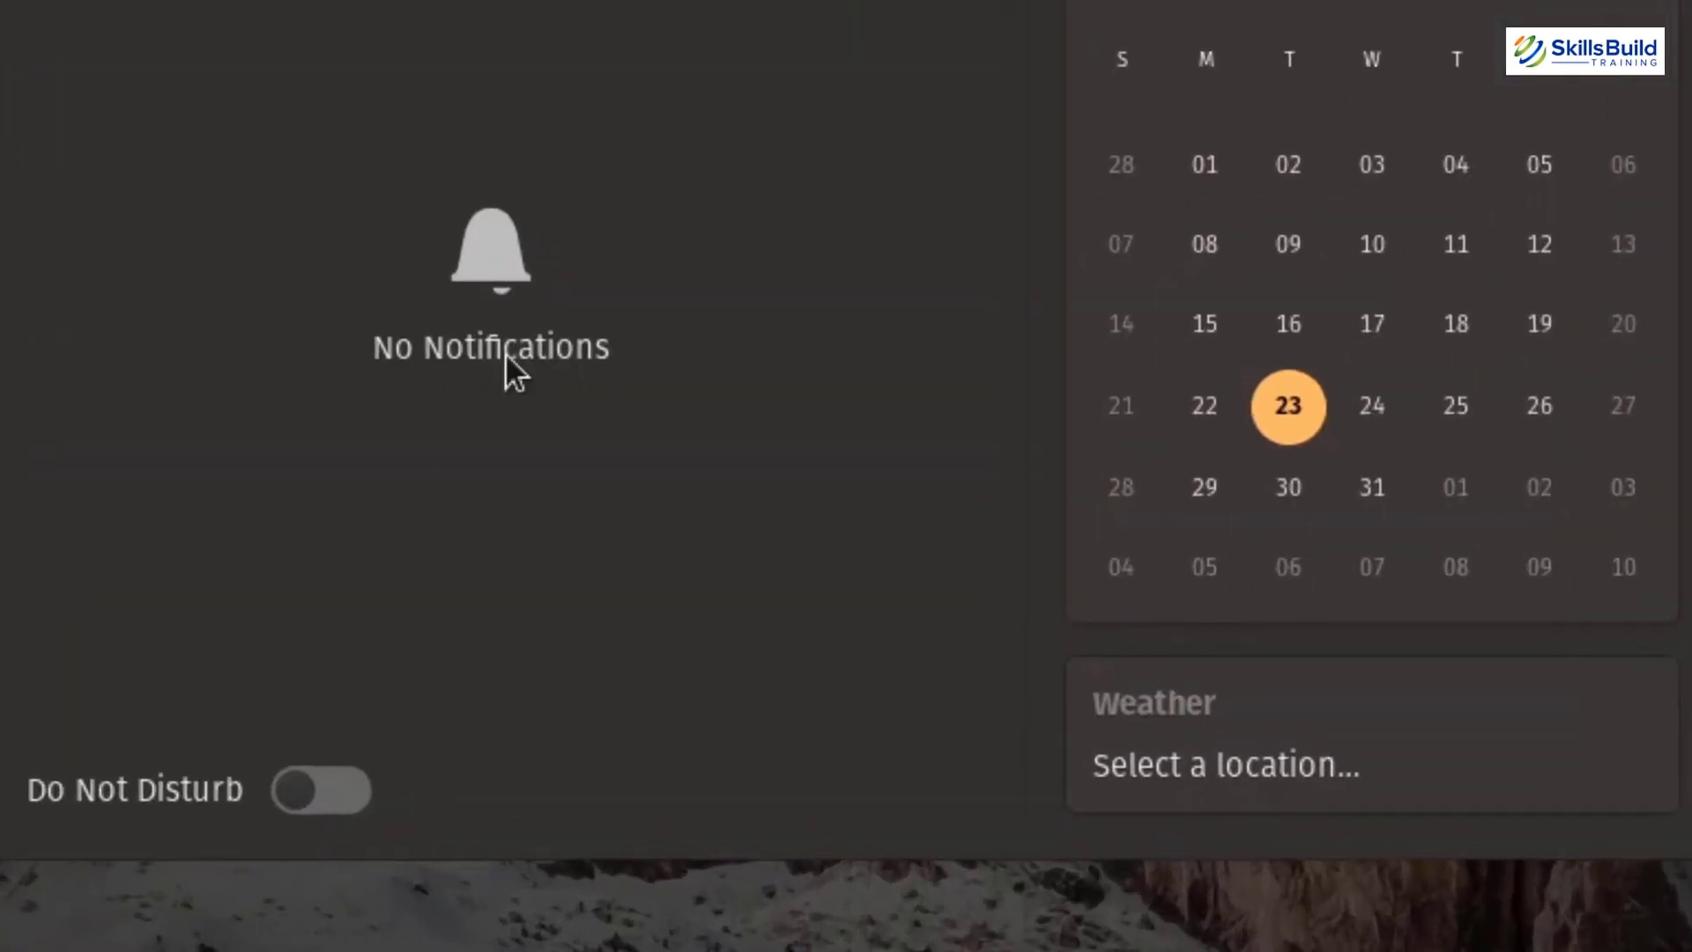
left_click(332, 790)
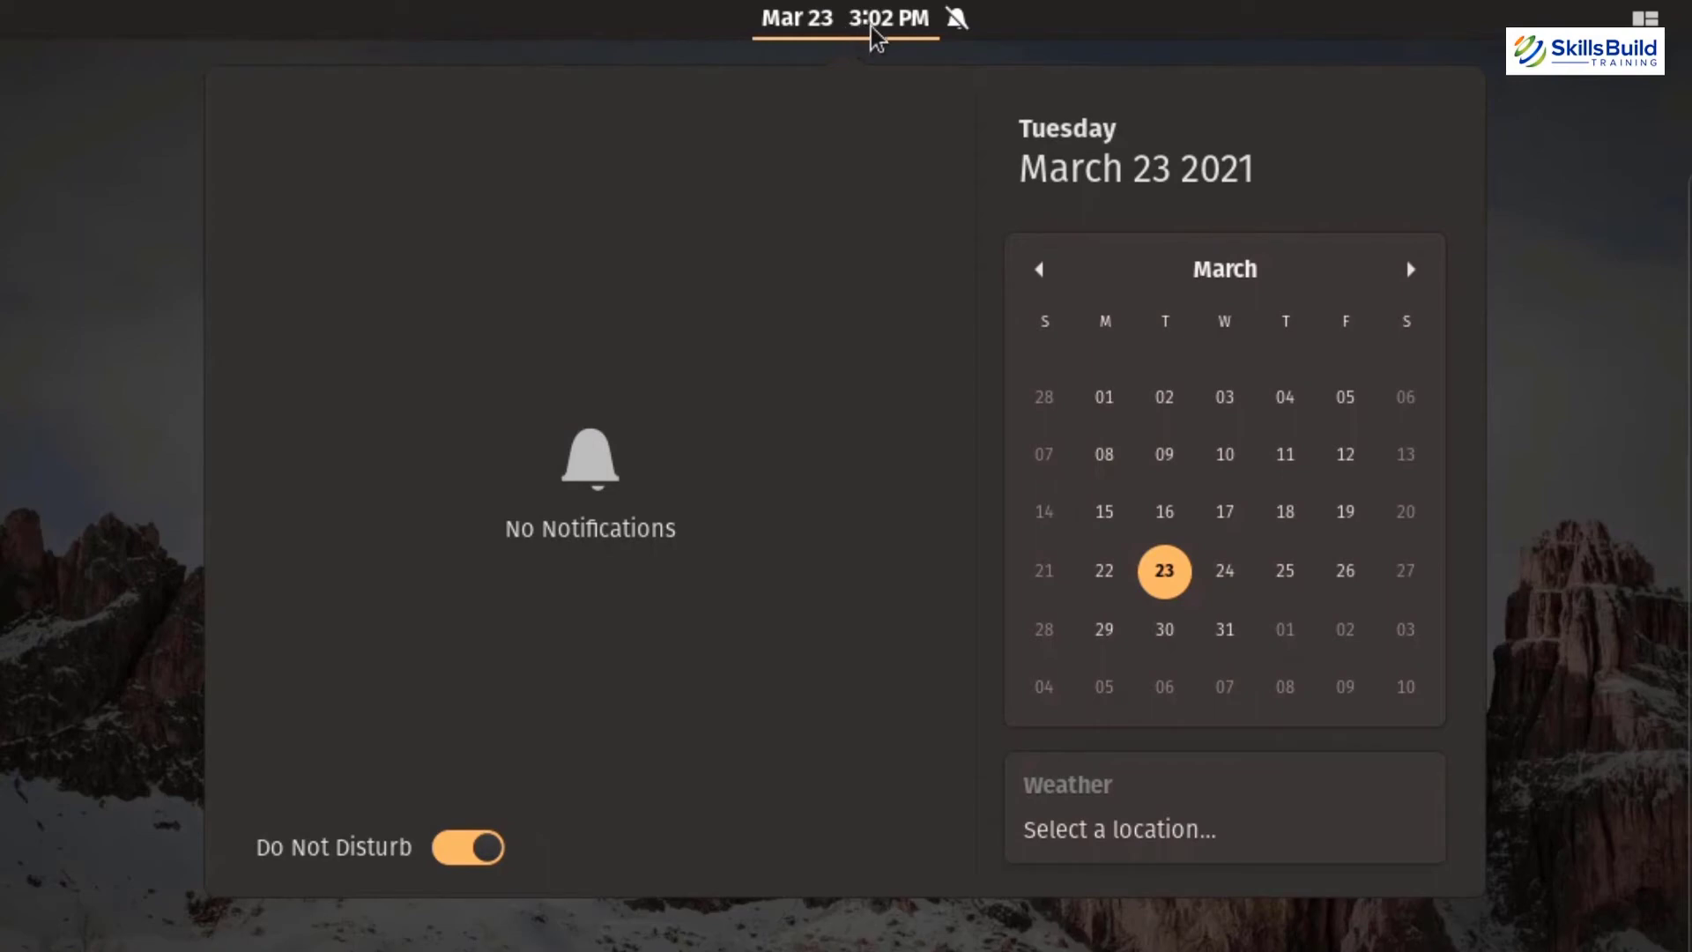
key("super")
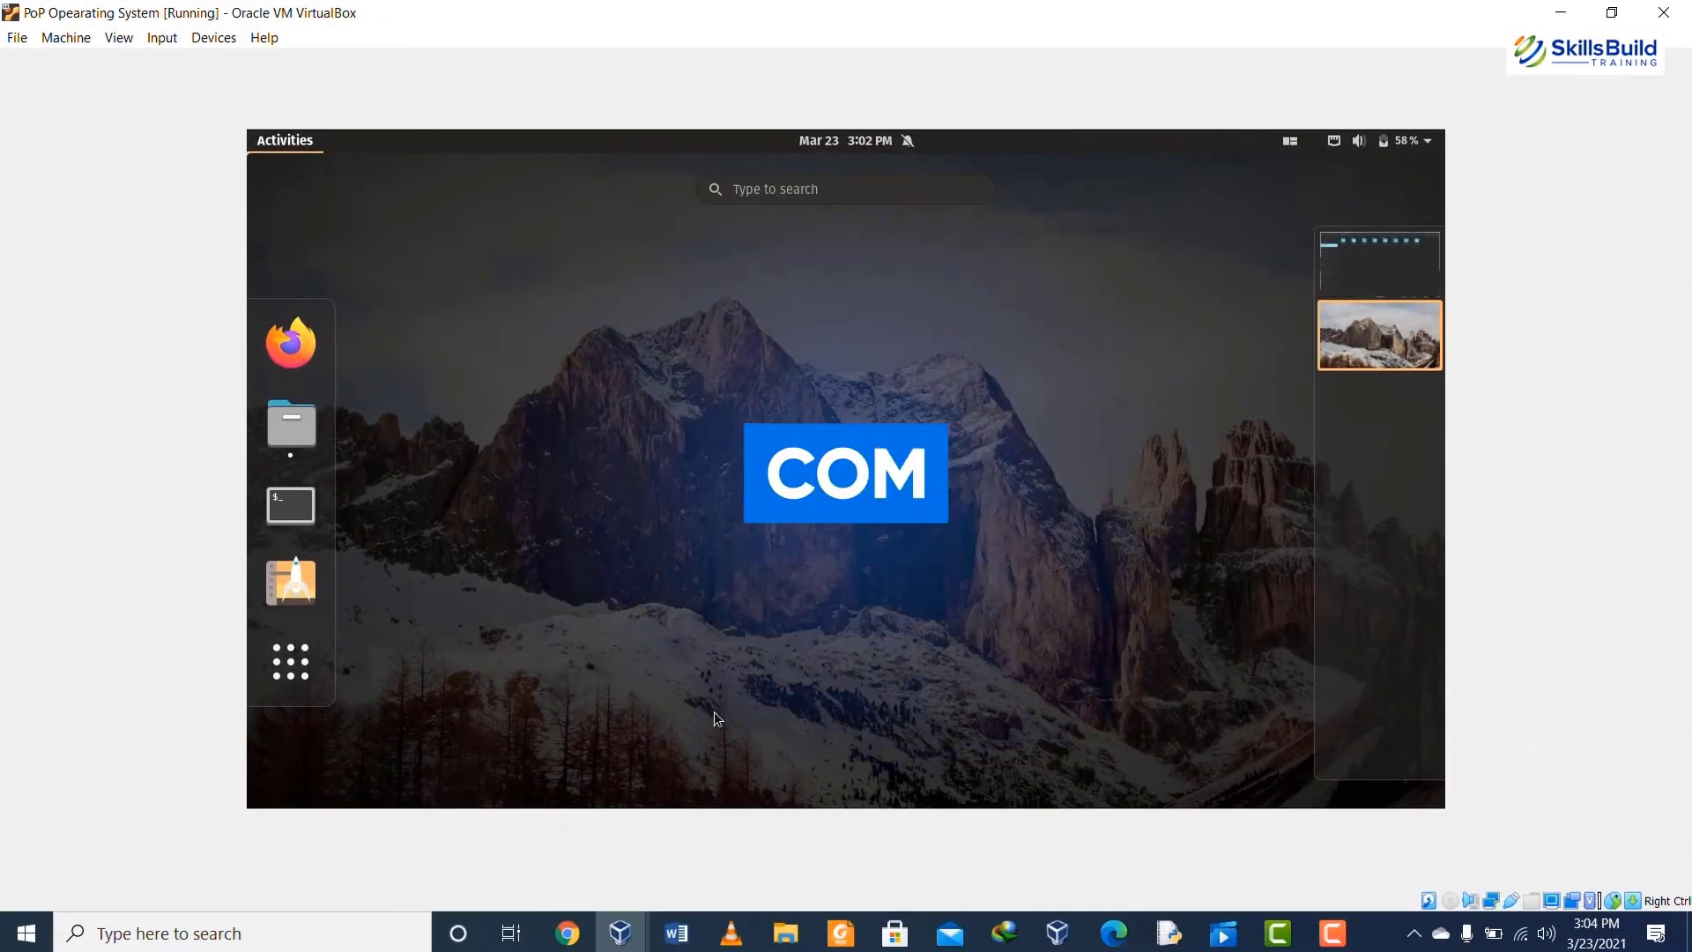
- Bring the Ubuntu window forward and scroll through the Ubuntu Wiki page
mouse_move(620, 933)
left_click(558, 859)
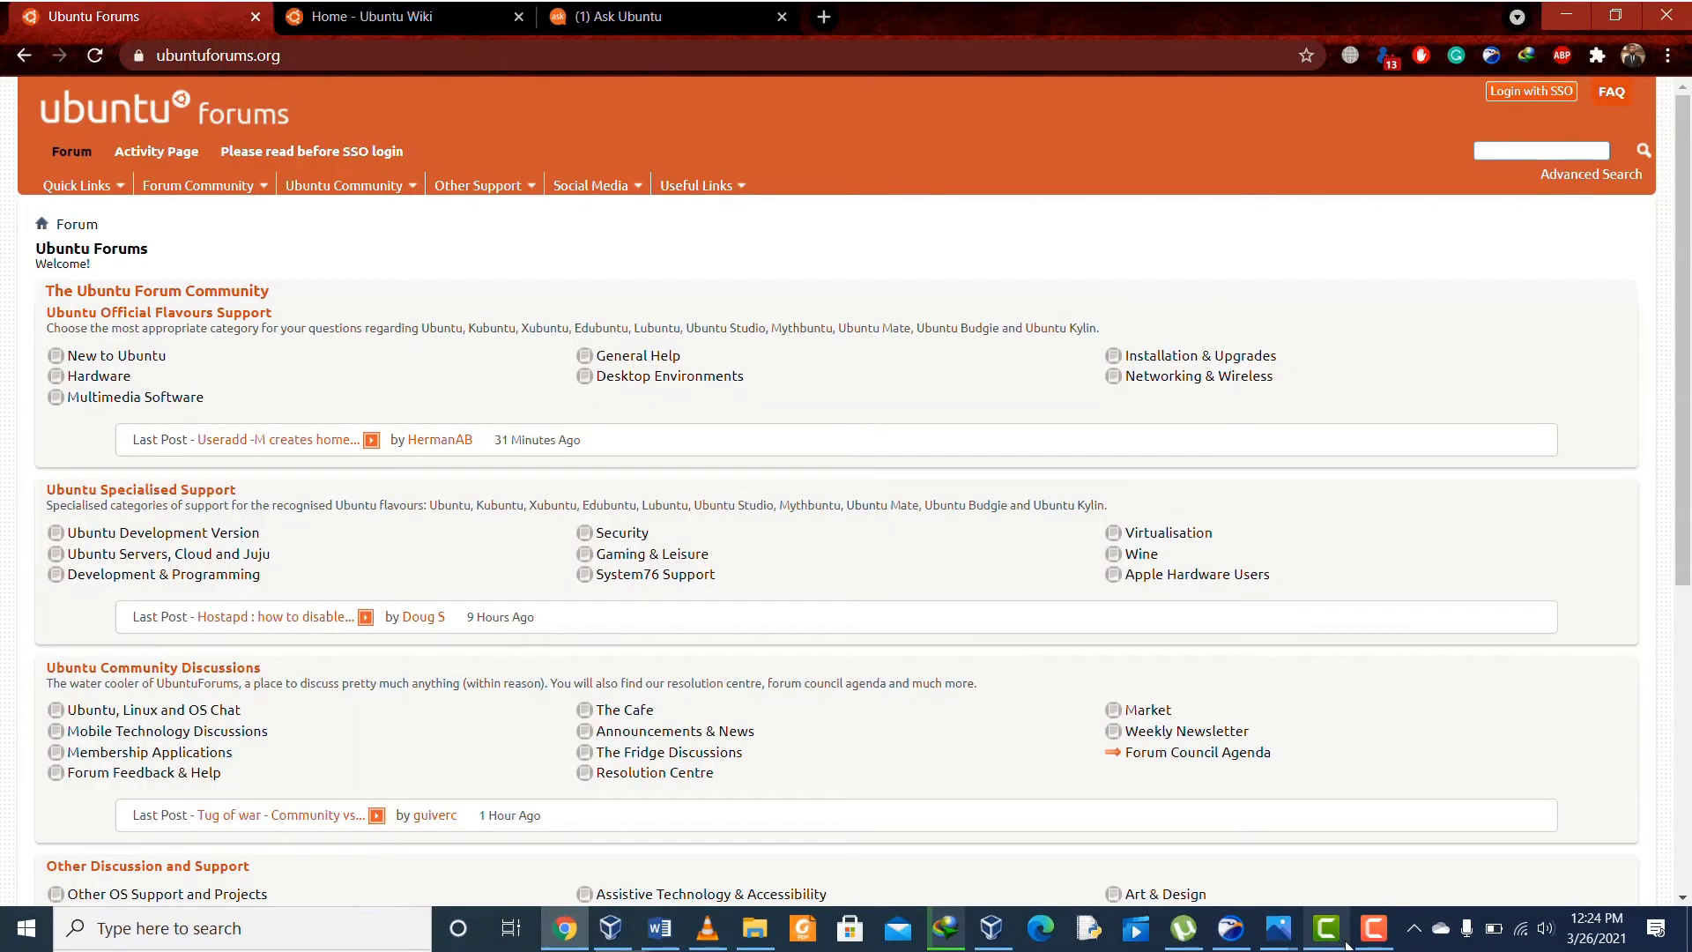
key("ctrl+Tab")
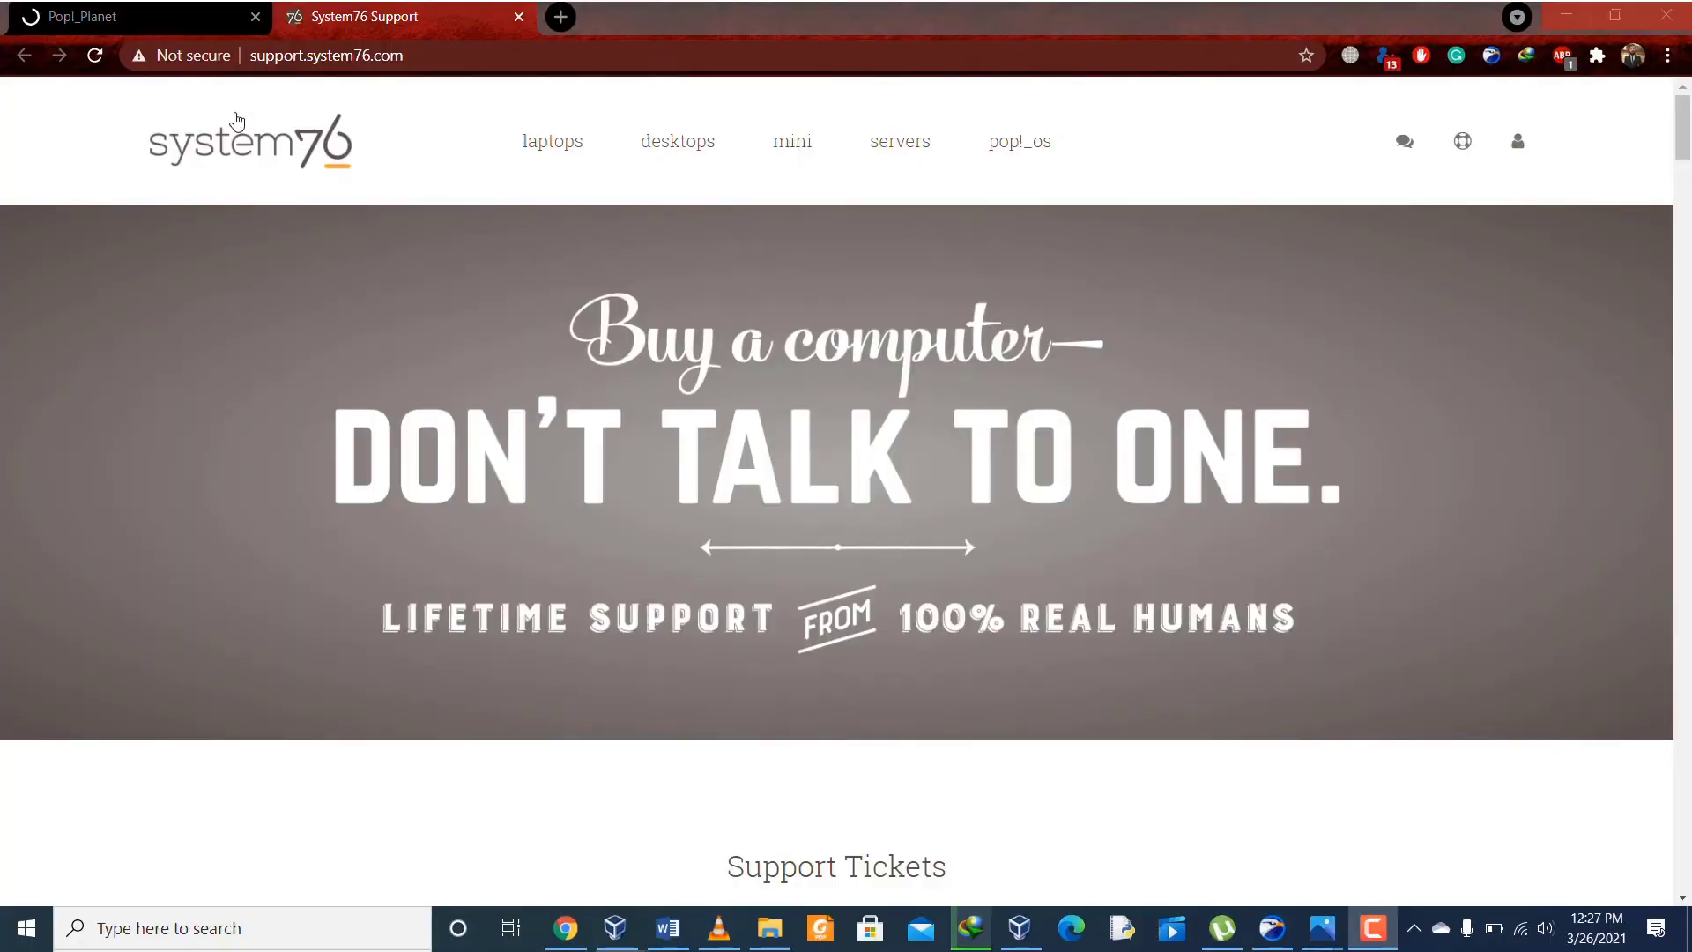
scroll(332, 282, "down", 5)
scroll(332, 283, "down", 12)
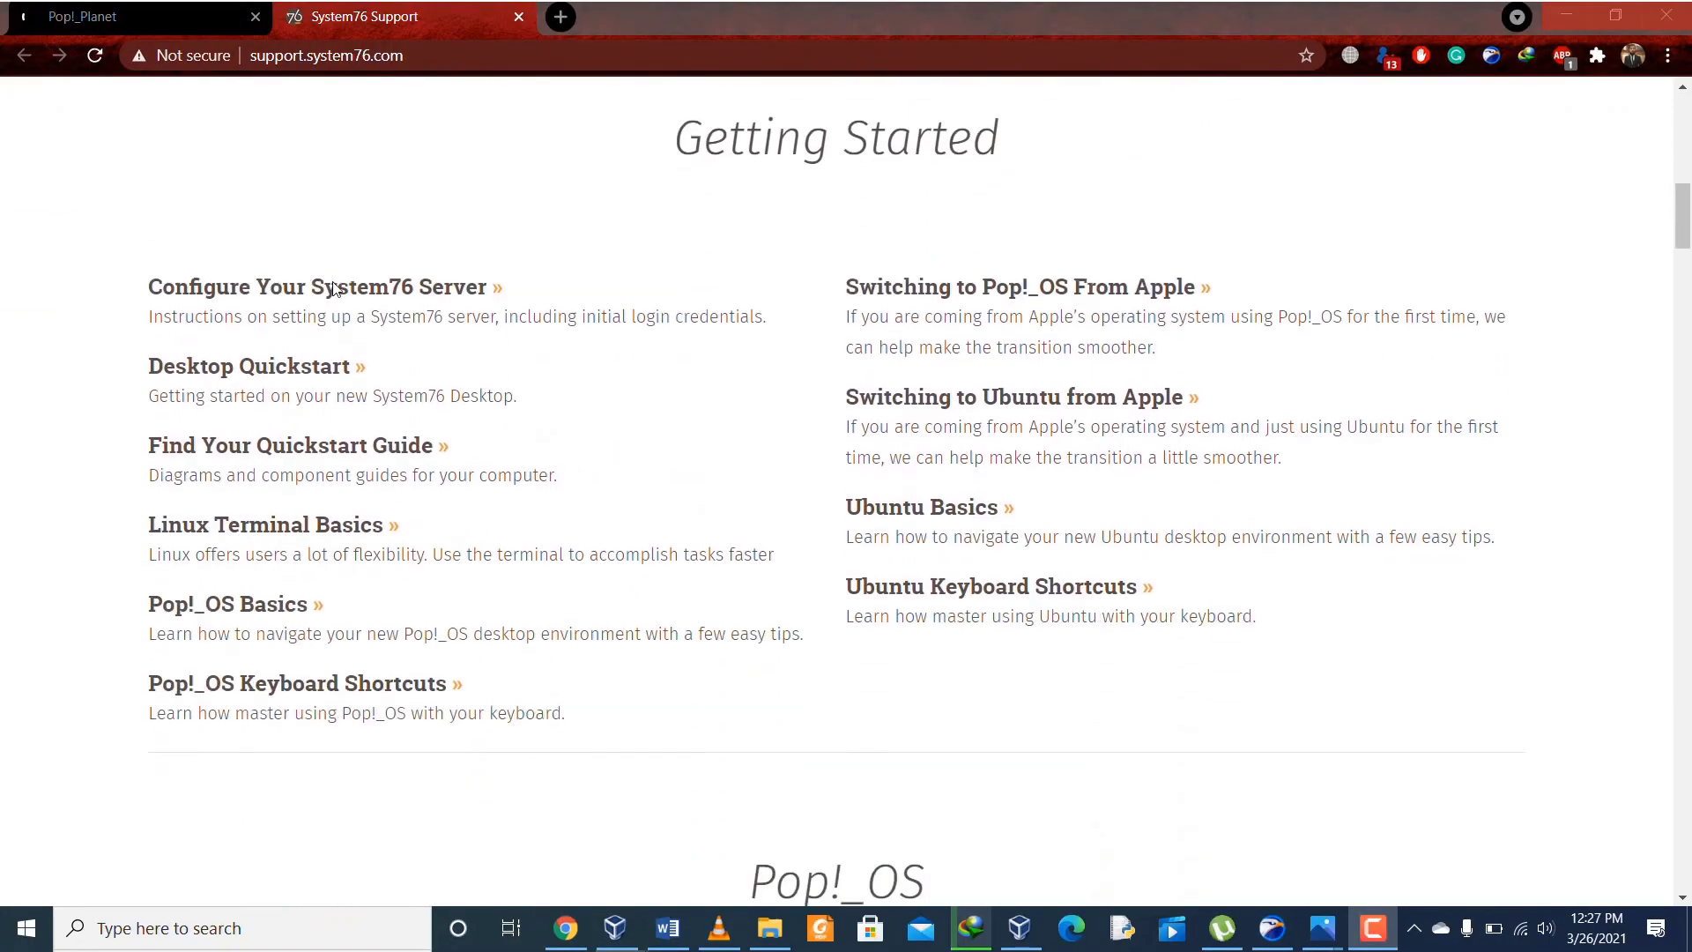
- Switch to the Pop!_Planet forums tab and scroll through the page
left_click(203, 16)
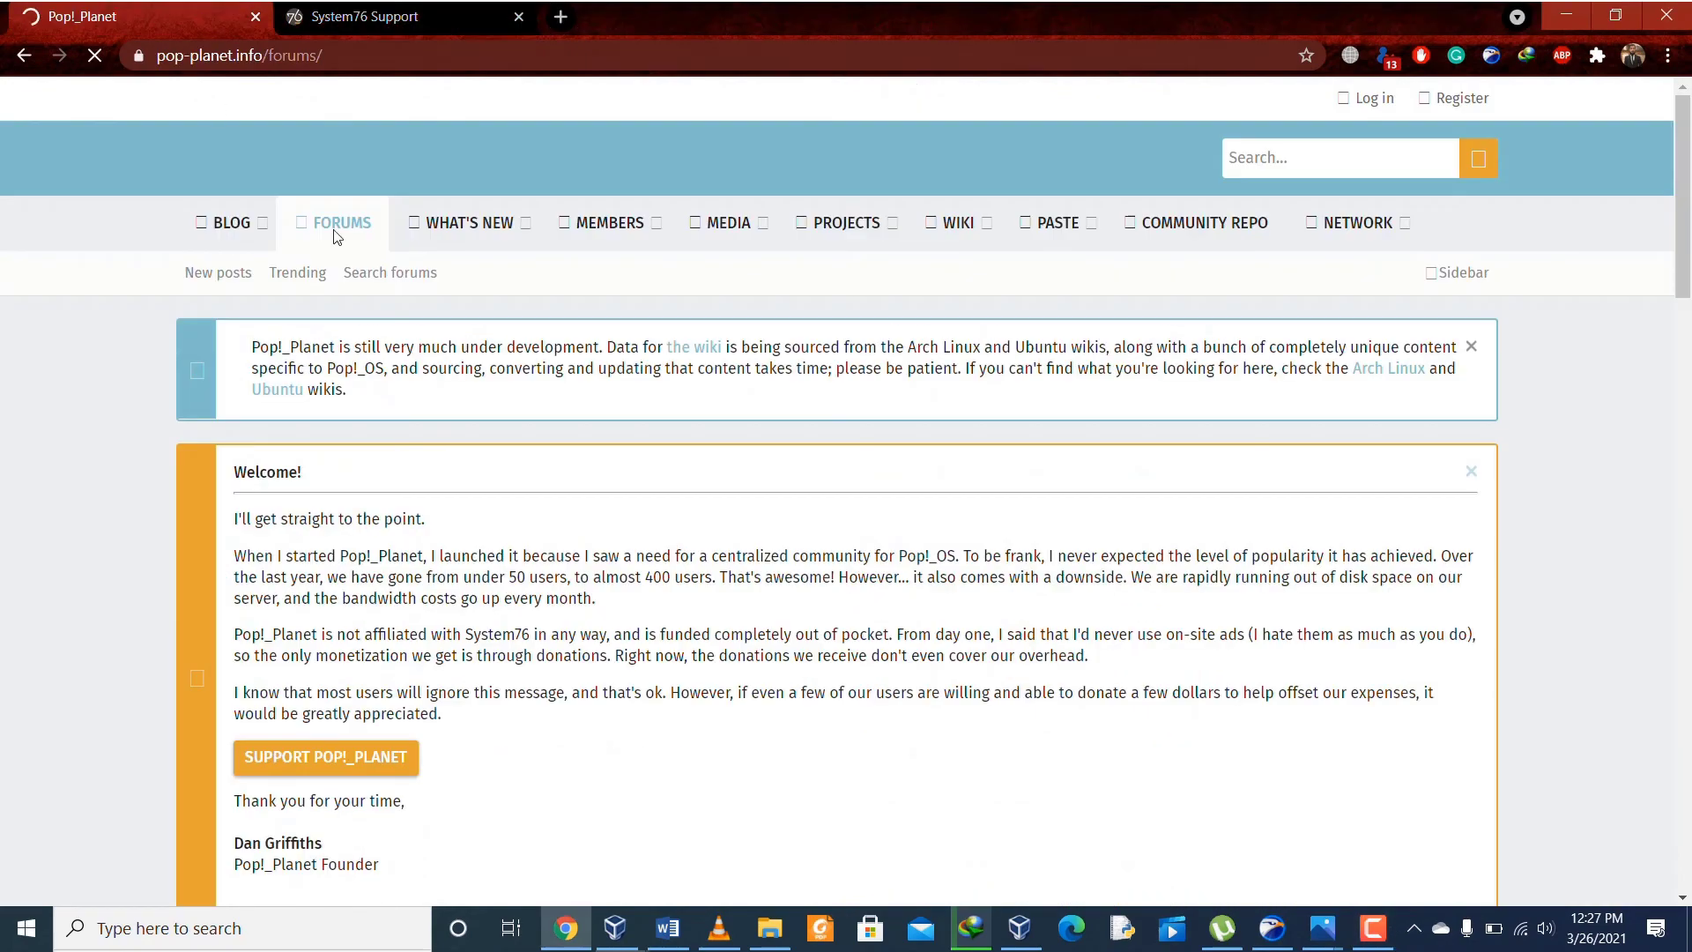
scroll(397, 368, "down", 7)
scroll(398, 369, "down", 6)
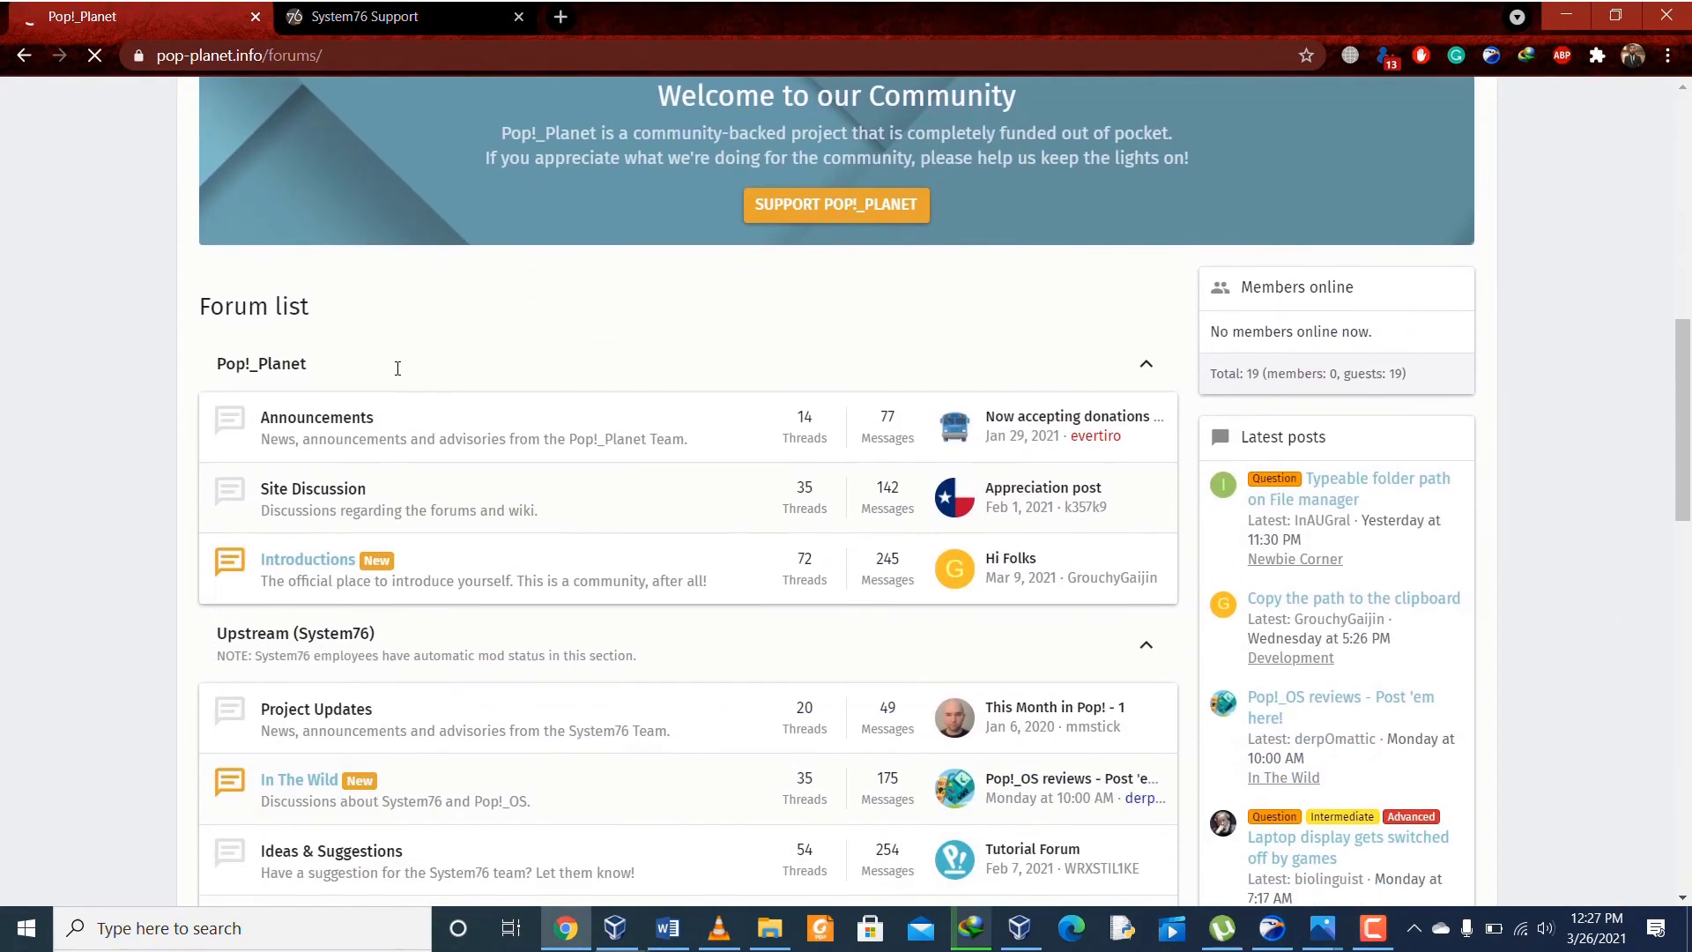
scroll(397, 376, "down", 2)
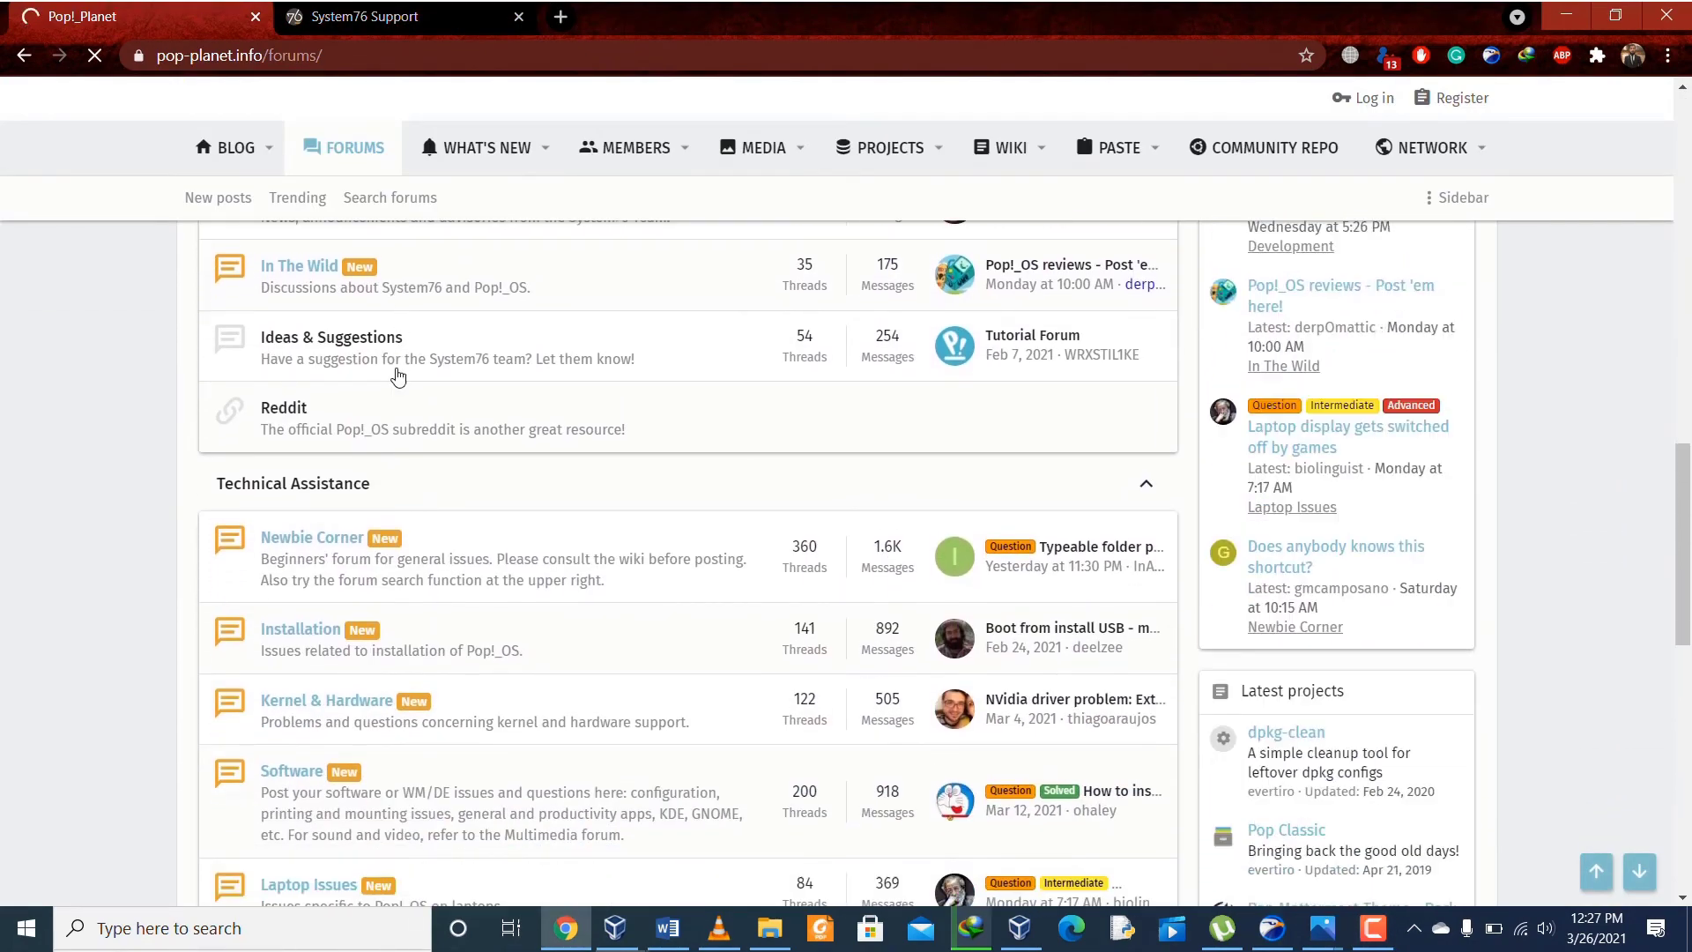
scroll(480, 215, "up", 3)
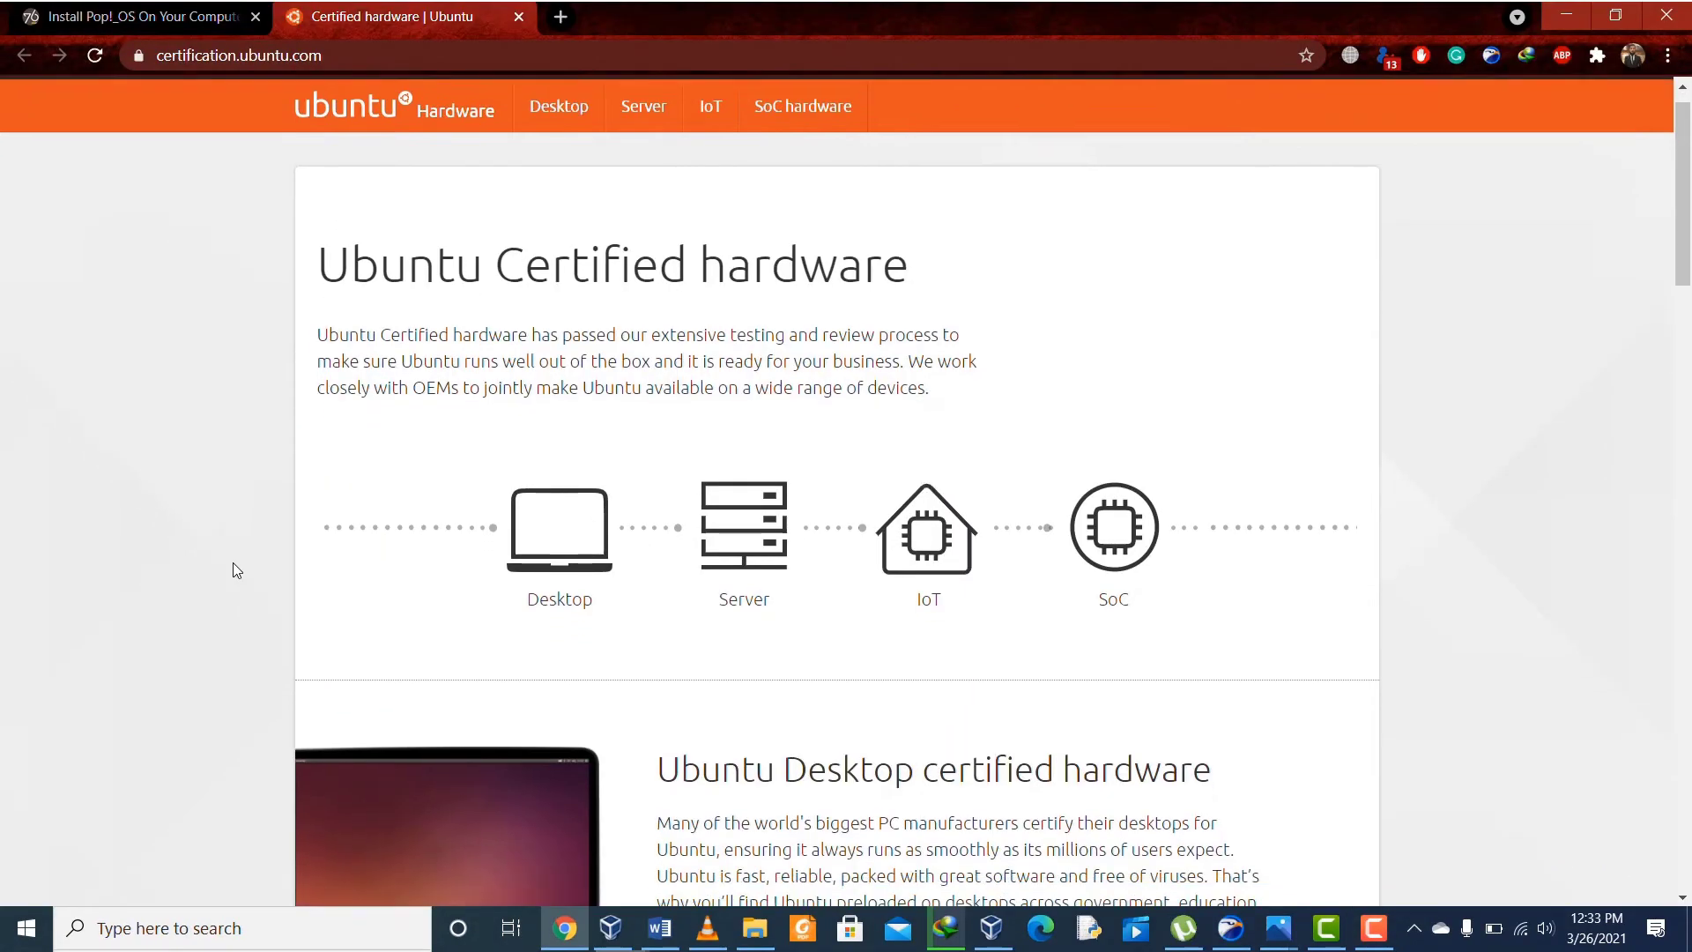
- Scroll the Ubuntu certified hardware page, then scroll through the Pop!_OS install article
scroll(233, 563, "down", 3)
scroll(233, 563, "down", 18)
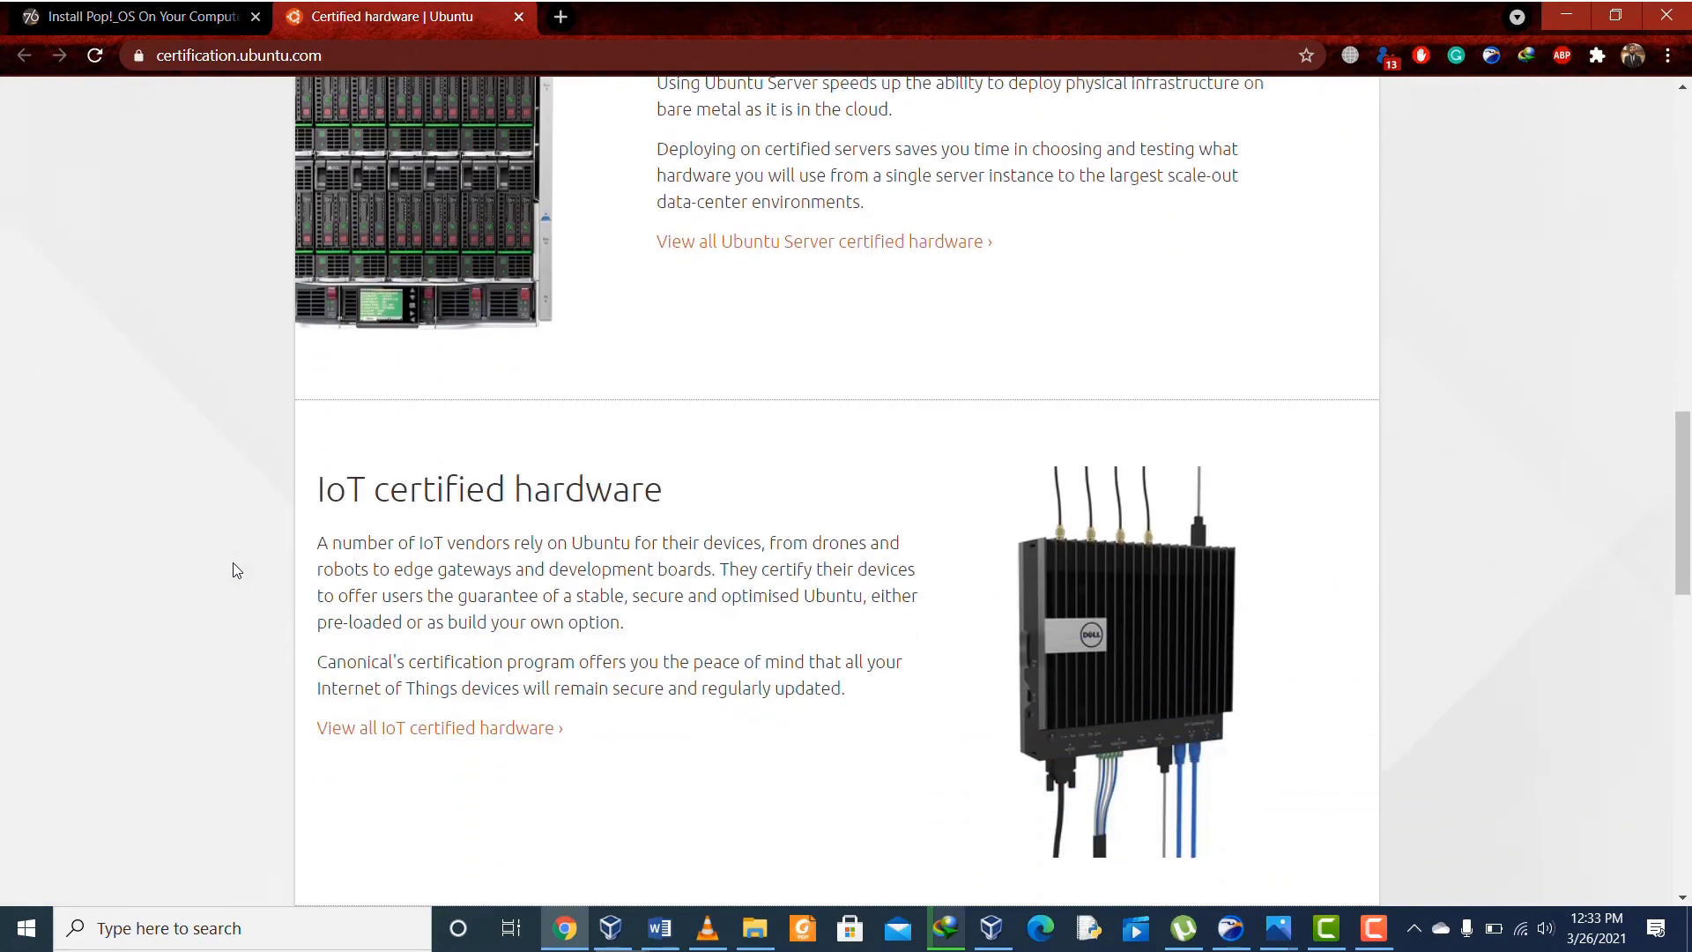
scroll(232, 563, "down", 8)
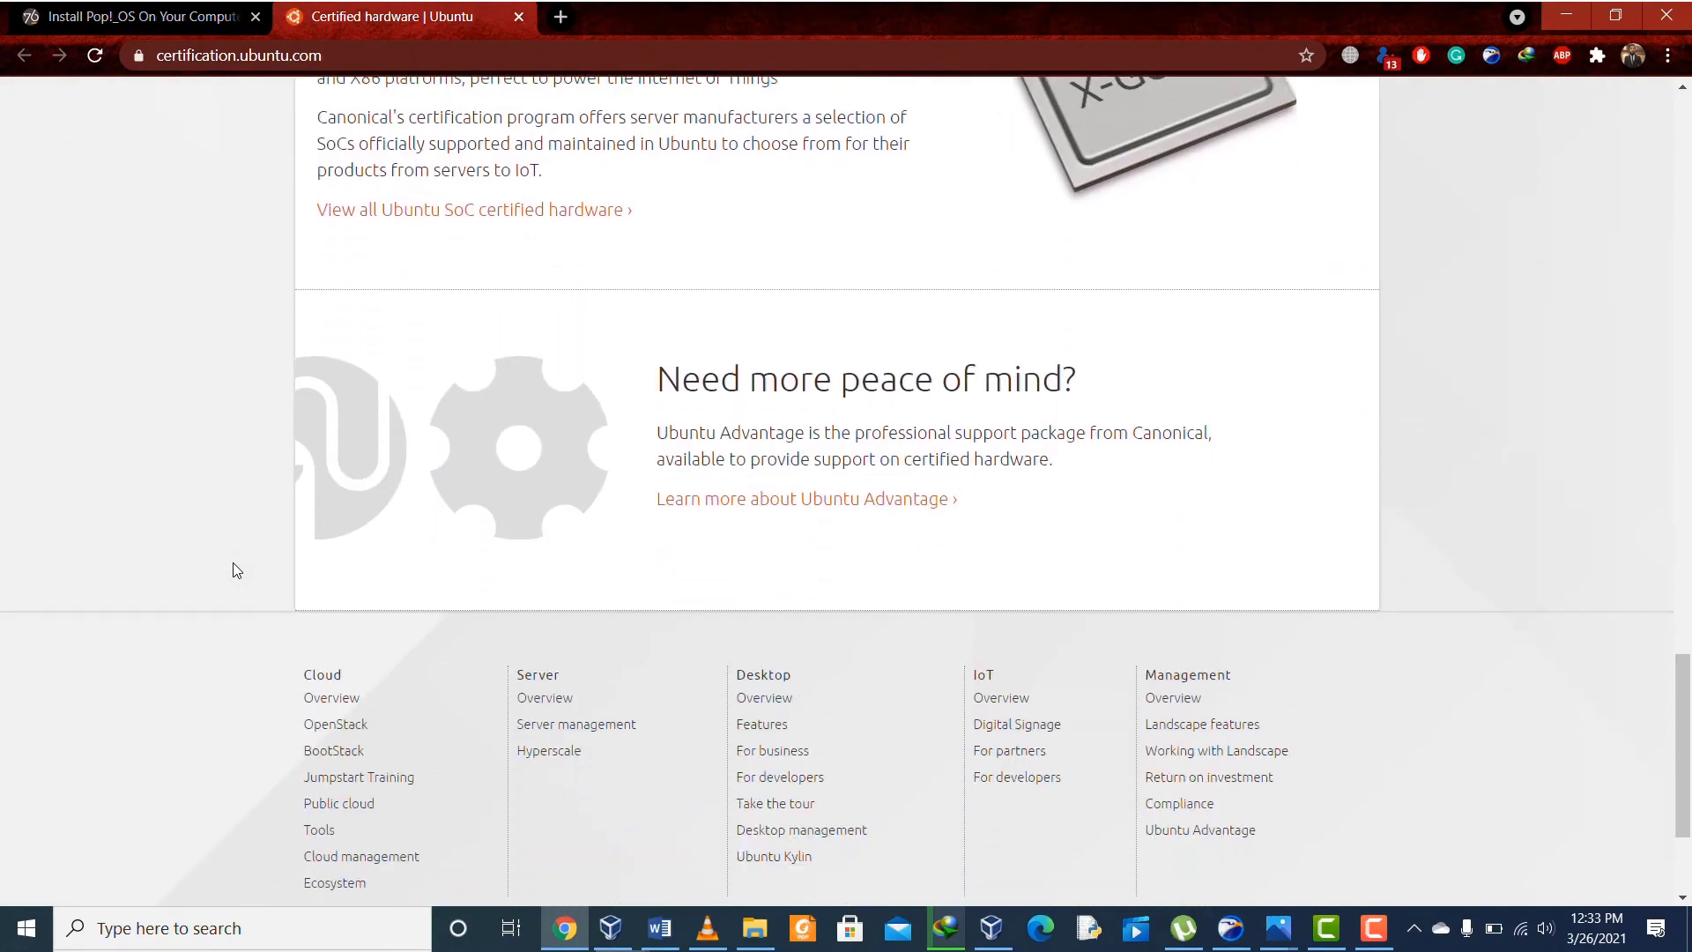
key("ctrl+shift+Tab")
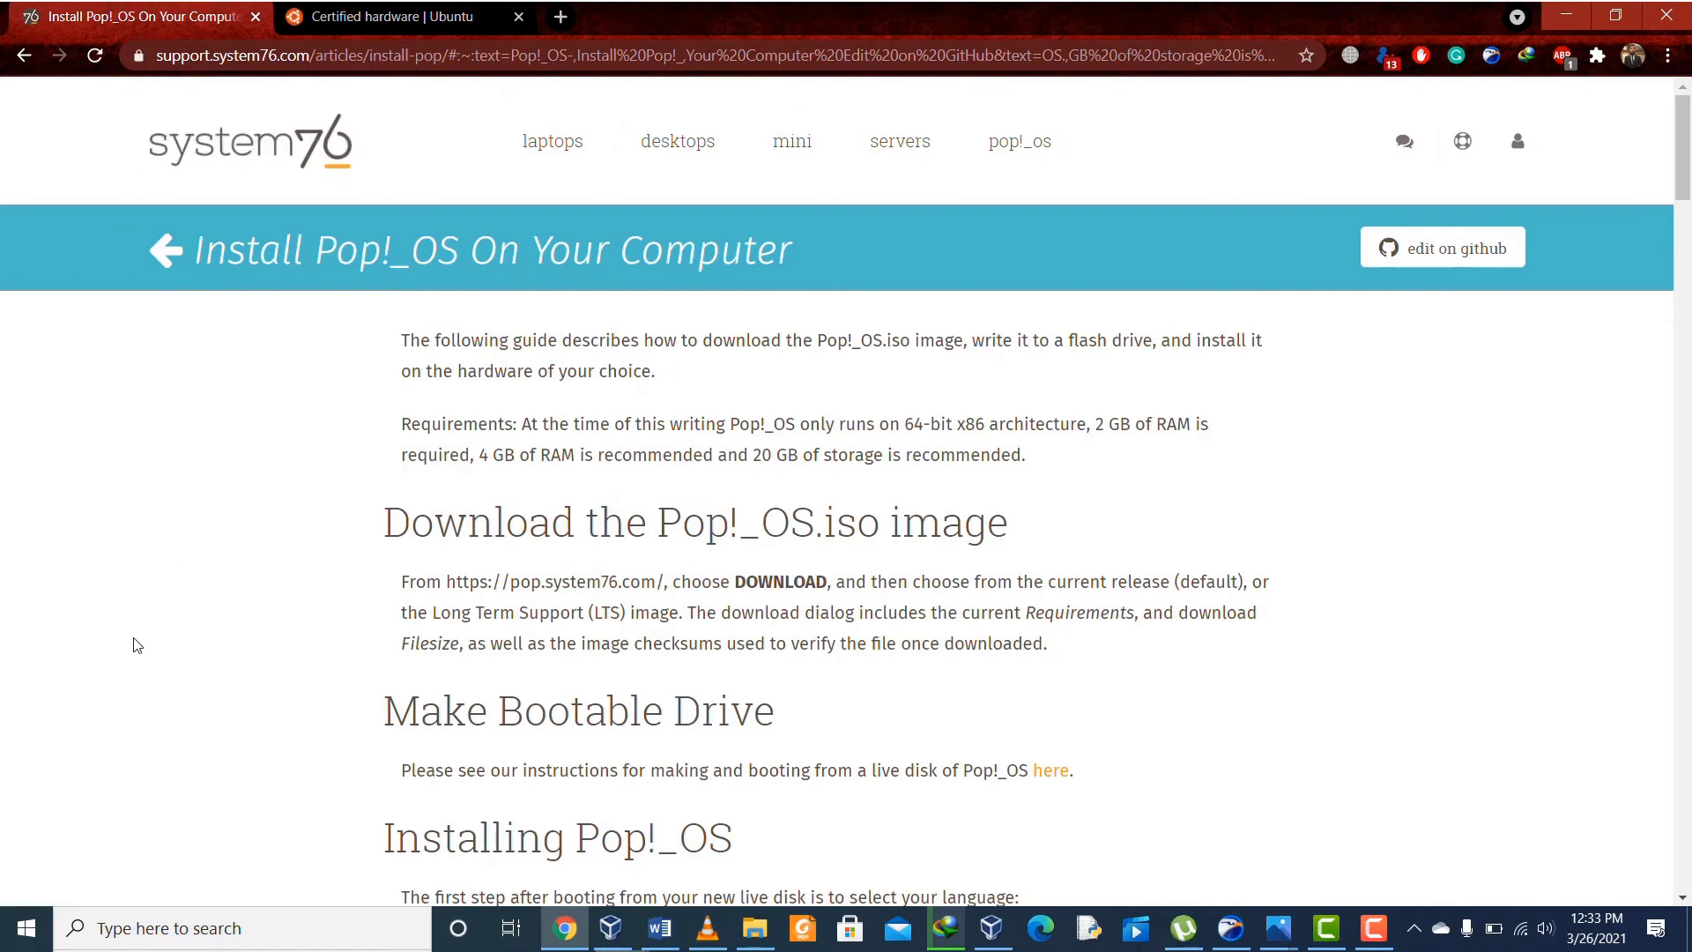
scroll(137, 645, "down", 5)
scroll(137, 645, "down", 15)
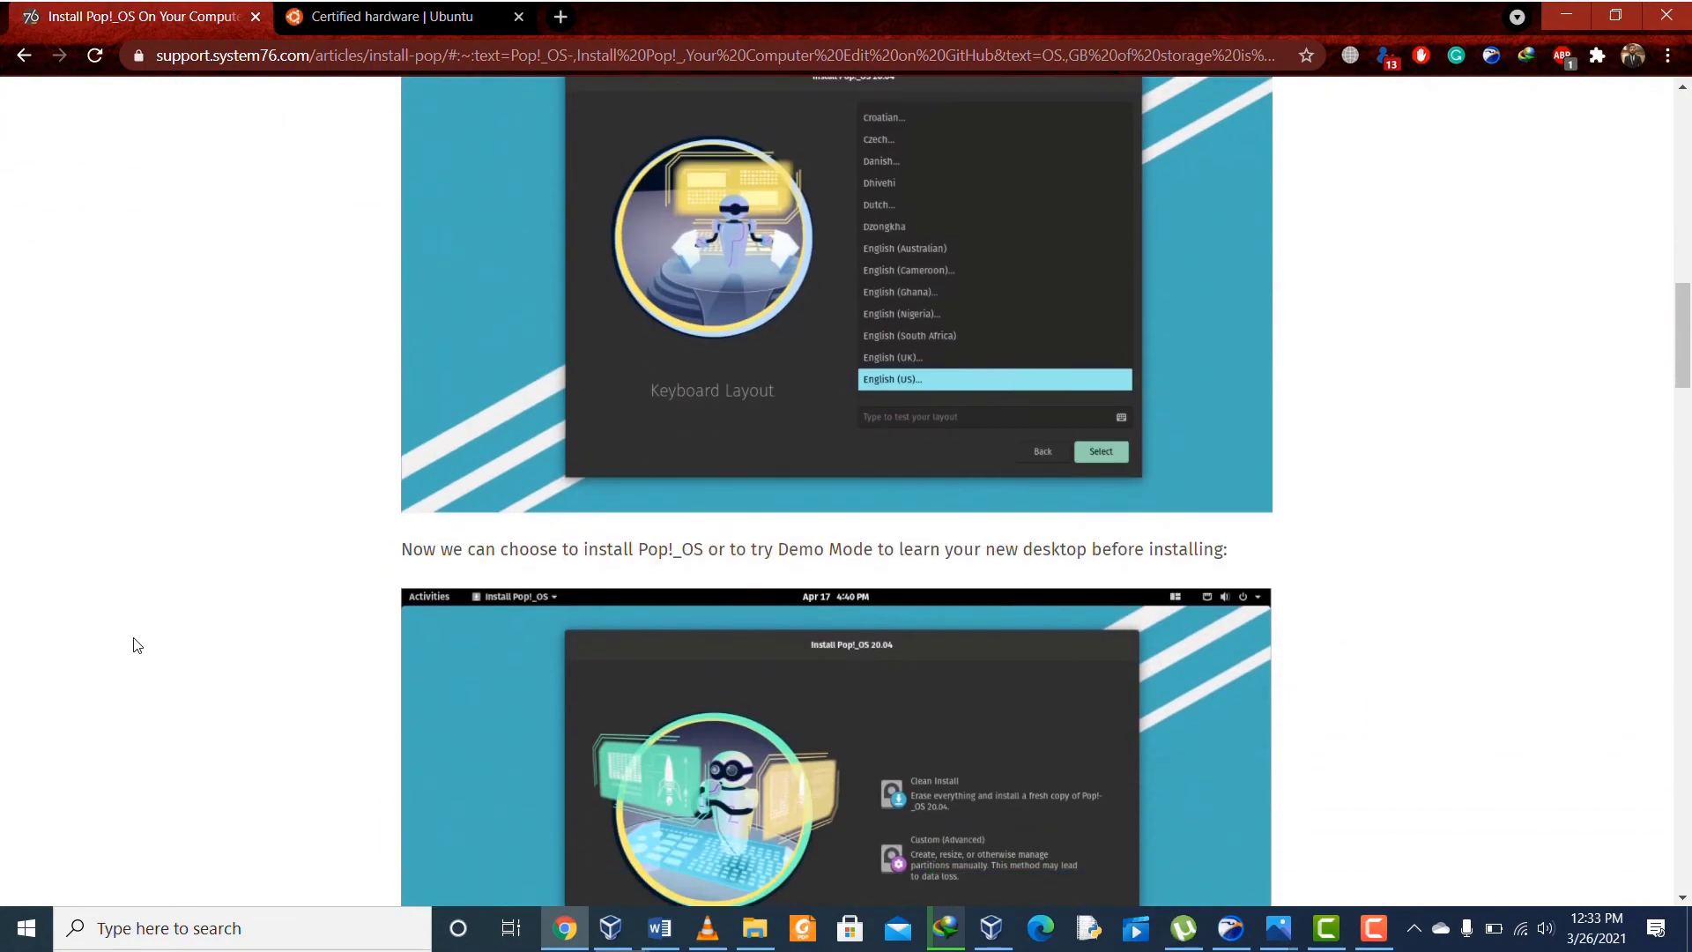
scroll(137, 645, "down", 8)
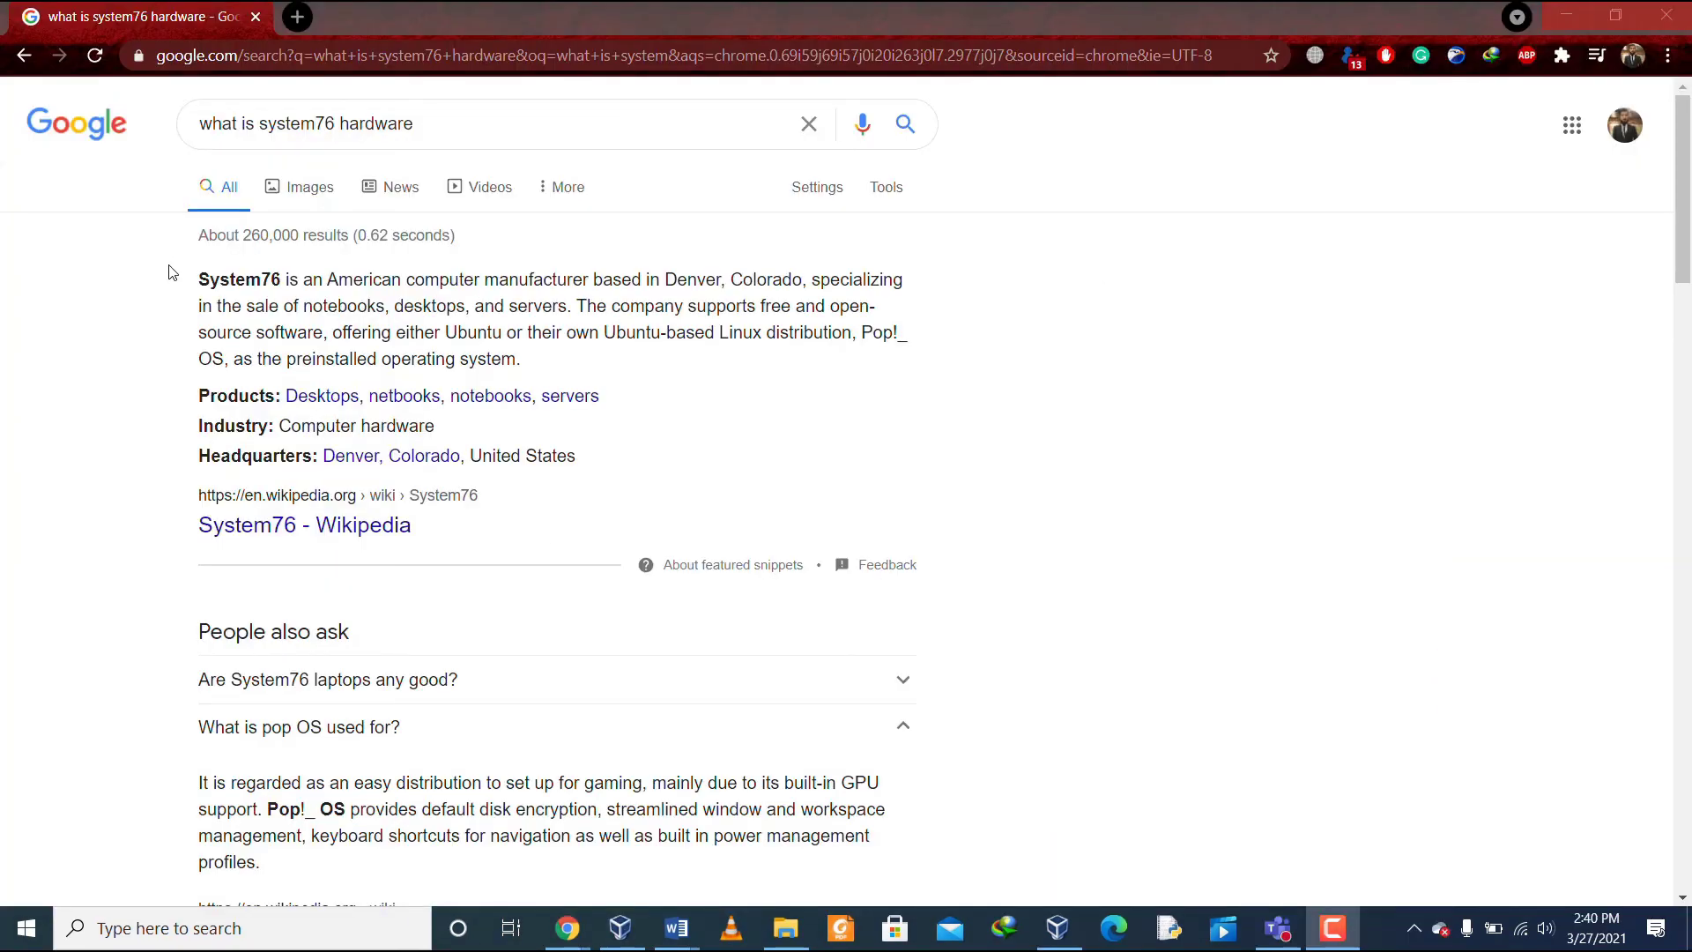
- Highlight the System76 description and preinstalled-OS sentence in the search snippet, then clear the selection
left_click_drag(200, 279, 588, 465)
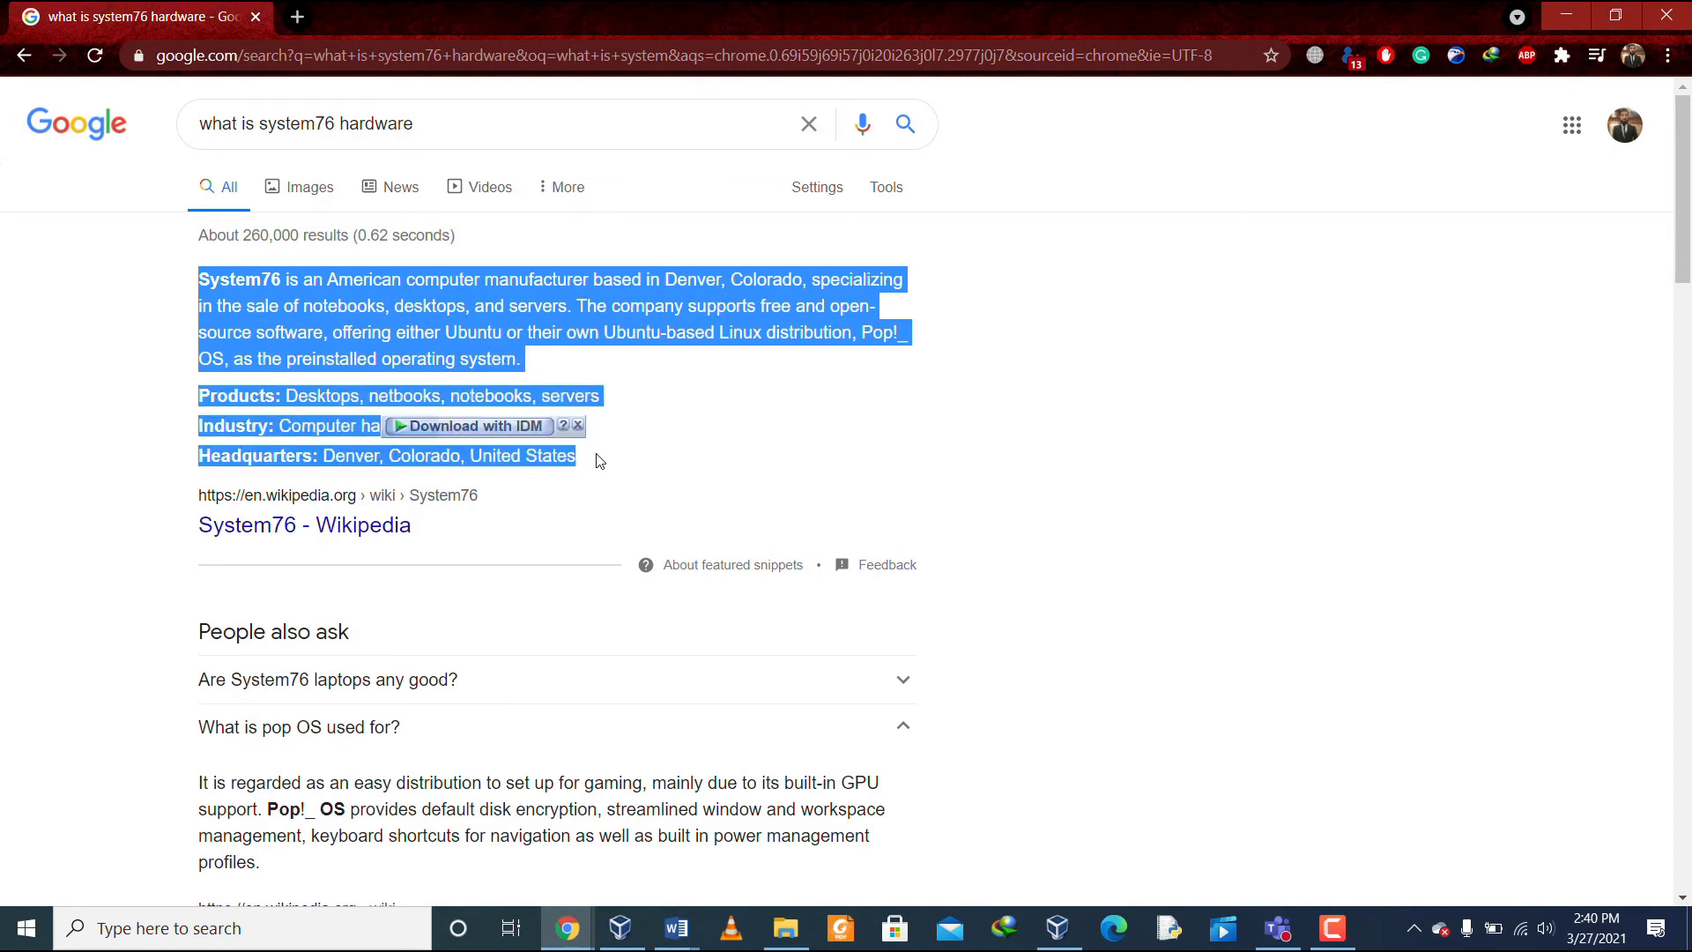
left_click(730, 405)
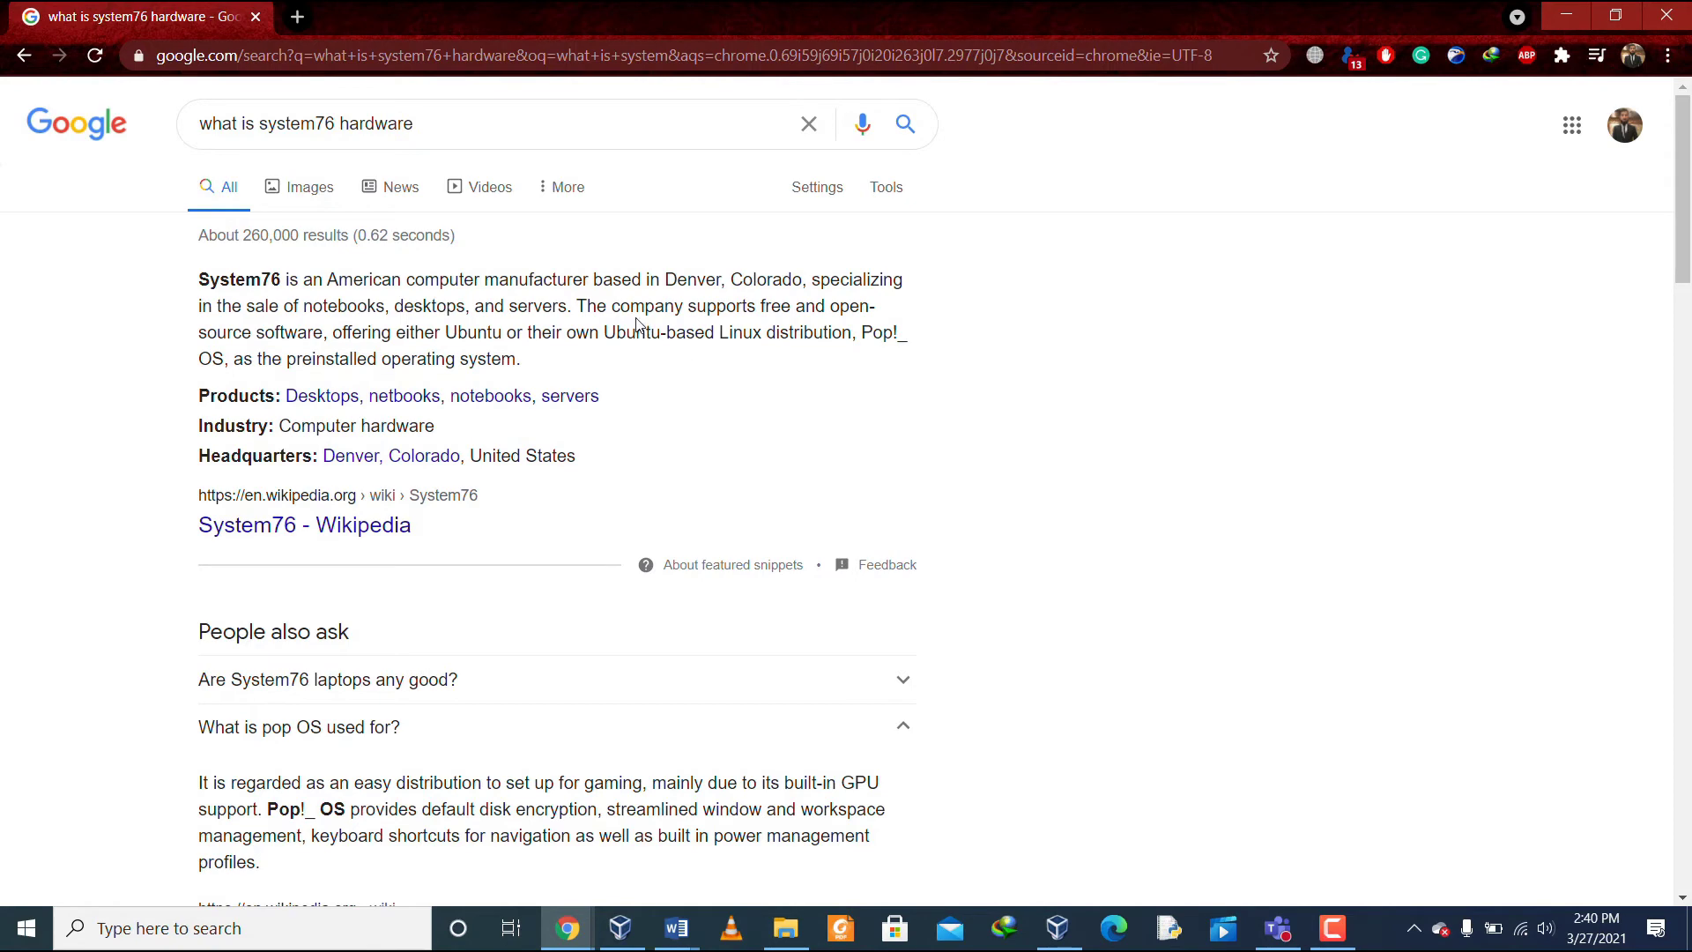
left_click_drag(582, 306, 529, 353)
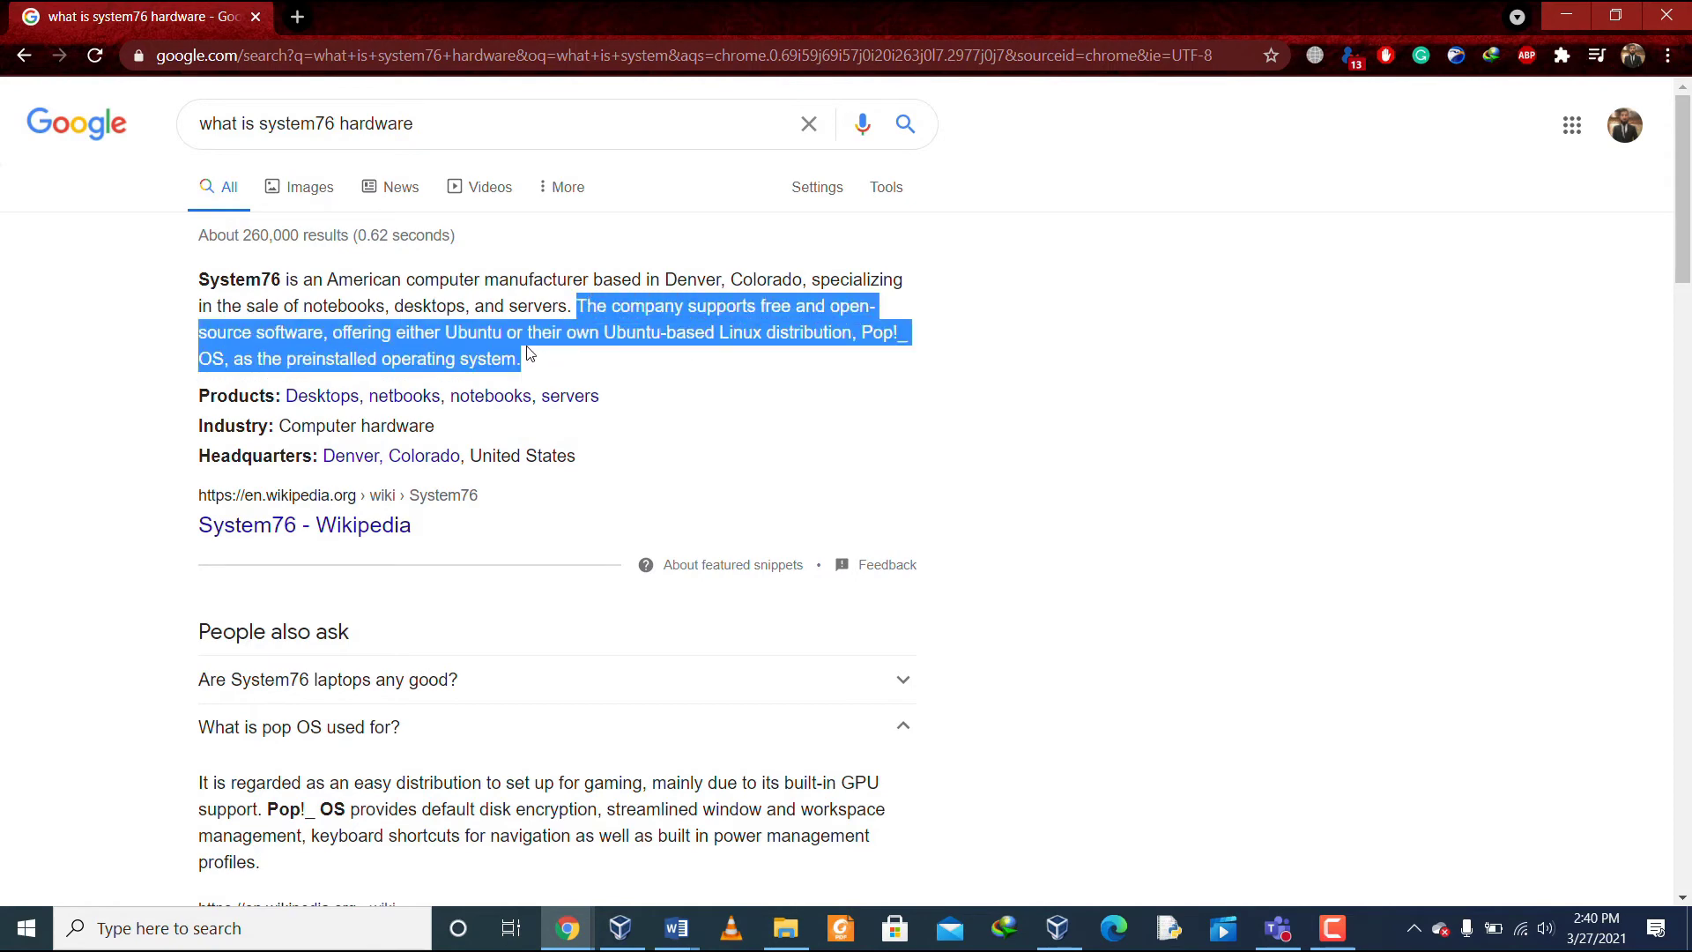
triple_click(618, 356)
left_click(733, 405)
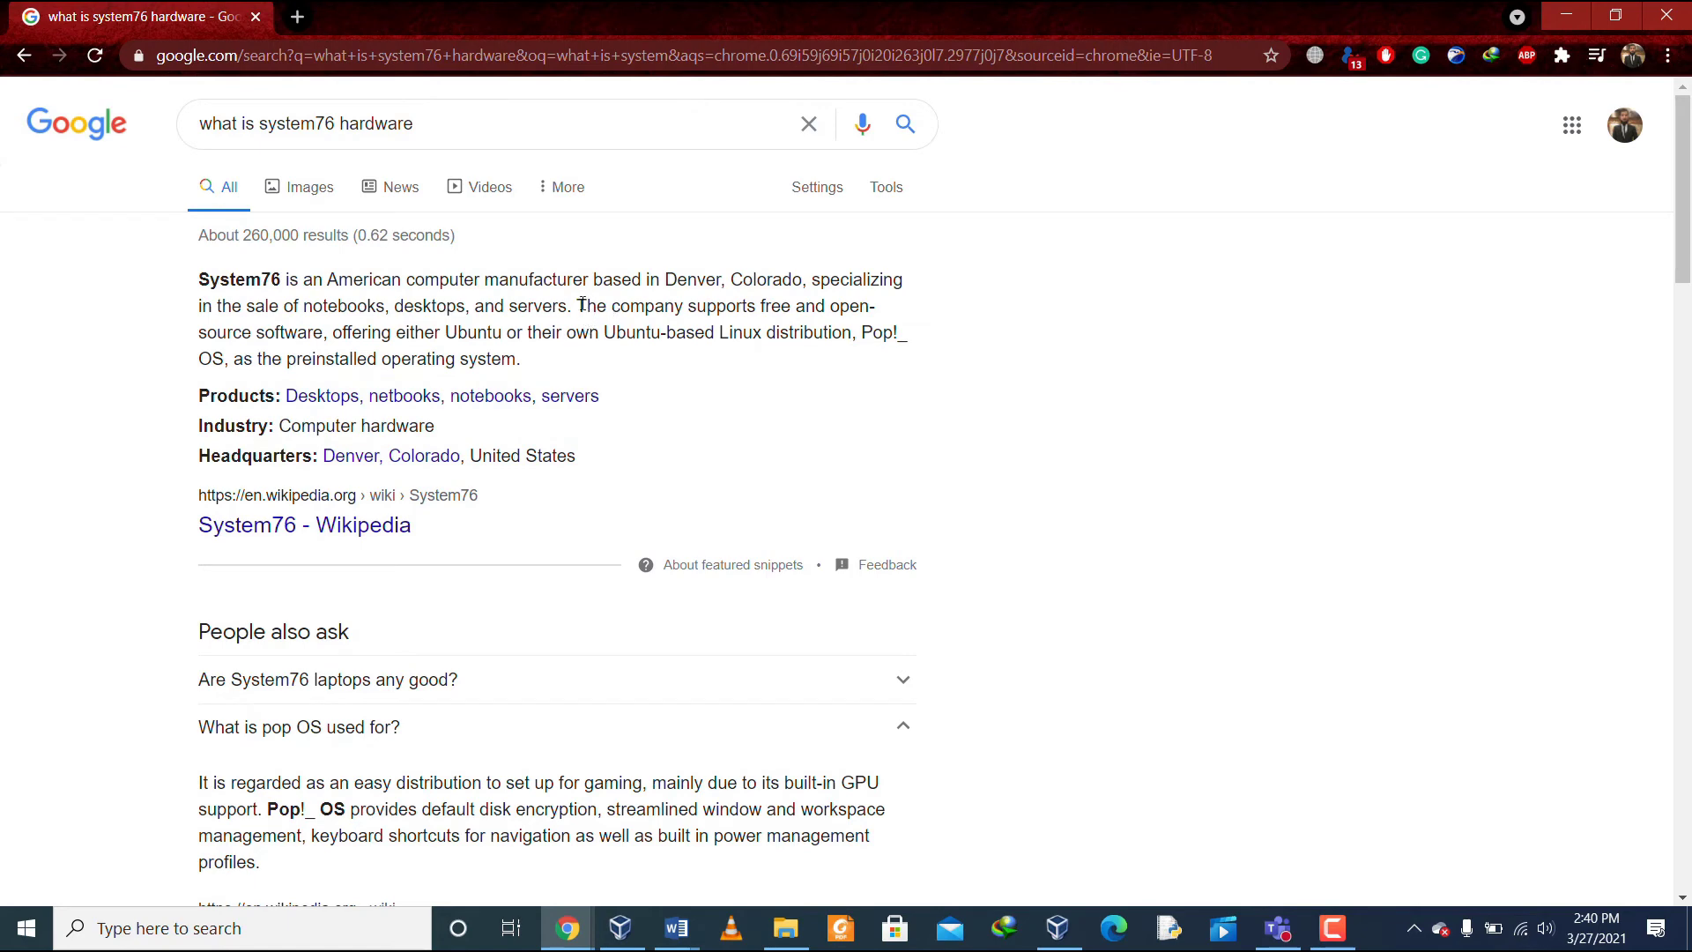
left_click_drag(582, 306, 532, 355)
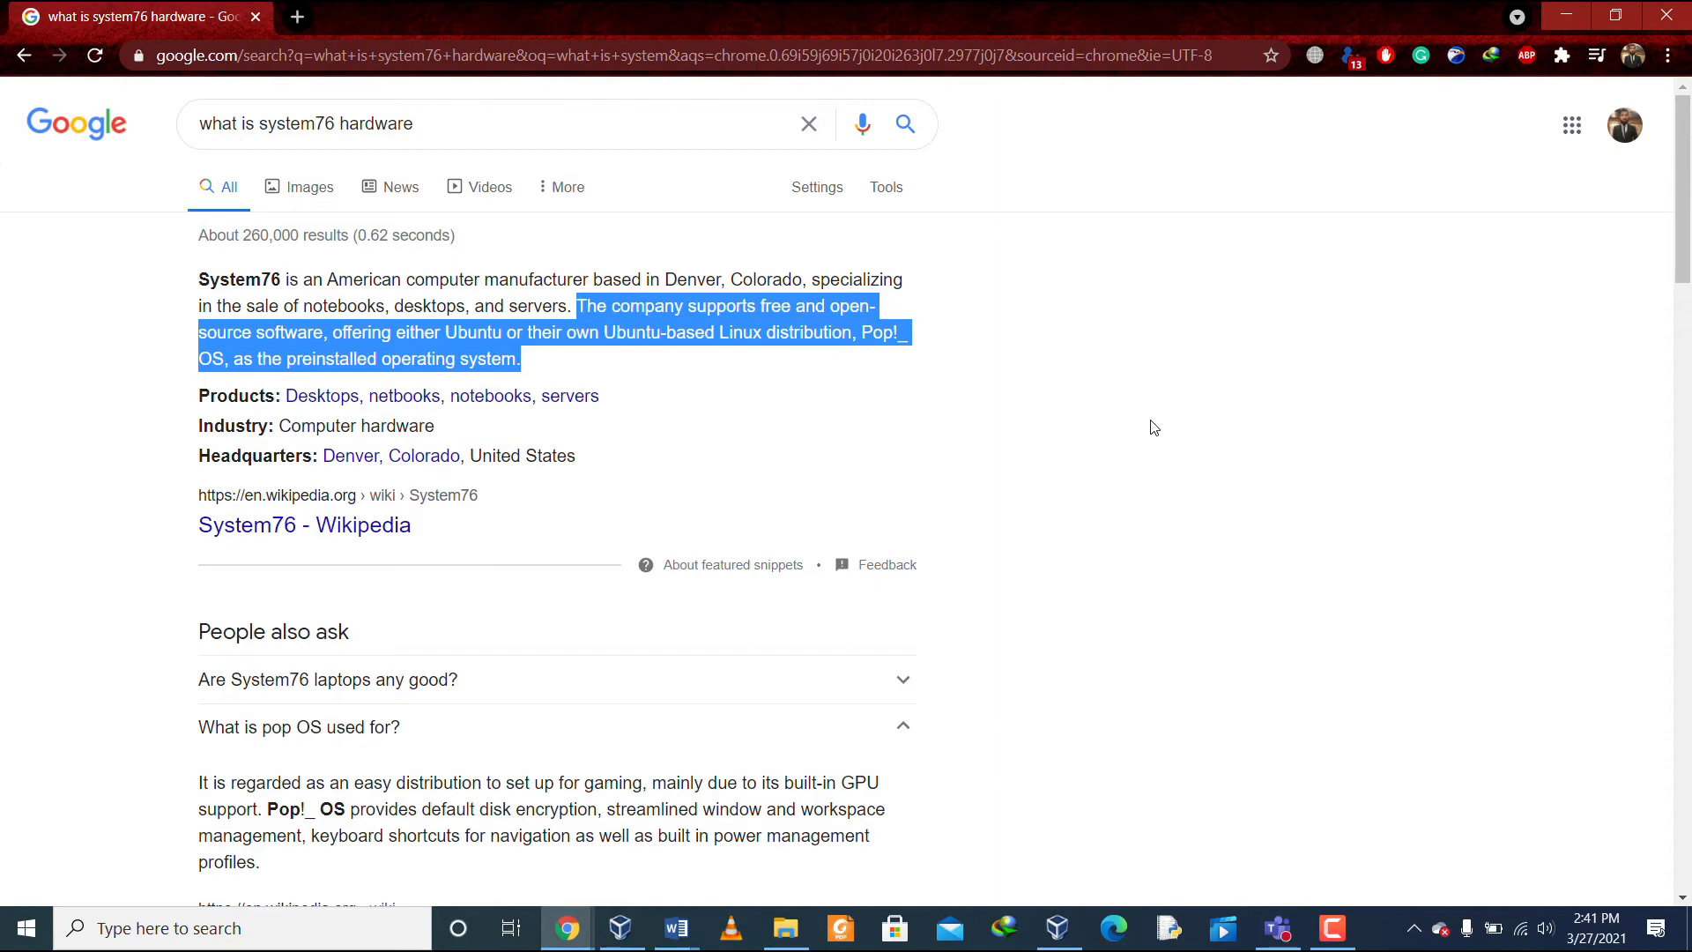
left_click(1116, 435)
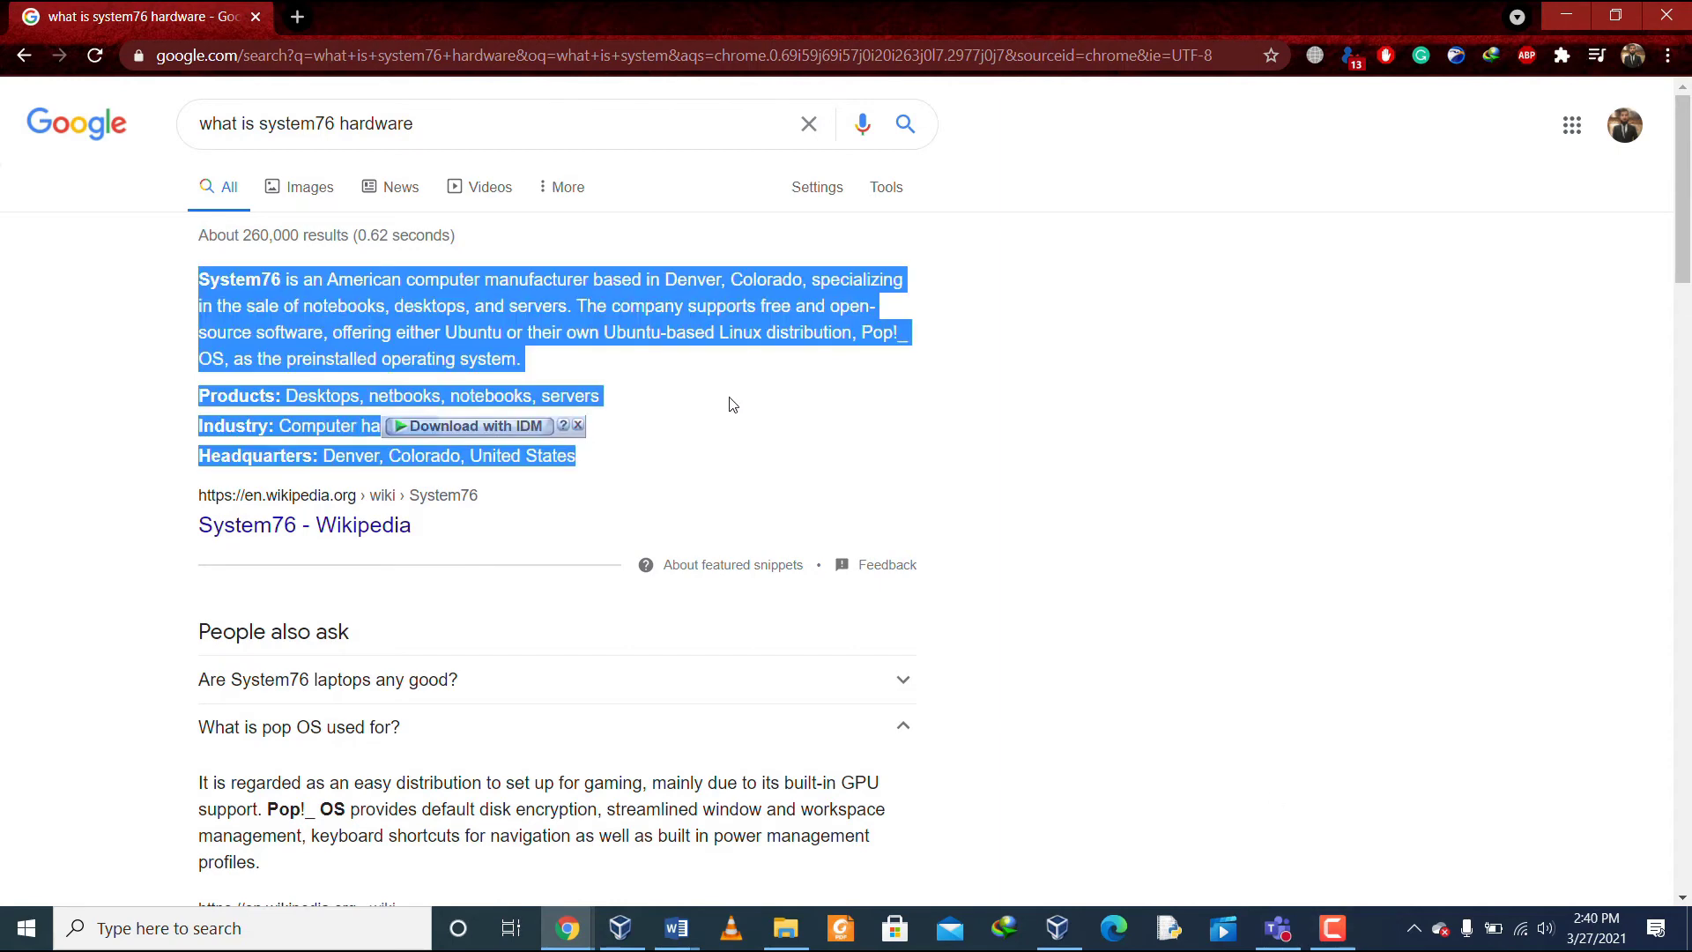
left_click(729, 404)
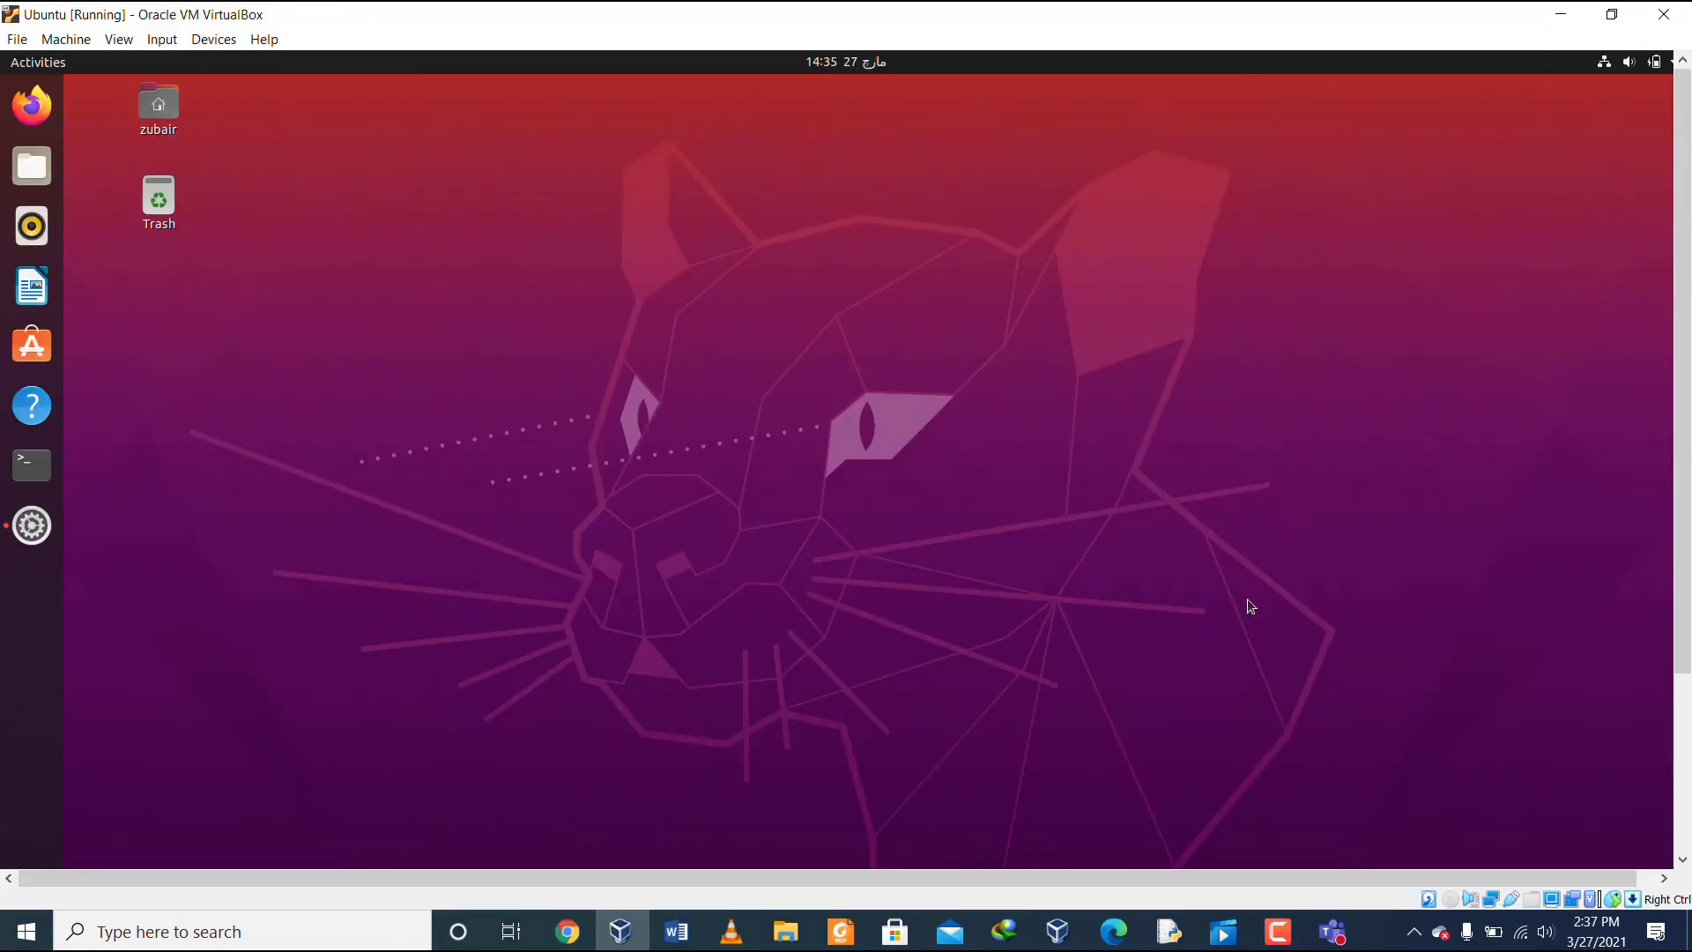
- Open Ubuntu's Settings and switch dock auto-hide off, then back on
key("Control_R+f")
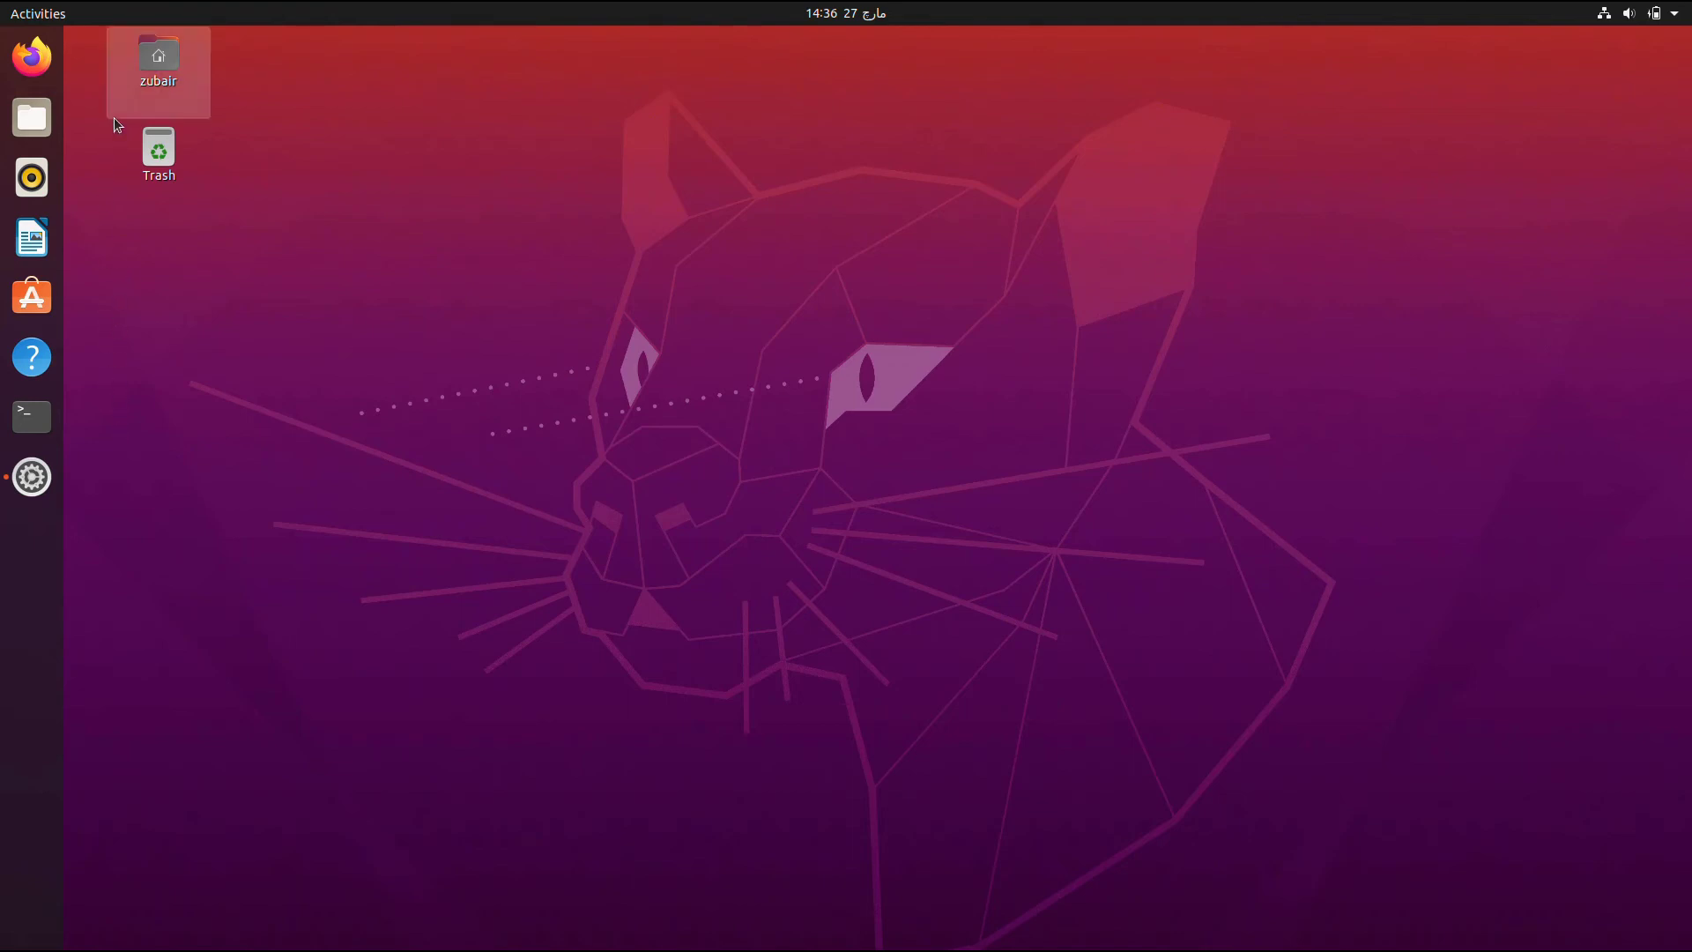
left_click(32, 479)
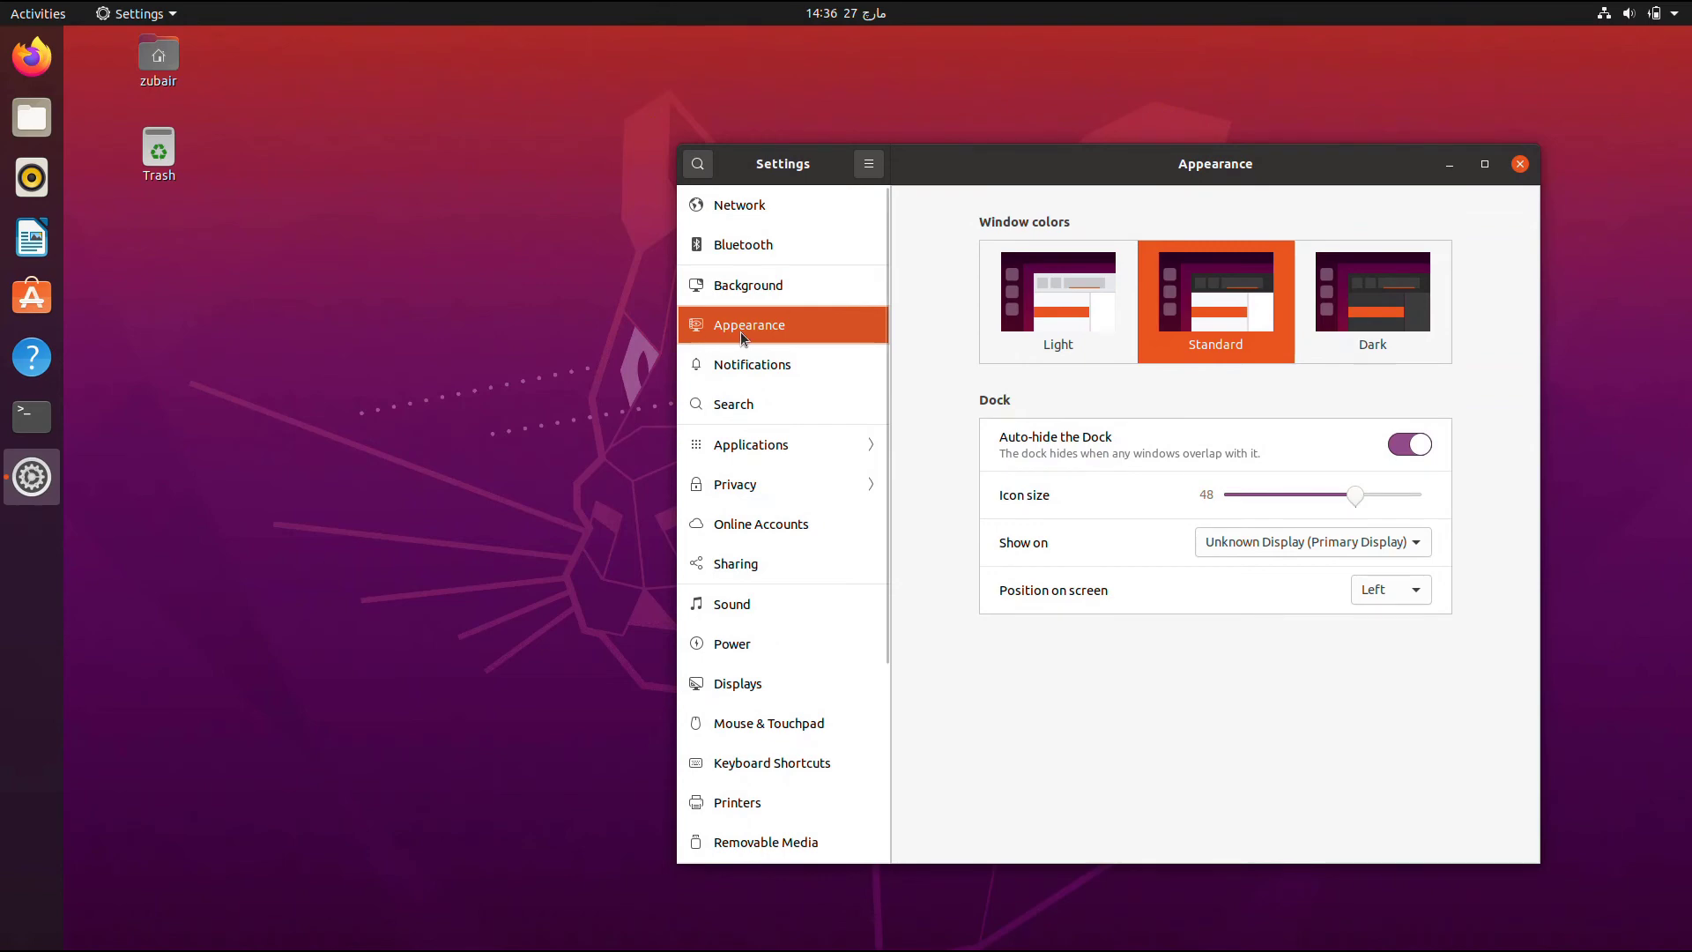
scroll(876, 423, "down", 5)
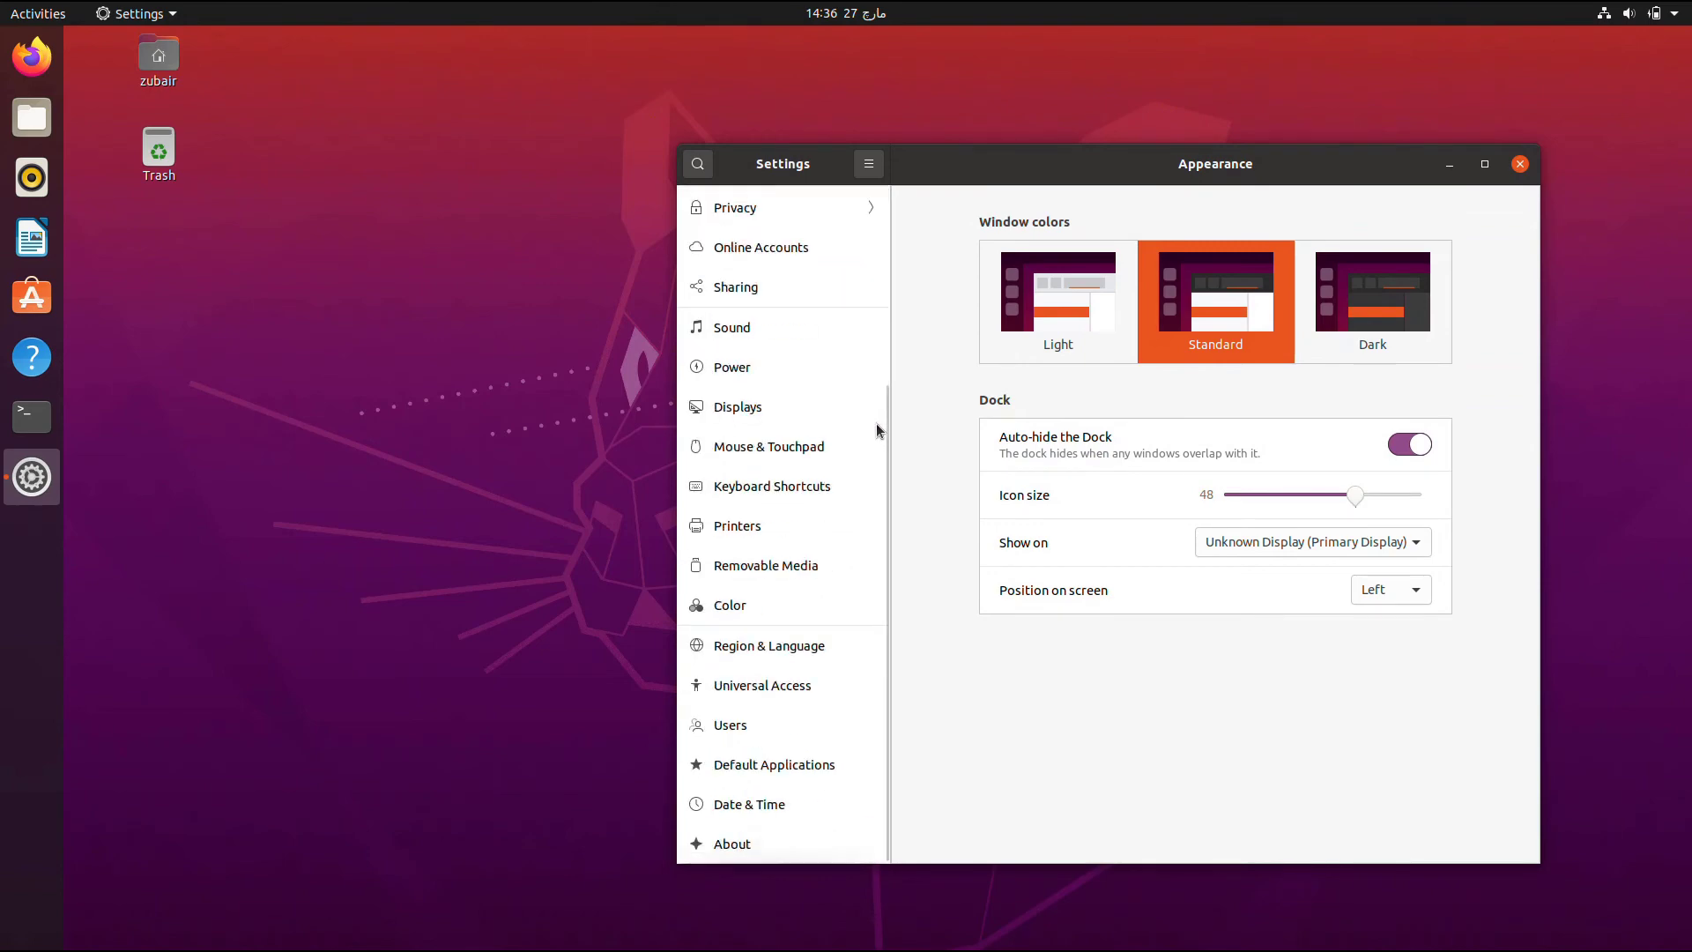
scroll(876, 423, "up", 5)
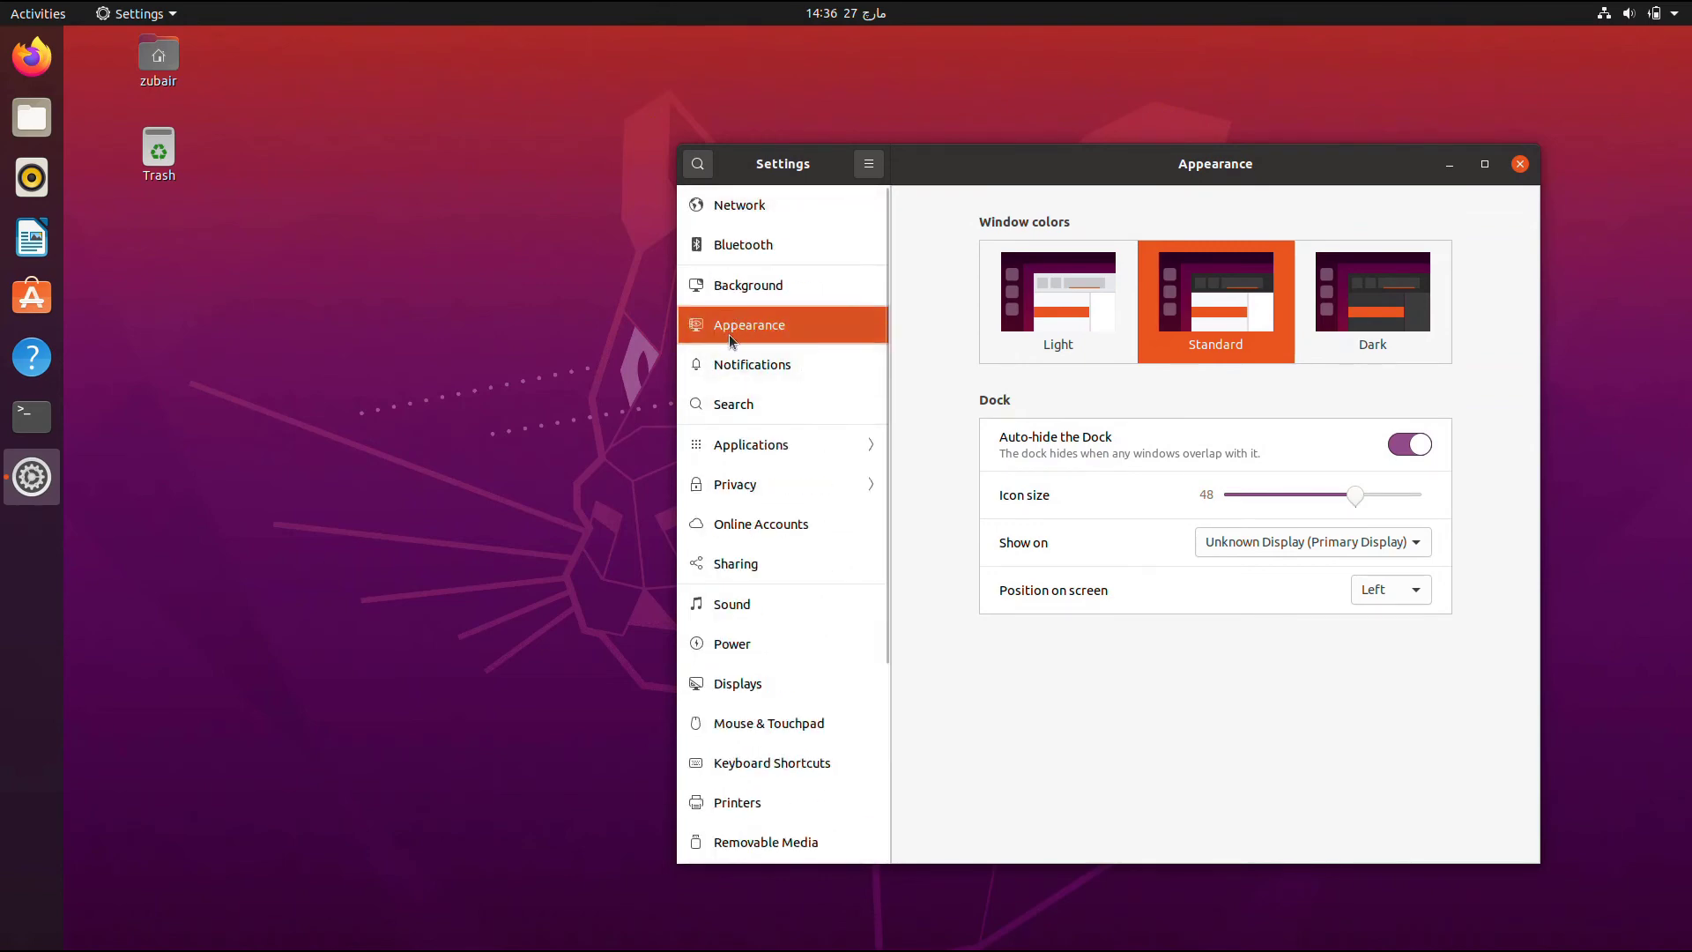
left_click(1407, 451)
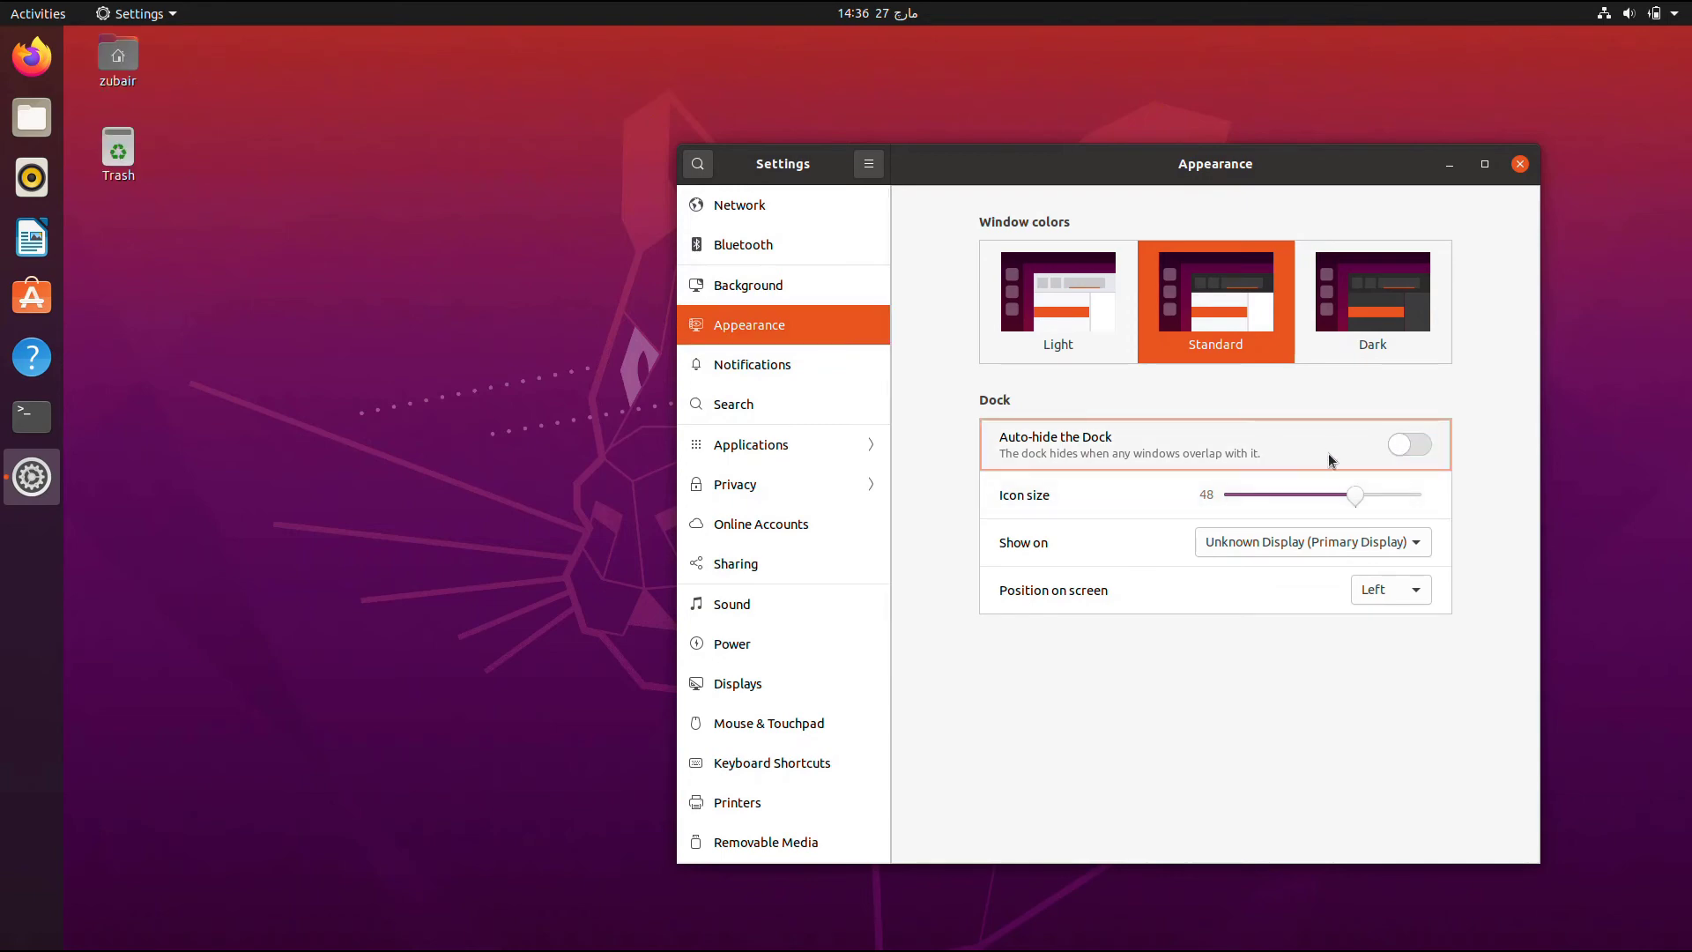
left_click(1415, 443)
- Set the Ubuntu dock's screen position to Bottom, then to Right
left_click_drag(1272, 177, 877, 9)
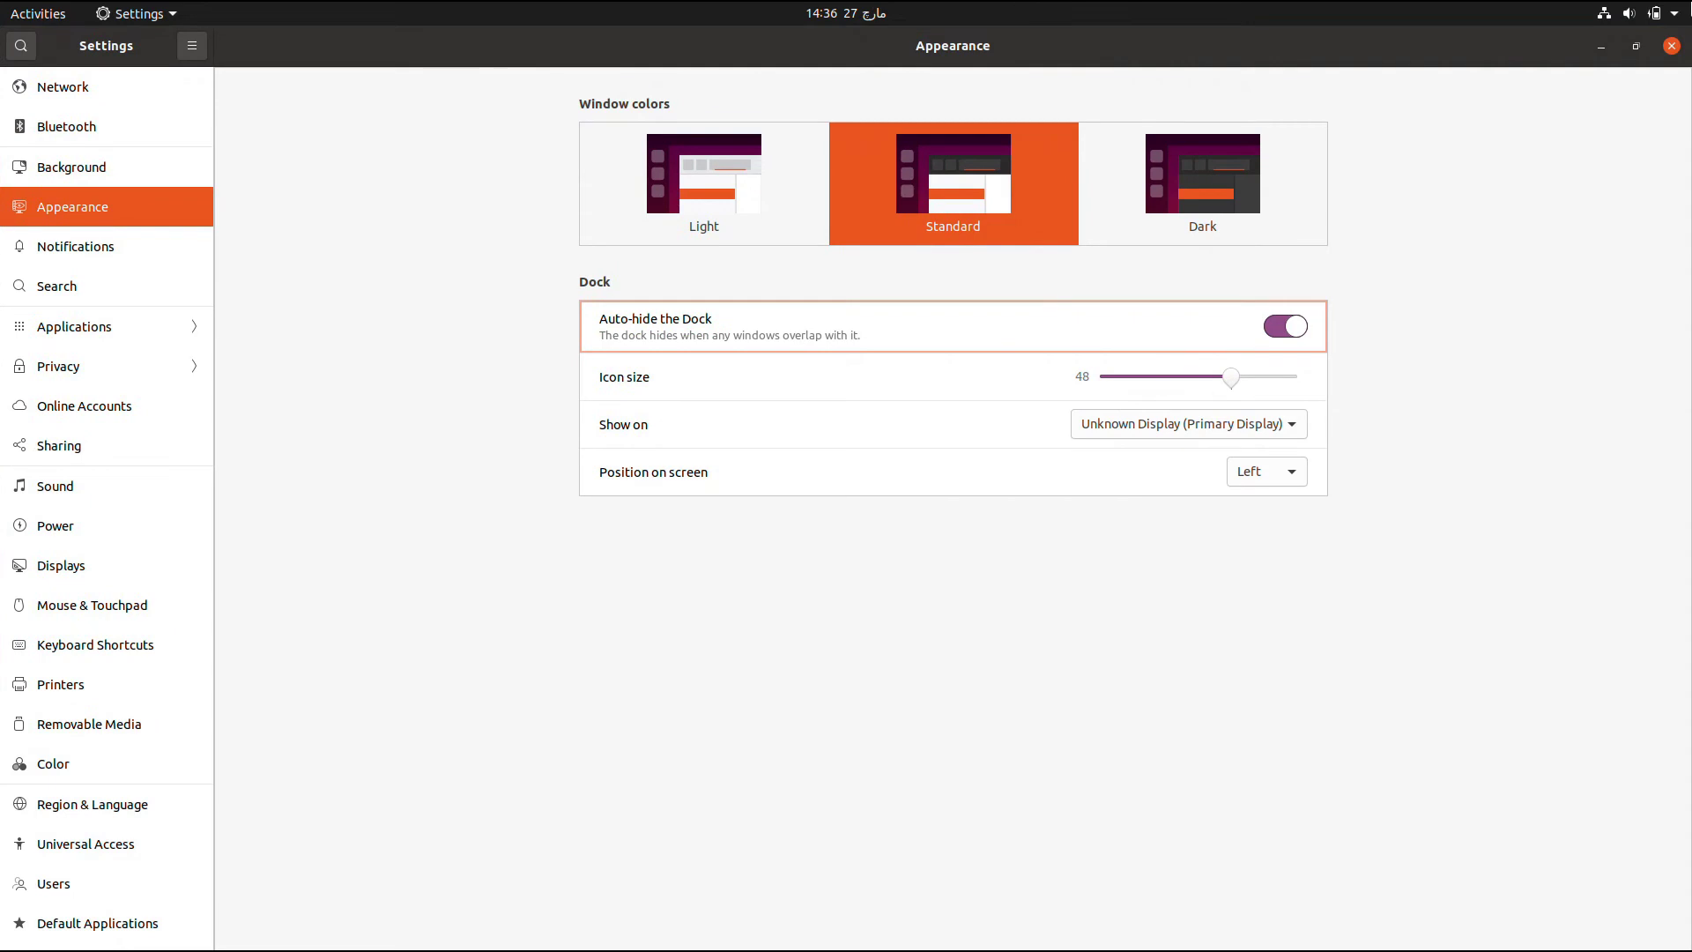
left_click_drag(1445, 49, 1453, 134)
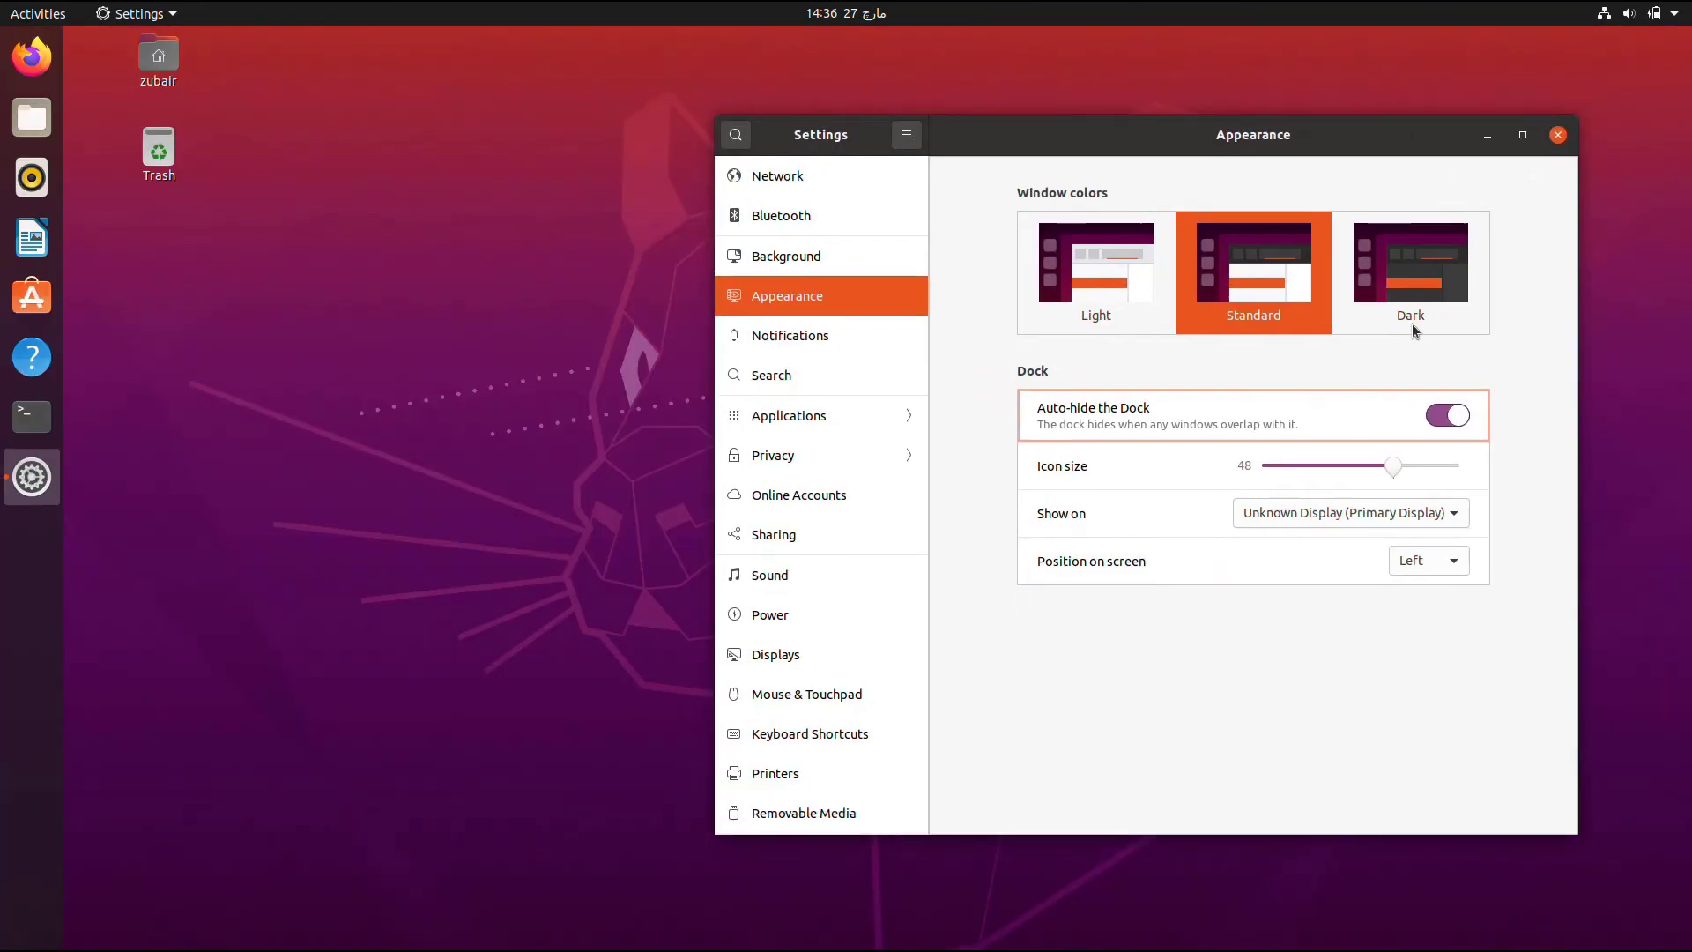
left_click(1435, 555)
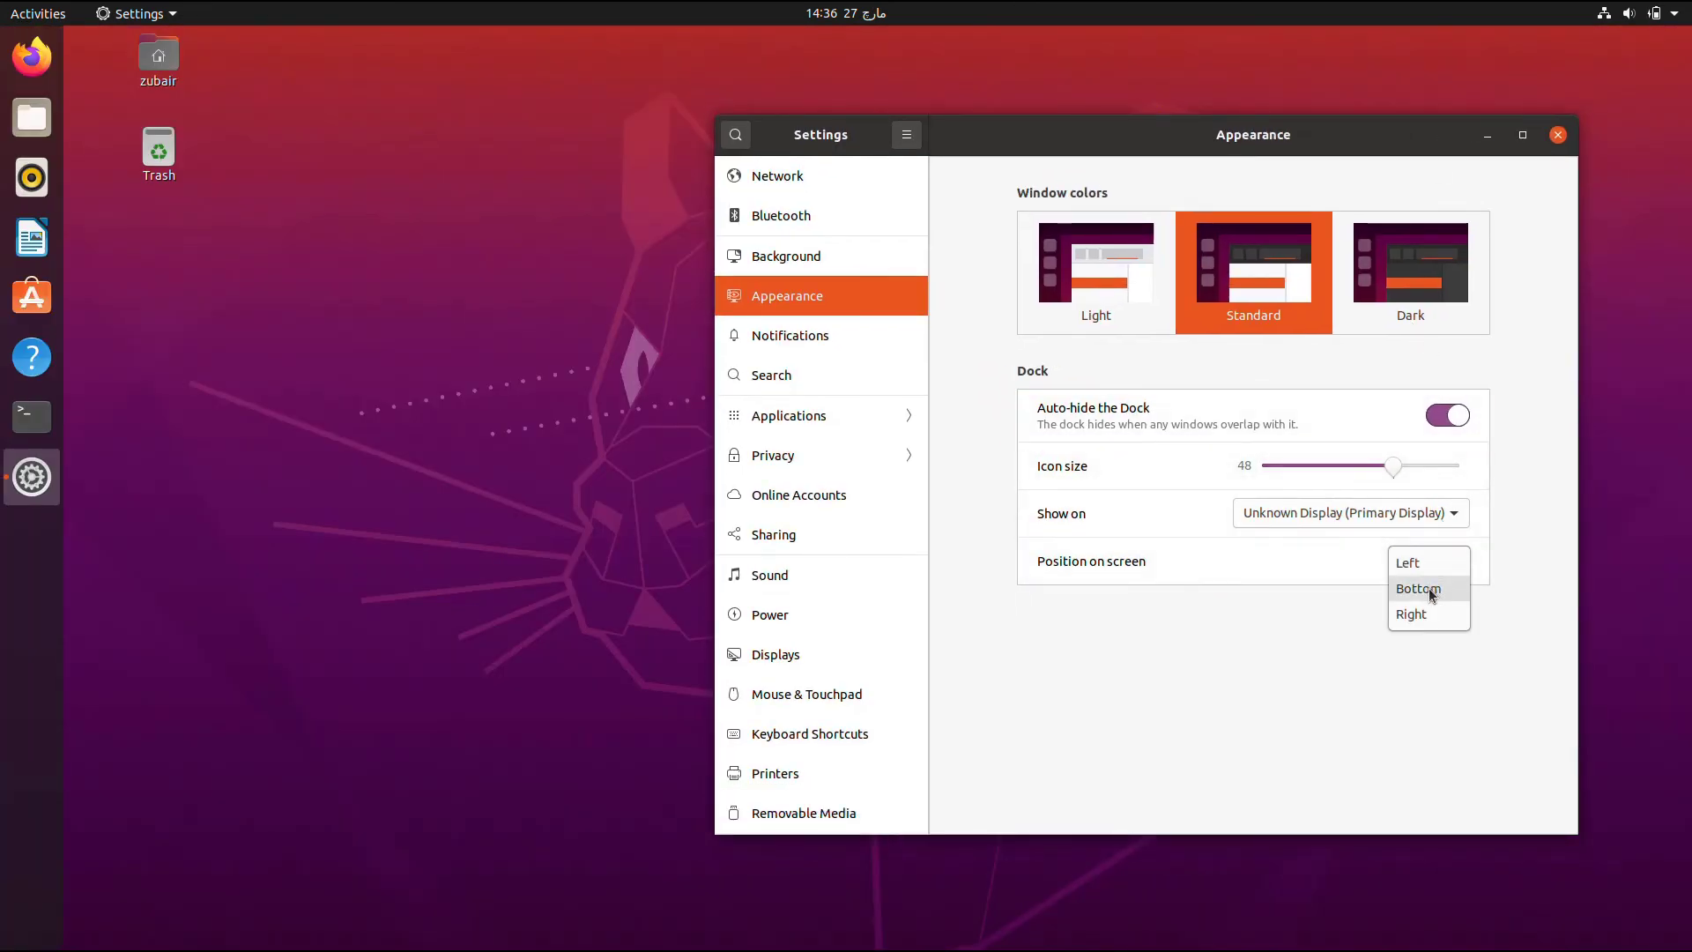
left_click(1434, 593)
left_click(1431, 562)
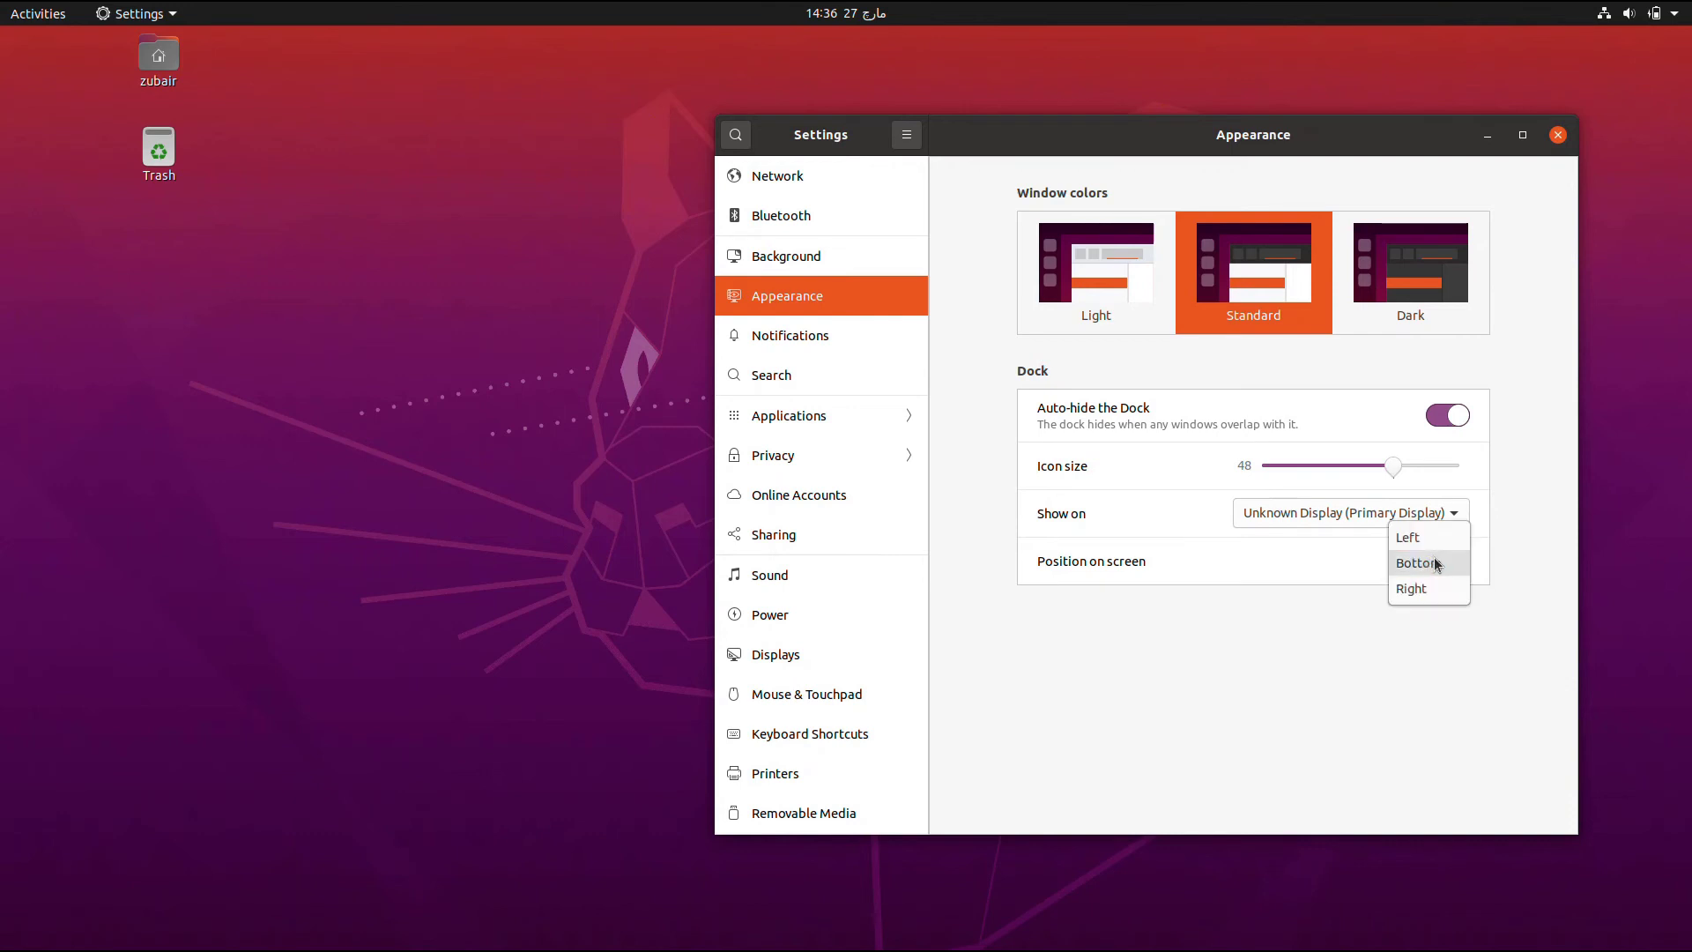
left_click(1428, 591)
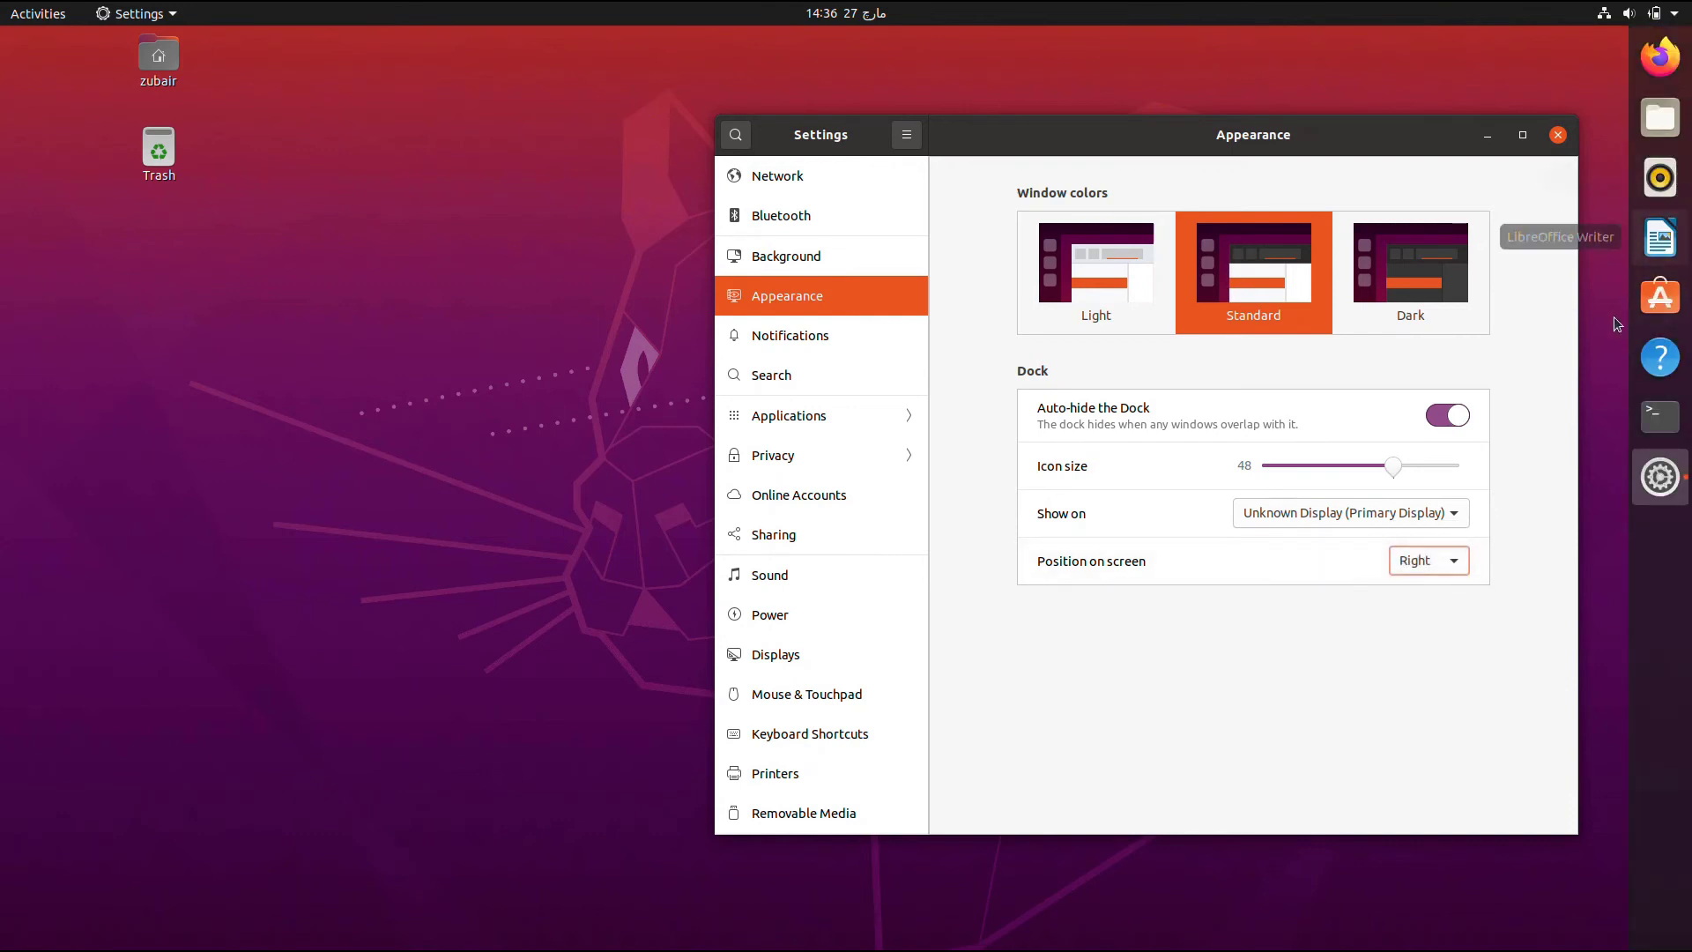
left_click_drag(1439, 146, 1455, 65)
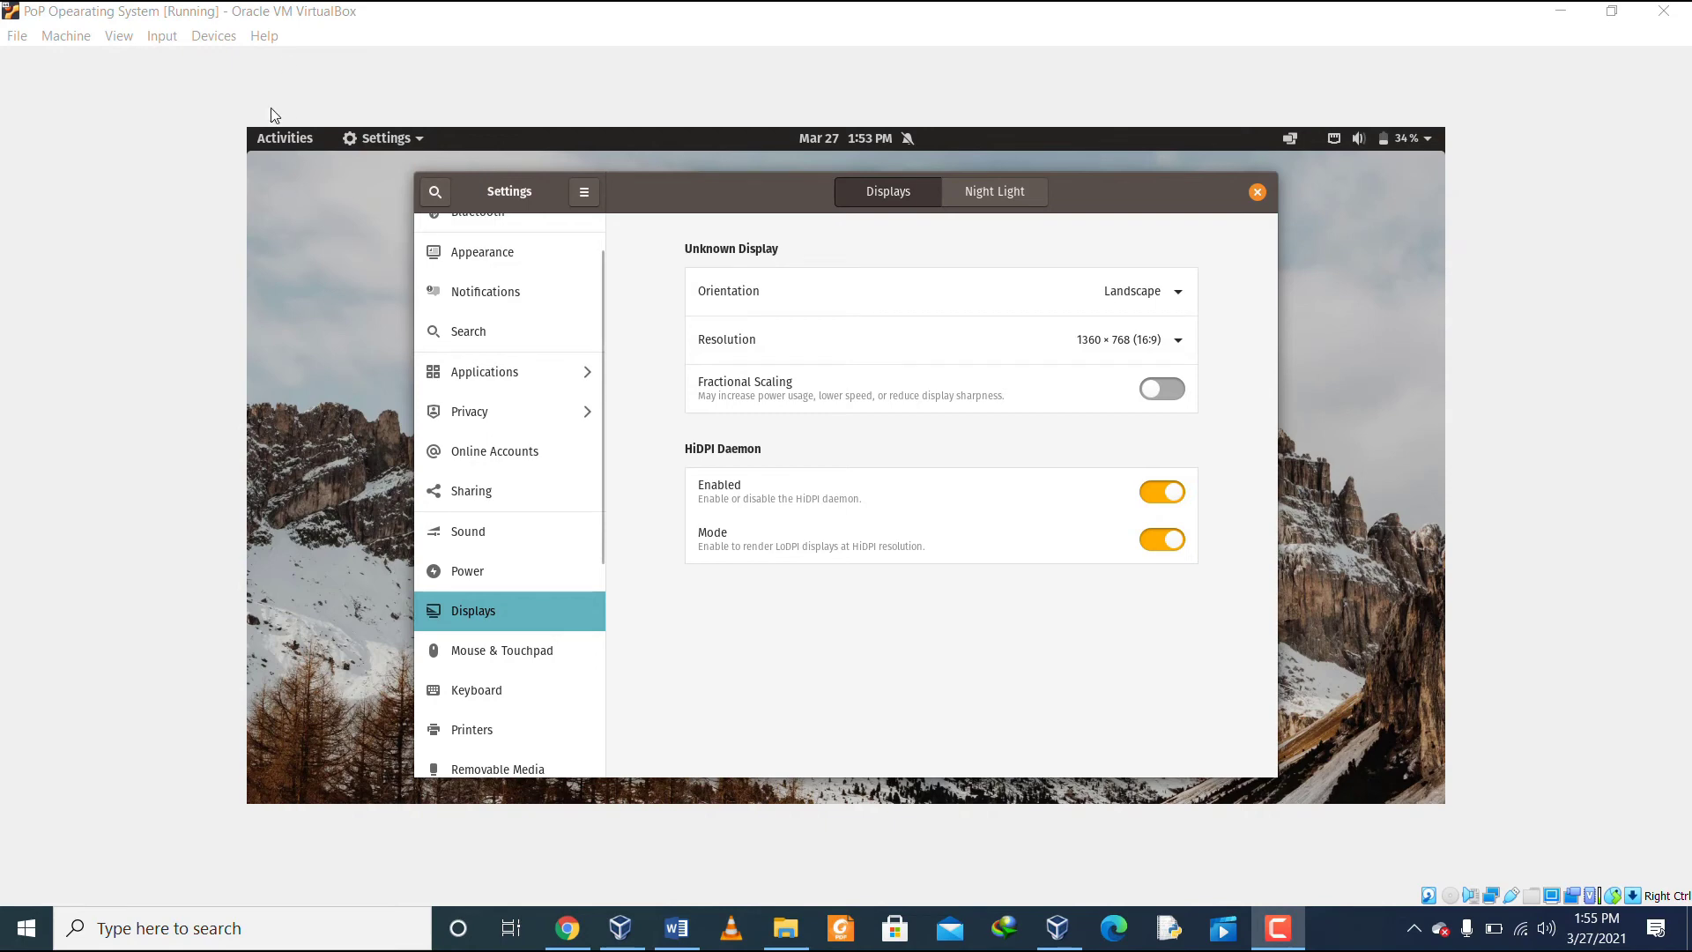
- Go from the Pop!_OS Activities overview back to the Settings window and scroll its sidebar
left_click(304, 139)
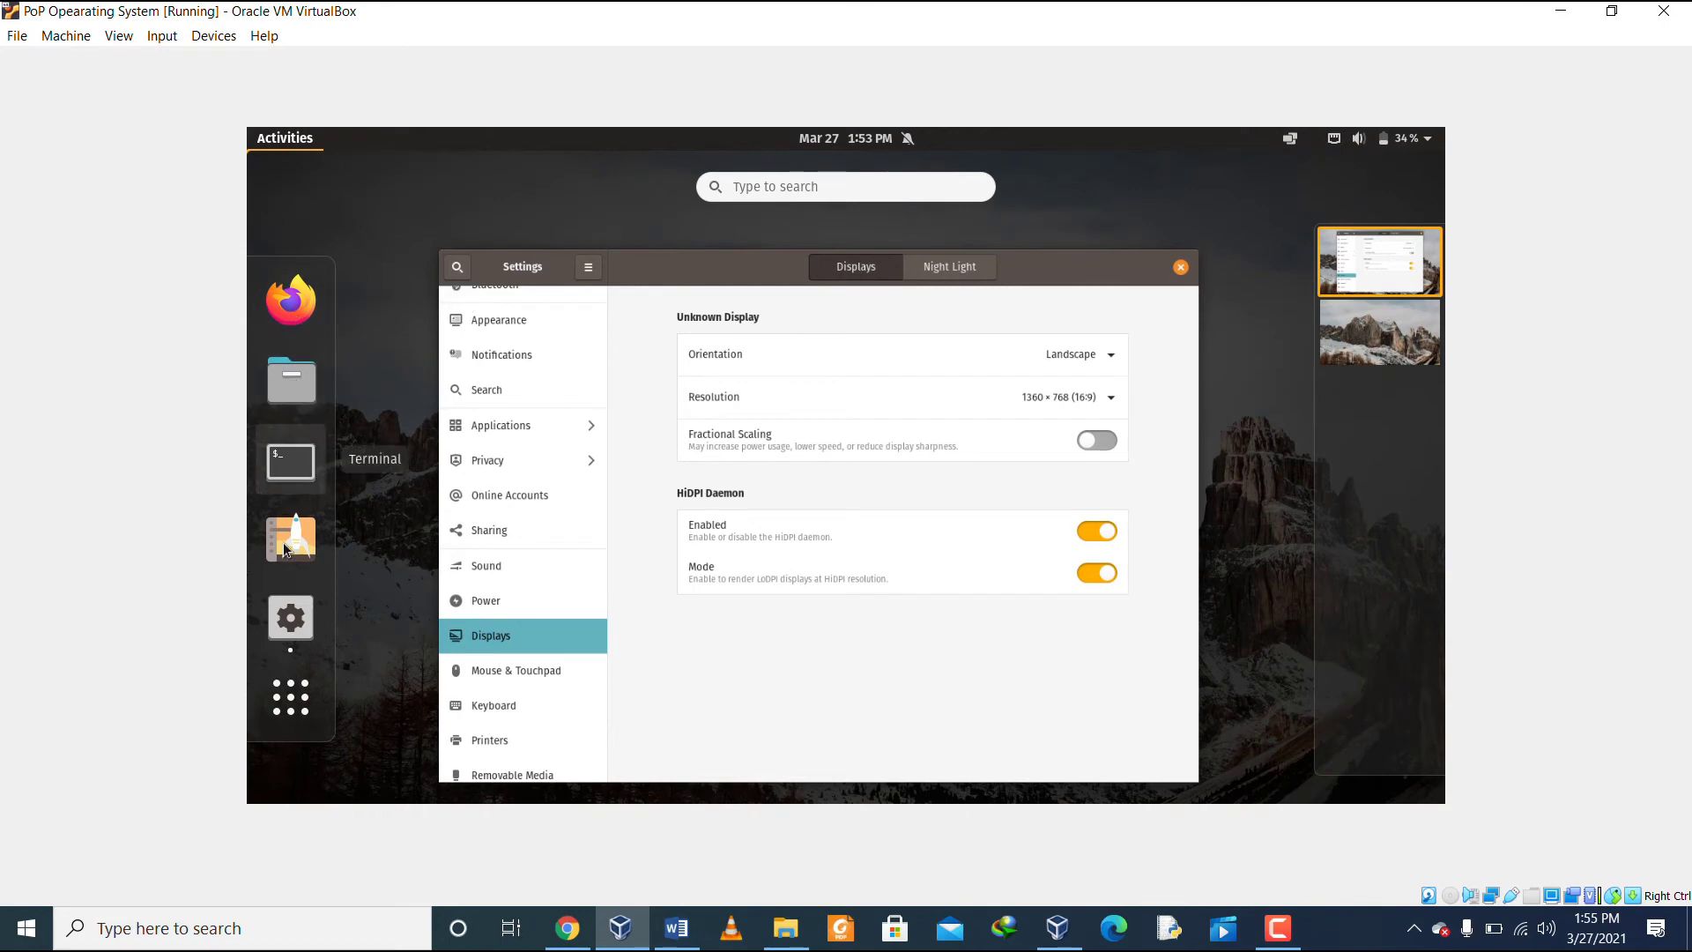
left_click(294, 608)
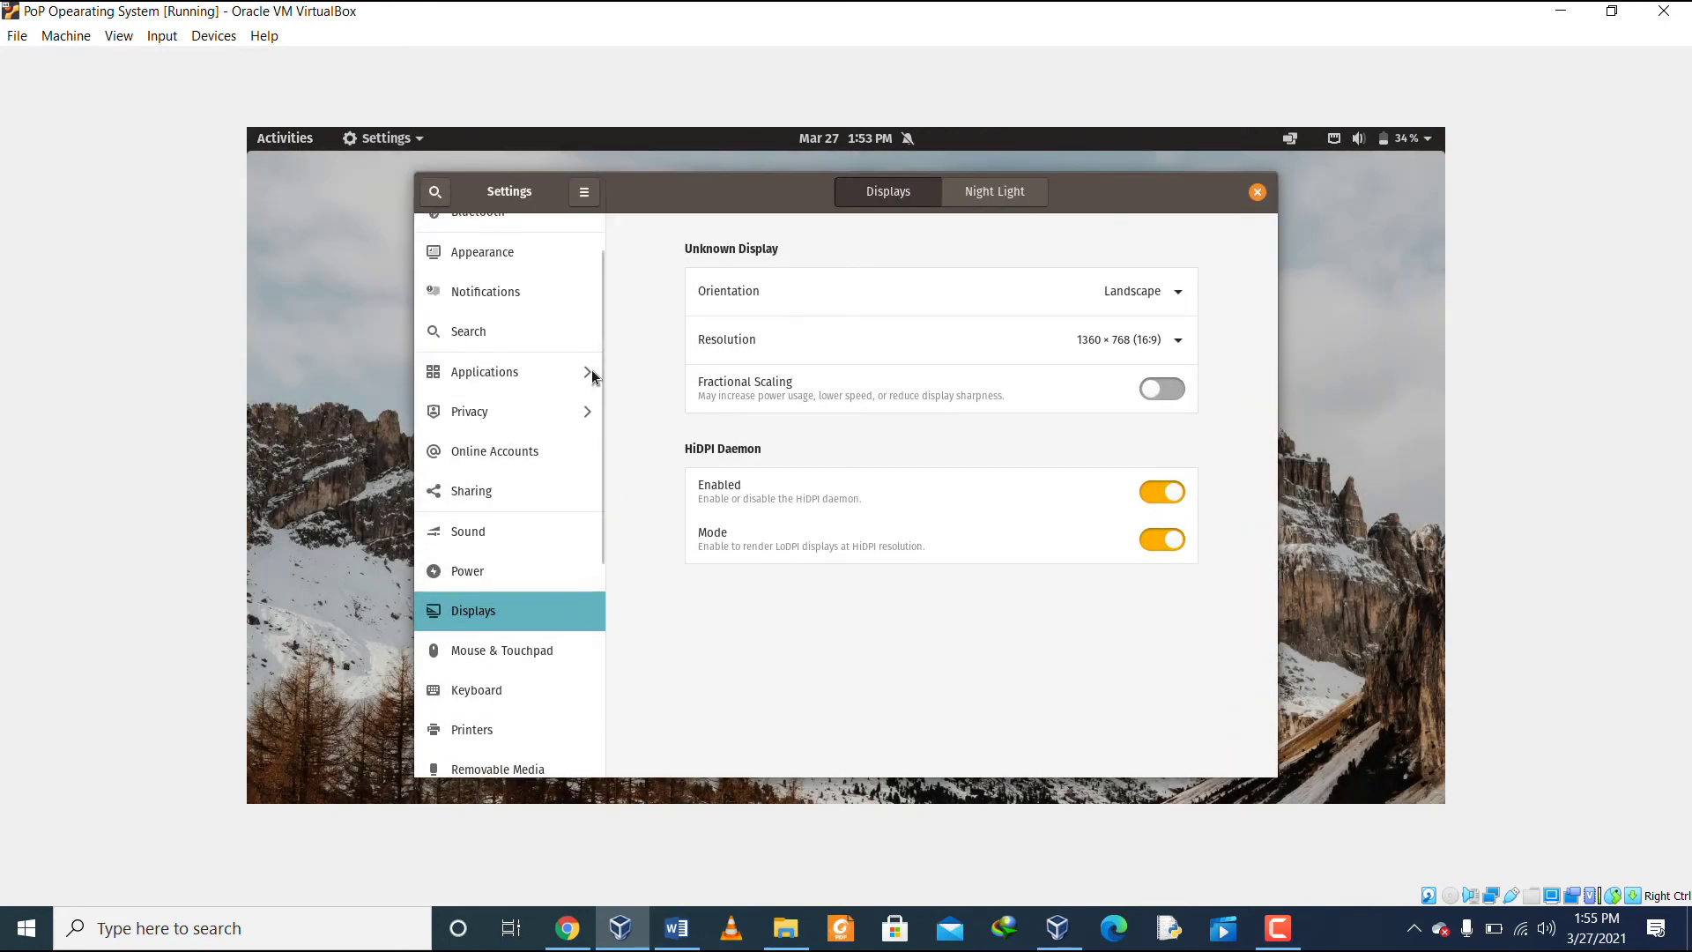
scroll(536, 449, "up", 2)
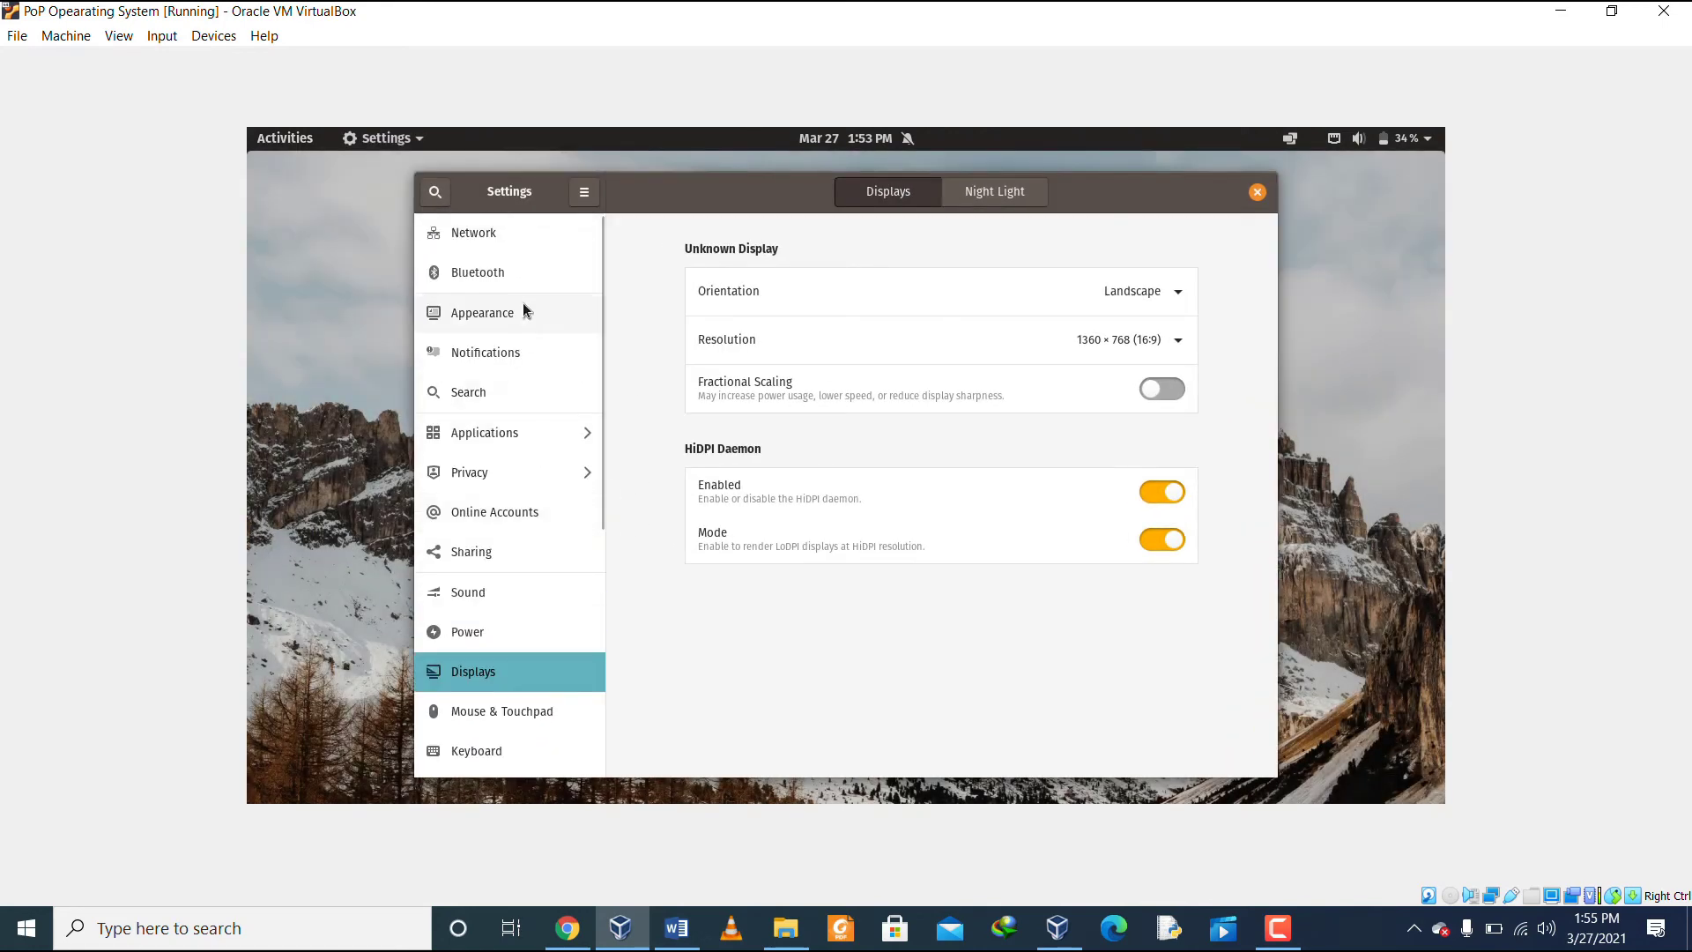
scroll(521, 303, "down", 5)
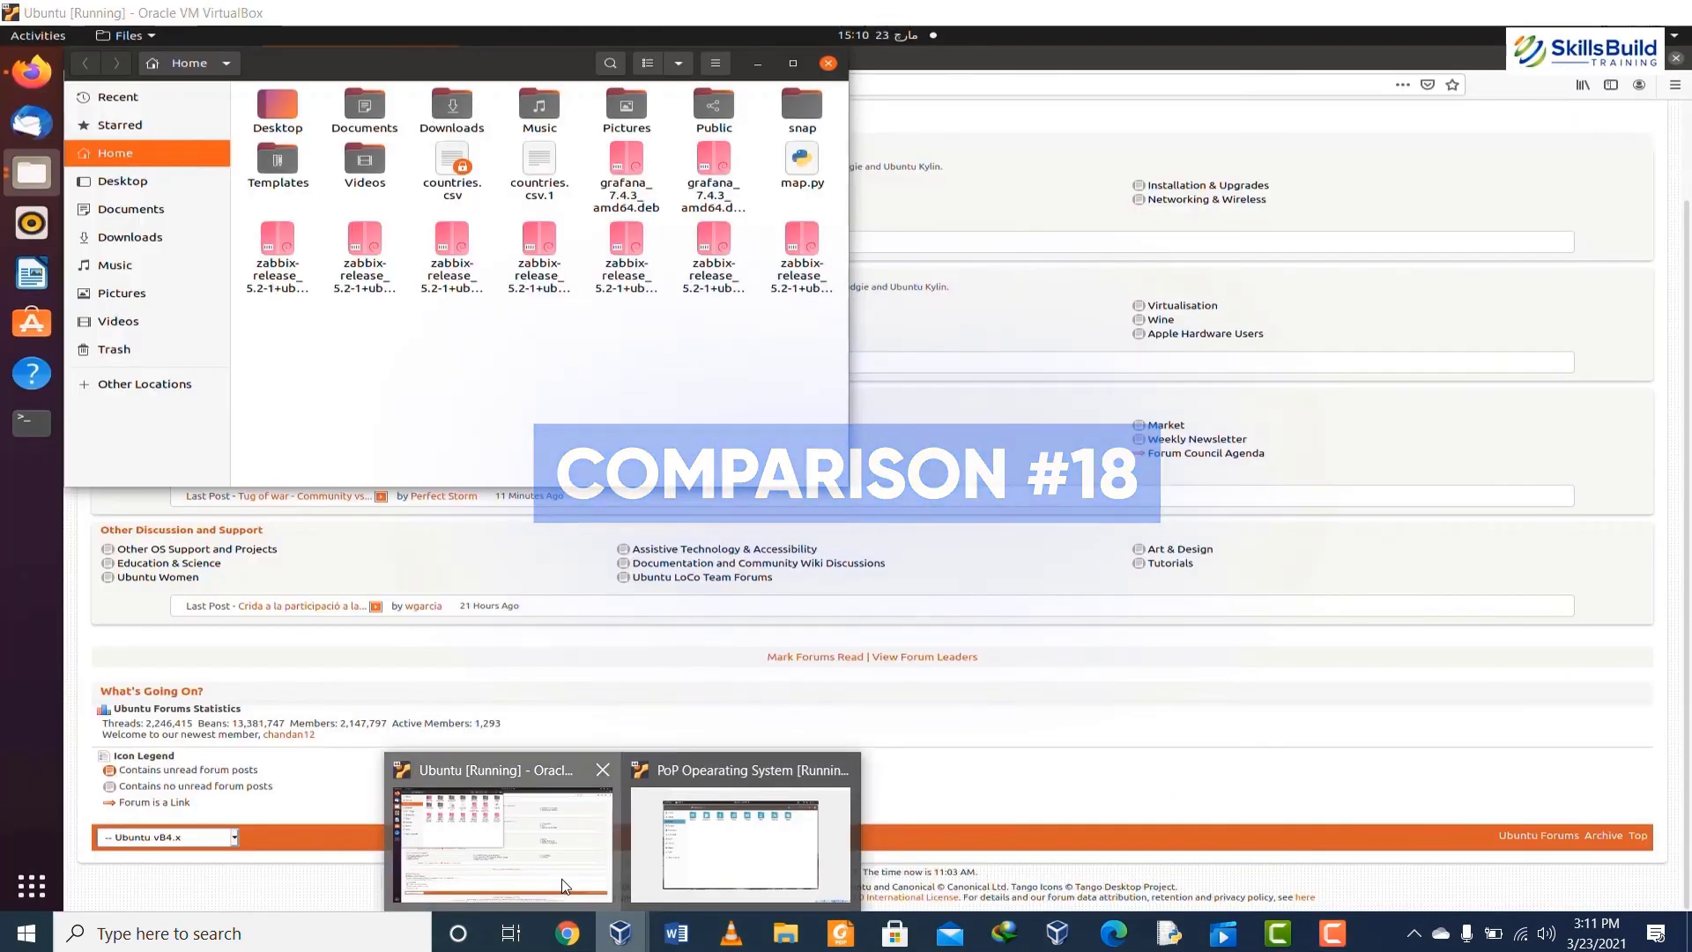
- In the Ubuntu VM, drag the Files window to the right and minimize it
left_click(511, 828)
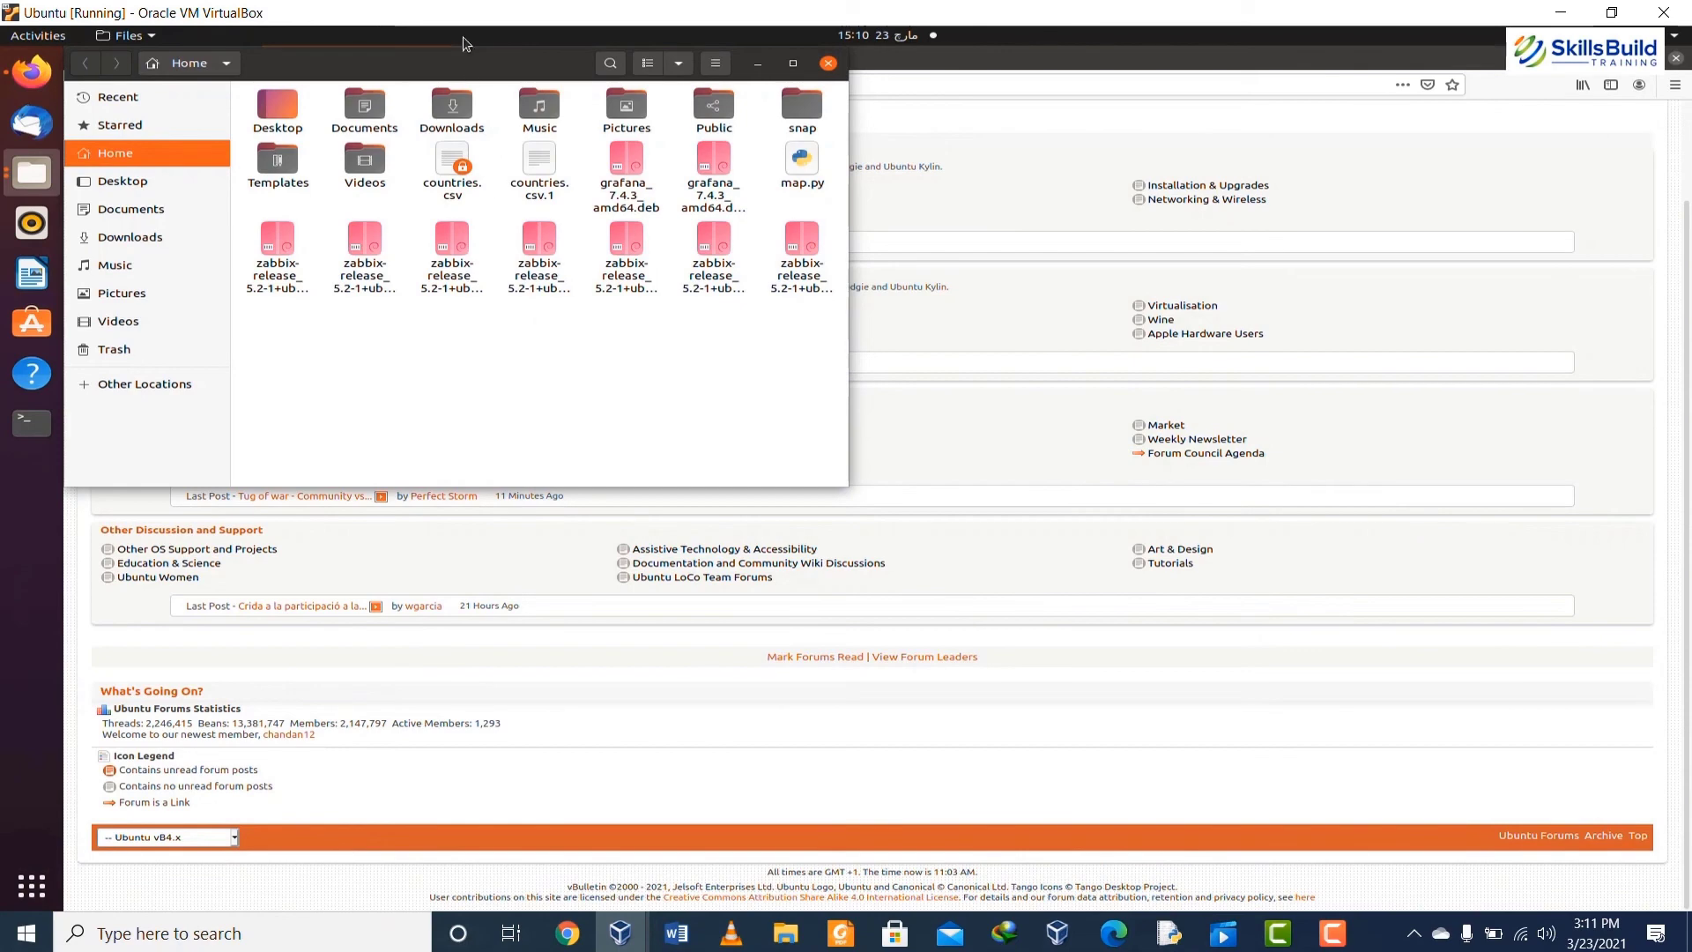
left_click_drag(478, 69, 808, 62)
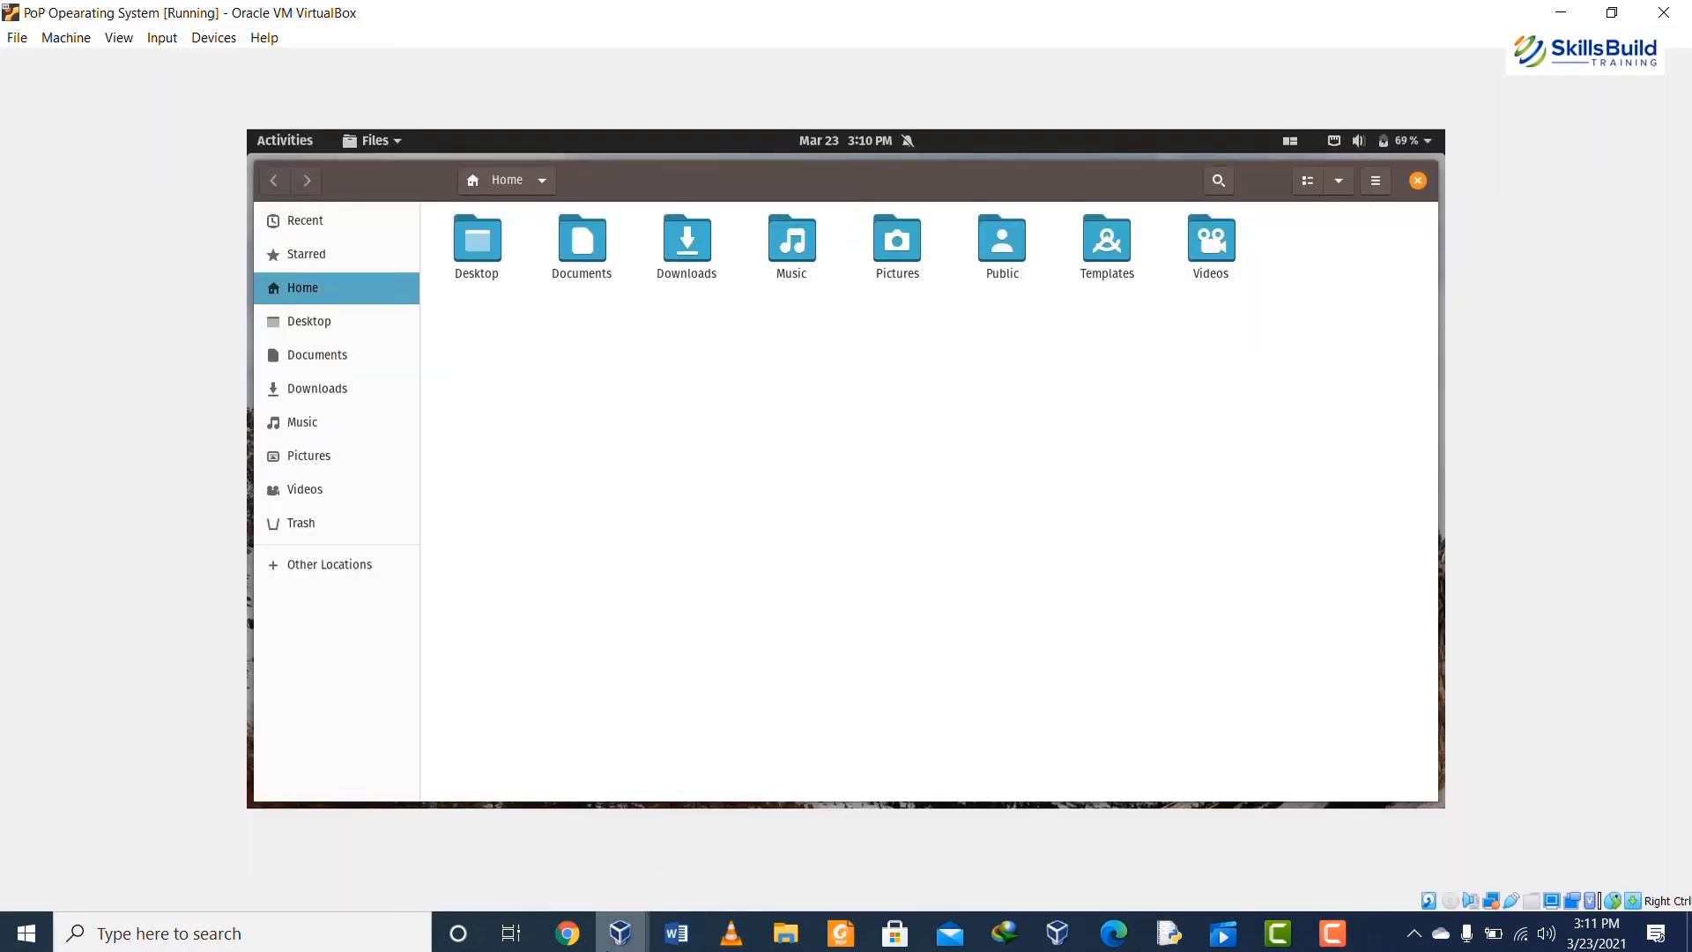
mouse_move(621, 932)
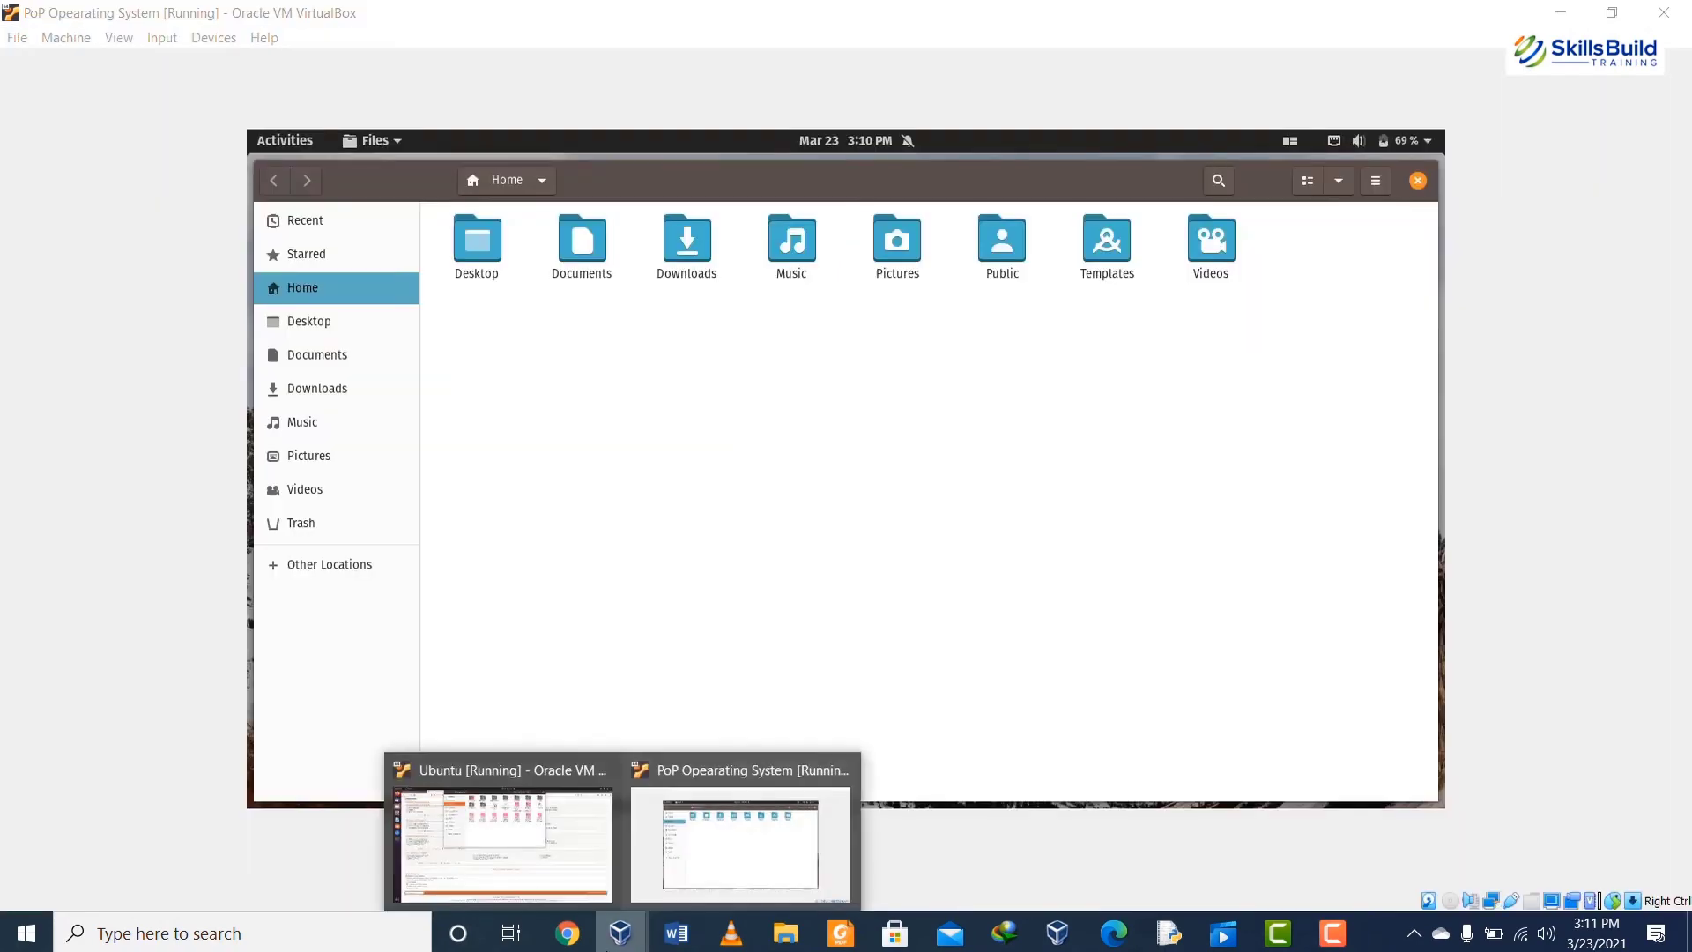
left_click(610, 848)
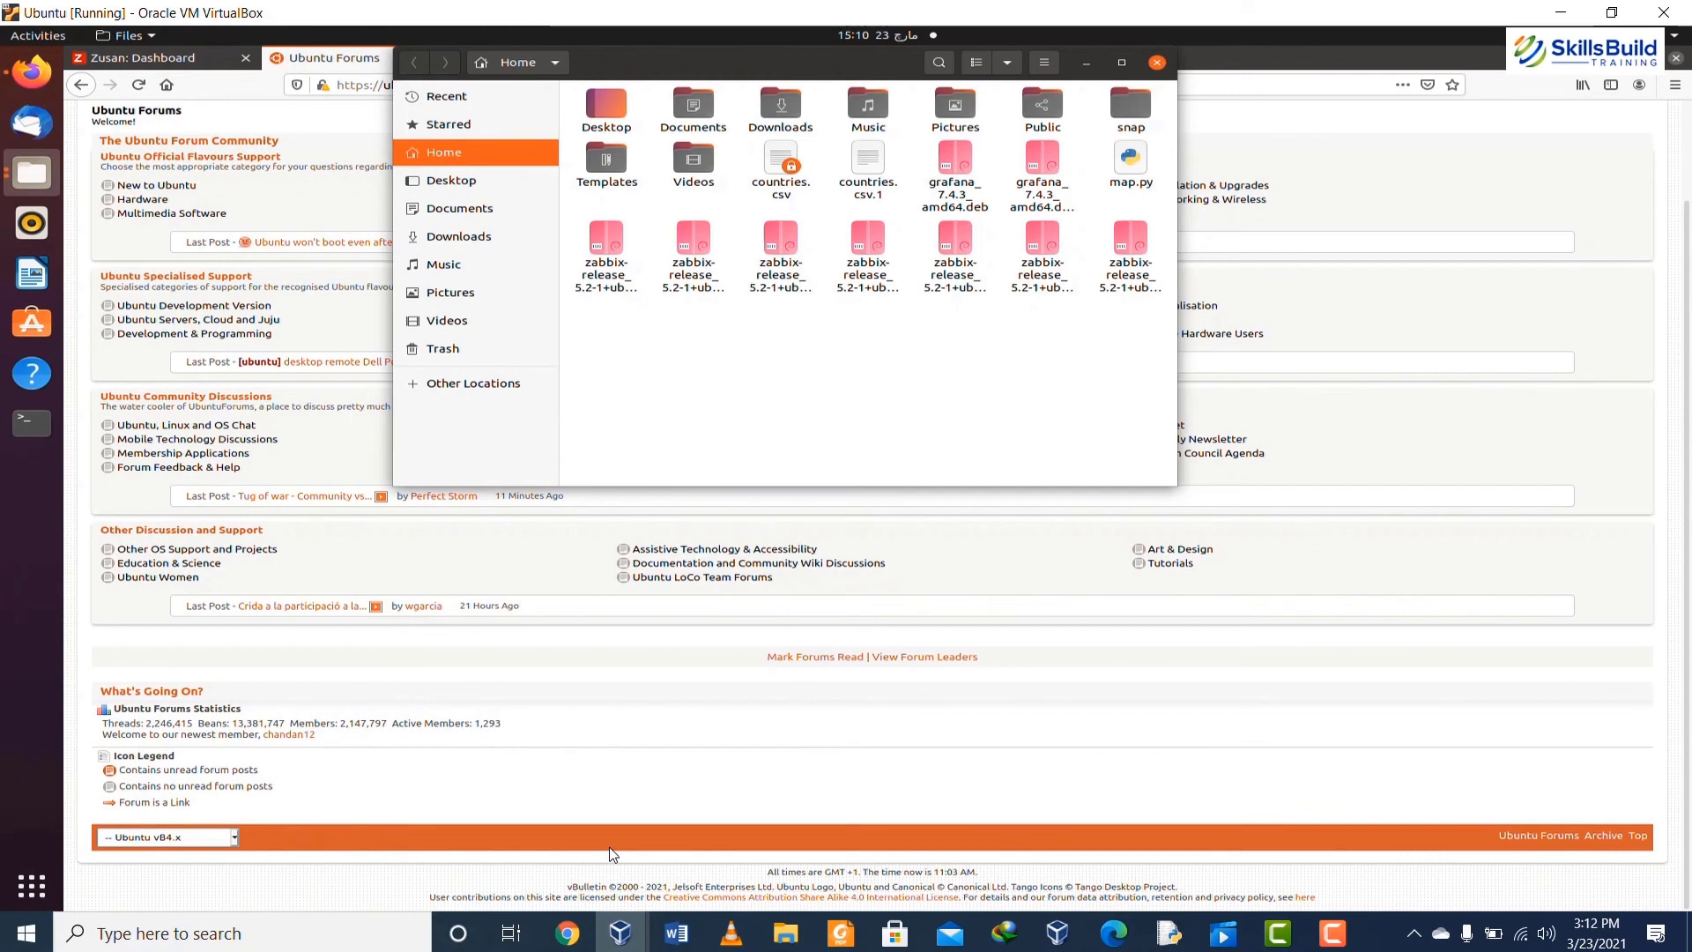
left_click(1085, 63)
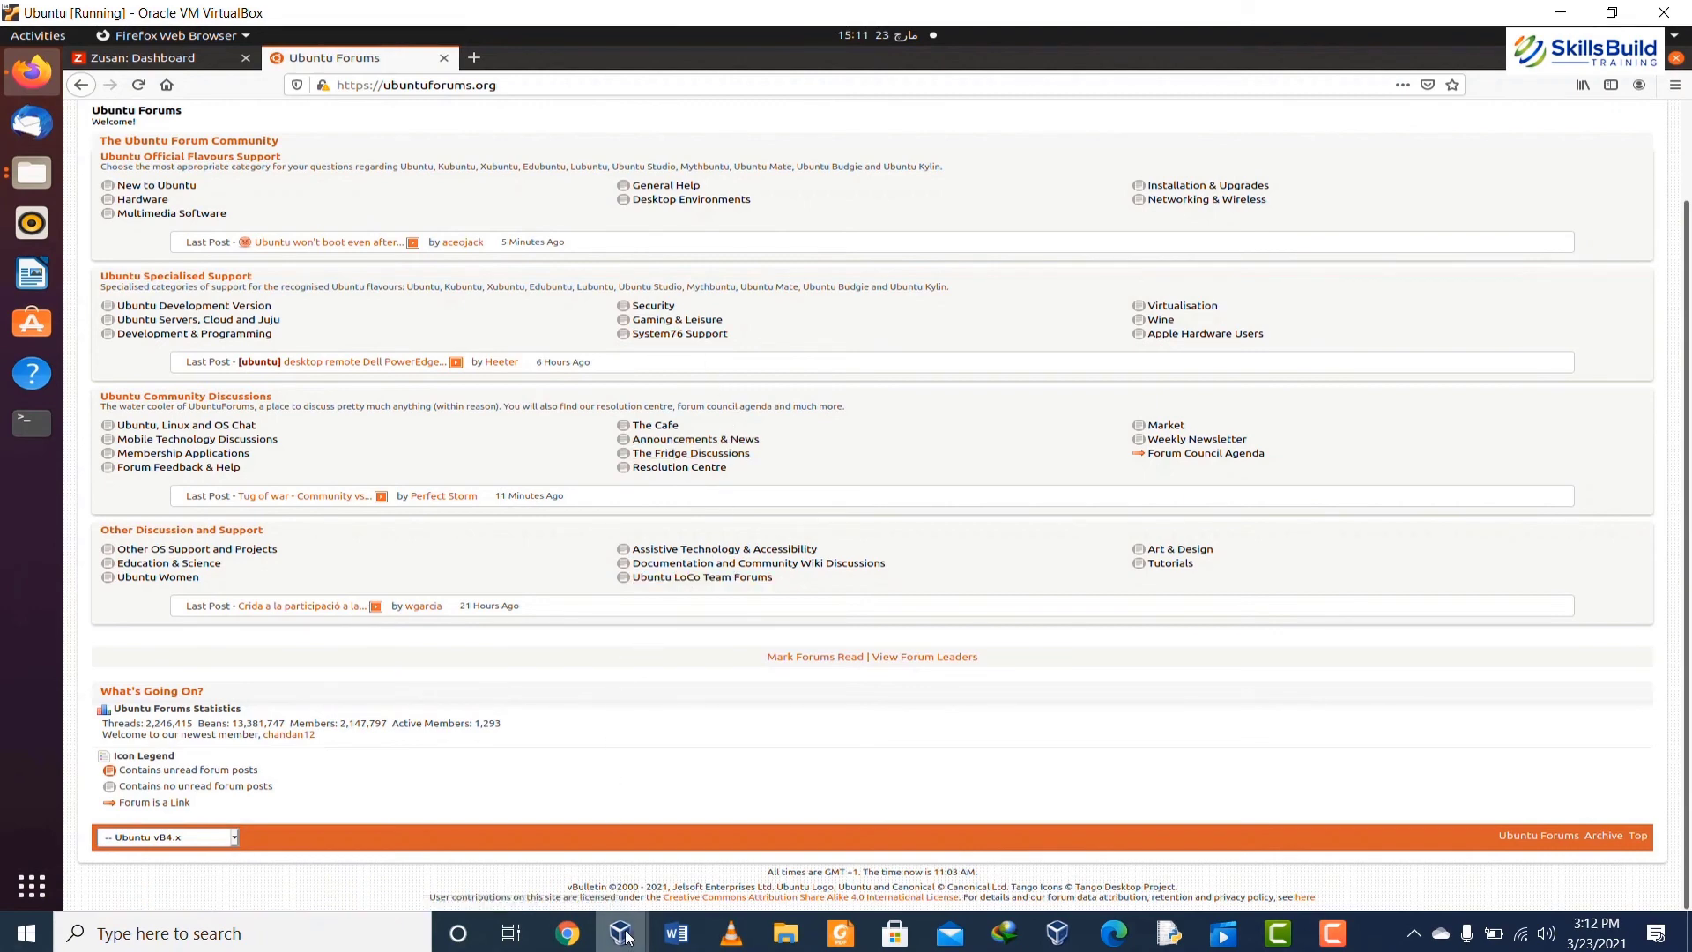
- Minimize Pop!_OS's Files window and bring up its Activities overview and app grid
mouse_move(626, 935)
left_click(701, 841)
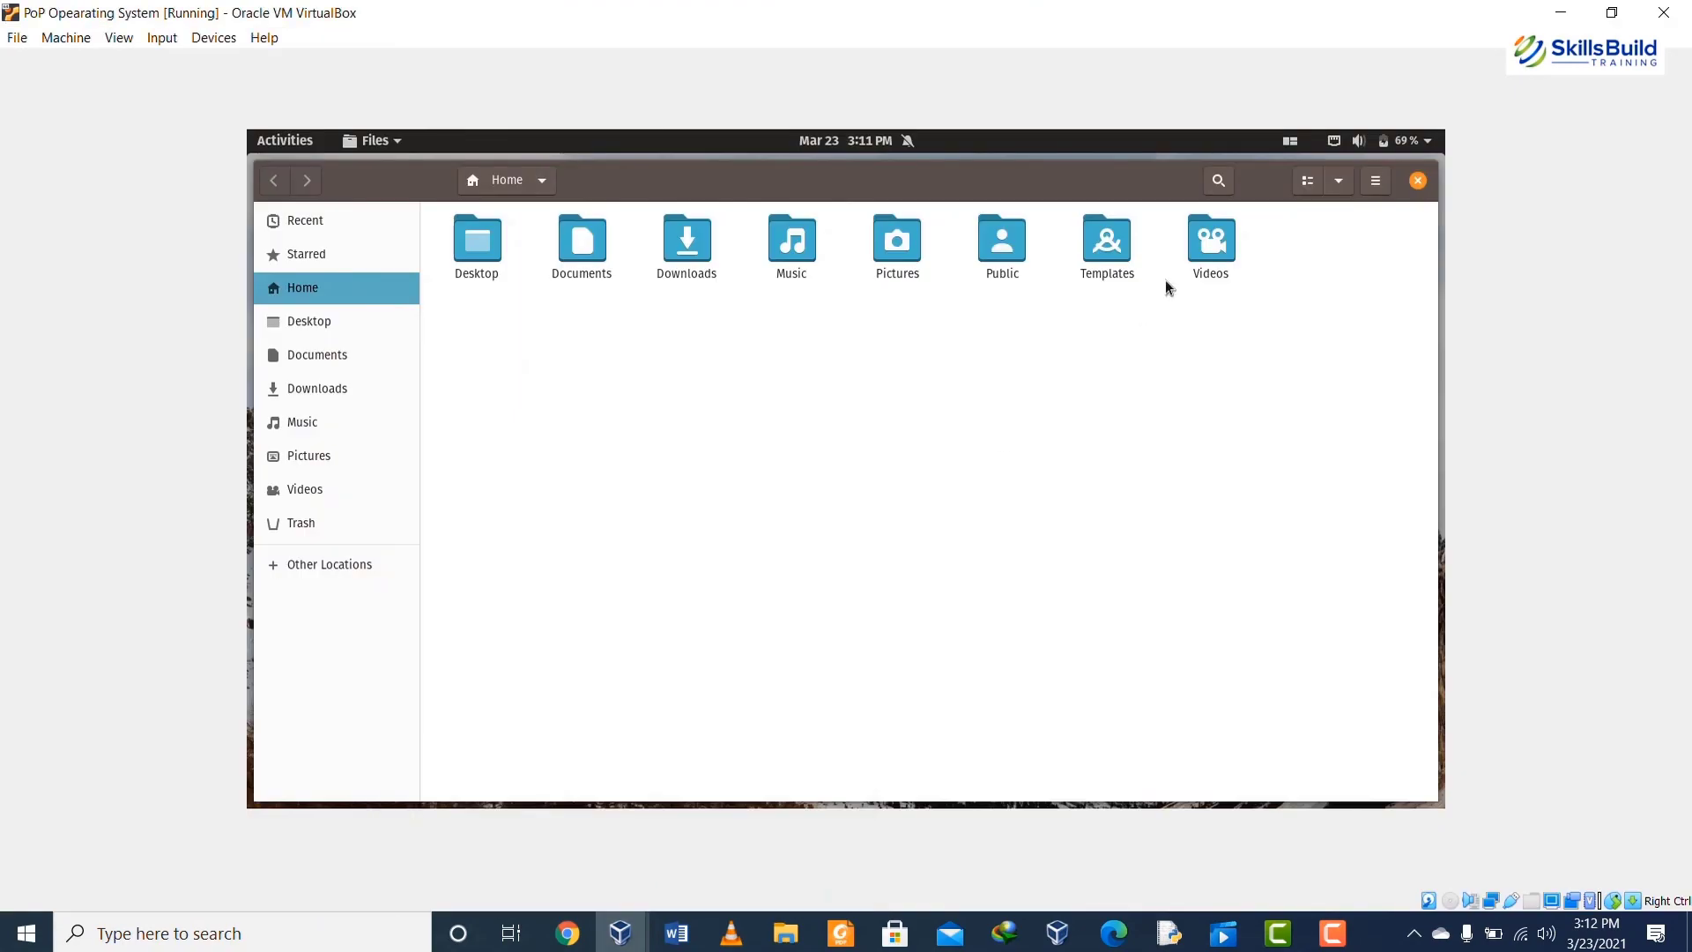
right_click(1160, 183)
left_click(1170, 227)
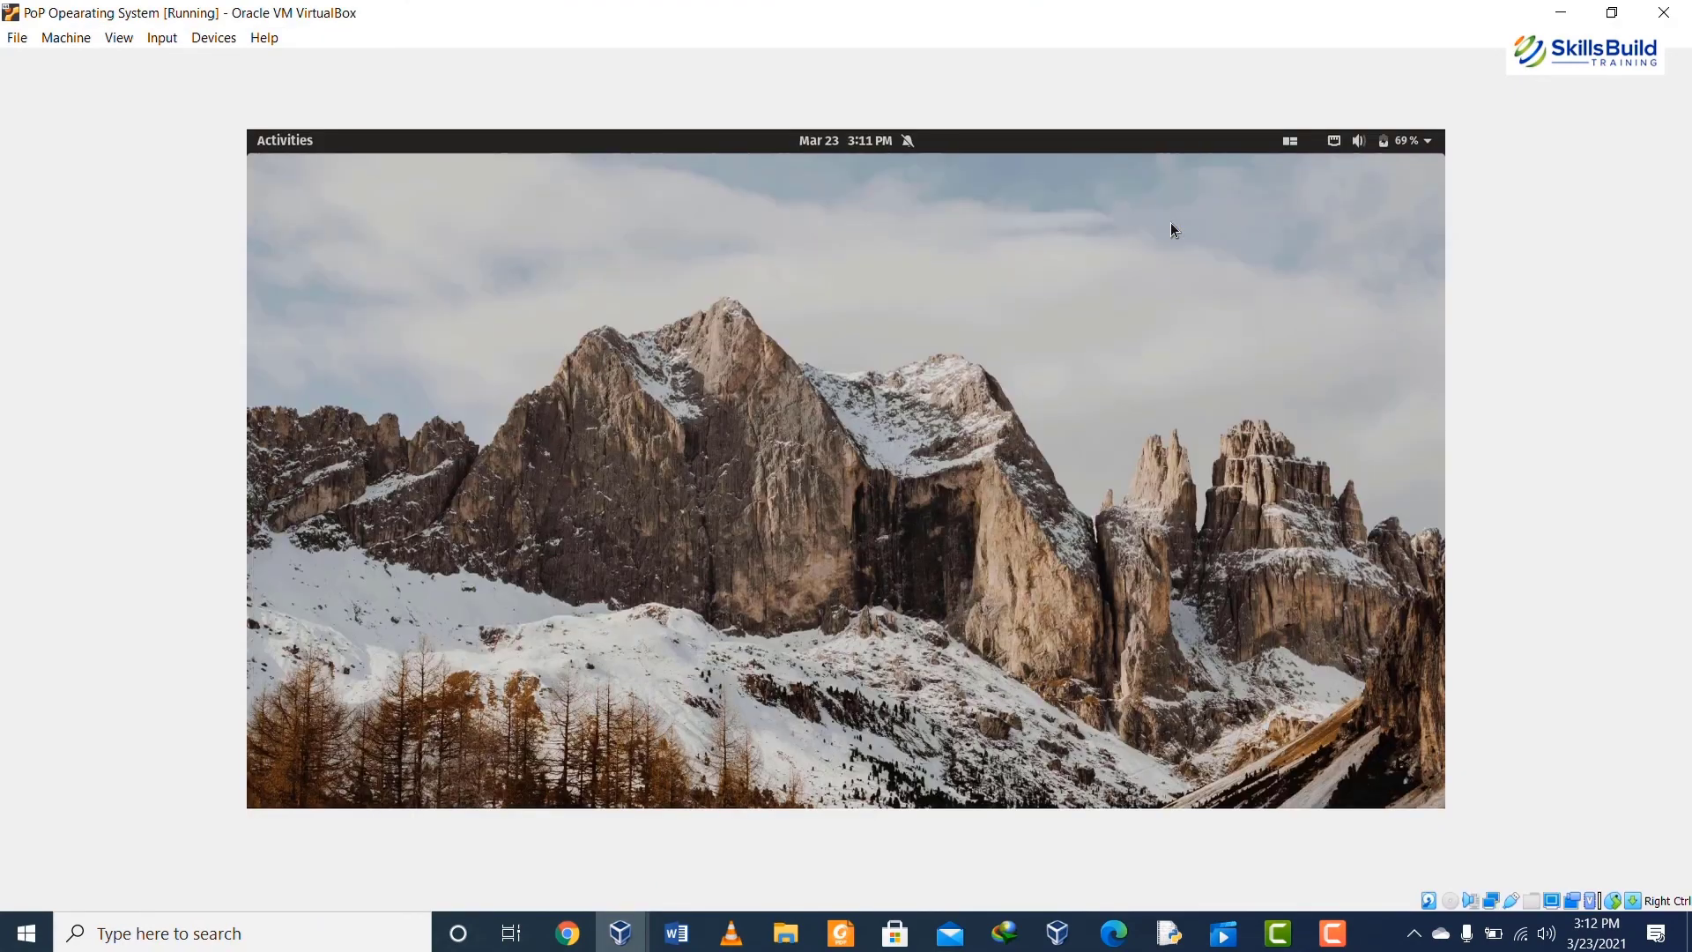
left_click(302, 144)
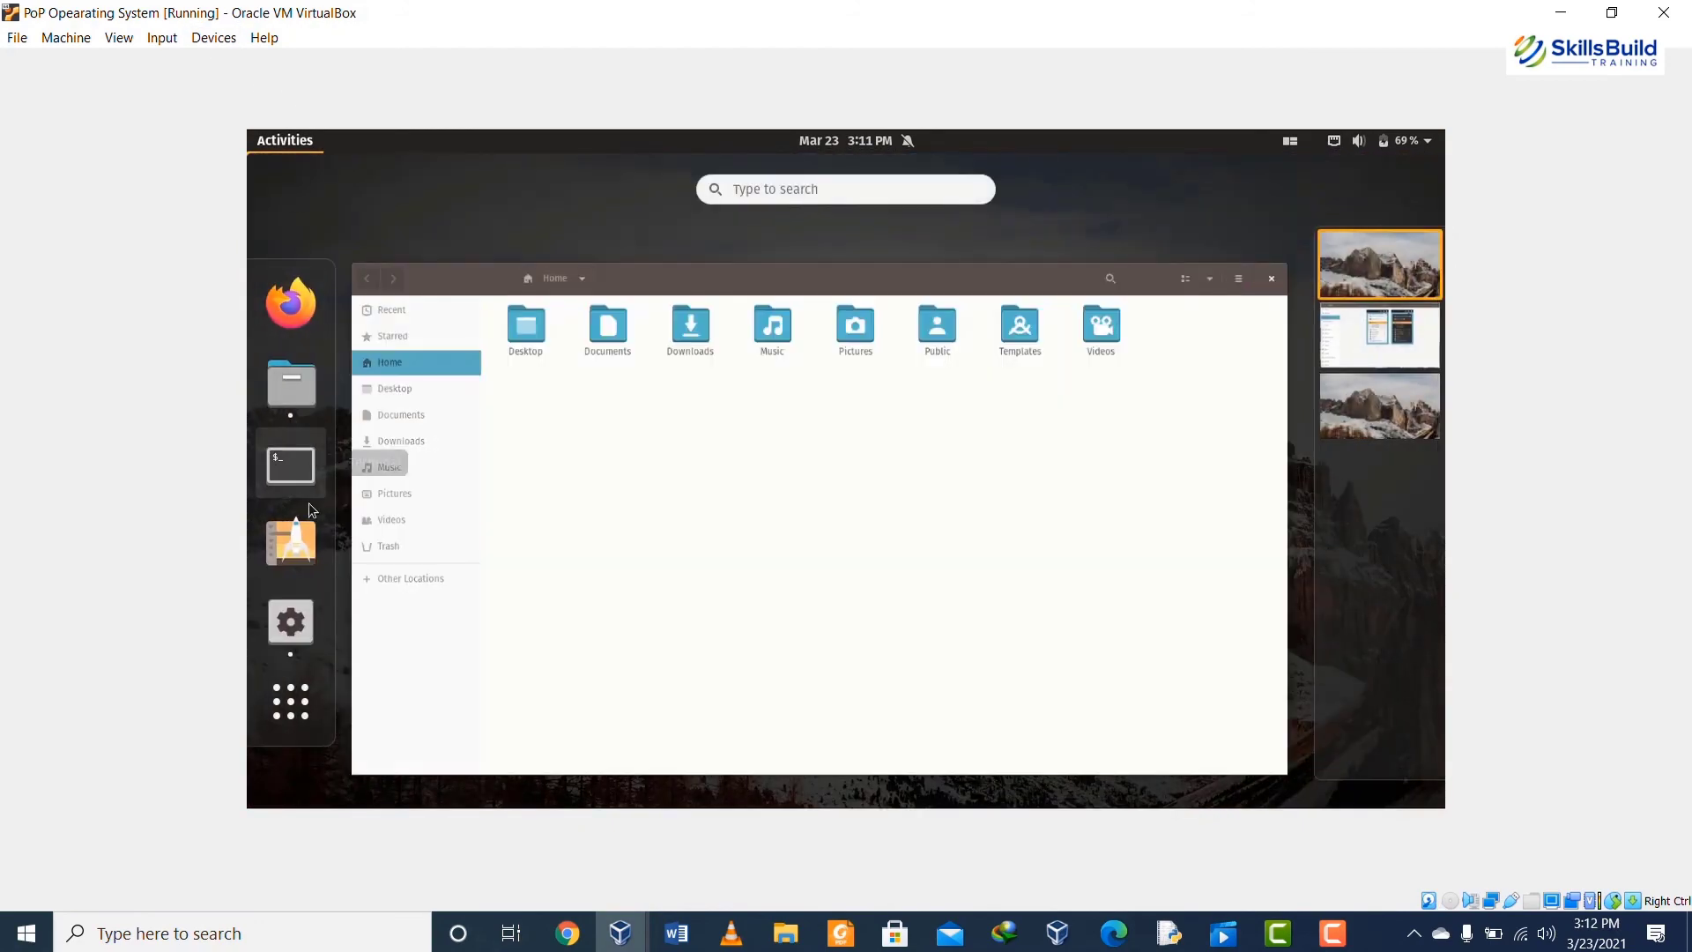
key("Escape")
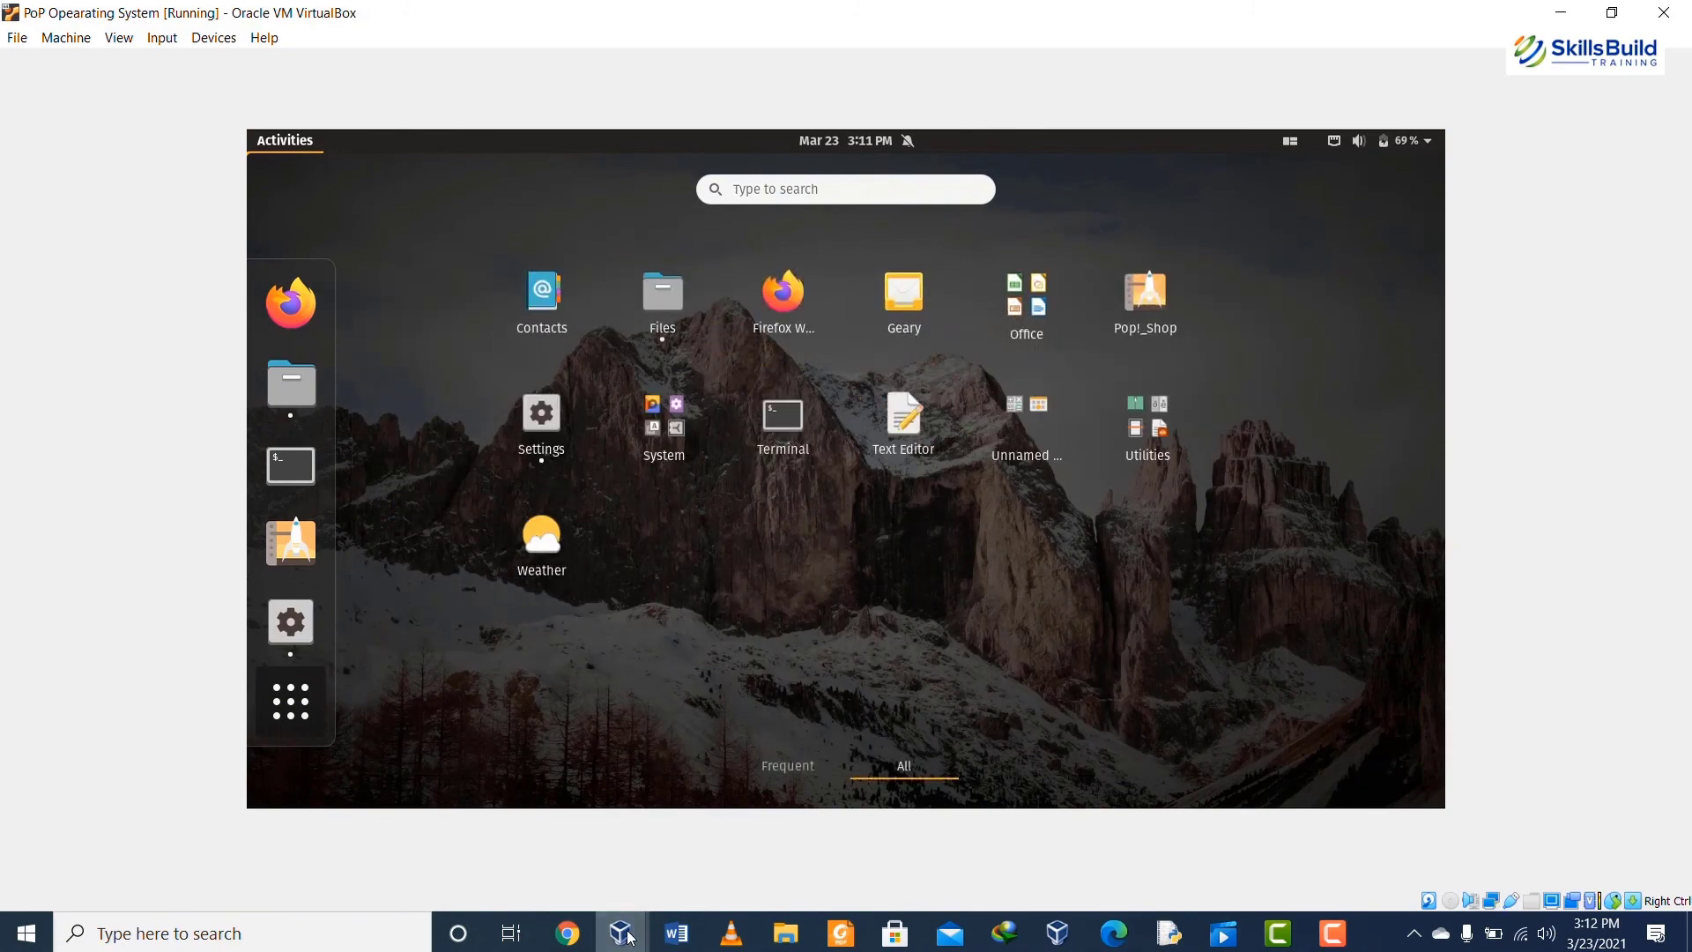
- Open Ubuntu's full app grid, then toggle Pop!_OS's grid between Frequent and All
mouse_move(620, 933)
left_click(539, 834)
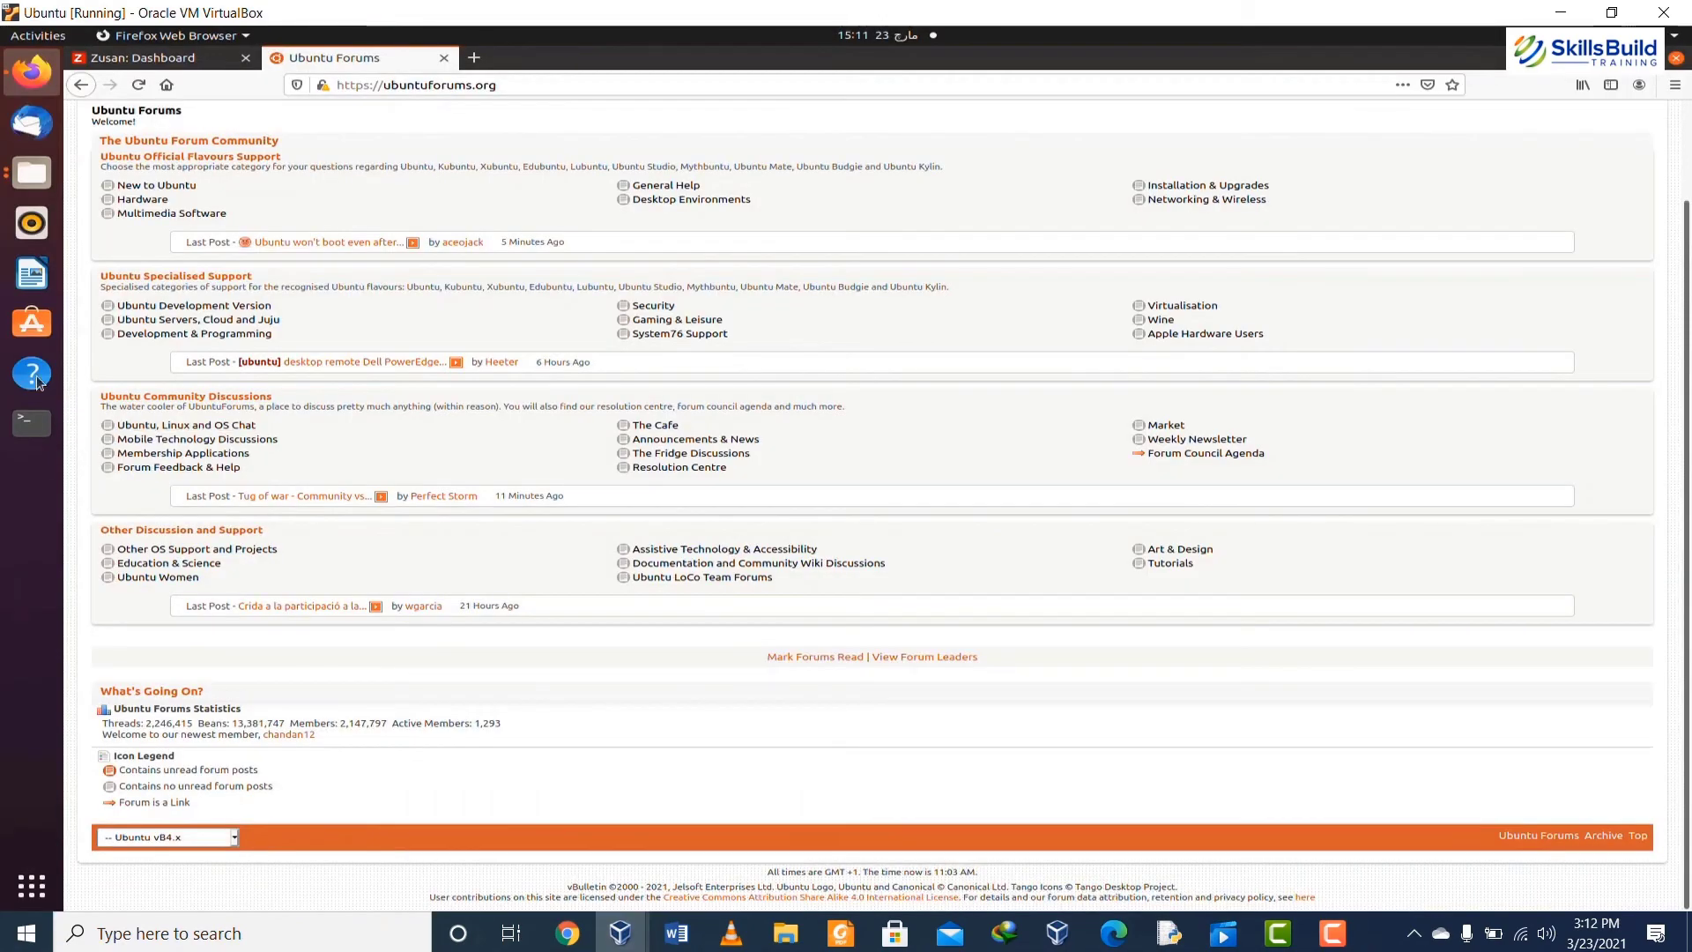
left_click(29, 893)
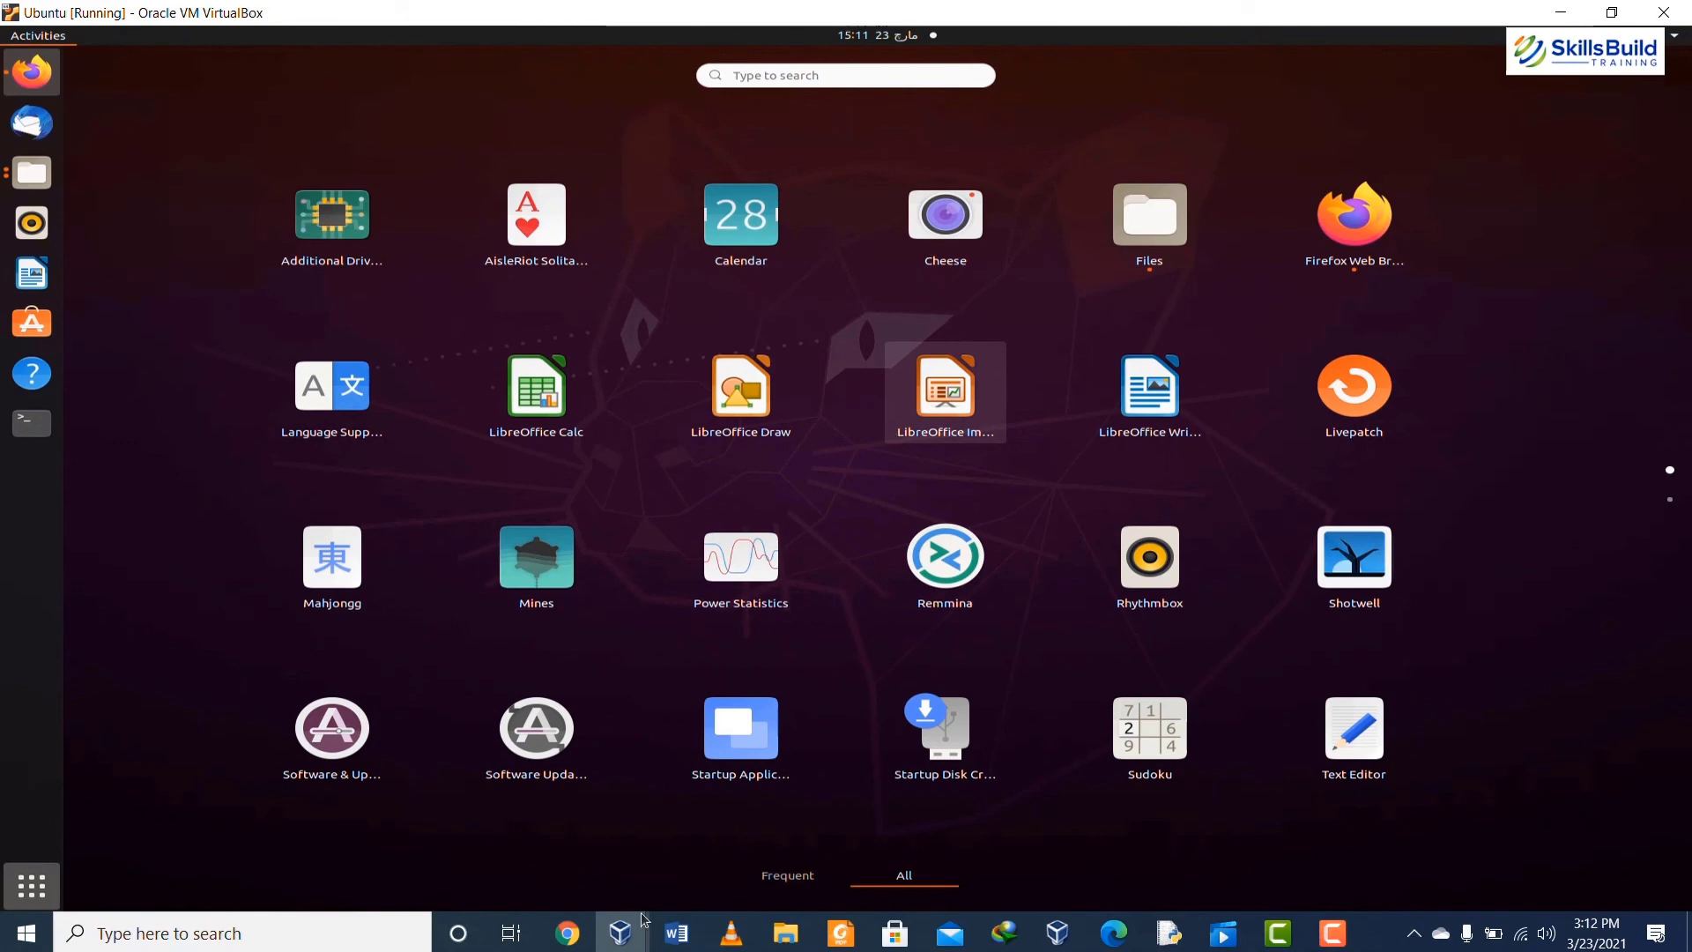
mouse_move(641, 927)
left_click(742, 830)
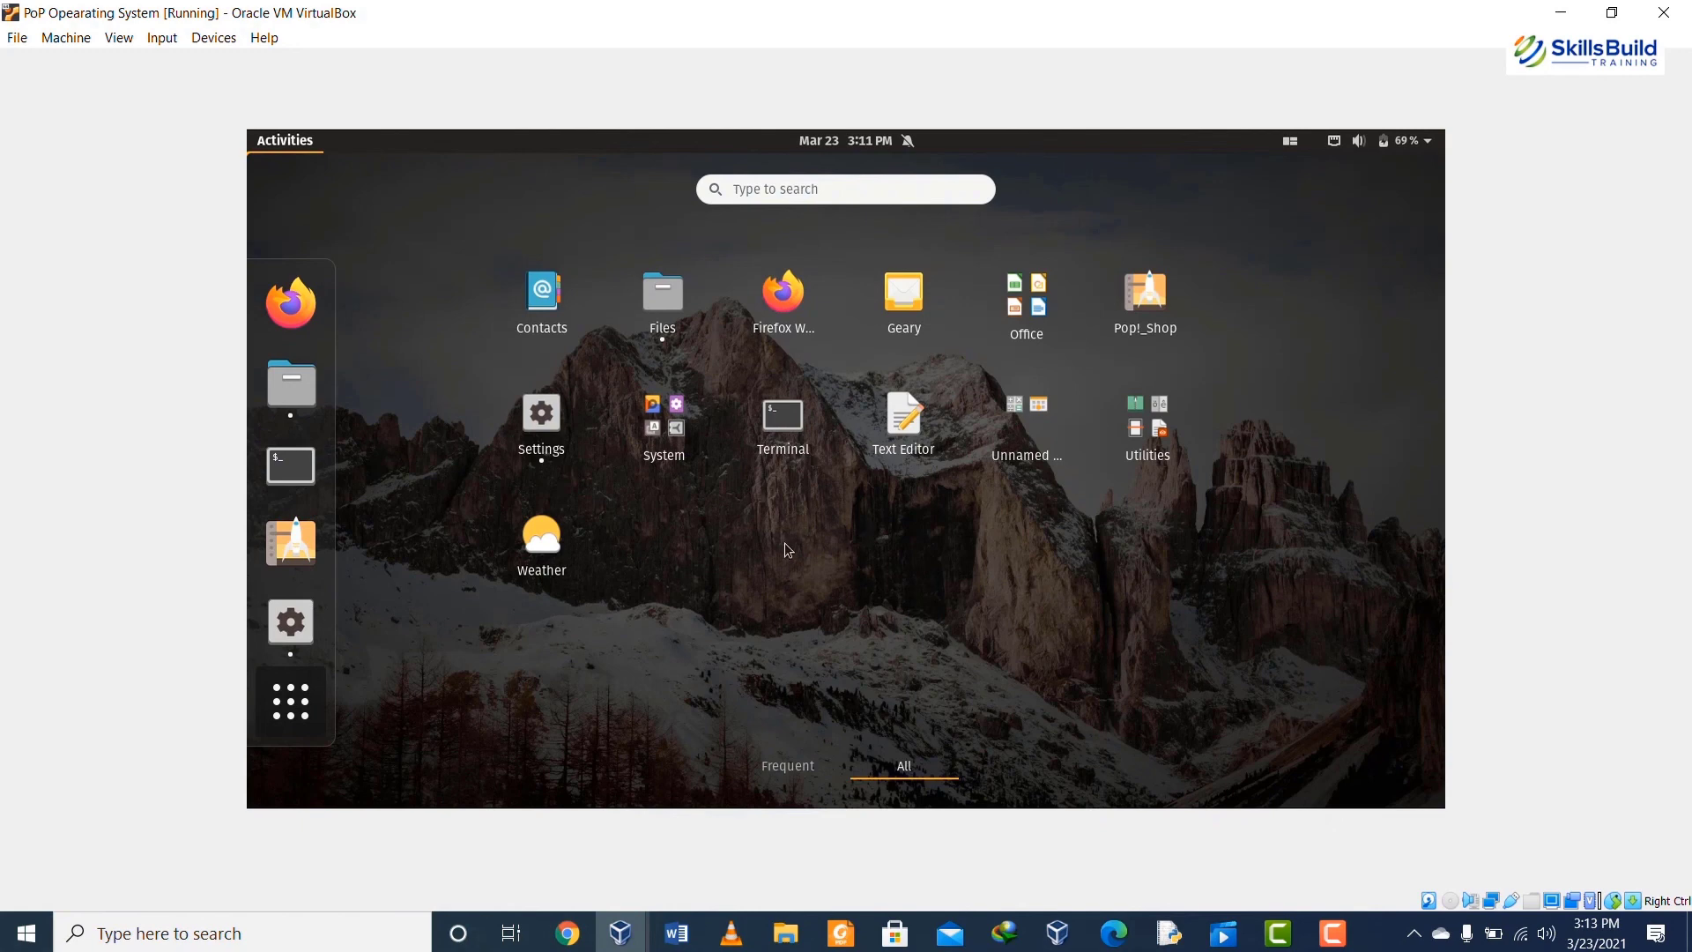
left_click(793, 766)
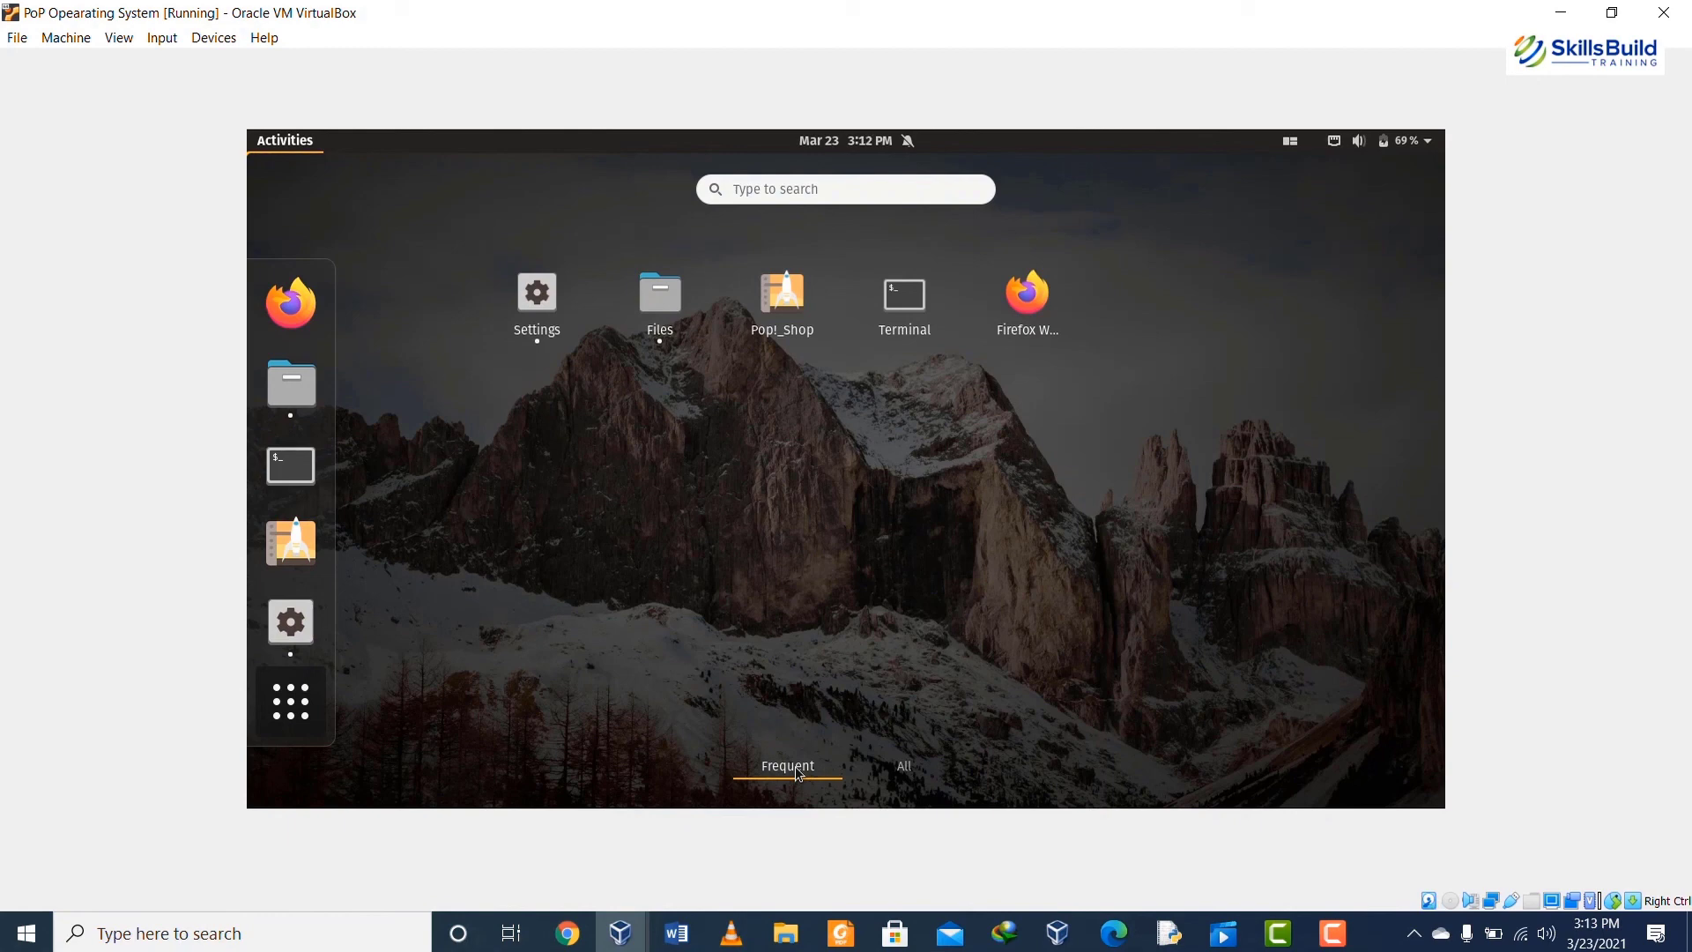
left_click(903, 765)
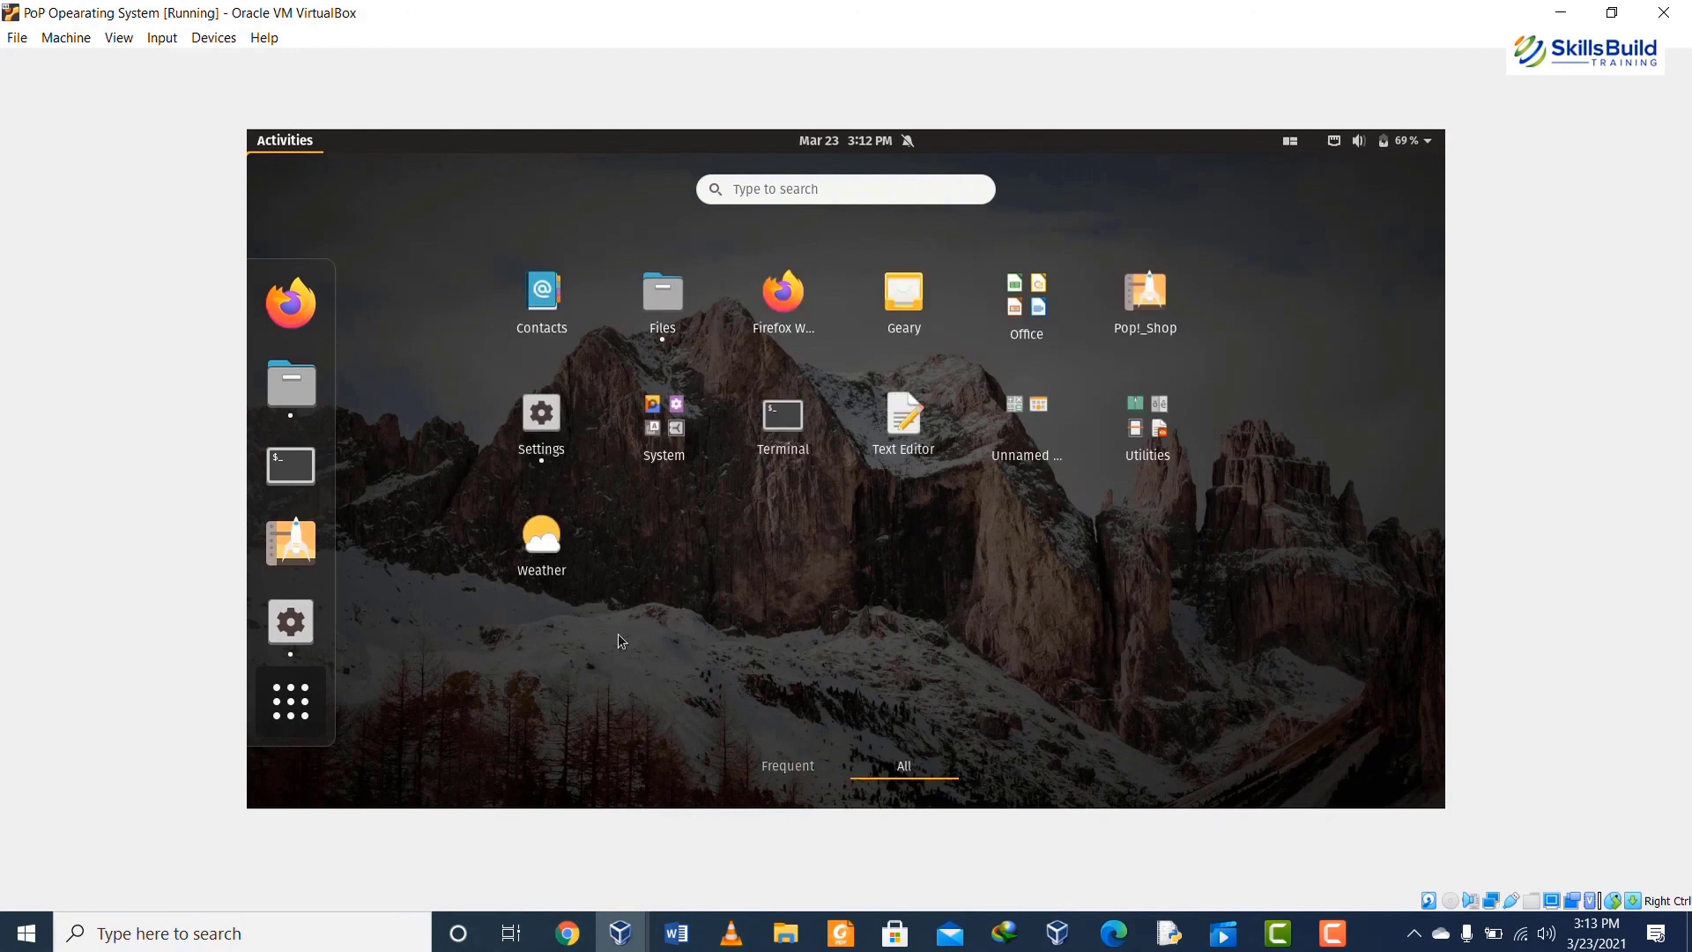
- Glance at the Ubuntu VM, then launch Terminal from the Pop!_OS dock
left_click(620, 933)
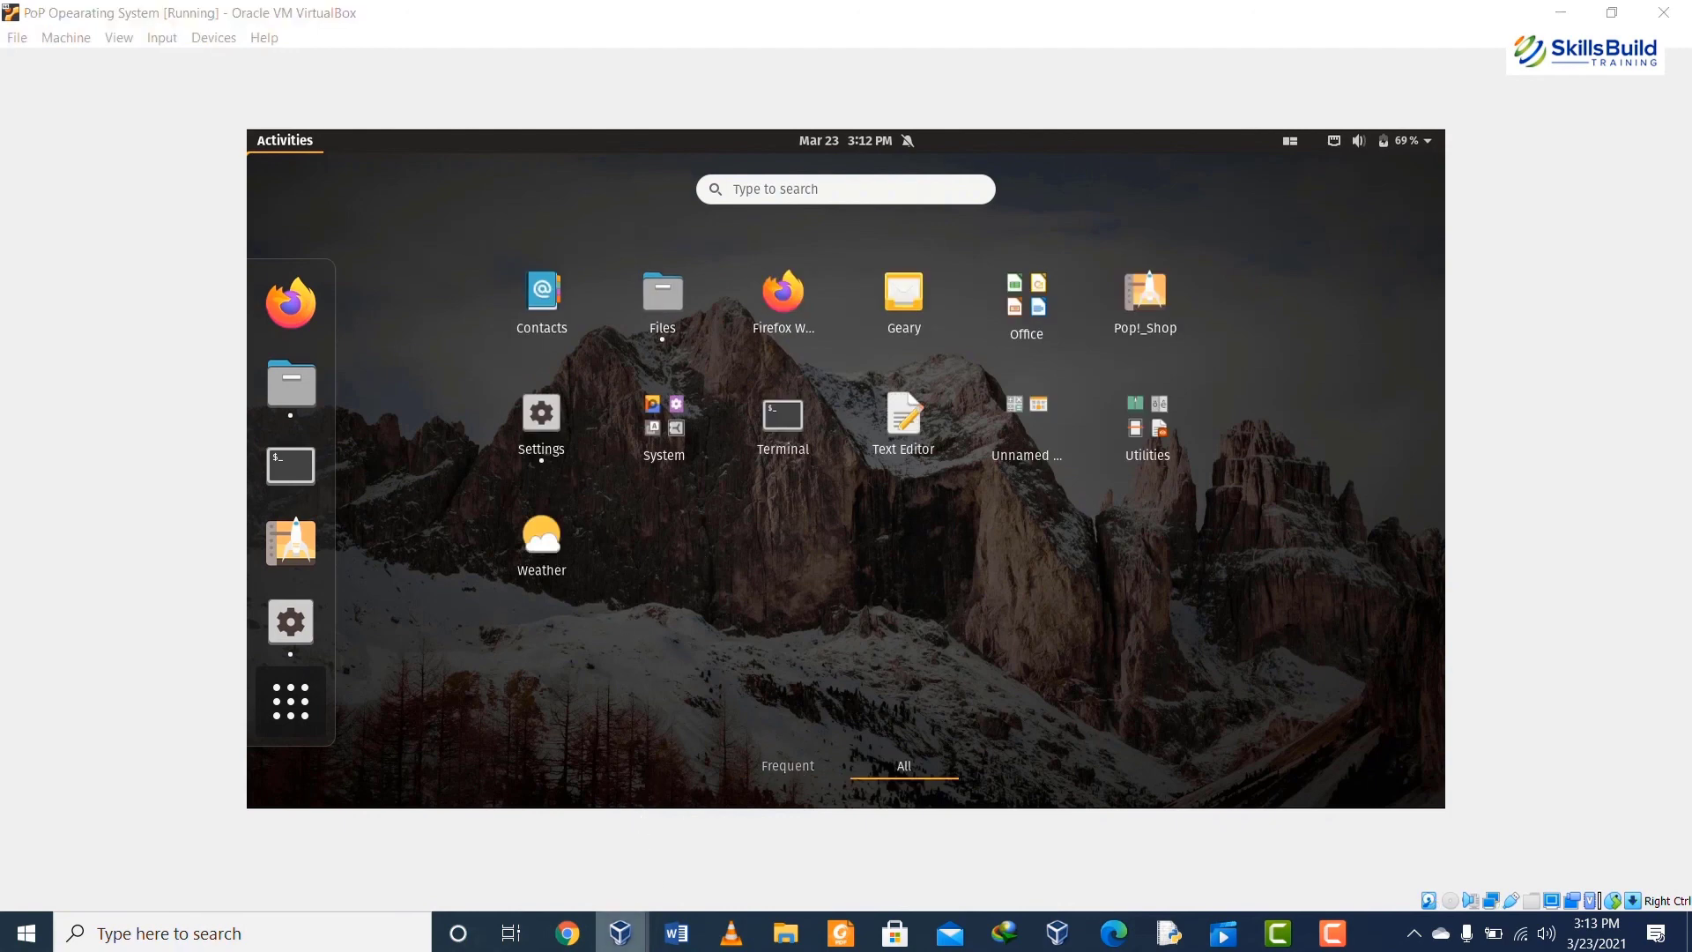
left_click(592, 853)
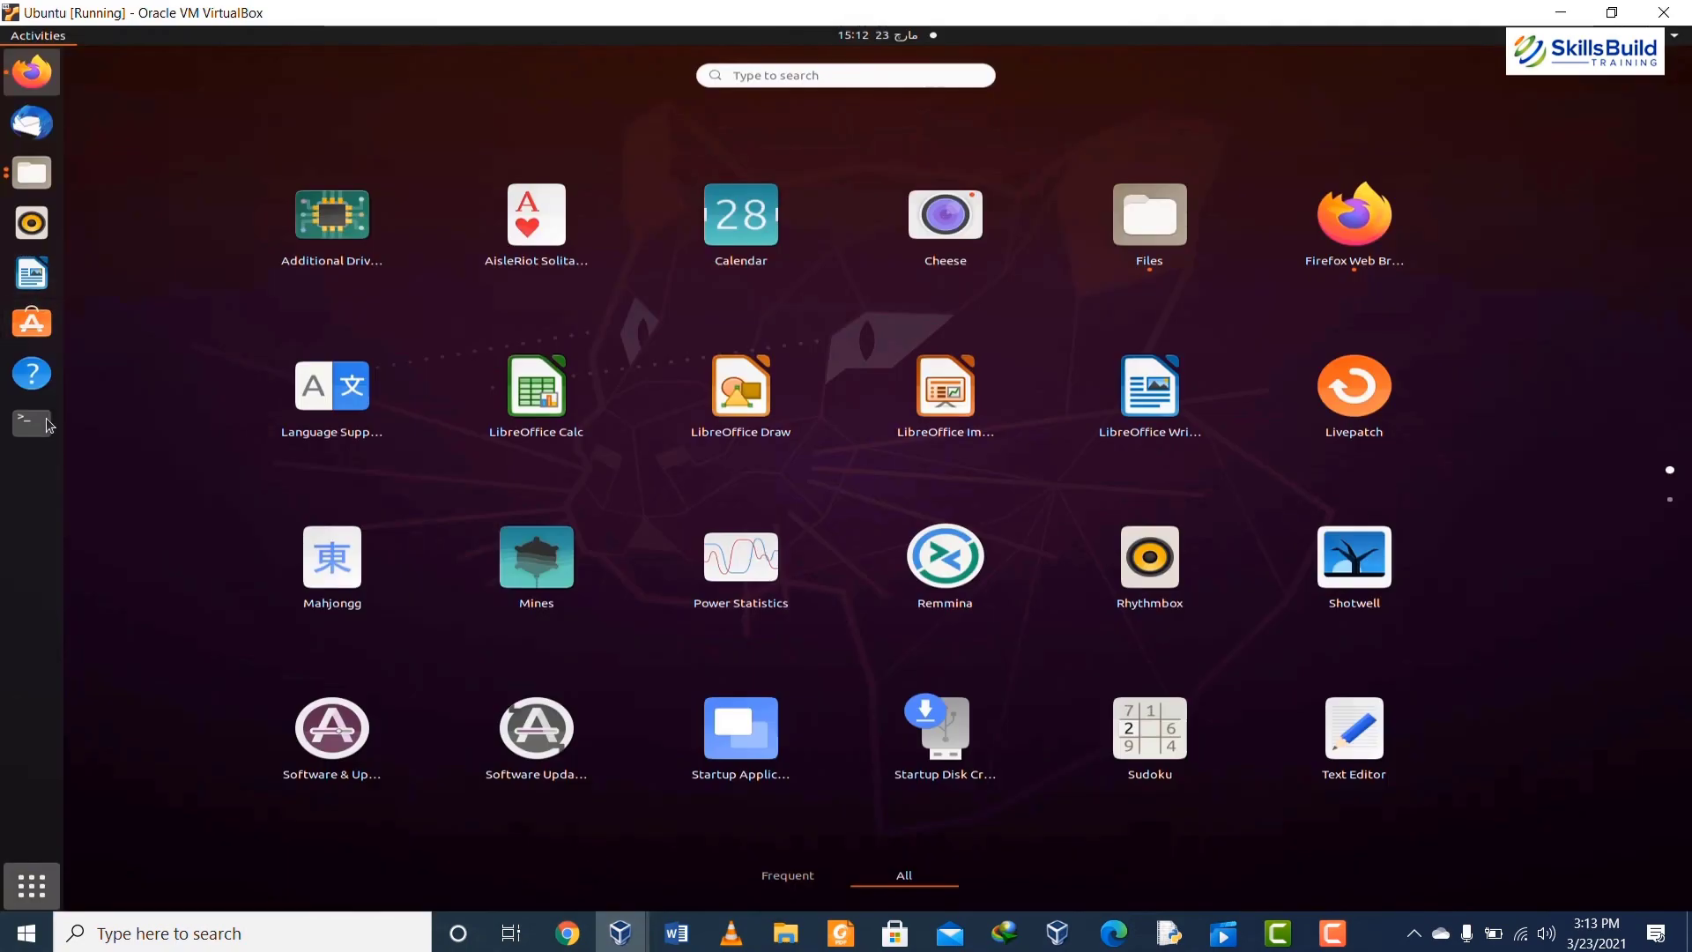
left_click(467, 852)
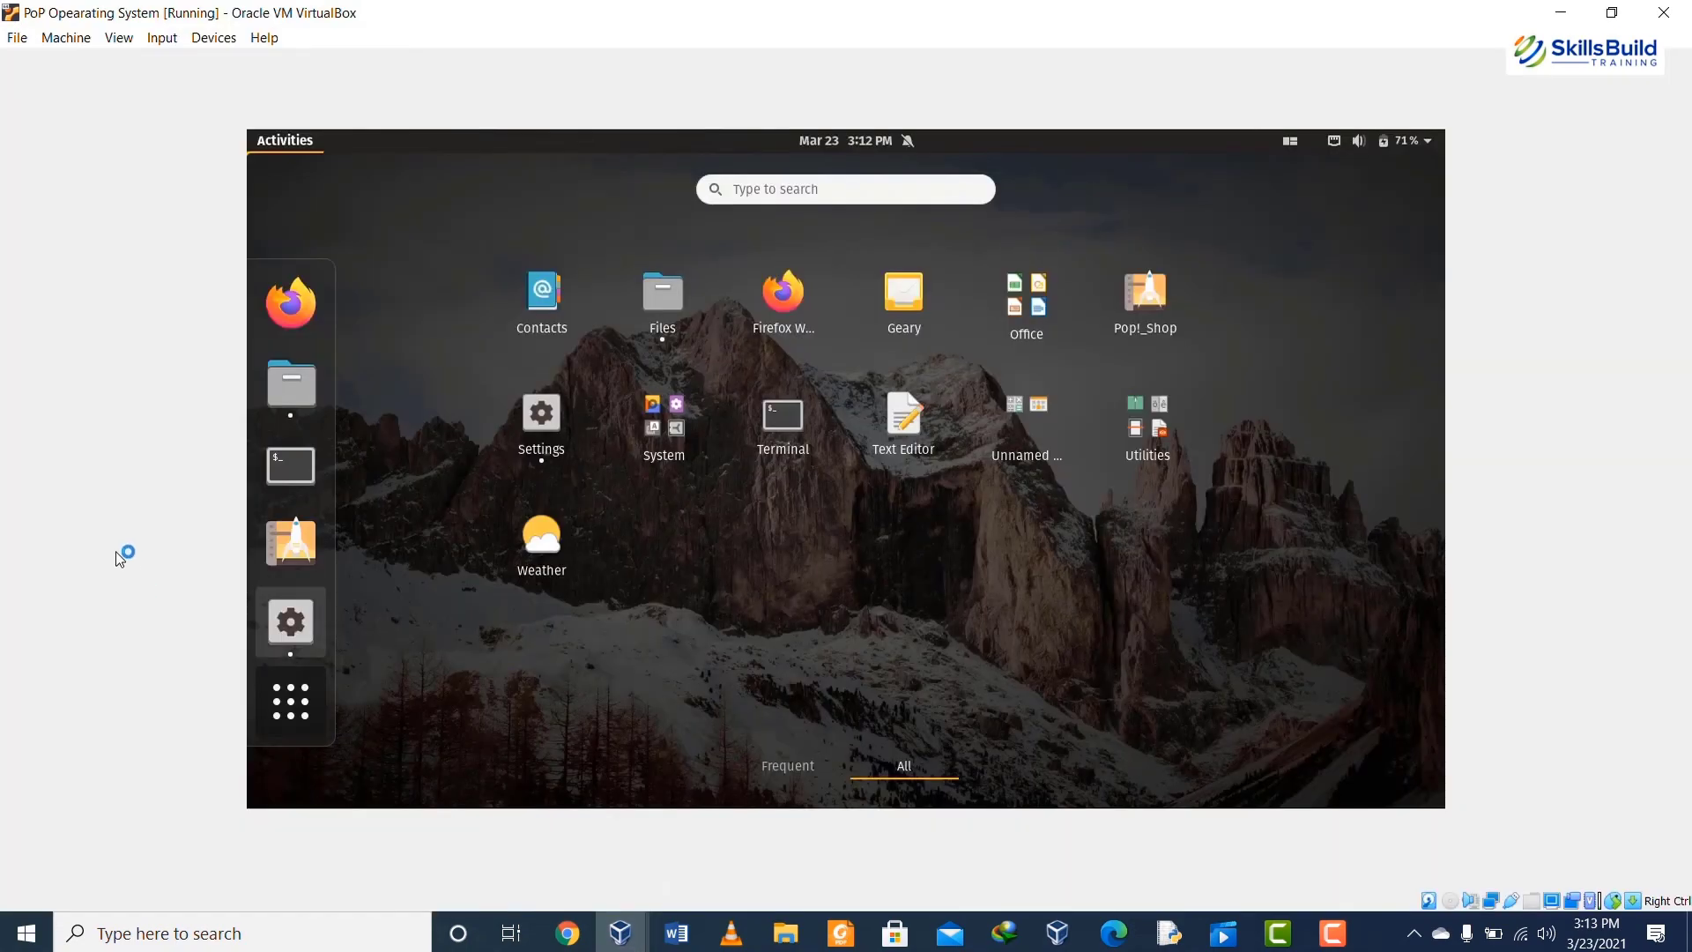
left_click(284, 476)
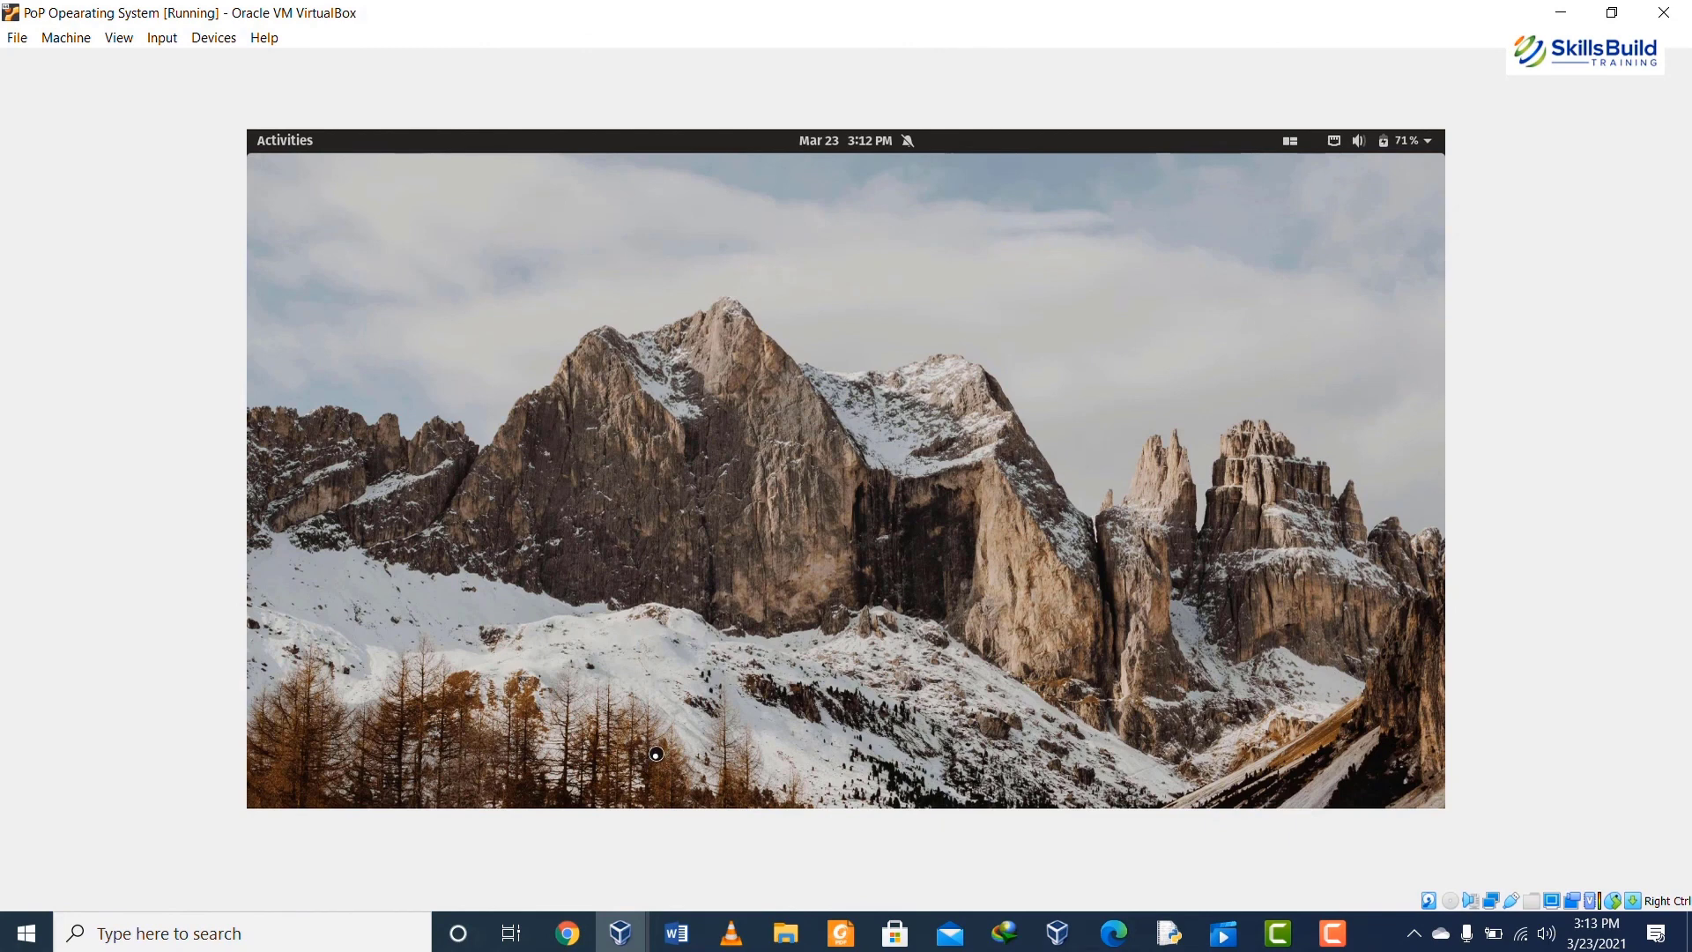
- Show Ubuntu's terminal, then return to Pop!_OS and maximize its terminal window
mouse_move(623, 946)
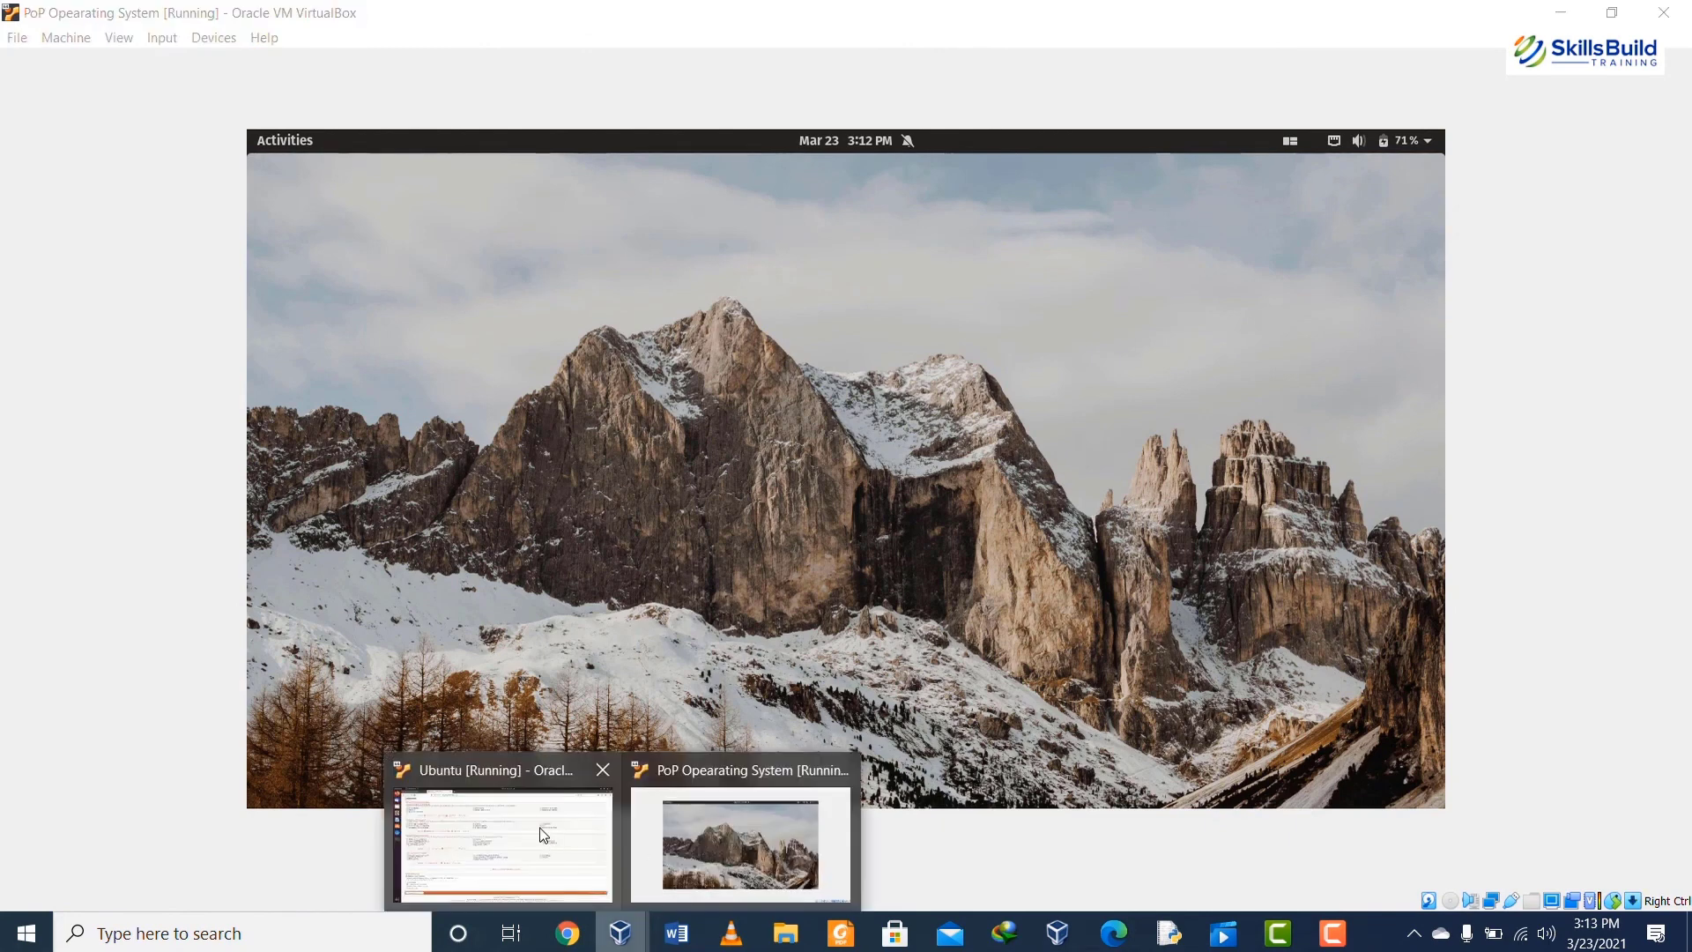
left_click(551, 829)
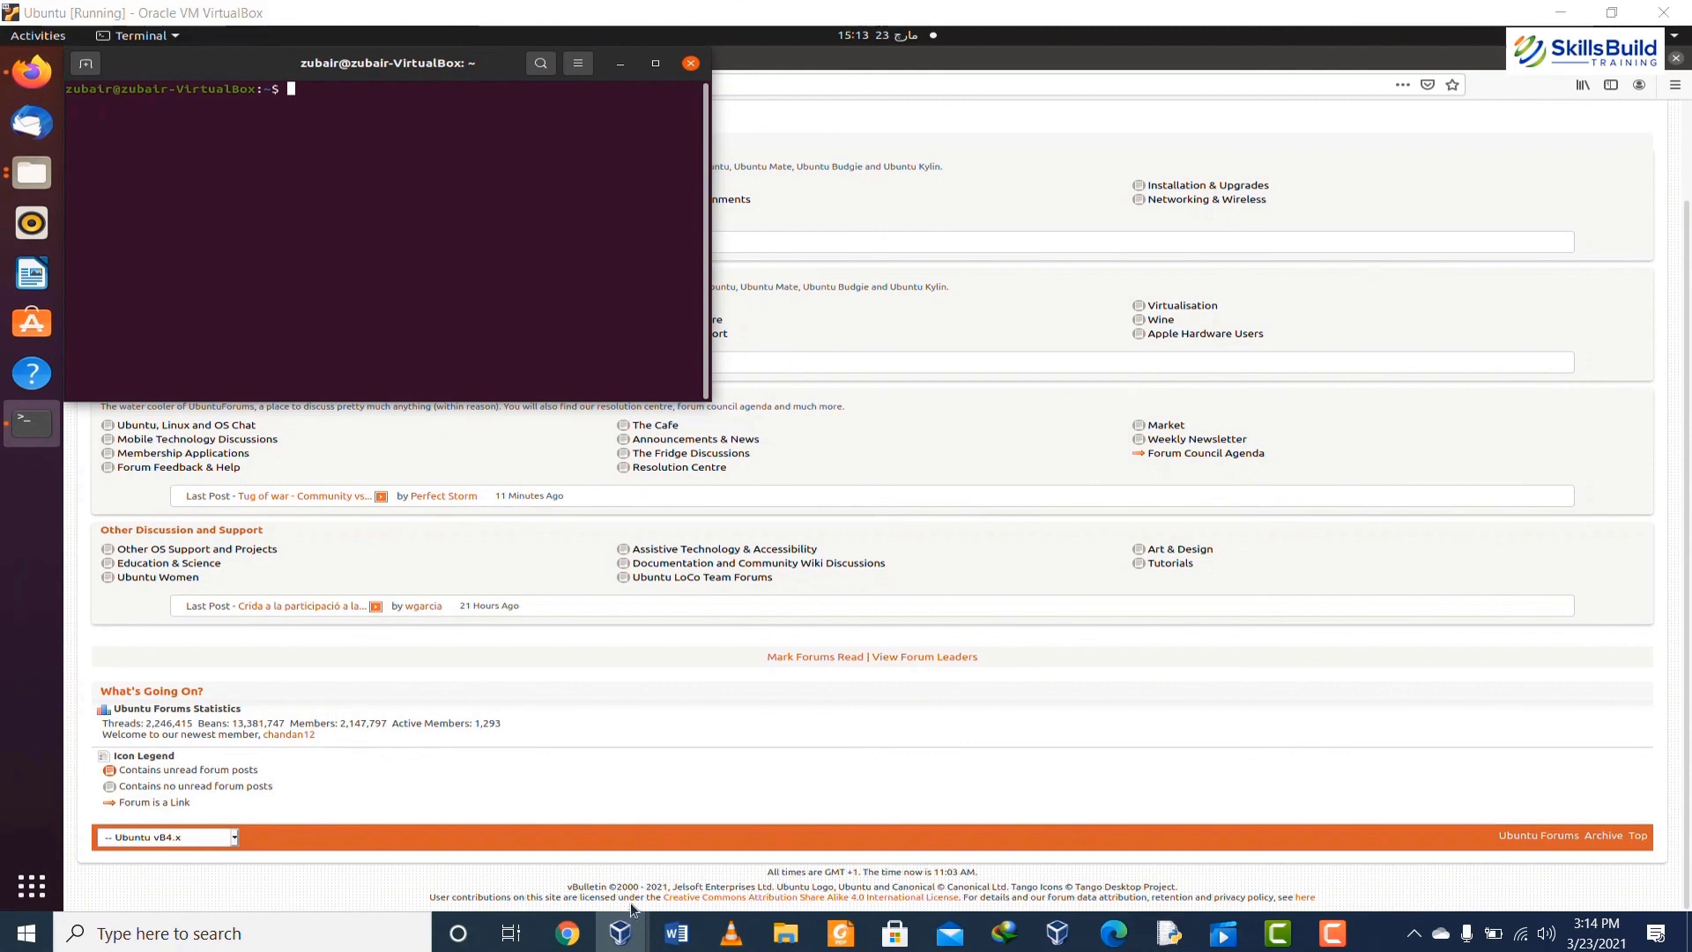
mouse_move(622, 927)
left_click(692, 852)
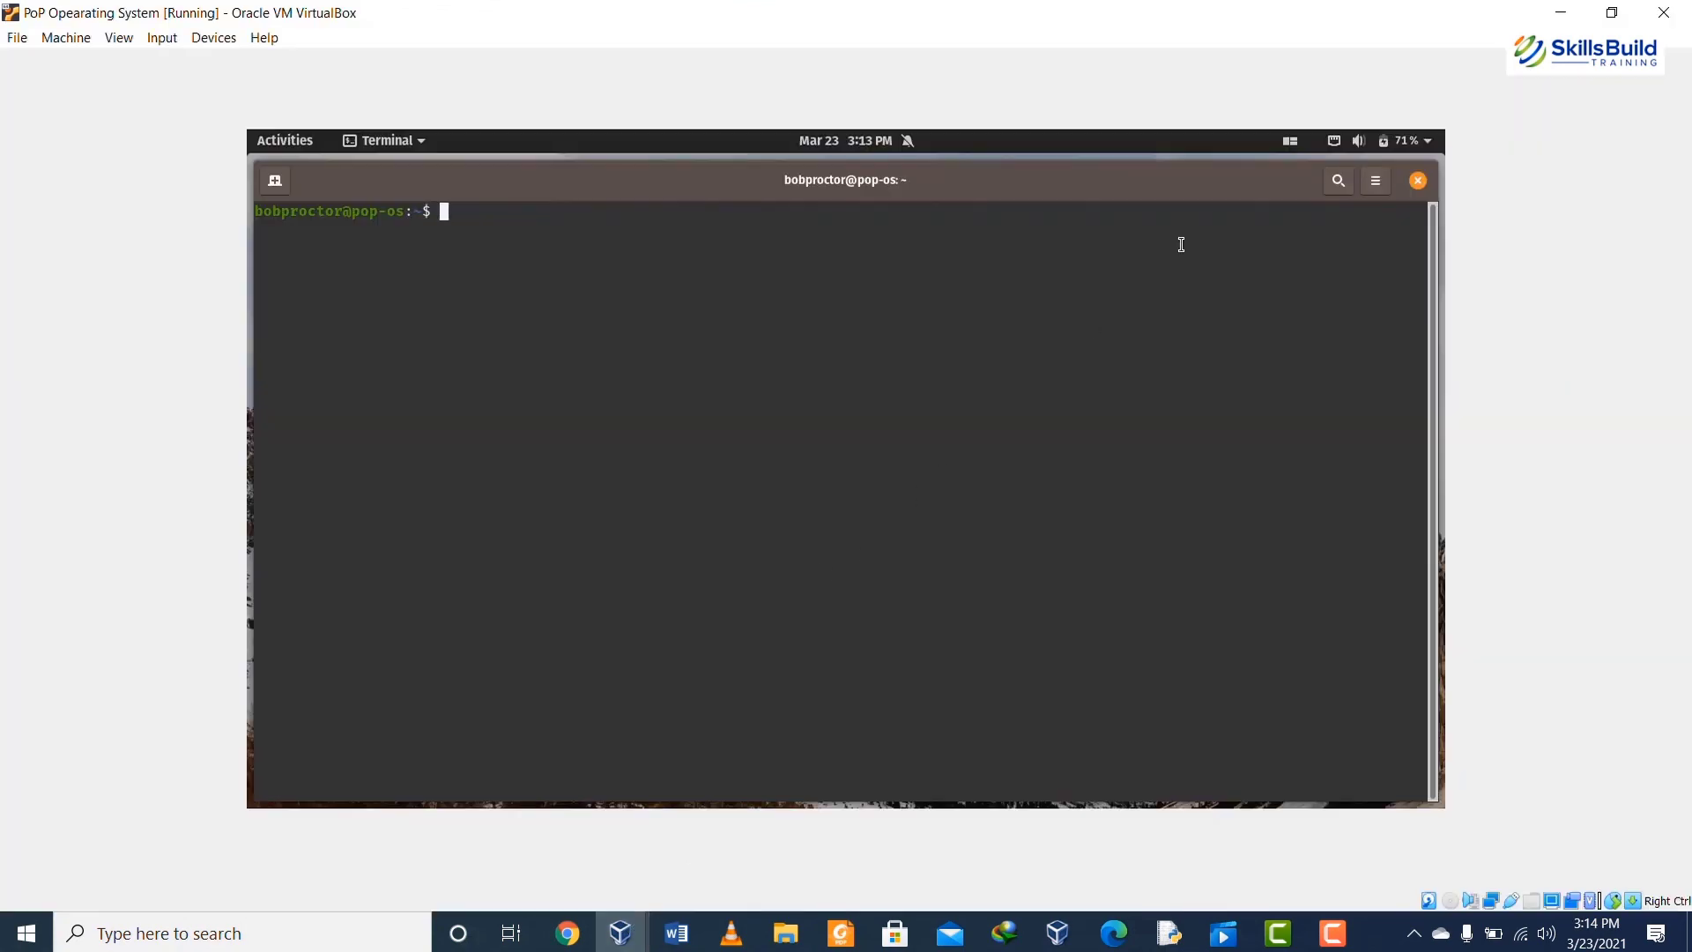
left_click_drag(1196, 185, 1185, 278)
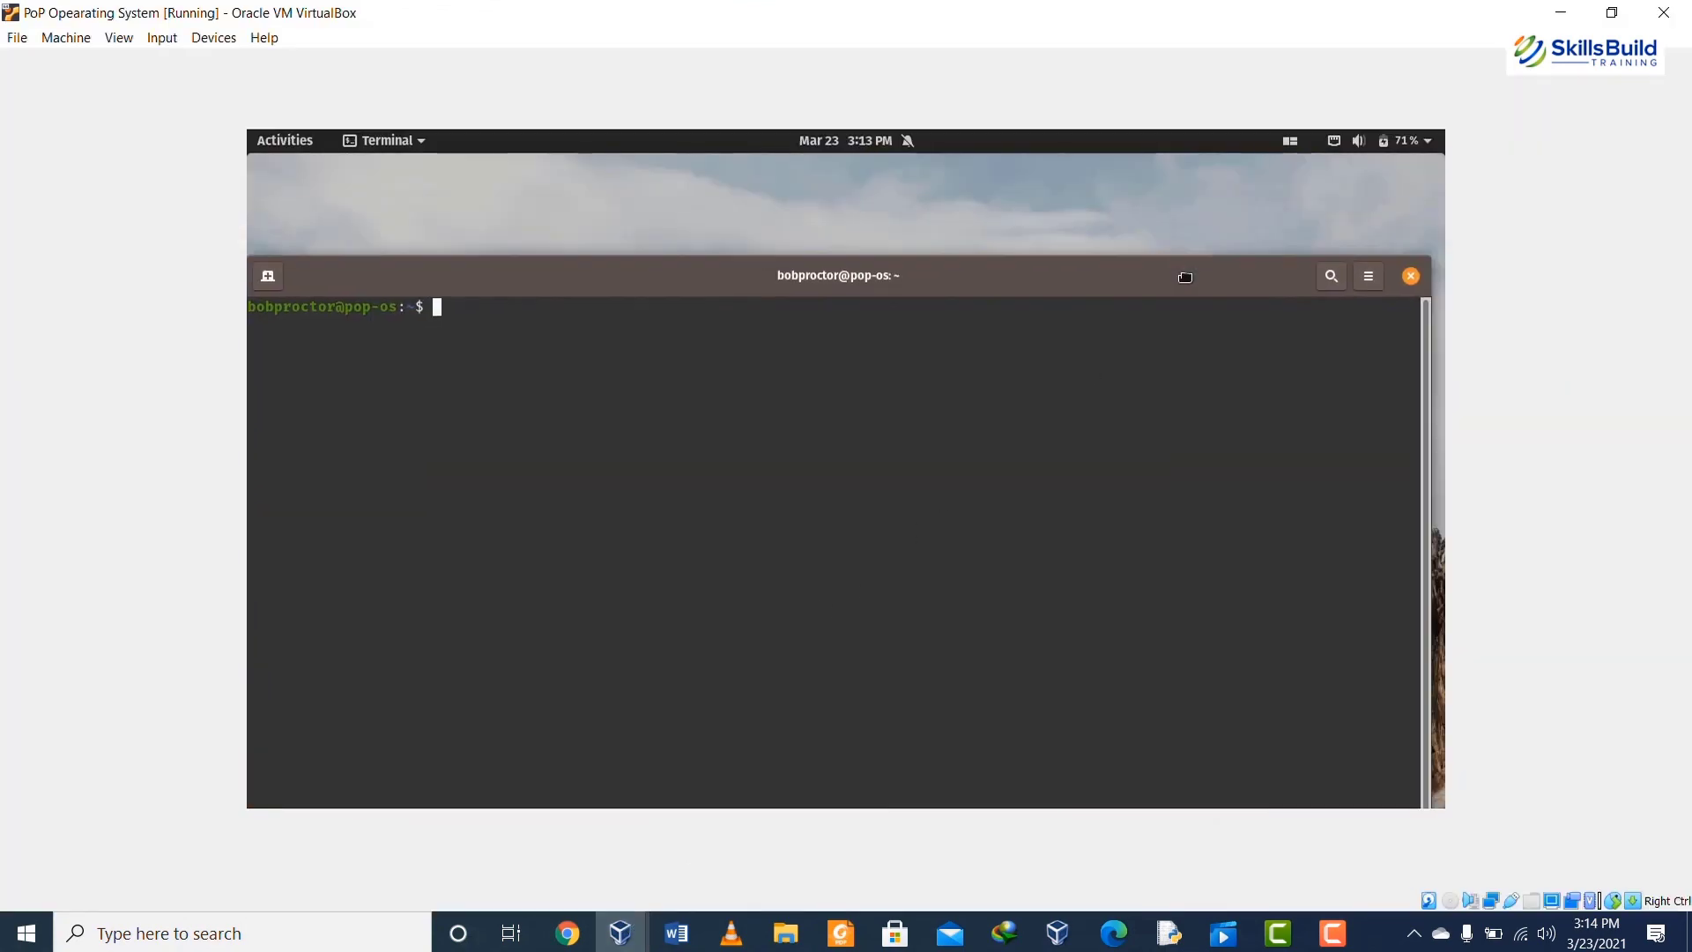
double_click(1185, 278)
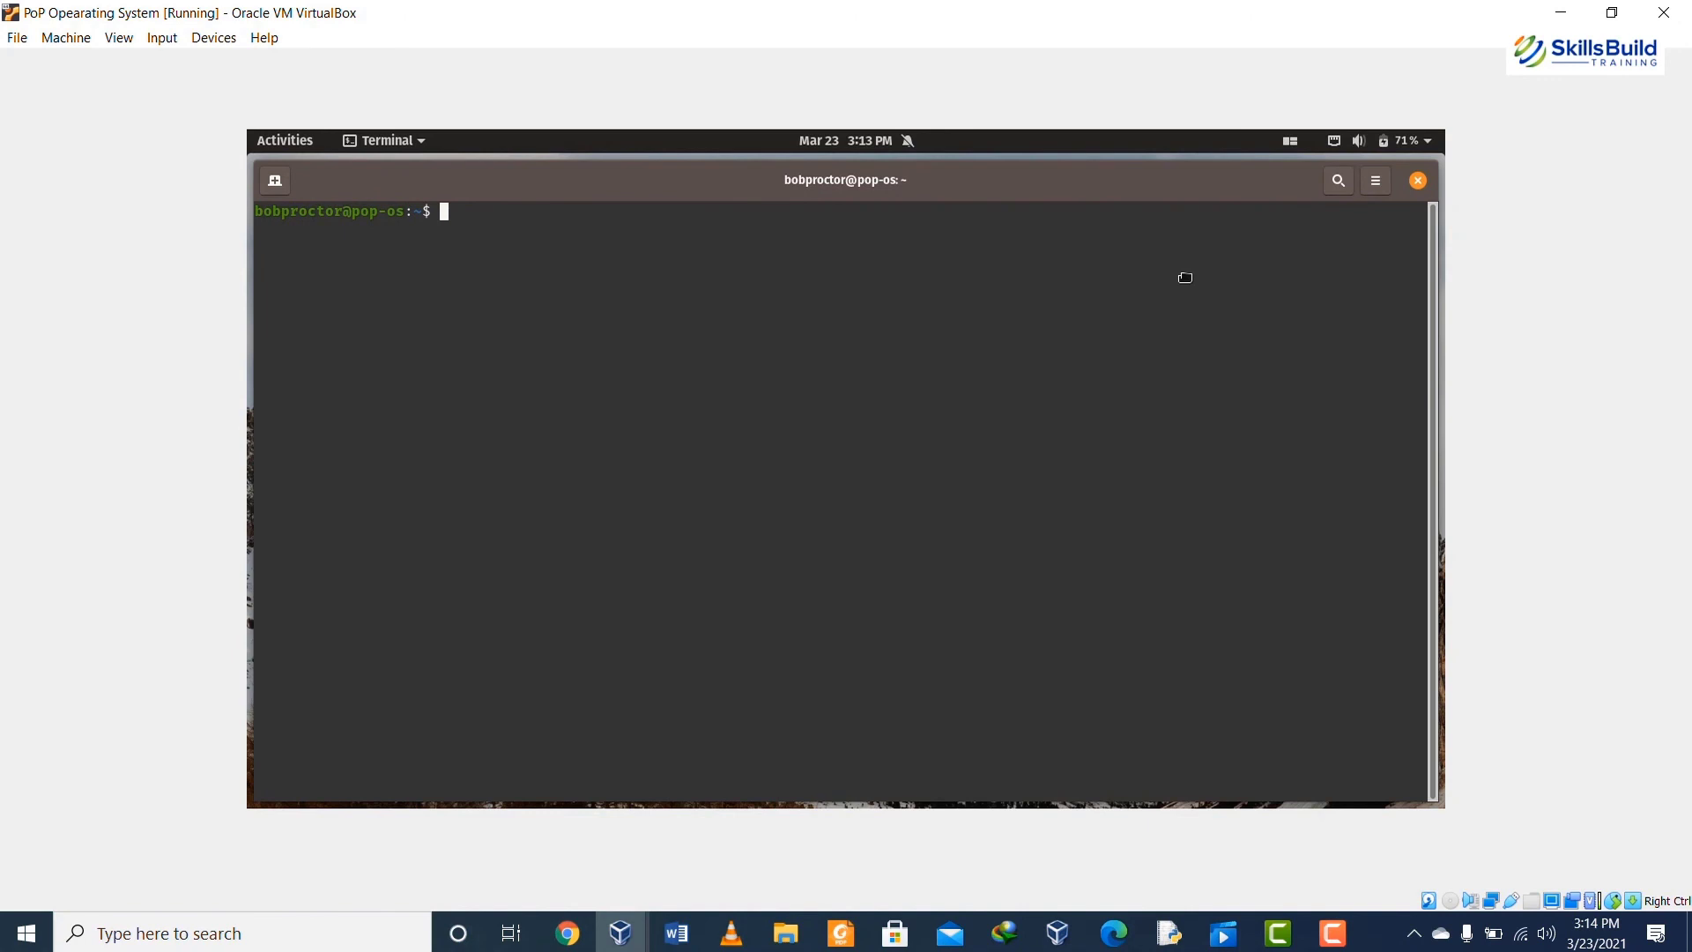